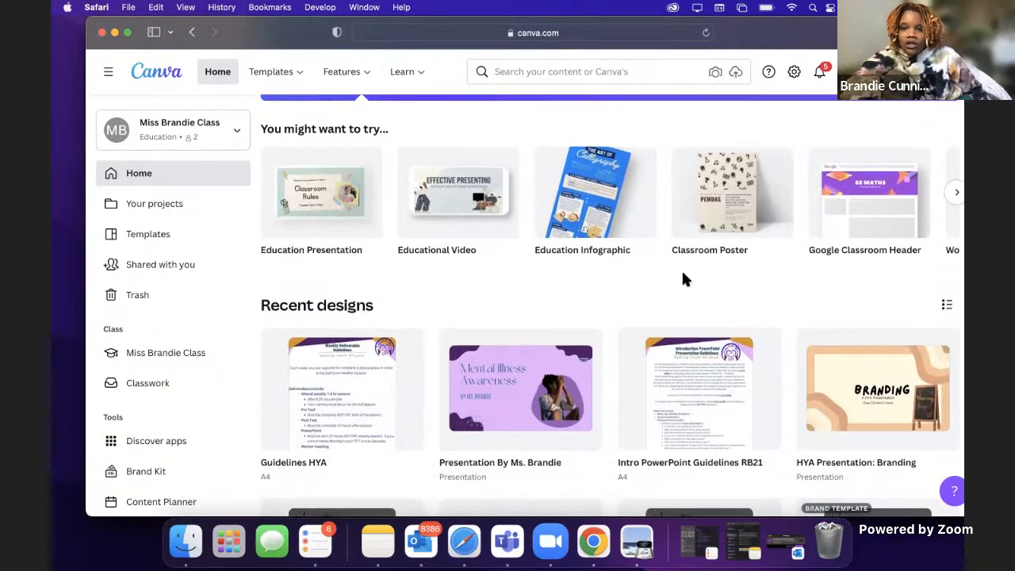
Step: Create a blank Brainstorm Presentation design from the Presentations category
scroll(589, 315, up, 5)
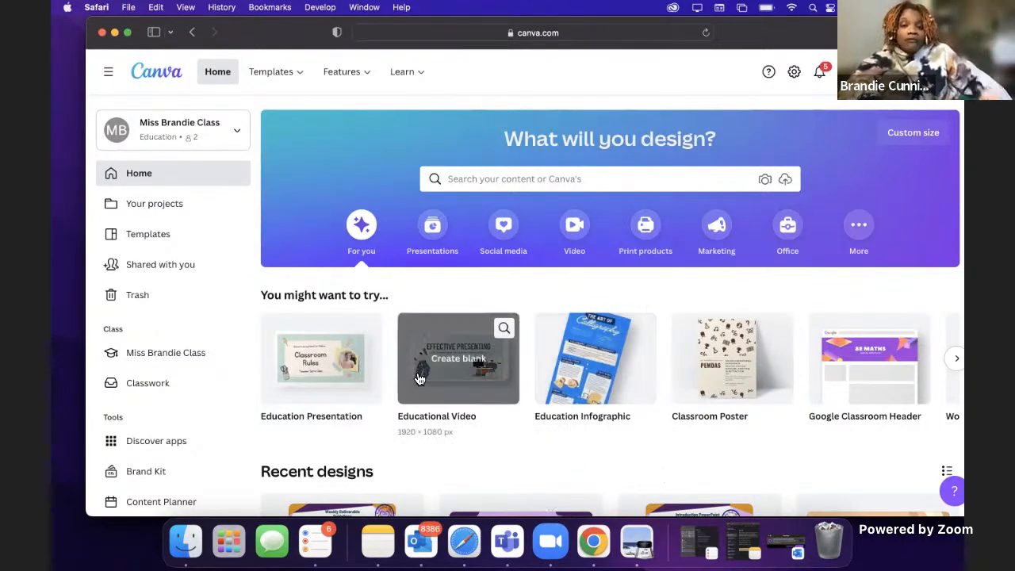
click(432, 231)
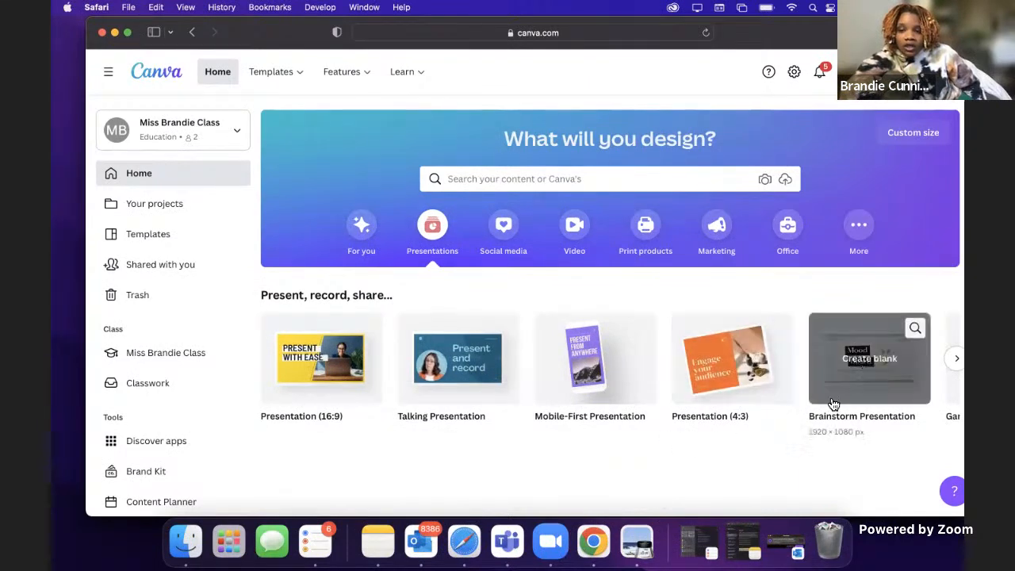
scroll(794, 361, right, 3)
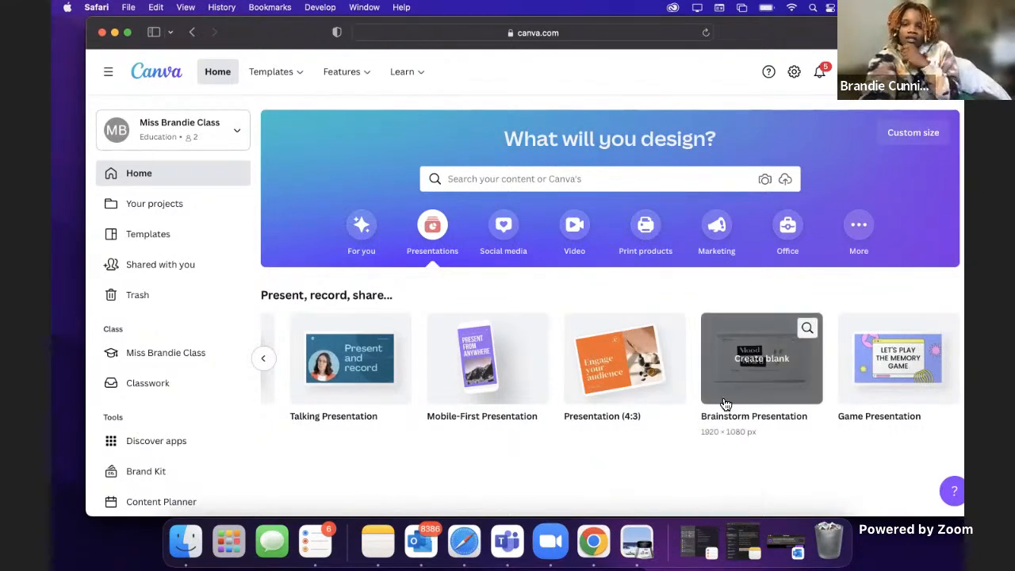
scroll(726, 403, left, 3)
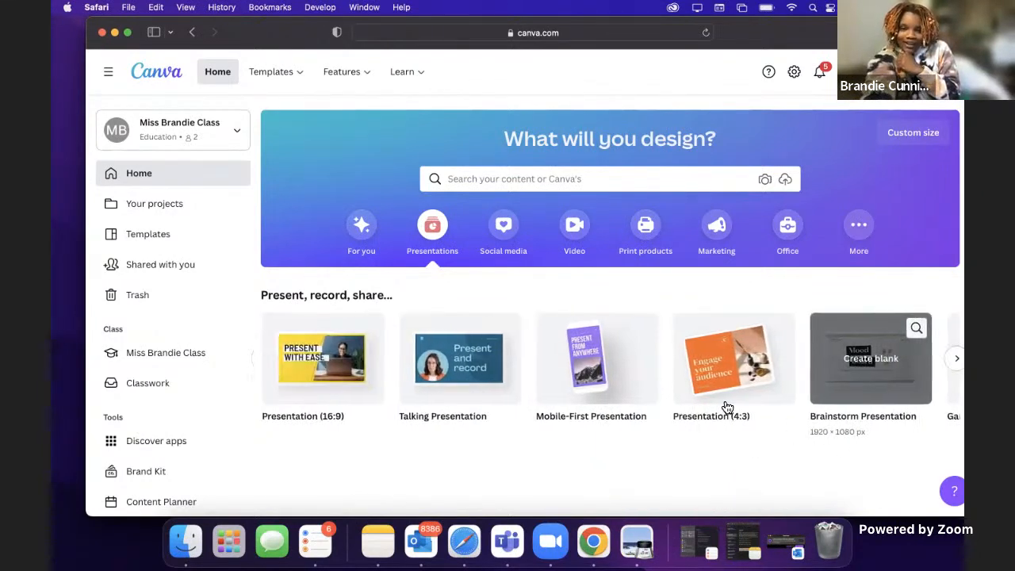
scroll(793, 357, right, 2)
click(777, 379)
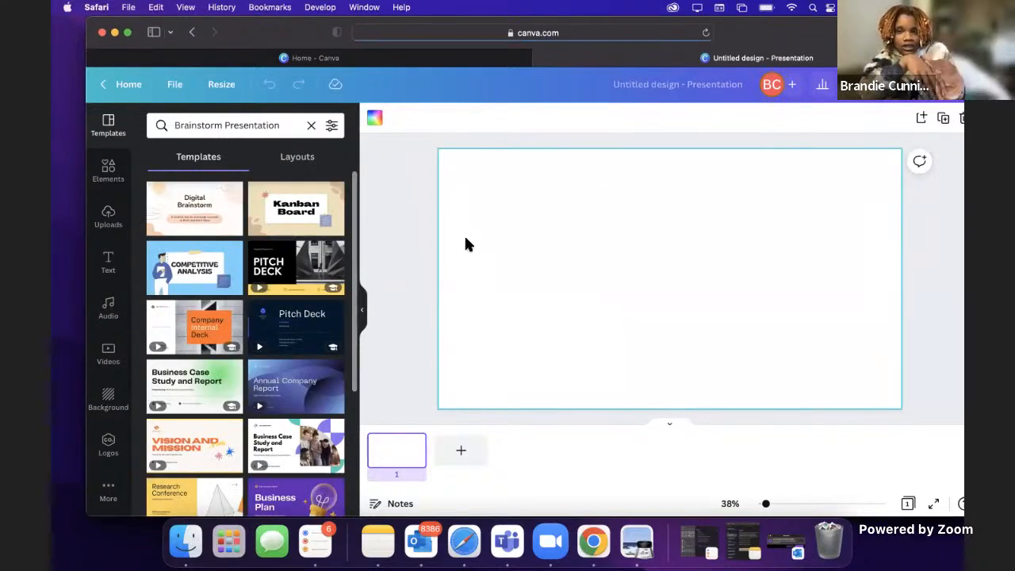
Step: Replace the current template search with "self care" and run it
click(311, 128)
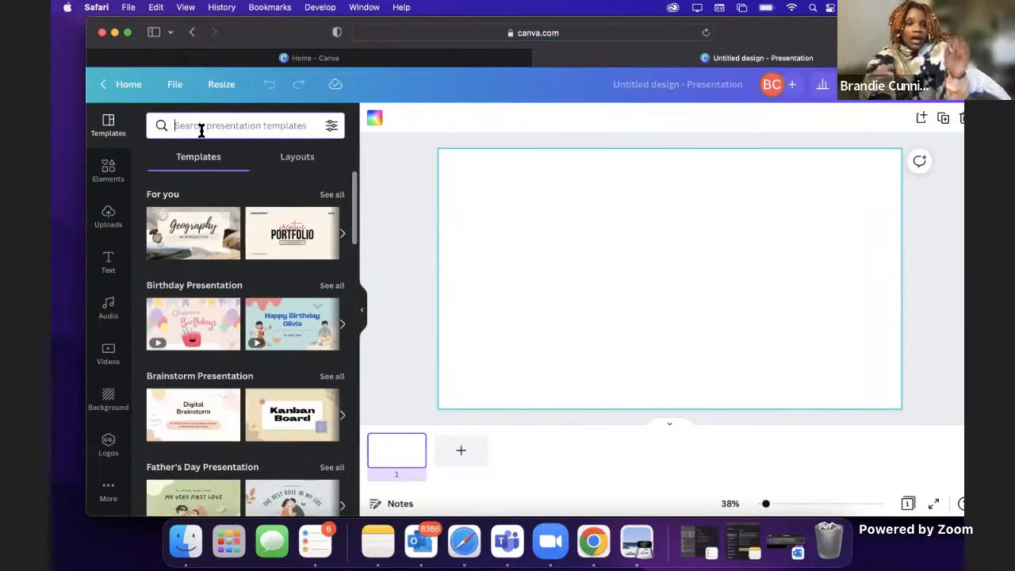
text(self care)
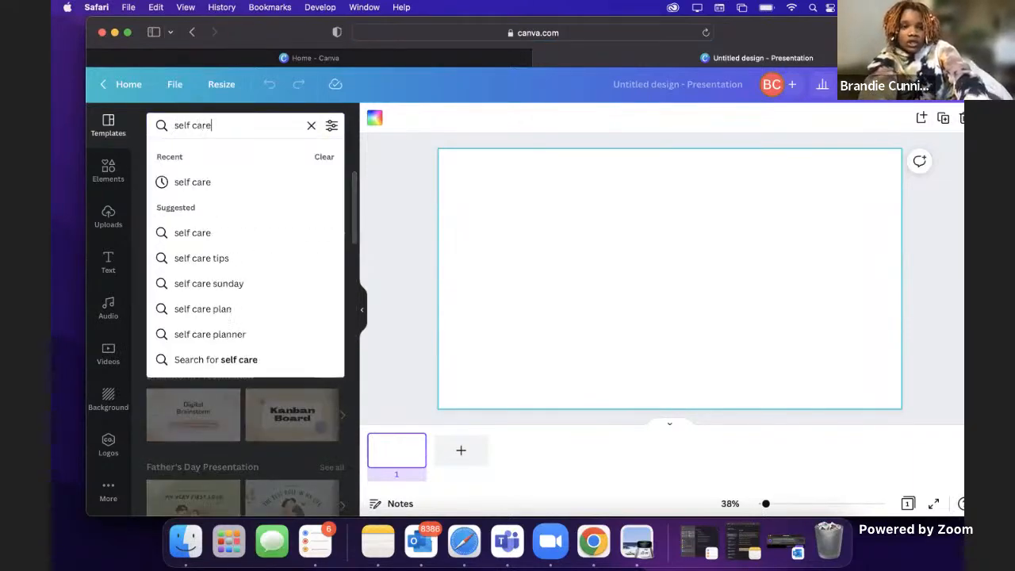
key(Return)
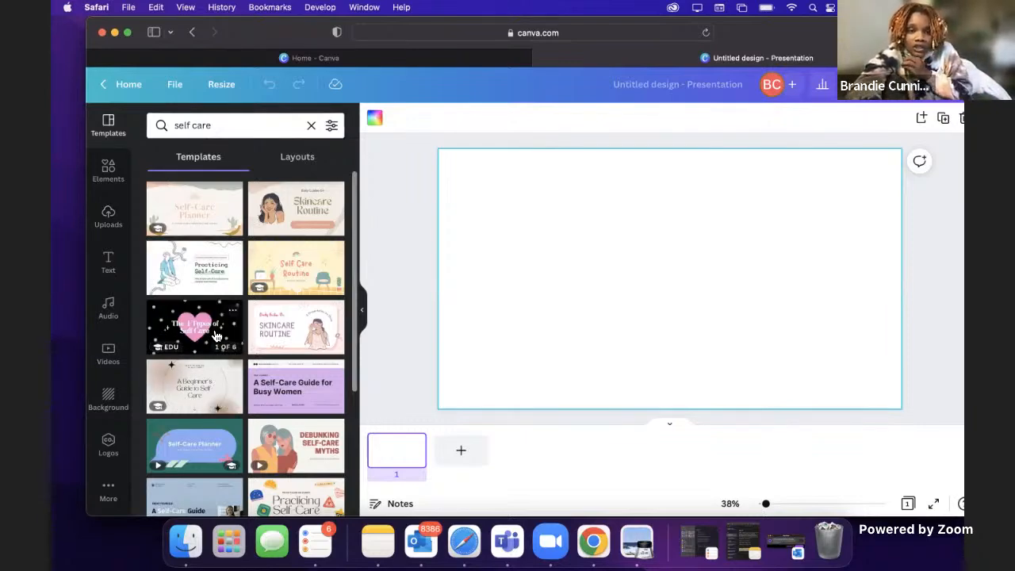
Step: Browse the self care template results to compare the available presentation designs
scroll(218, 349, down, 1)
scroll(216, 337, down, 3)
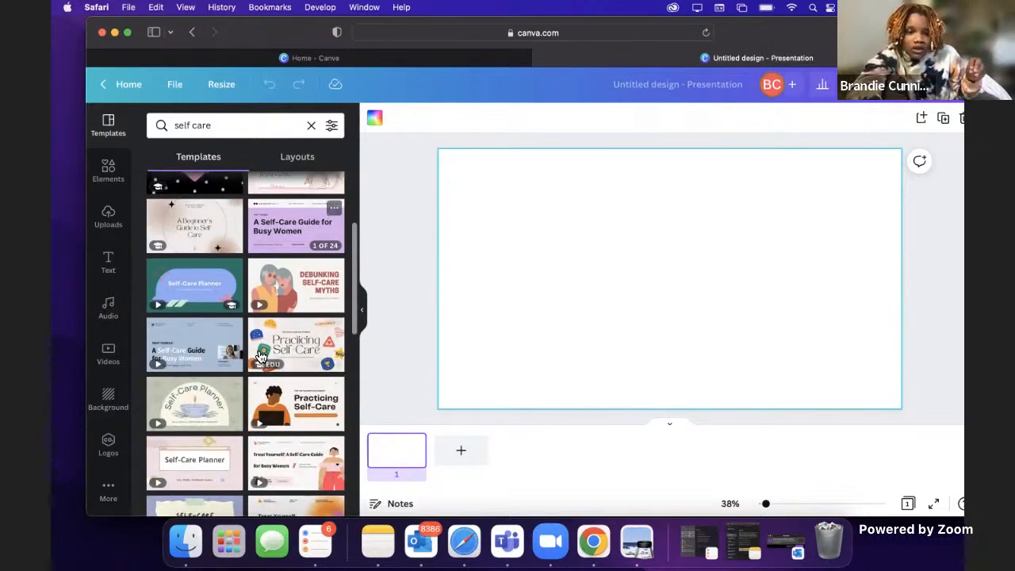
scroll(274, 408, down, 5)
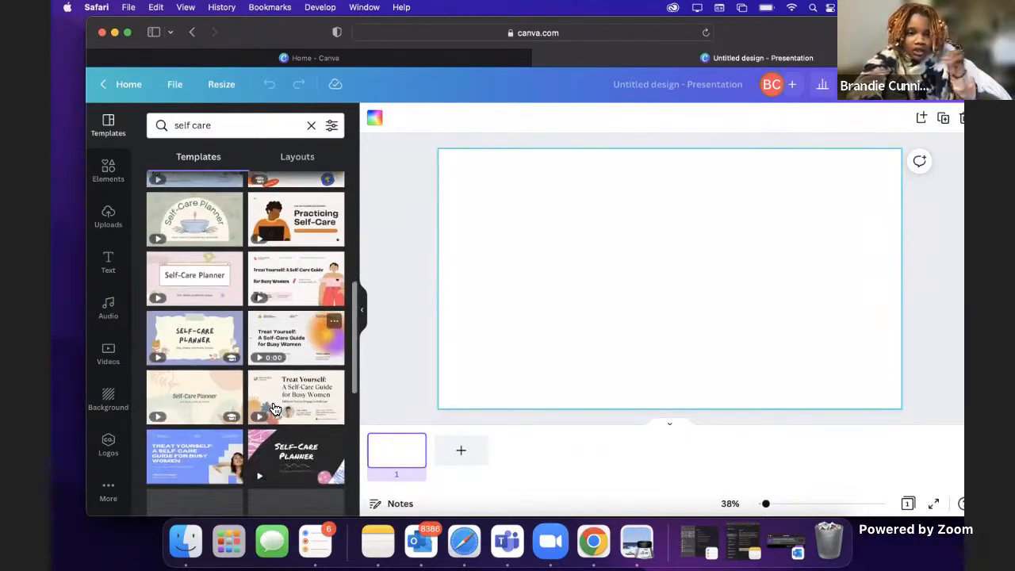
scroll(214, 426, down, 4)
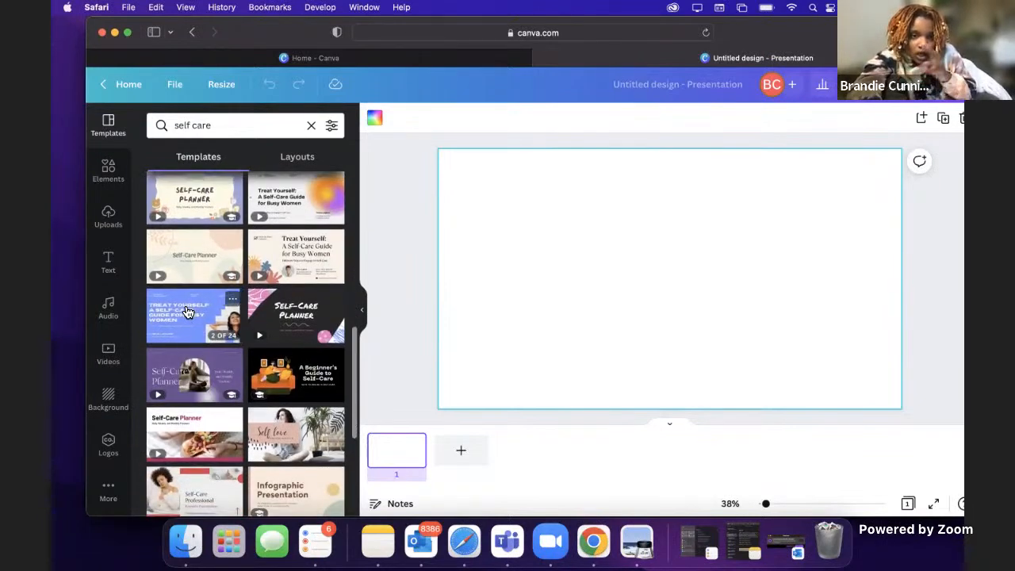
scroll(190, 325, down, 2)
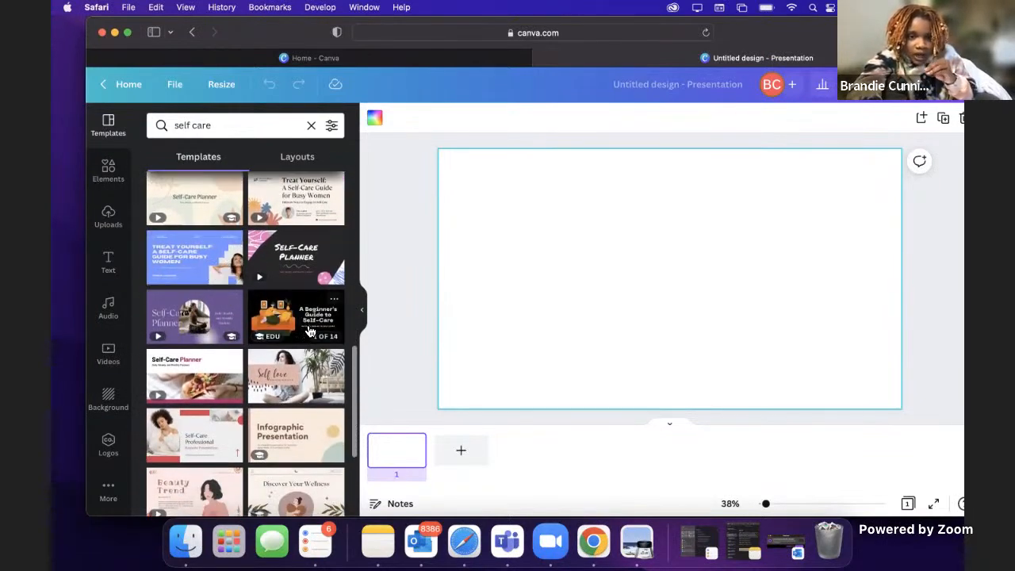
scroll(311, 388, down, 5)
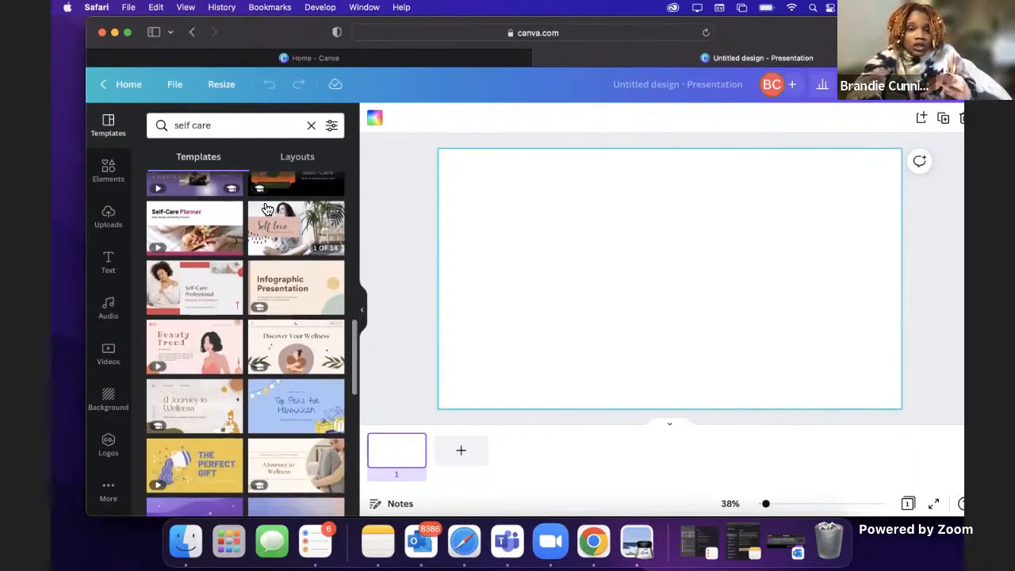
scroll(263, 317, down, 3)
scroll(267, 354, down, 2)
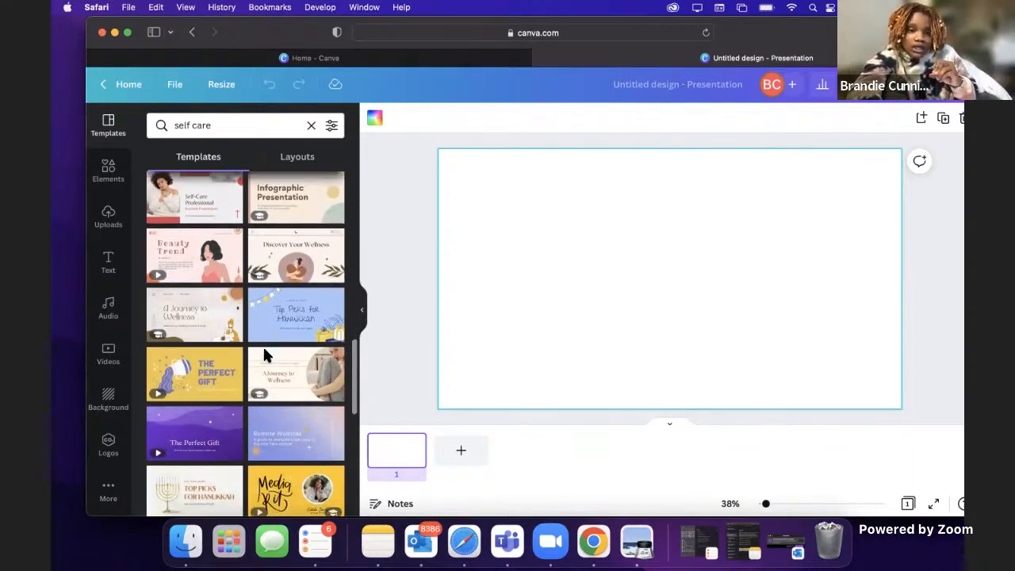
scroll(285, 313, up, 7)
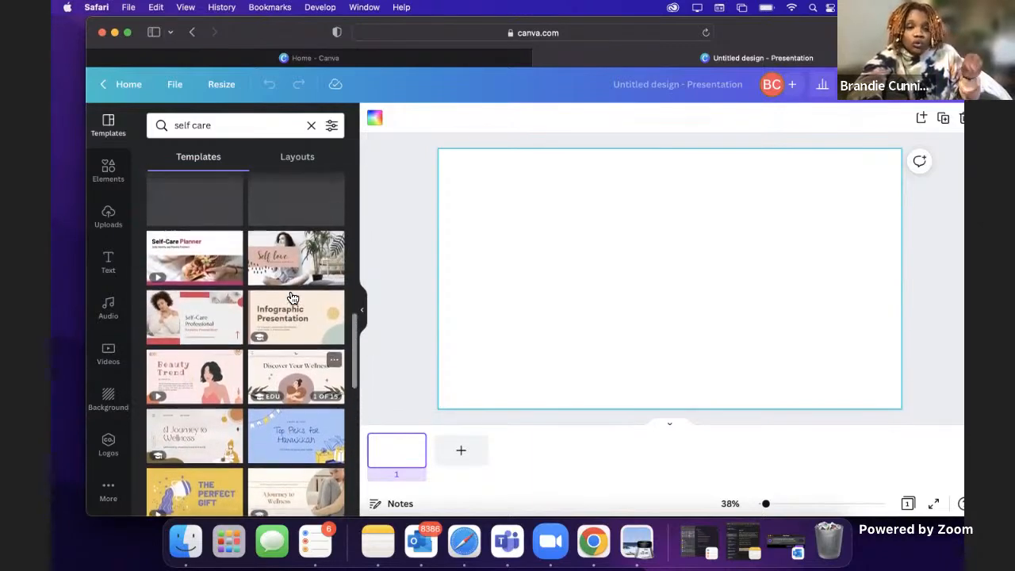
scroll(288, 270, up, 1)
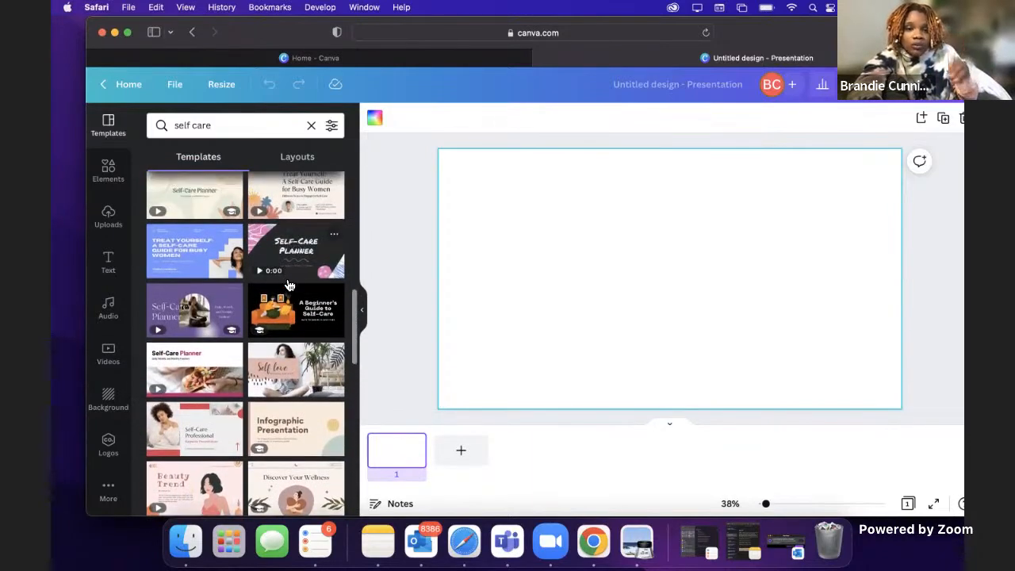
Step: Preview the pages of the black "A Beginner's Guide to Self-Care" template and return to the search results
click(299, 321)
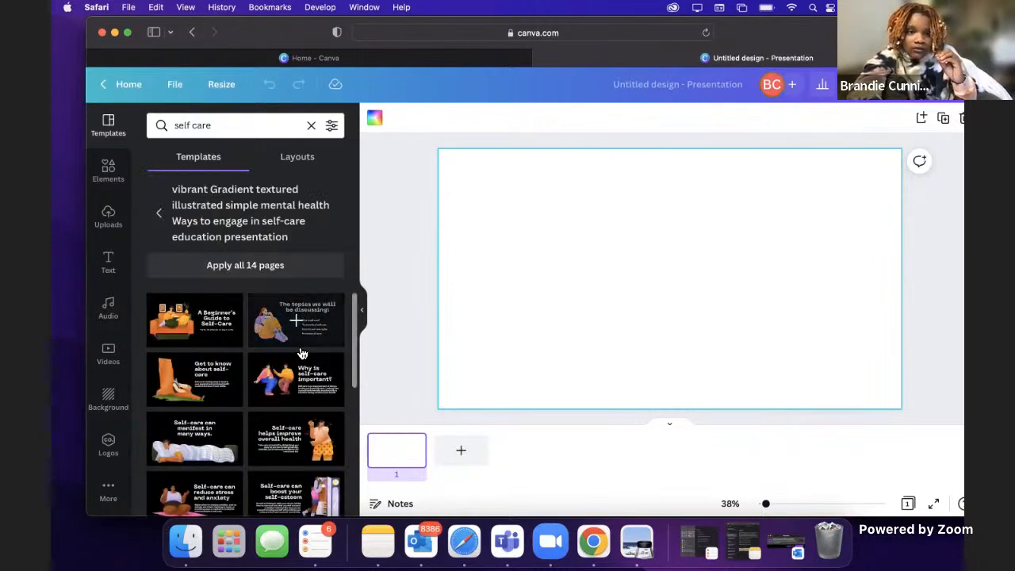
scroll(279, 370, down, 8)
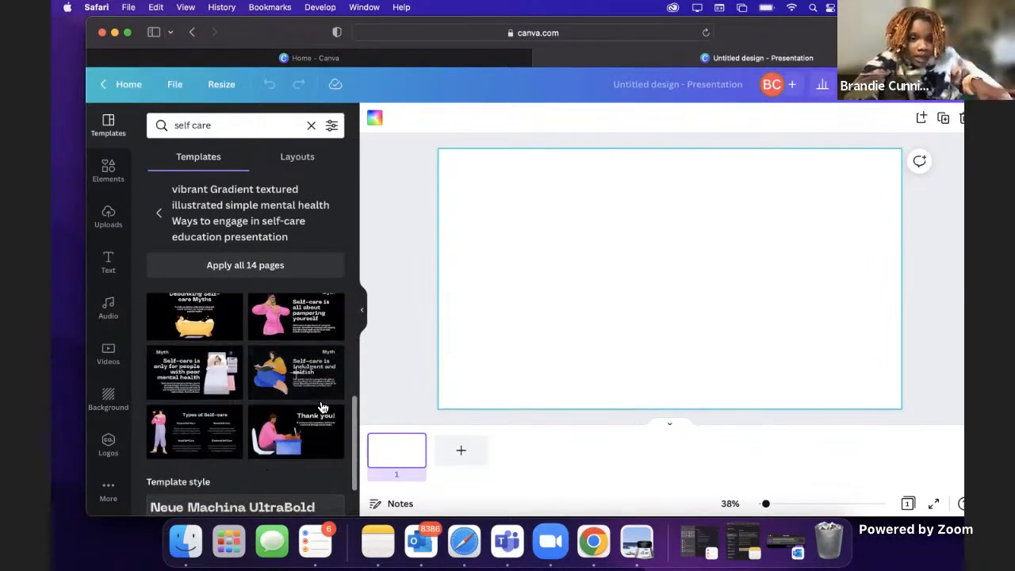
scroll(276, 341, up, 4)
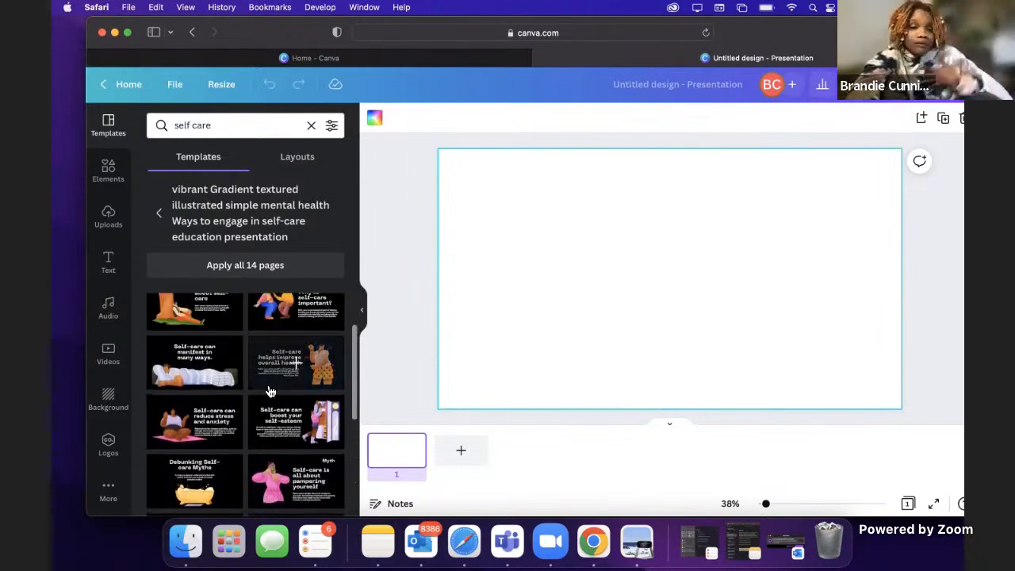
scroll(245, 401, up, 2)
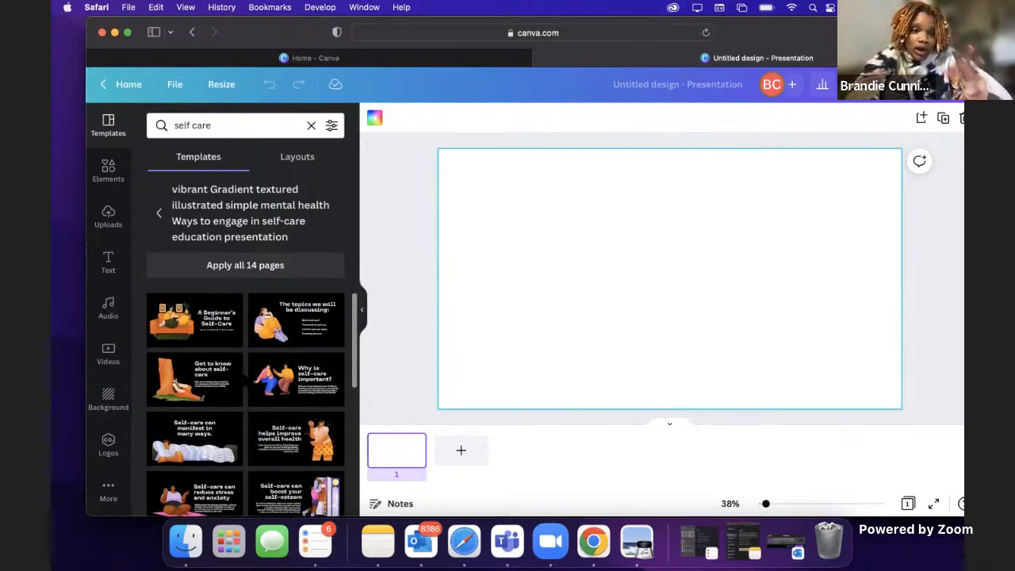
click(159, 214)
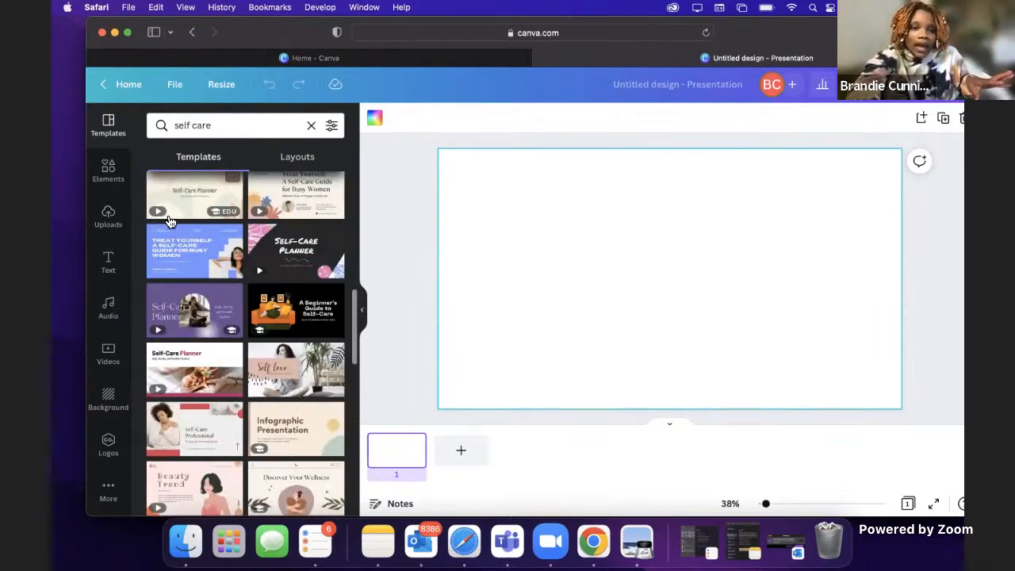
Step: Preview the pages of the pink "Beauty Trend" template and return to the search results
scroll(261, 389, down, 3)
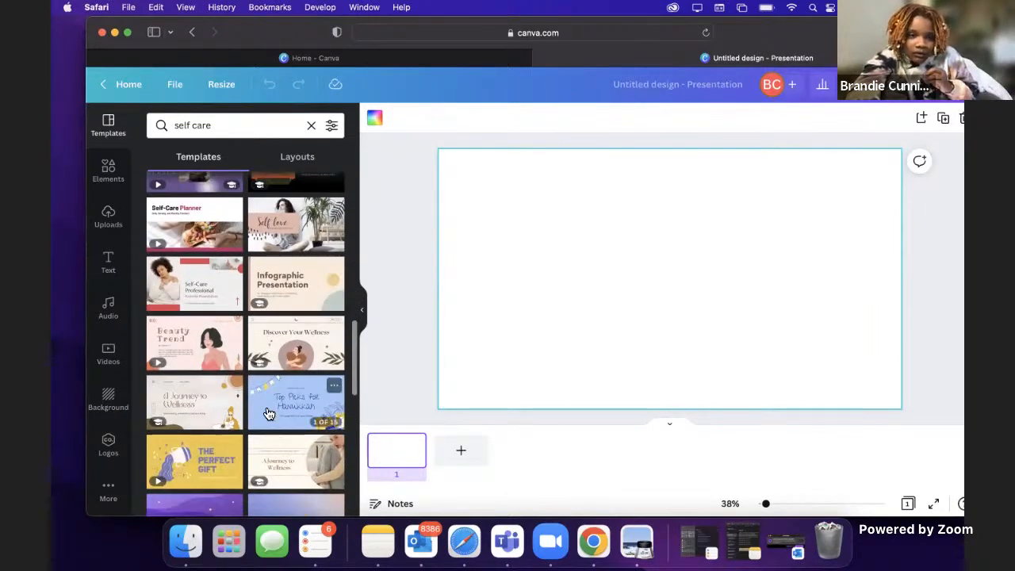
click(195, 342)
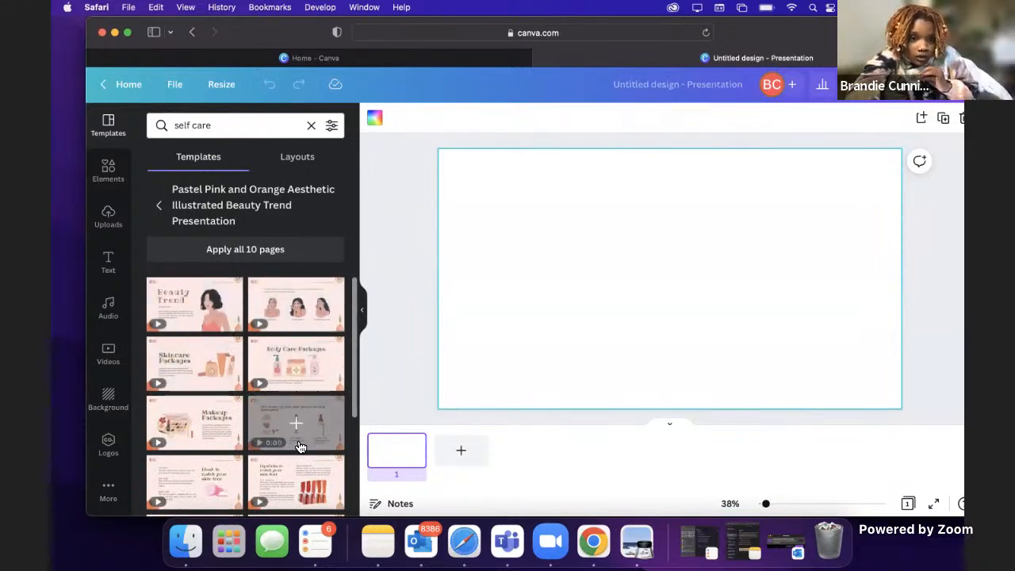
scroll(294, 423, down, 3)
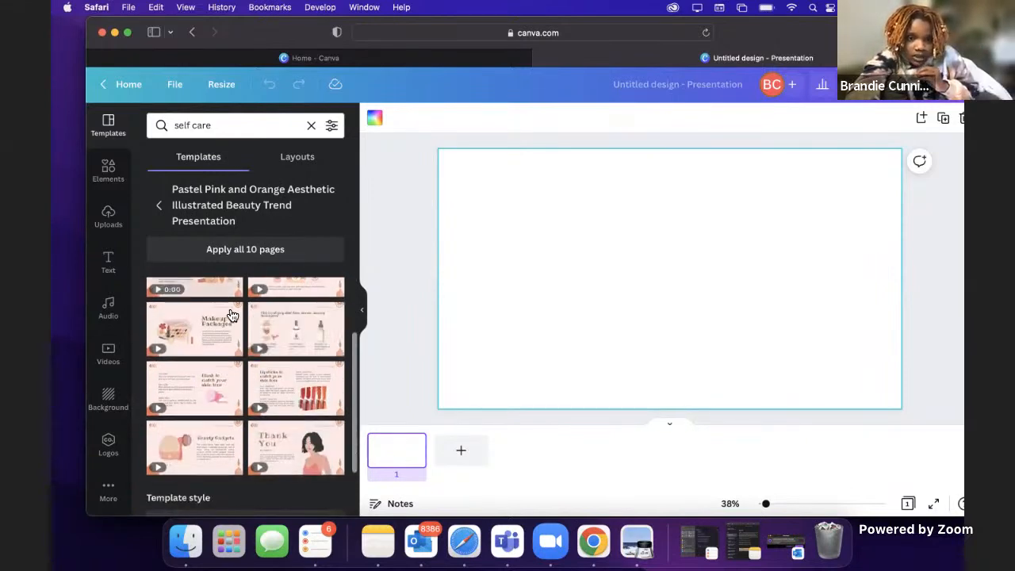
click(159, 206)
Step: Preview the pages of the Peach Boho Self Care Planner Presentation template and return to the search results
scroll(244, 376, down, 2)
scroll(243, 376, down, 2)
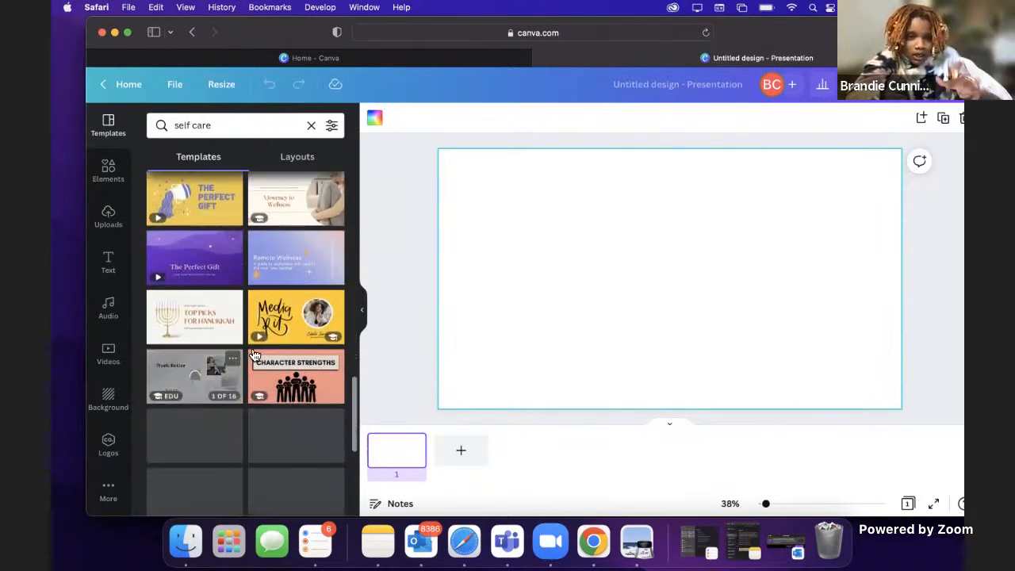
scroll(276, 316, up, 2)
scroll(276, 316, up, 10)
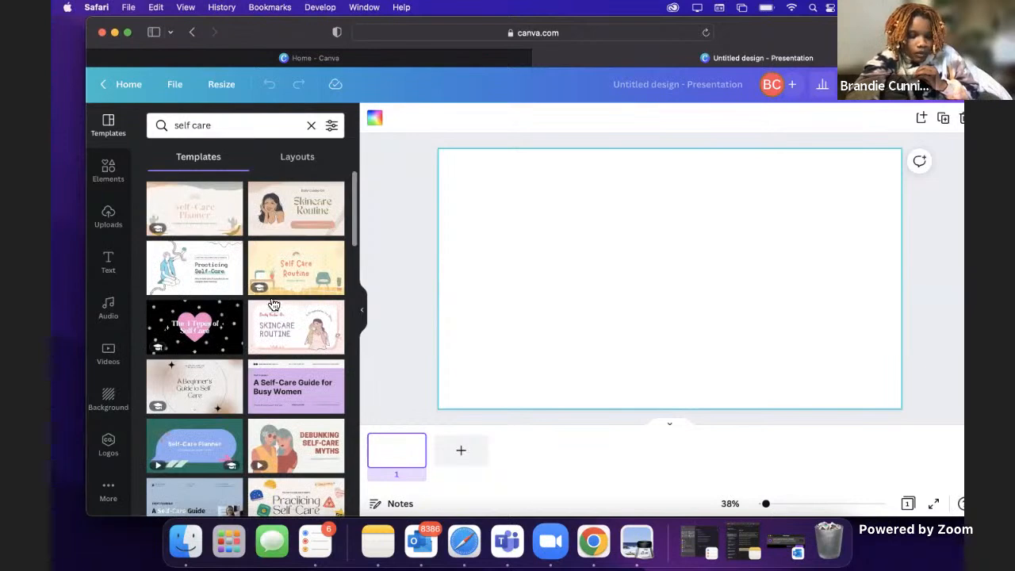
click(196, 218)
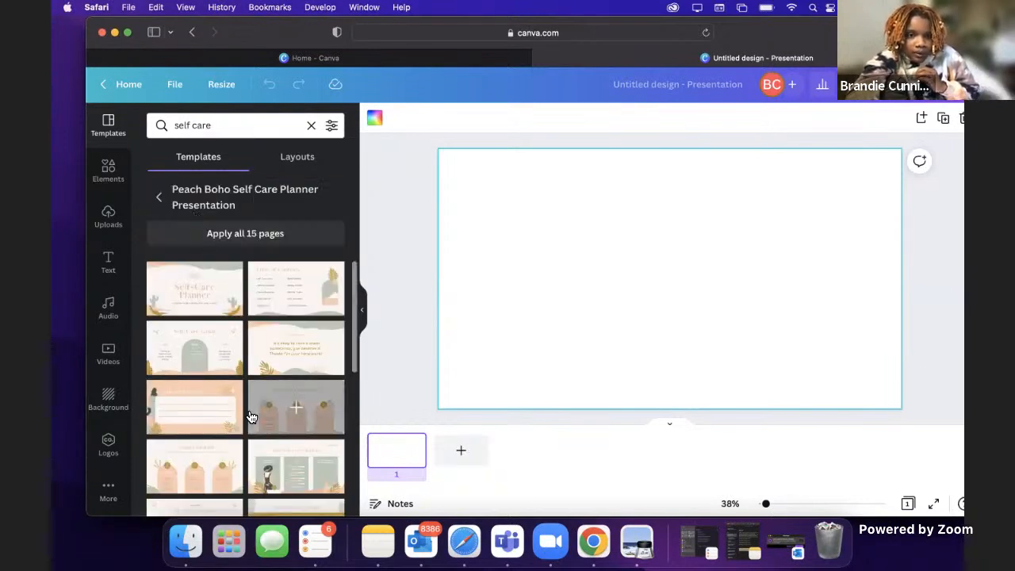
scroll(251, 416, down, 5)
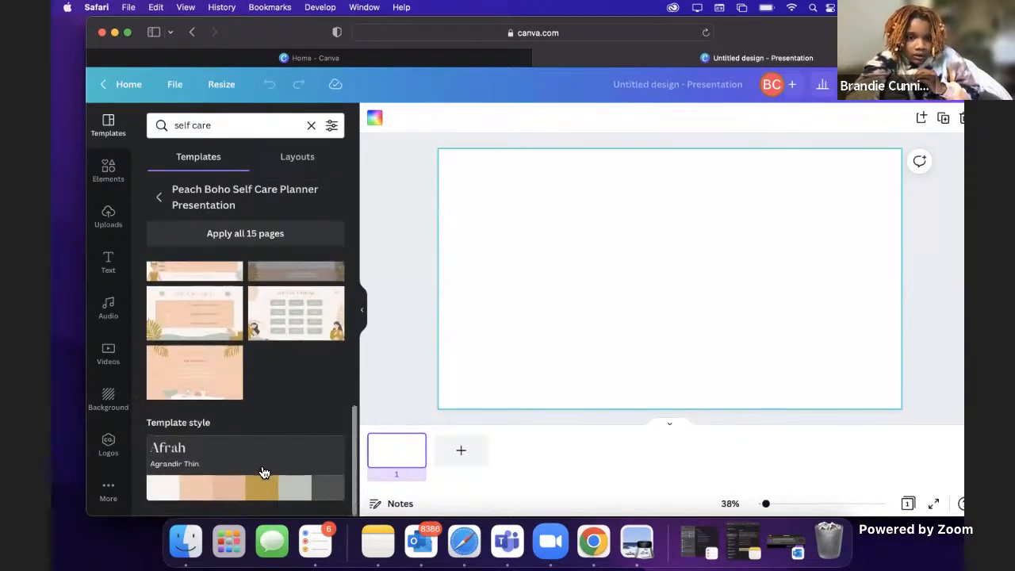
scroll(279, 341, up, 8)
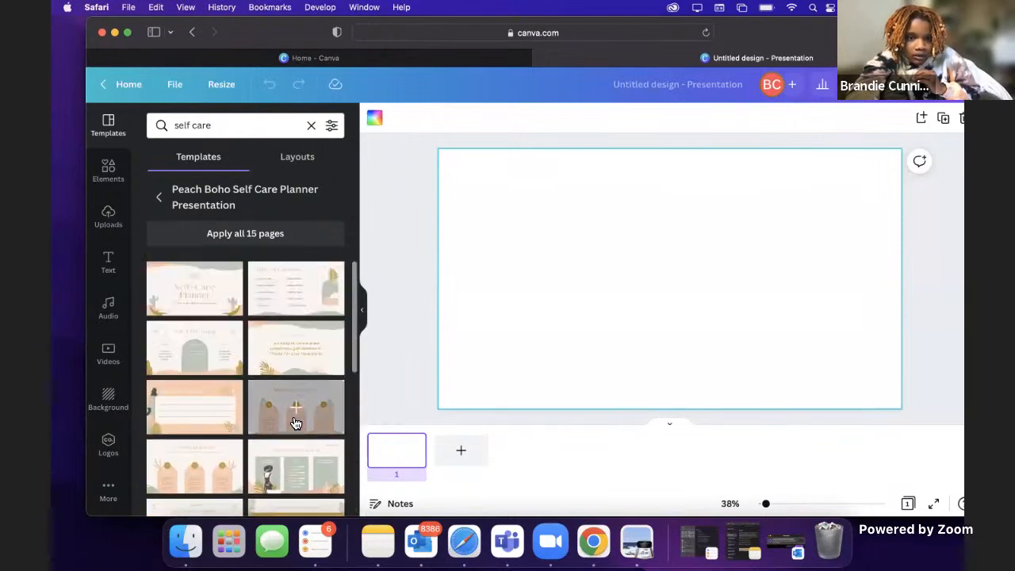
click(161, 199)
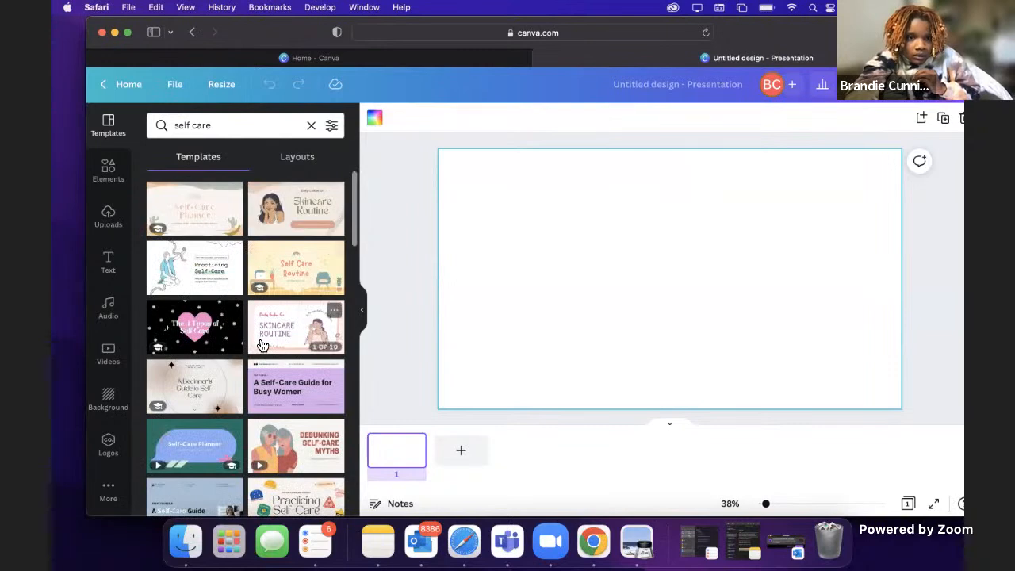
Step: Find the "Discover Your Wellness" template among the self care results and open its page list
scroll(262, 345, down, 3)
scroll(263, 357, down, 5)
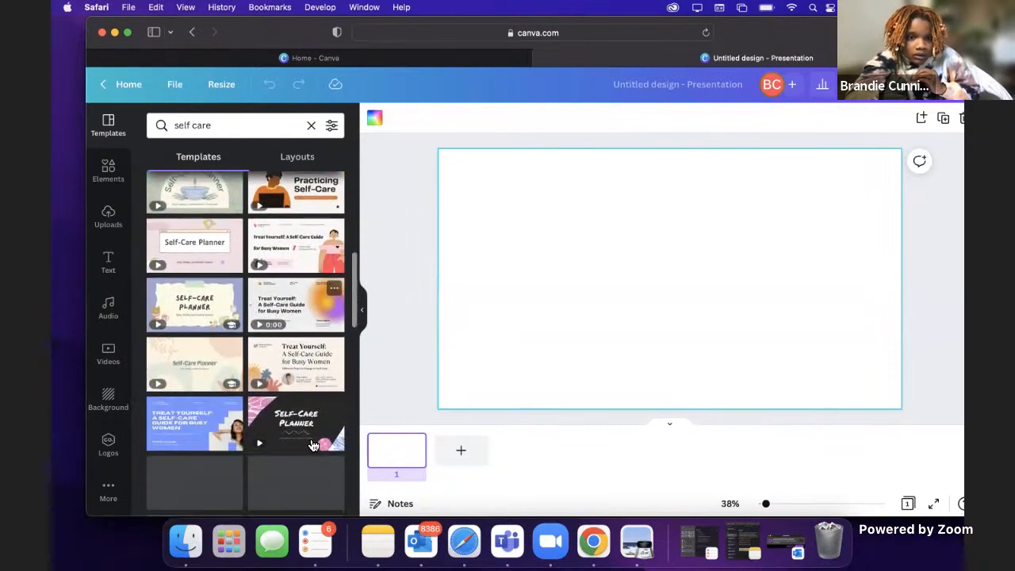
scroll(269, 379, down, 3)
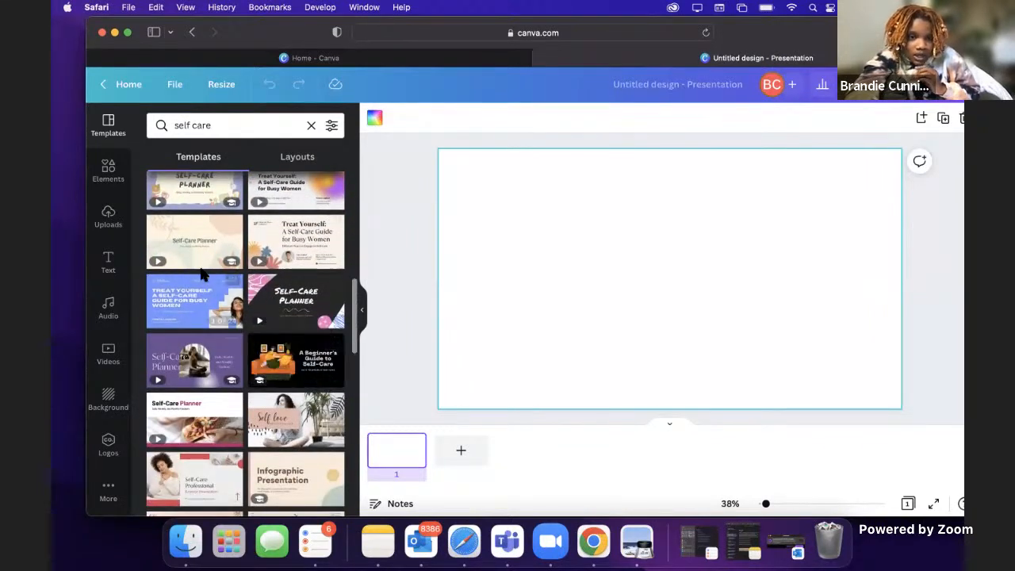
scroll(272, 386, down, 5)
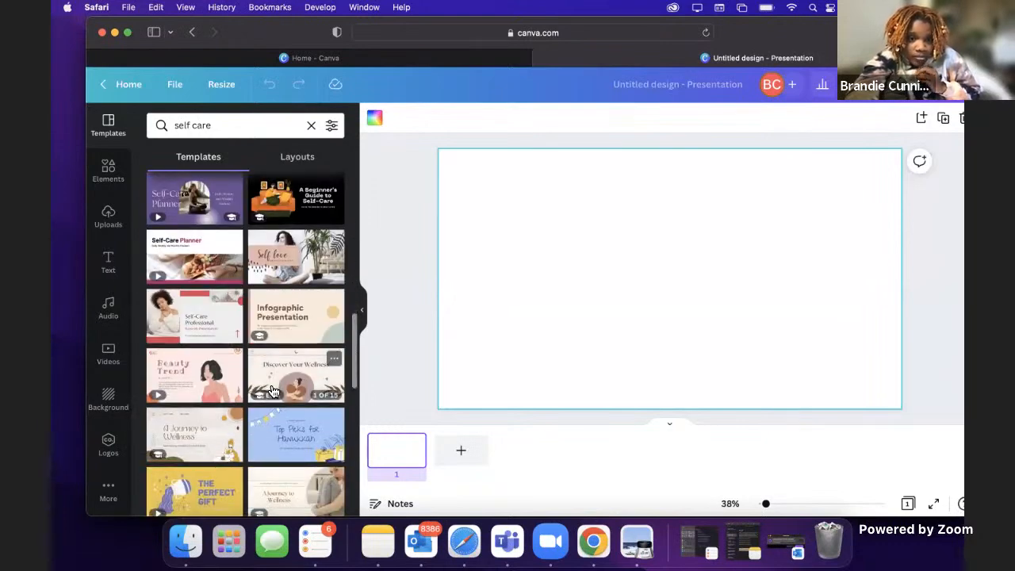
scroll(272, 387, down, 1)
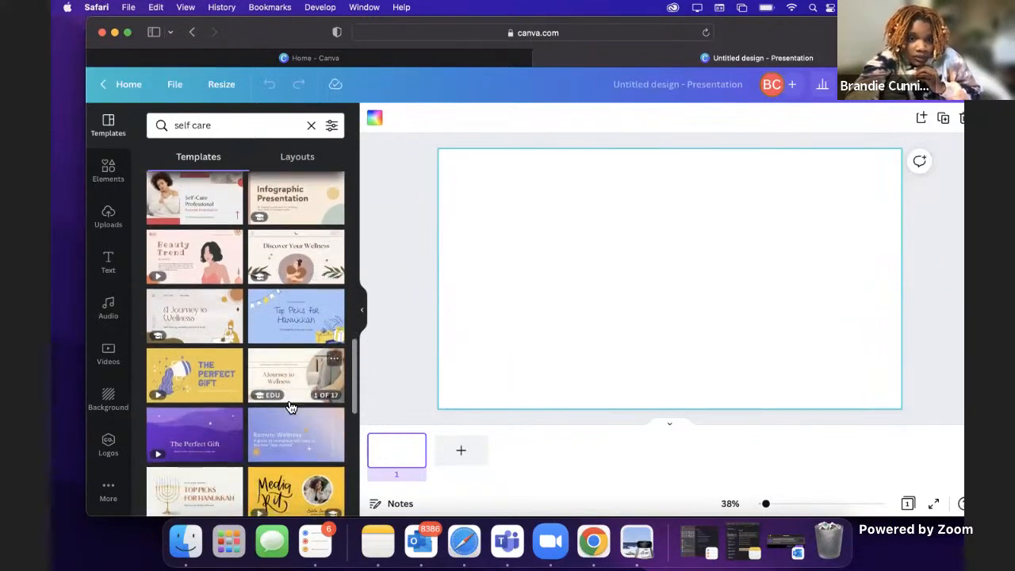
click(291, 262)
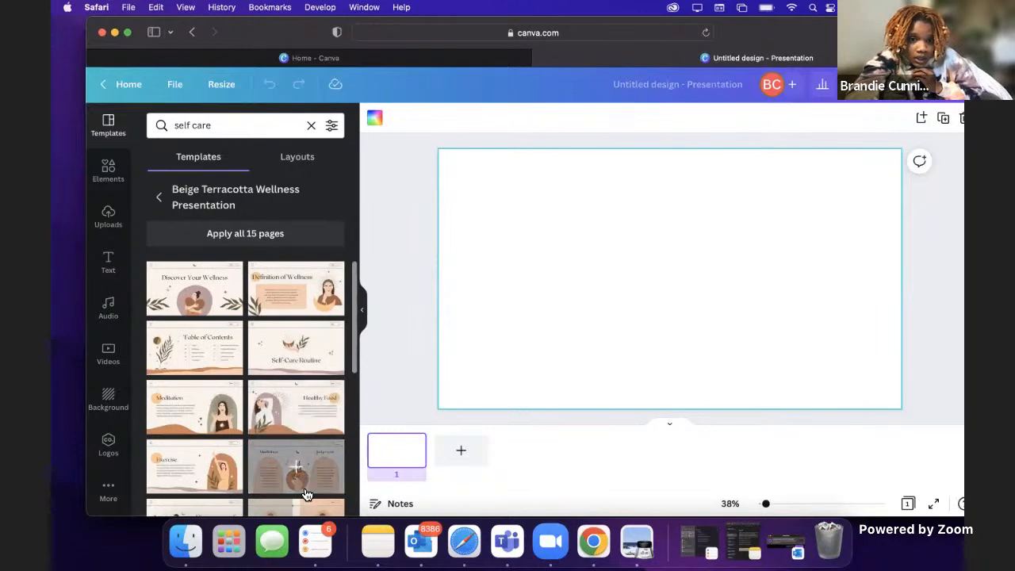
Step: Apply all 15 pages of the Beige Terracotta Wellness Presentation template to the blank presentation
scroll(278, 508, down, 3)
scroll(278, 508, up, 3)
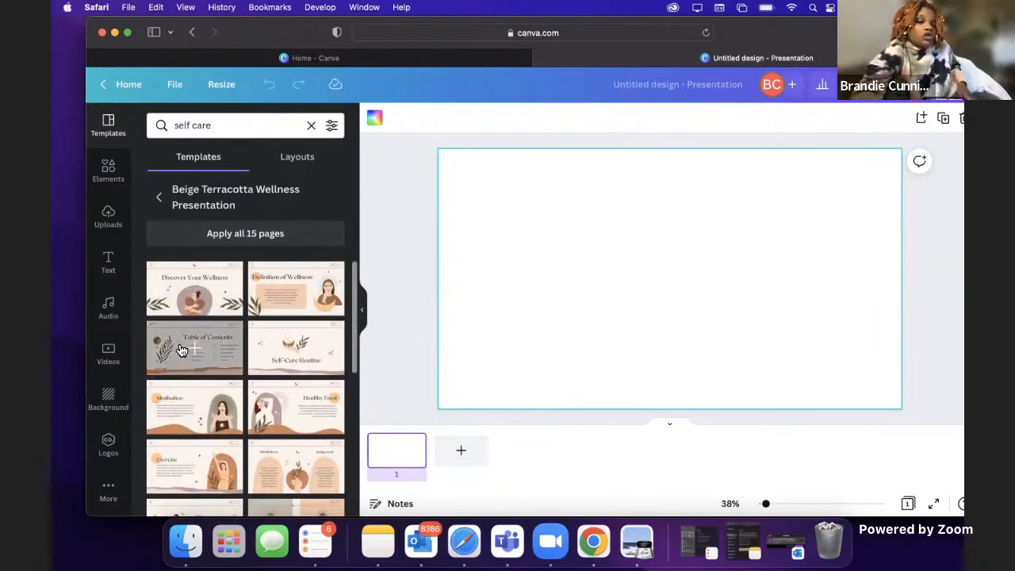
click(269, 242)
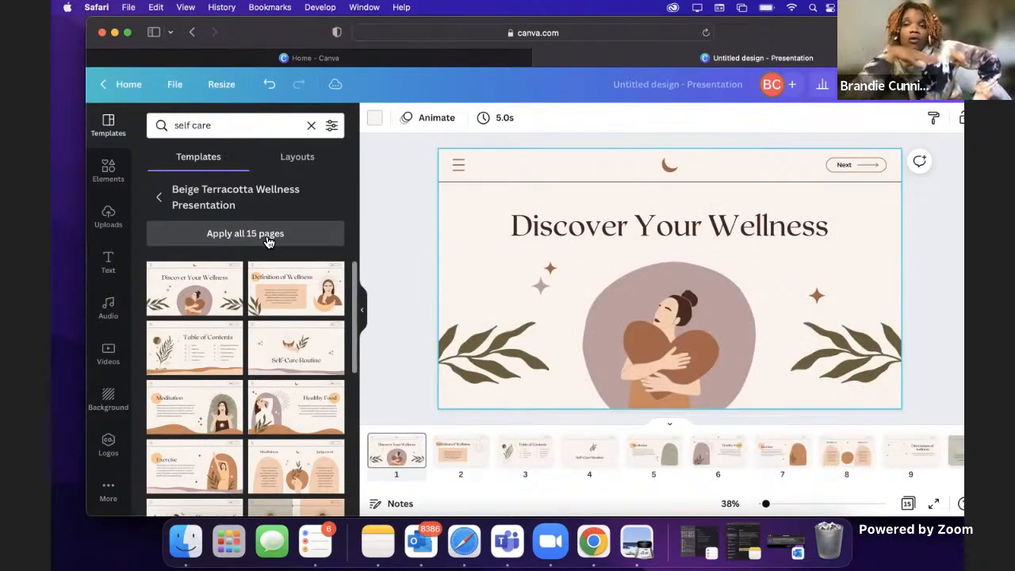
Step: Review the applied slides one by one from Definition of Wellness through to the closing Thank You page
click(453, 457)
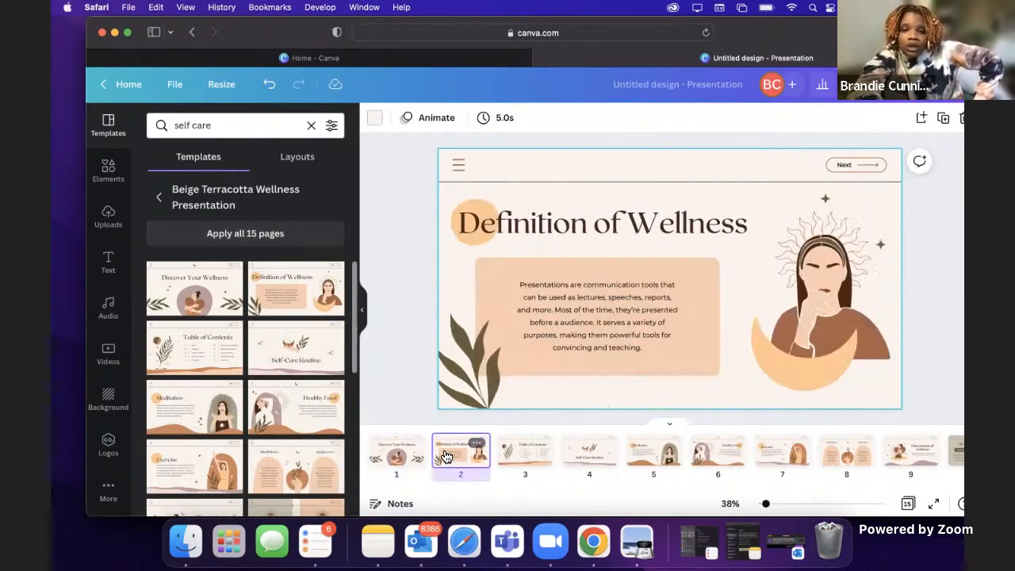
click(516, 454)
key(Right)
key(Right)
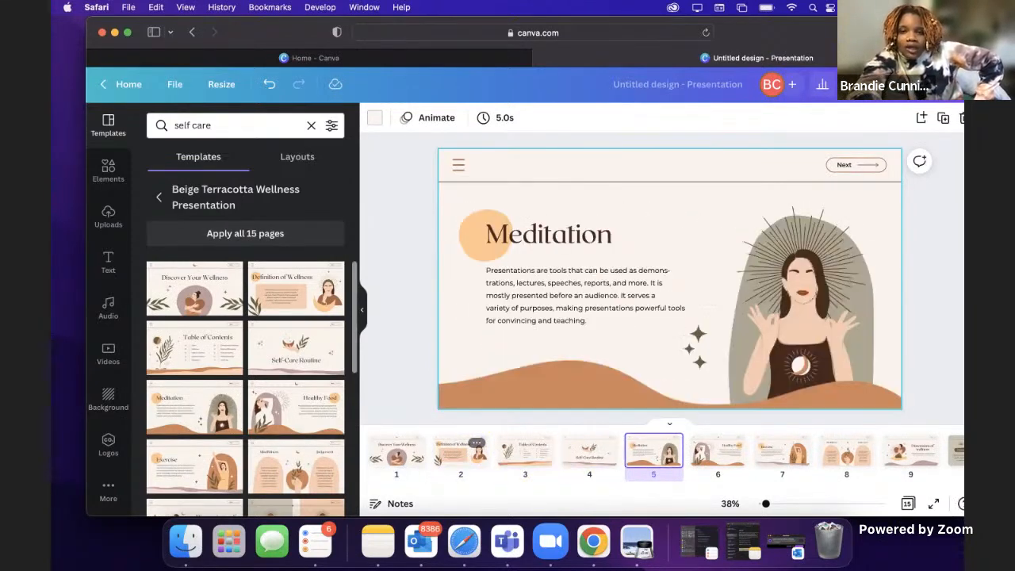
key(Right)
key(Right)
key(Right)
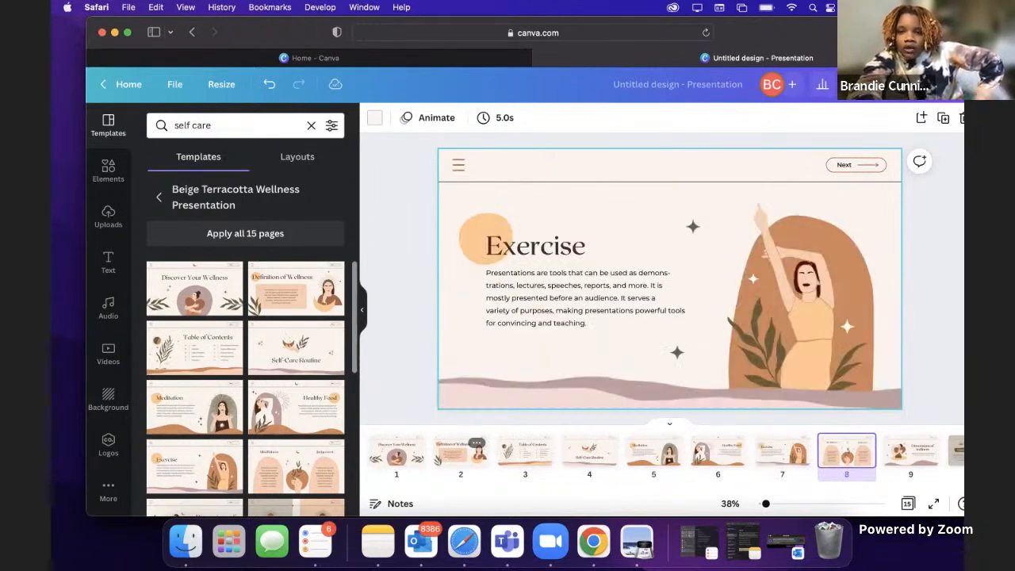
key(Right)
key(Right)
key(Right)
key(Right)
key(Right)
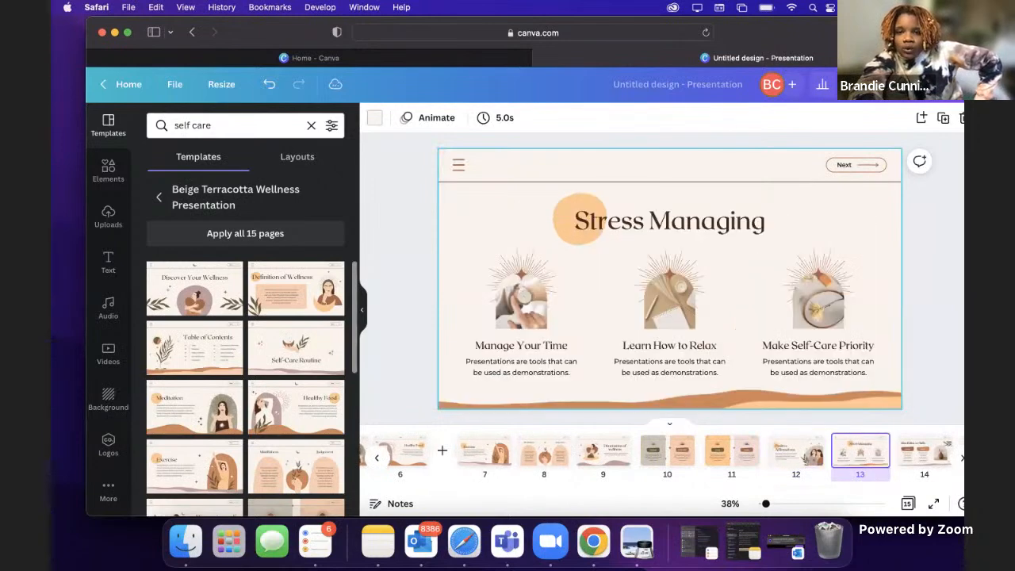
key(Right)
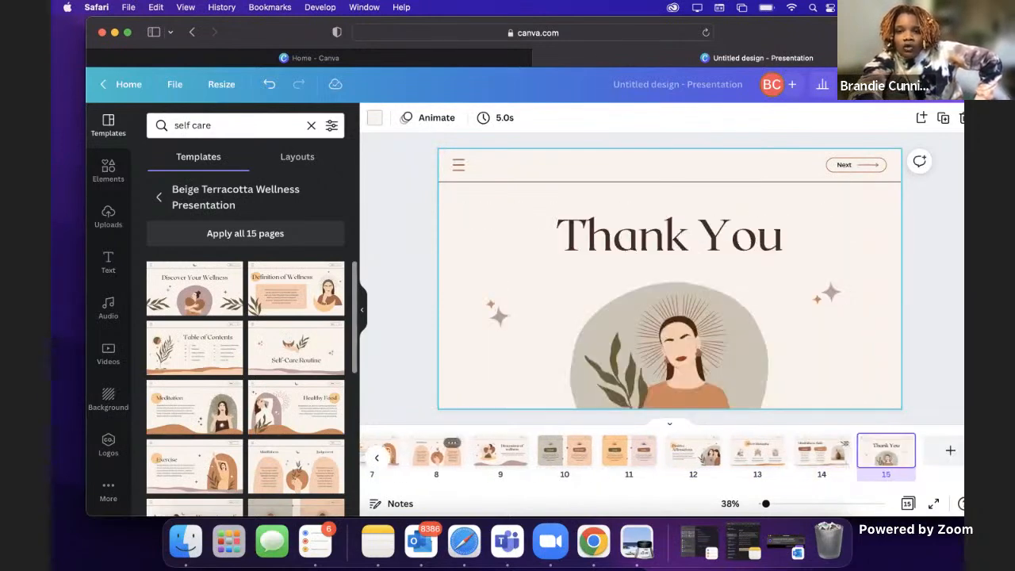
Step: Delete the Table of Contents page from the presentation
scroll(462, 464, left, 10)
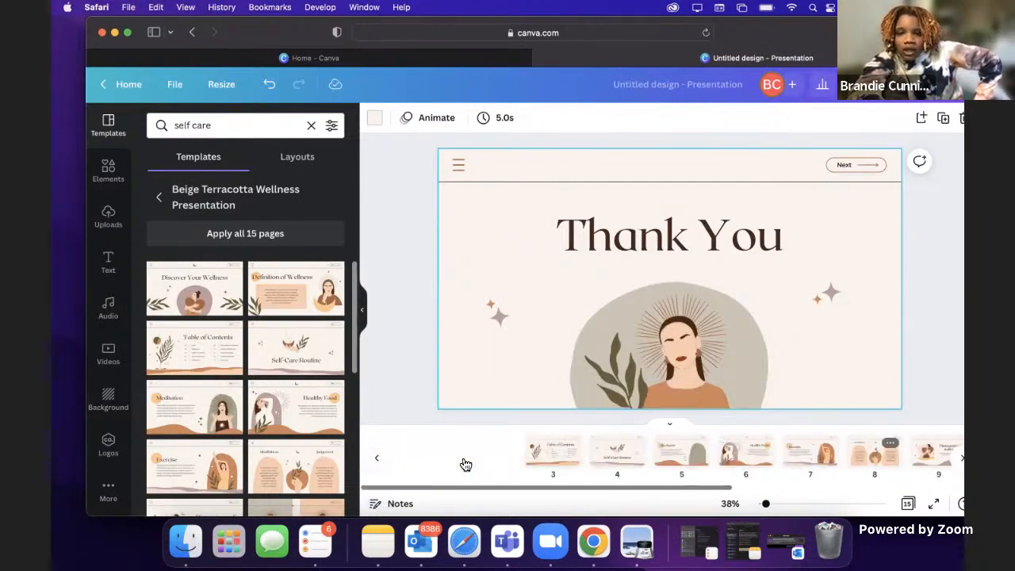
click(476, 457)
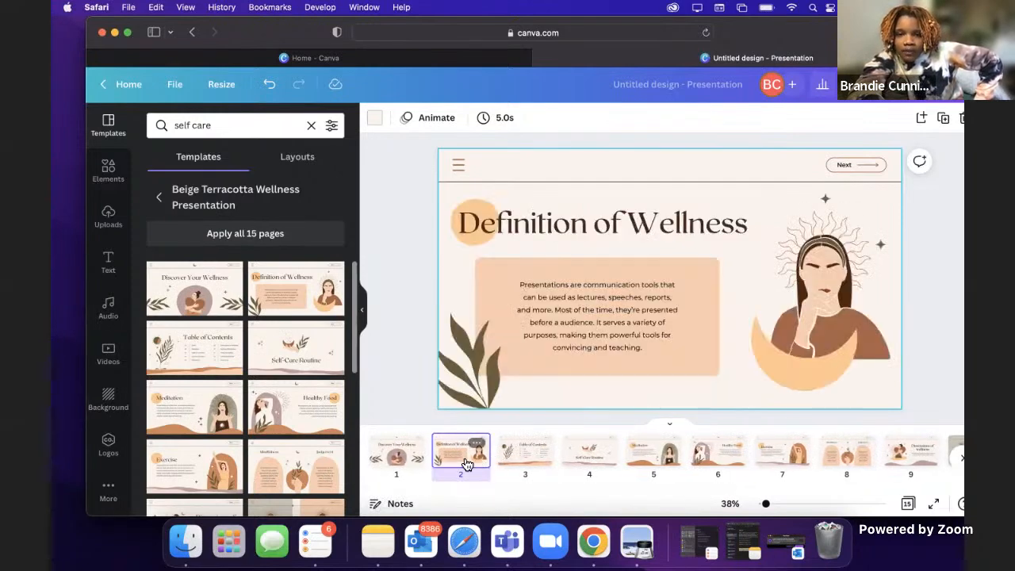
click(530, 451)
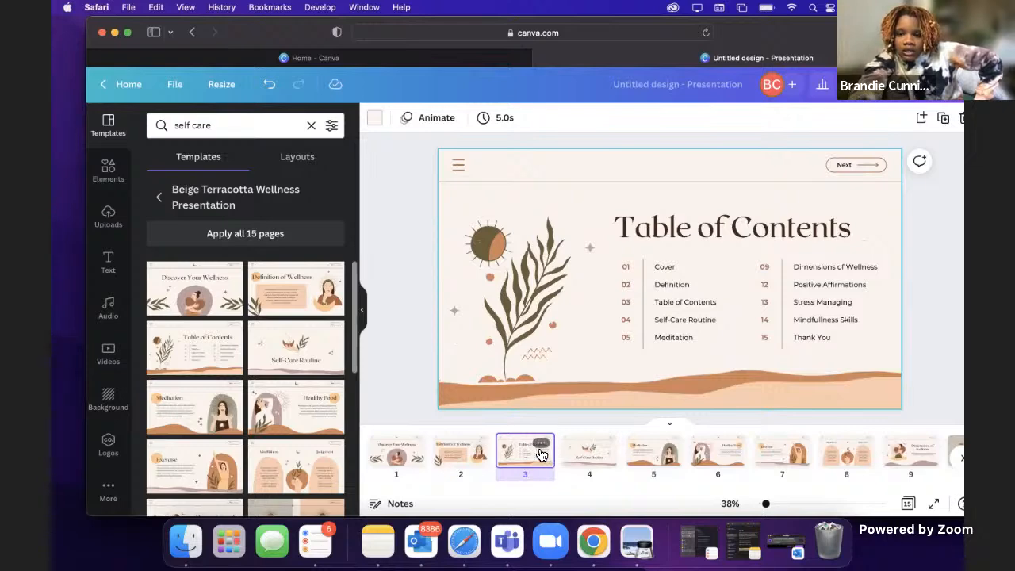
key(Delete)
Step: Look over the Meditation, Healthy Food and Exercise pages
click(581, 461)
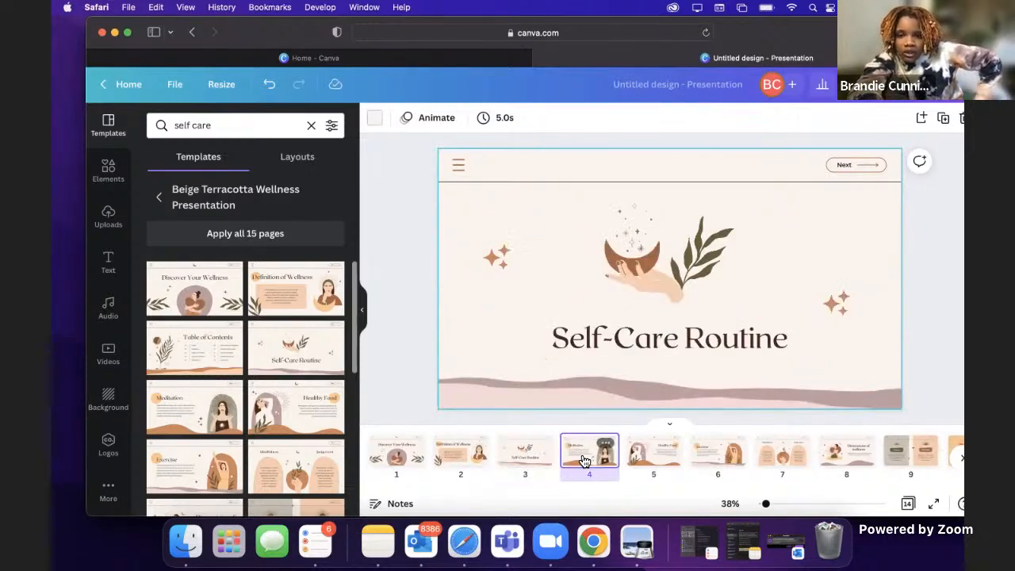
click(643, 460)
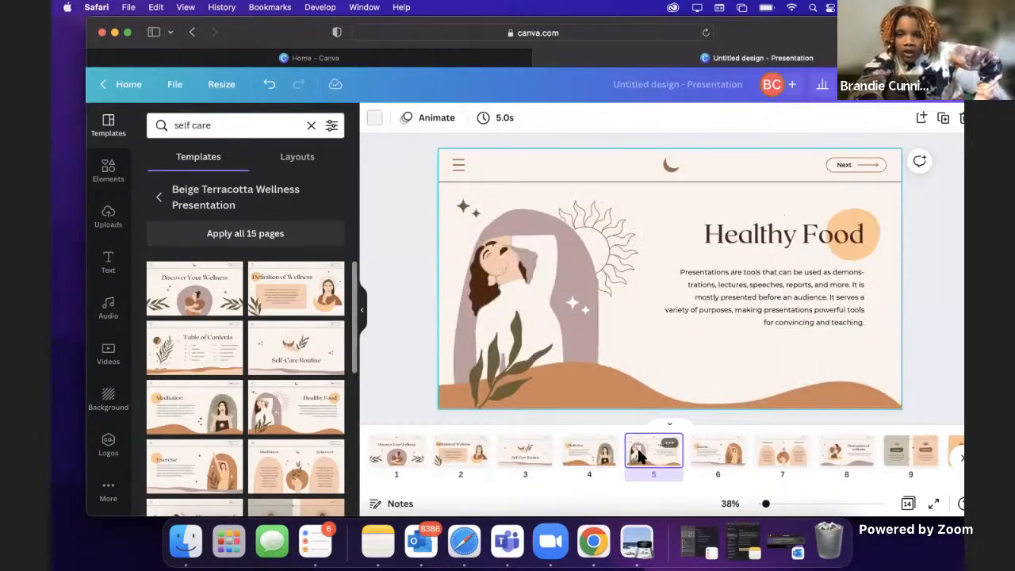
click(605, 459)
click(652, 459)
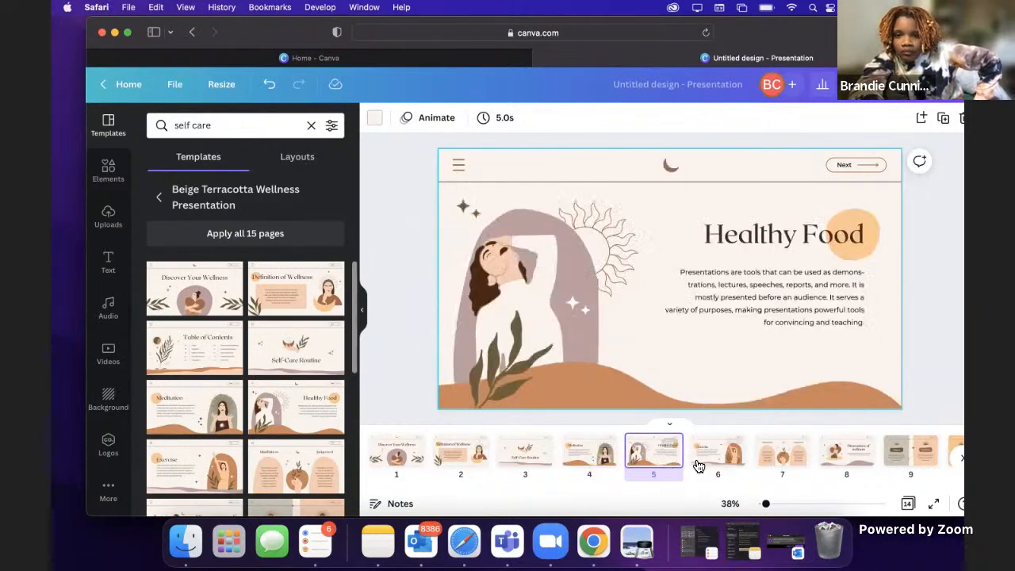
click(712, 463)
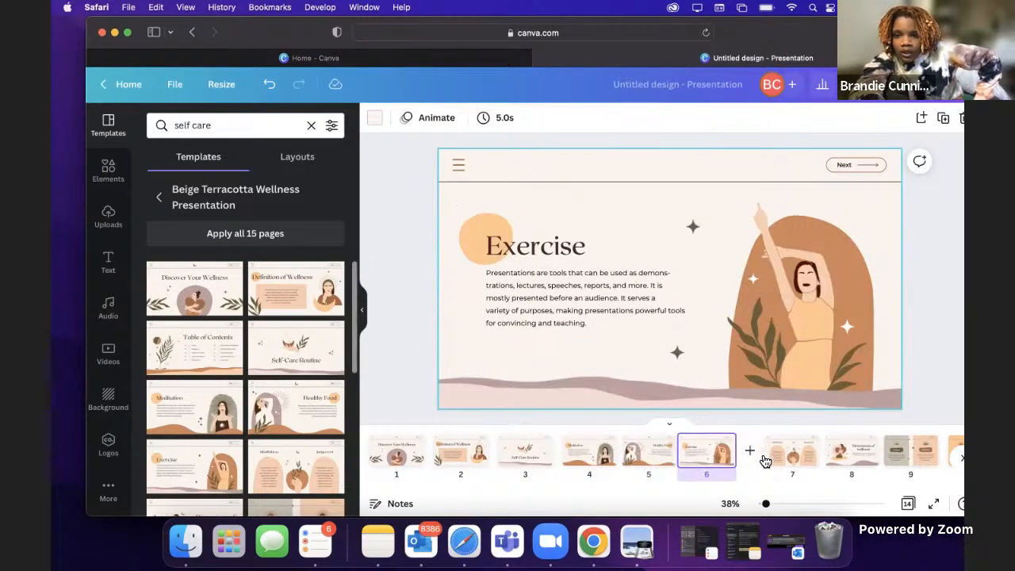
Step: Return to the refreshed home page and reopen the unnamed wellness presentation from the recent designs
key(super+w)
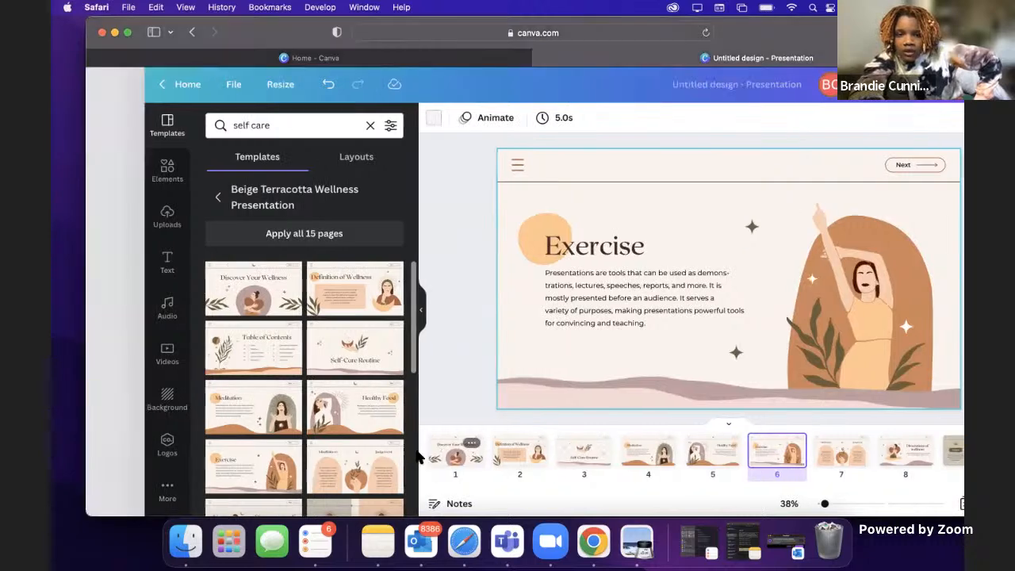
scroll(437, 376, down, 2)
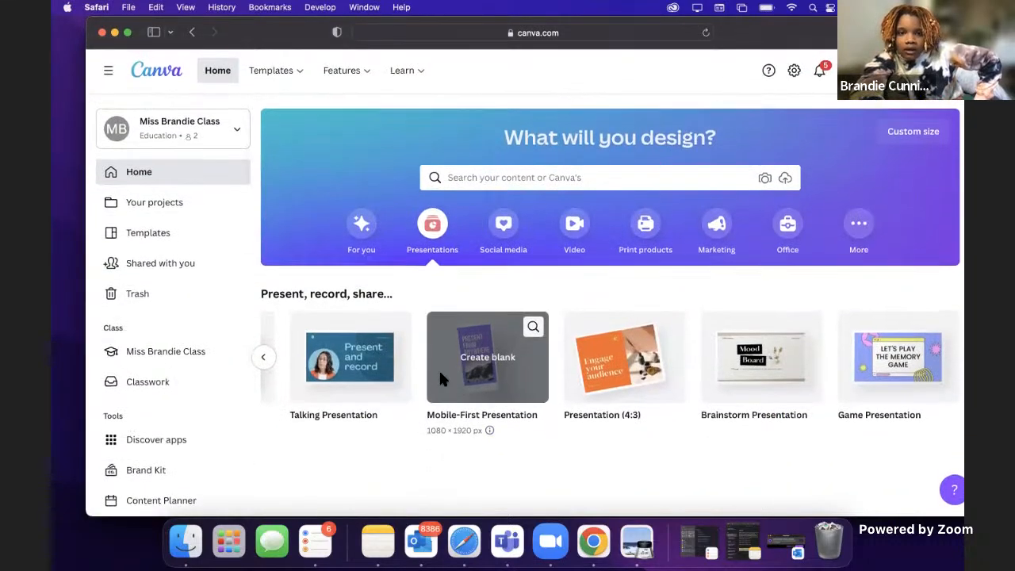
scroll(430, 455, down, 2)
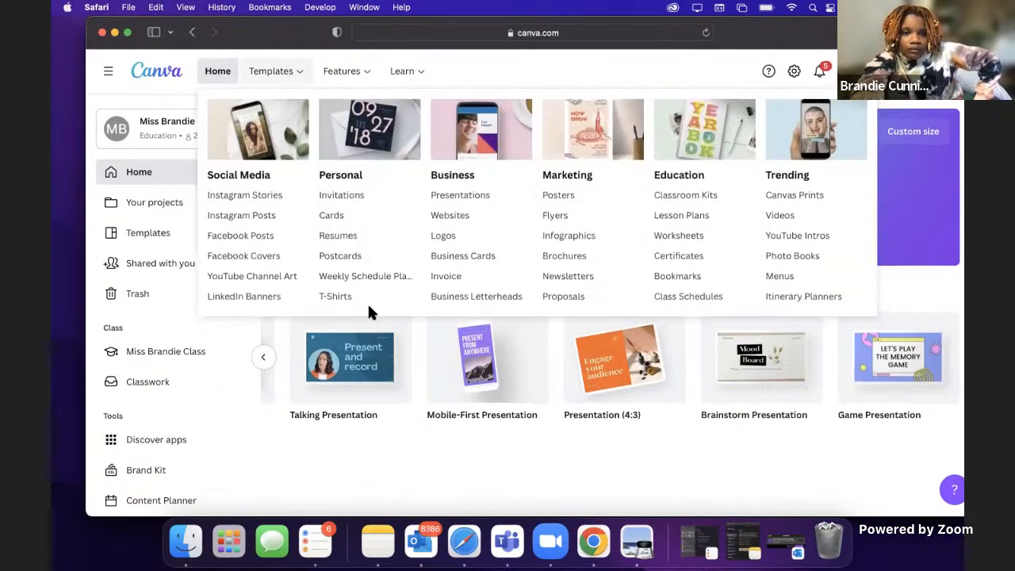
click(706, 33)
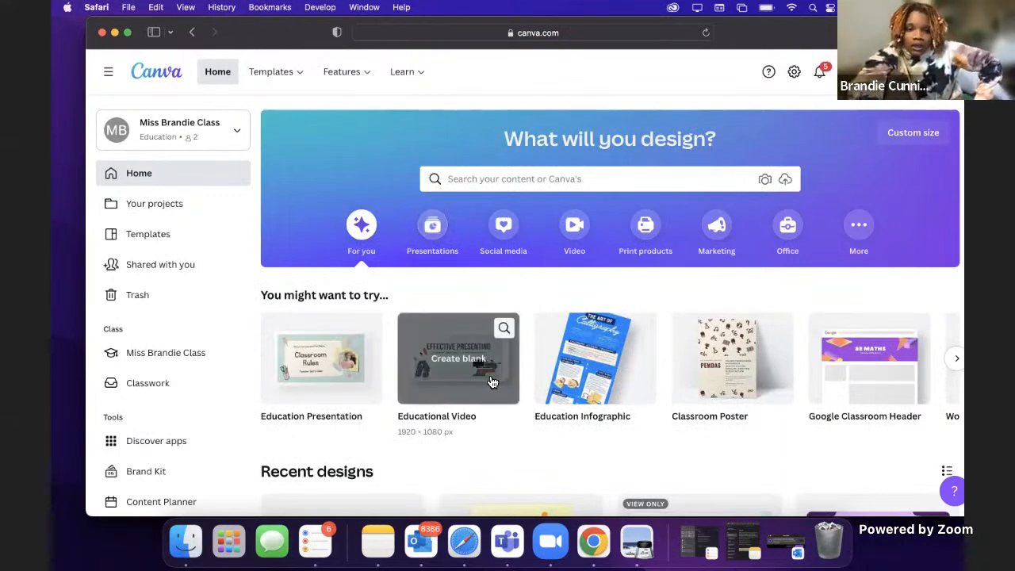
scroll(468, 372, down, 3)
scroll(310, 392, down, 1)
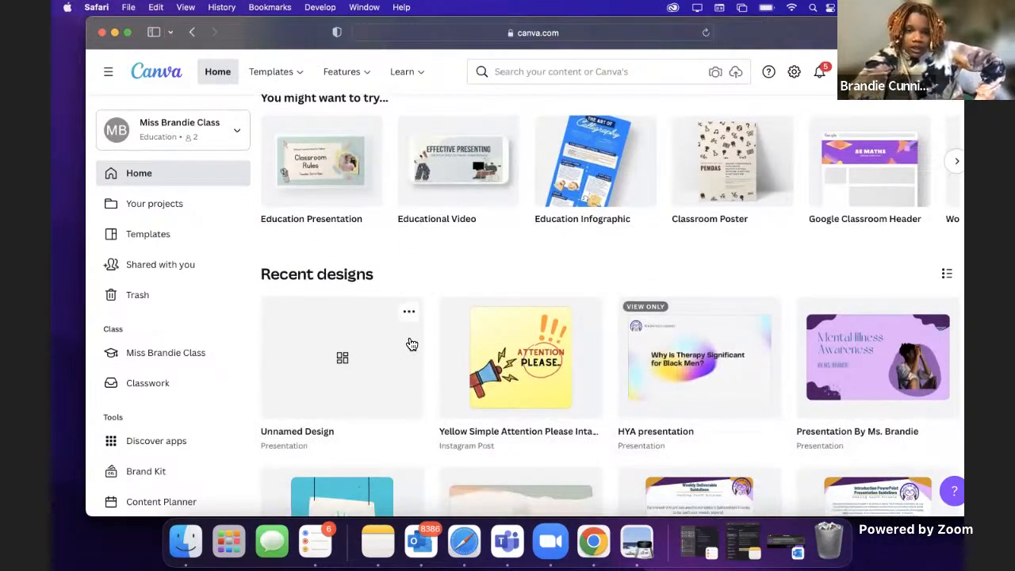
click(354, 379)
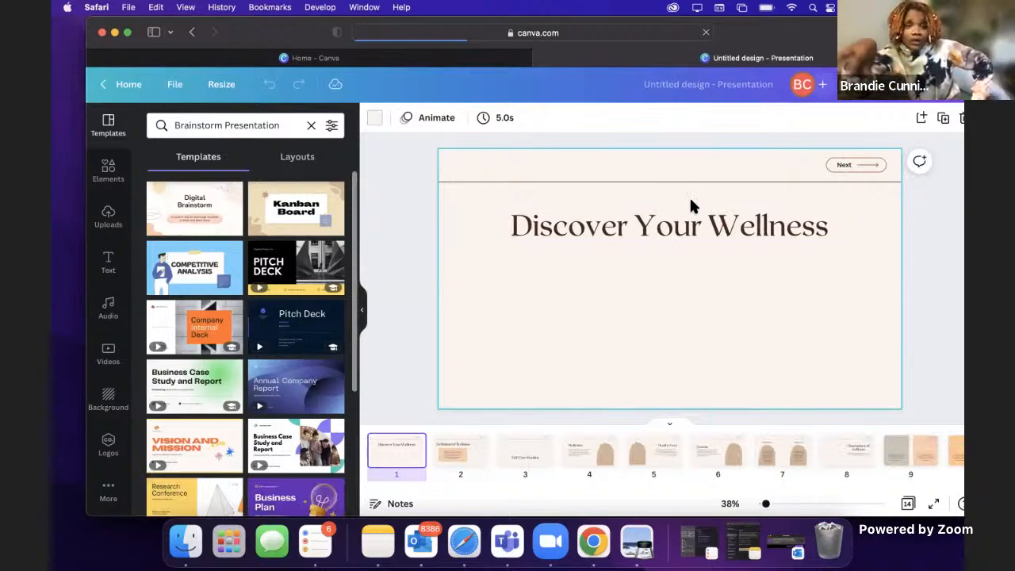
click(367, 311)
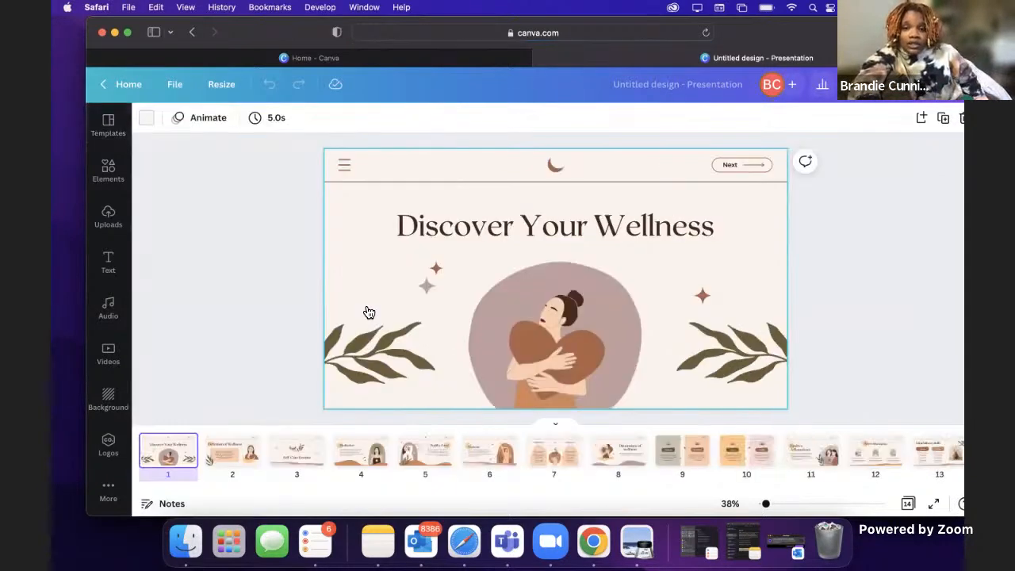
Step: Select the woman hugging a heart on the first page and search the elements for "girls with locs"
click(553, 321)
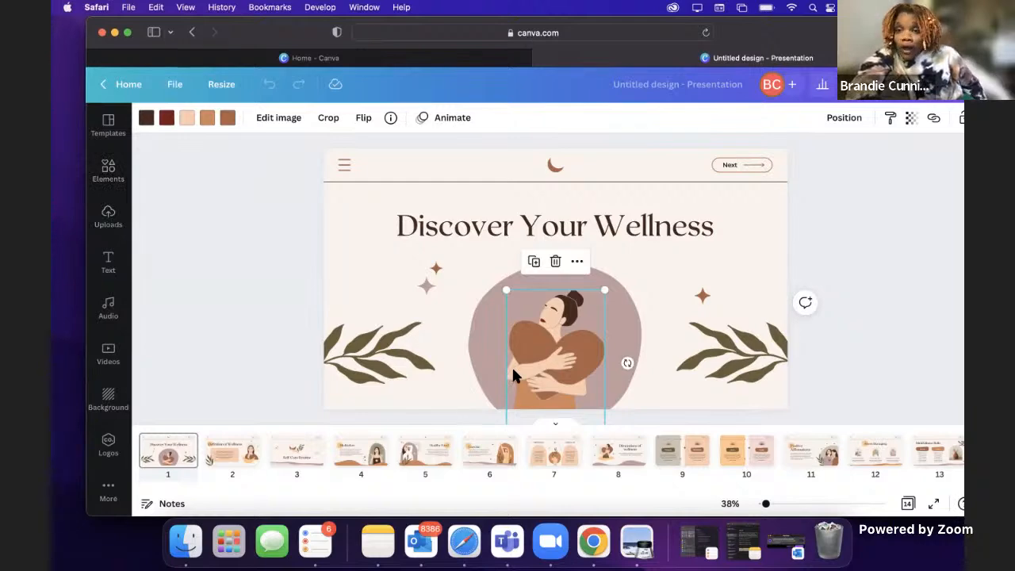
click(109, 171)
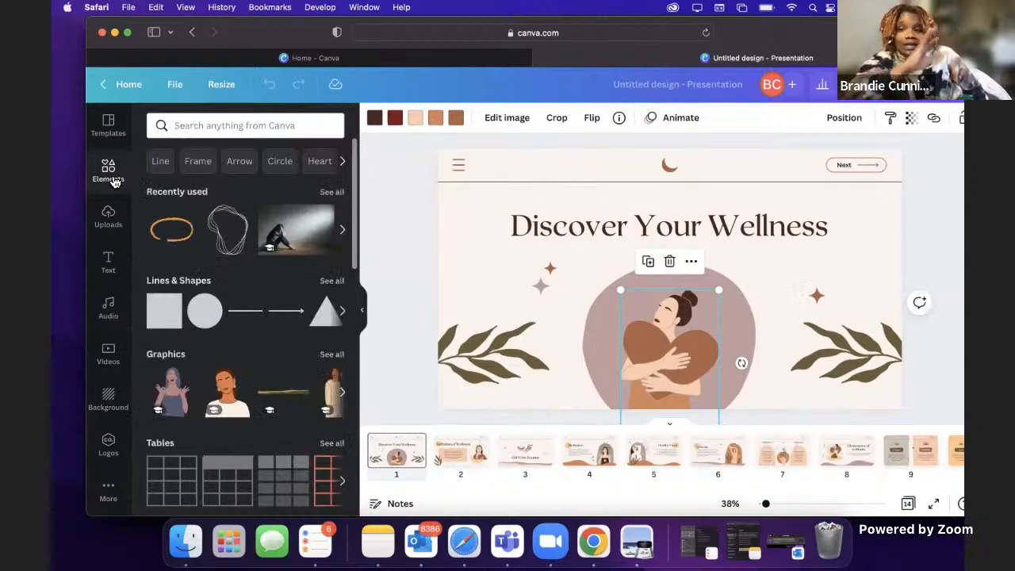
click(204, 125)
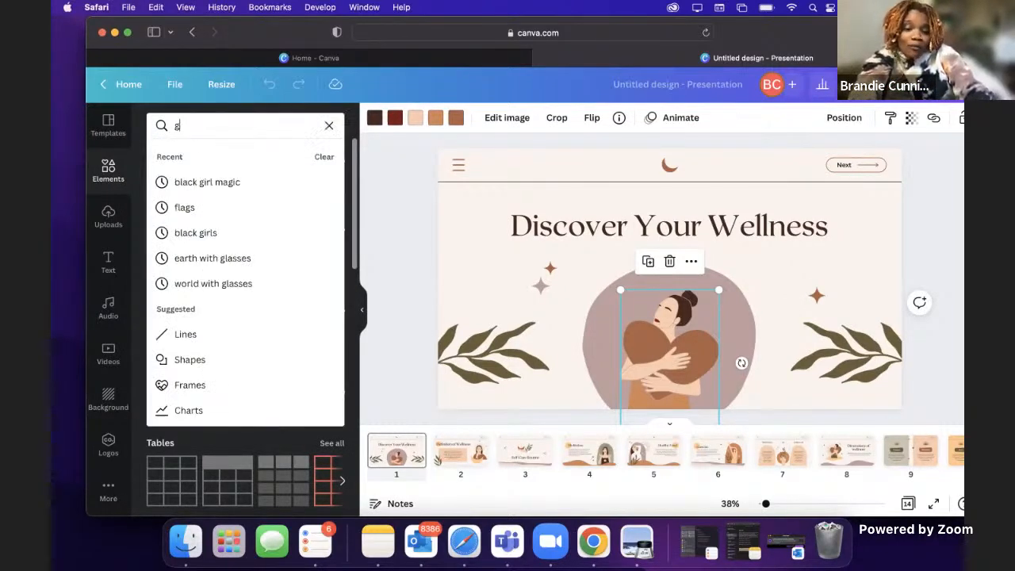
text(girls with locs)
key(Return)
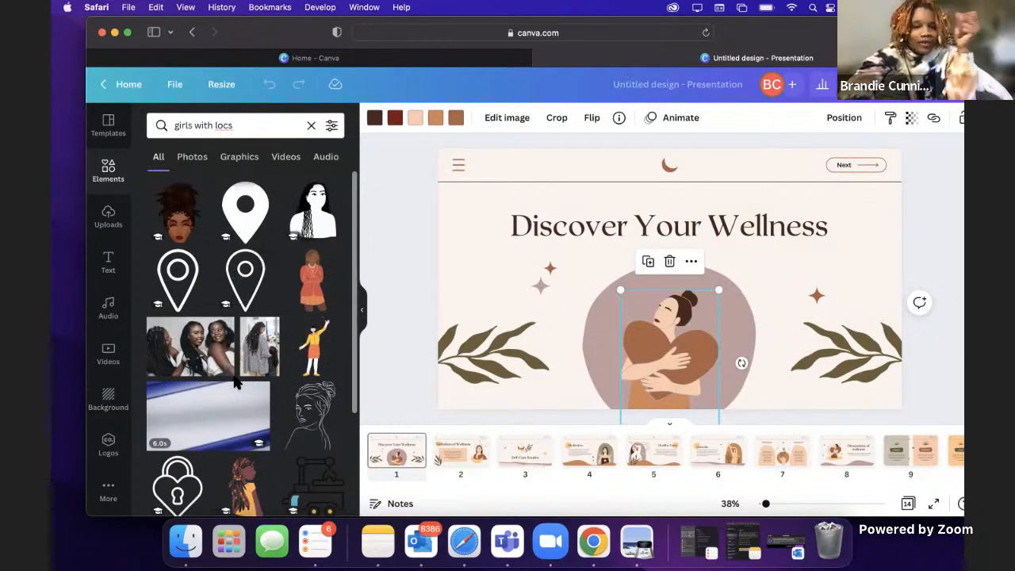
Step: Replace the heart-hugging woman on the cover page with the graphic of a girl with long locs in a yellow top
scroll(238, 476, down, 2)
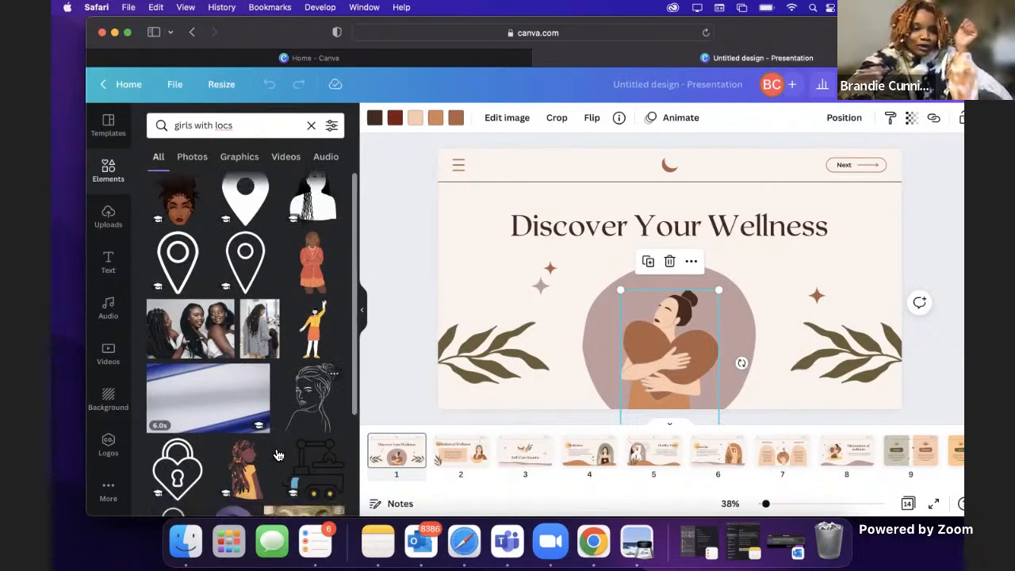
scroll(272, 448, down, 2)
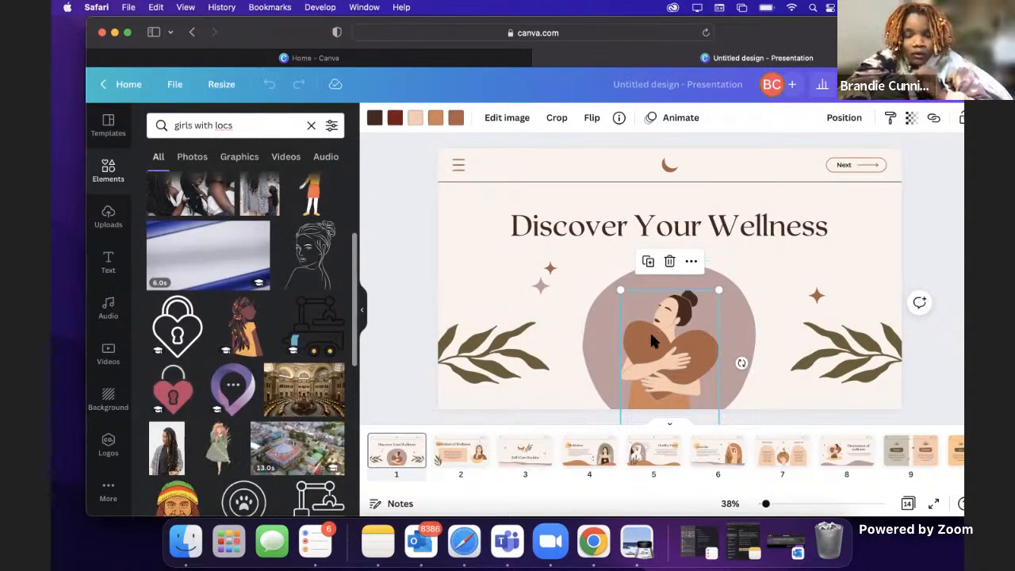
key(BackSpace)
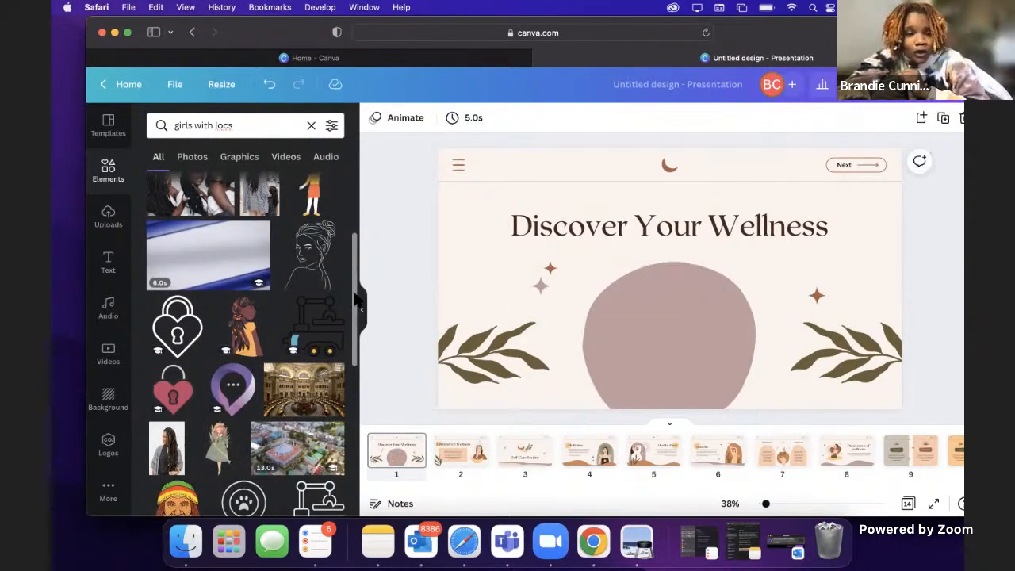
click(247, 333)
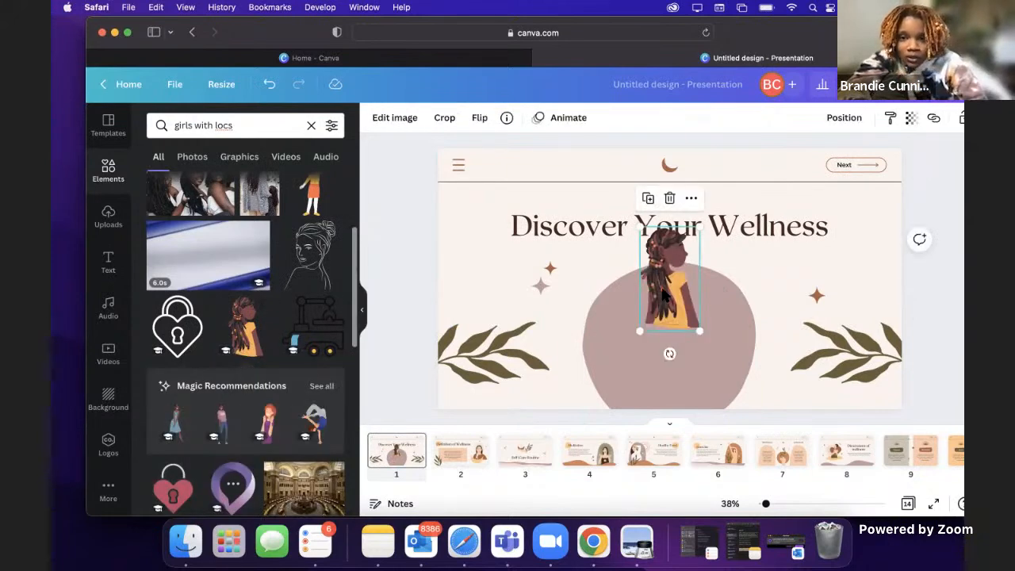
Step: Enlarge the girl graphic and center it over the lower part of the mauve blob shape
drag(673, 294, 677, 373)
drag(648, 310, 614, 272)
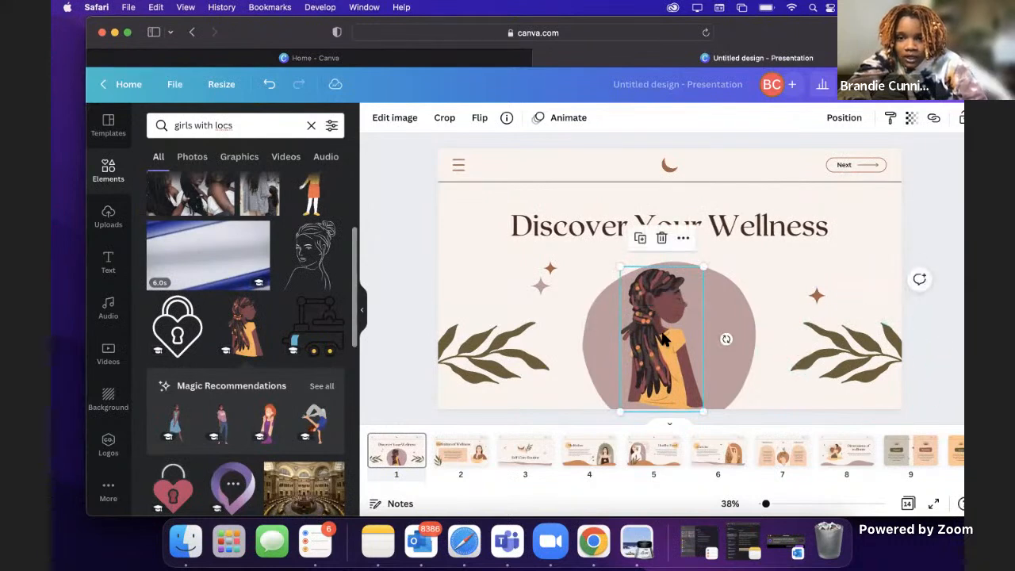
drag(665, 337, 673, 346)
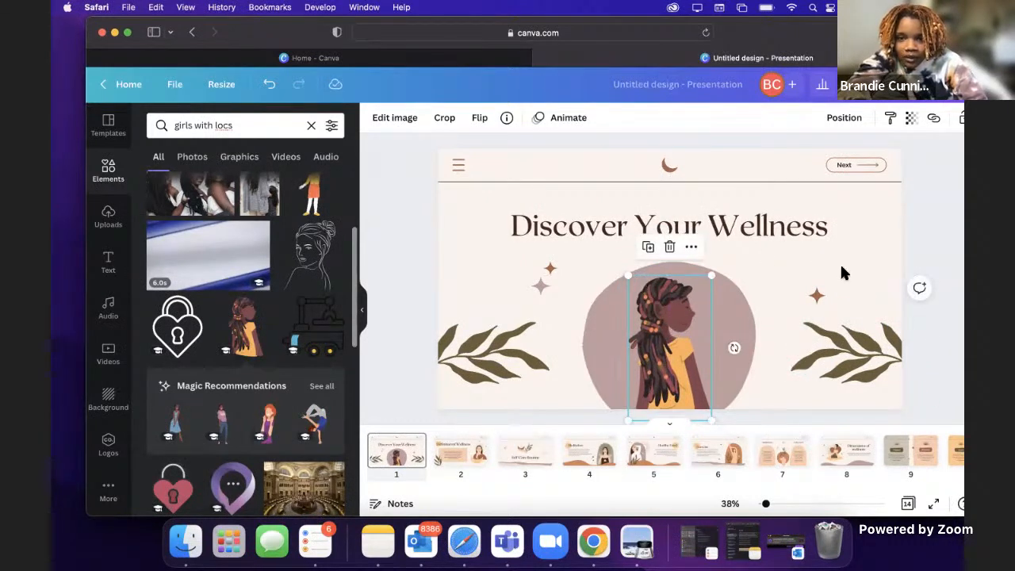
Step: Change the cover page background to the light purple from the Wild Orchid palette
click(865, 221)
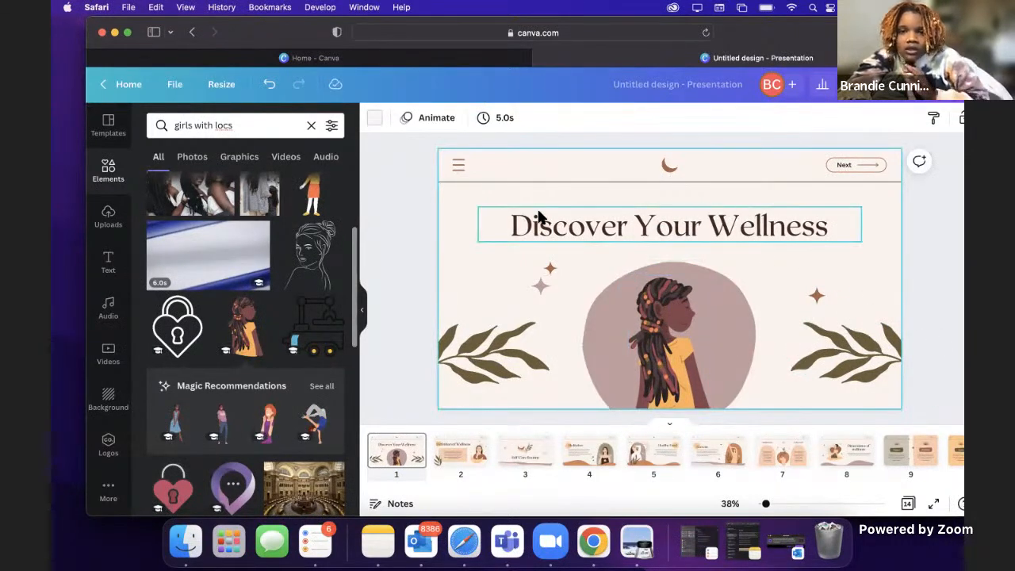
click(374, 118)
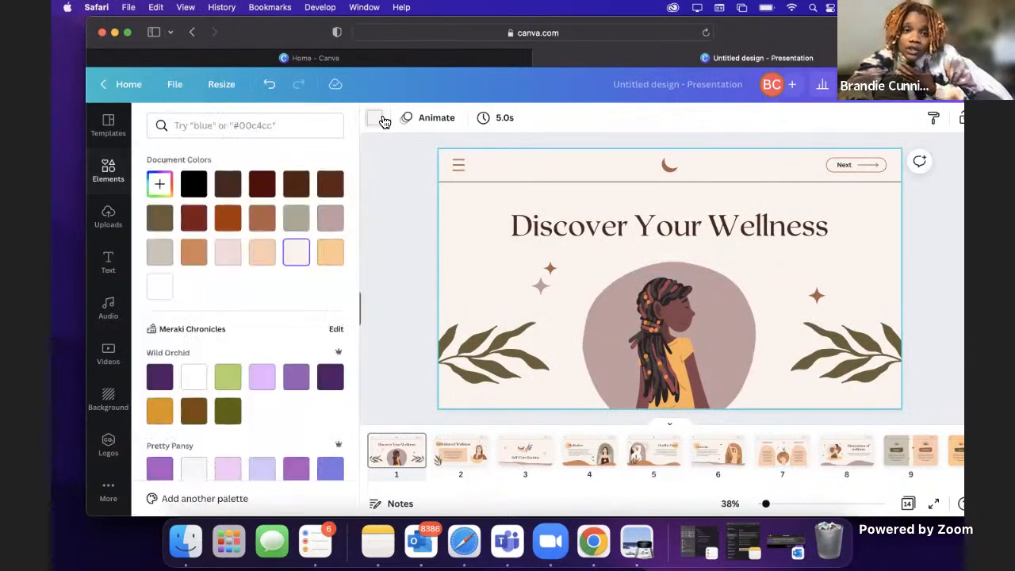
click(266, 379)
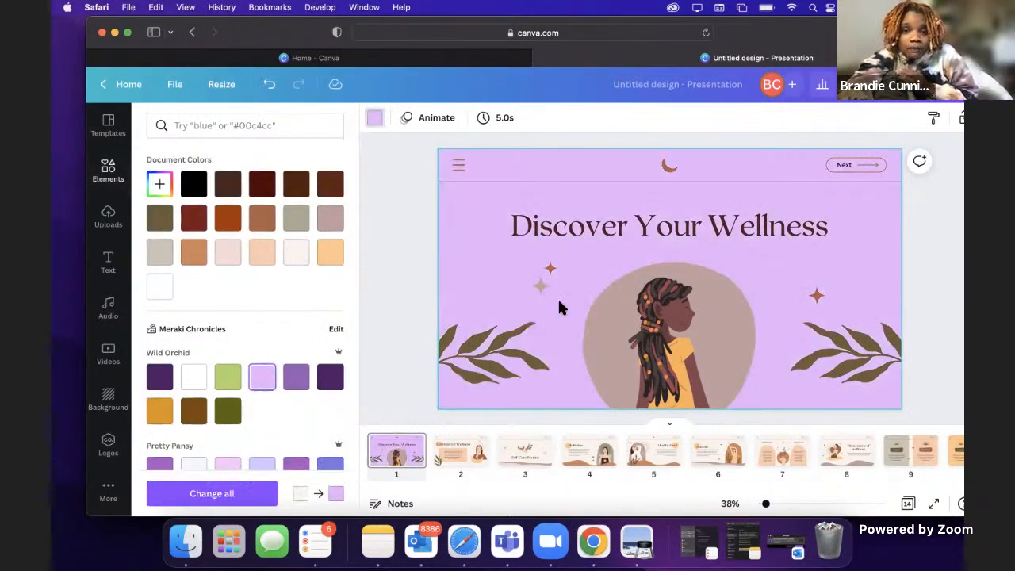
Step: Recolor the two brown stars and the moon on the cover page with the golden yellow from the Wild Orchid palette
click(818, 296)
click(374, 119)
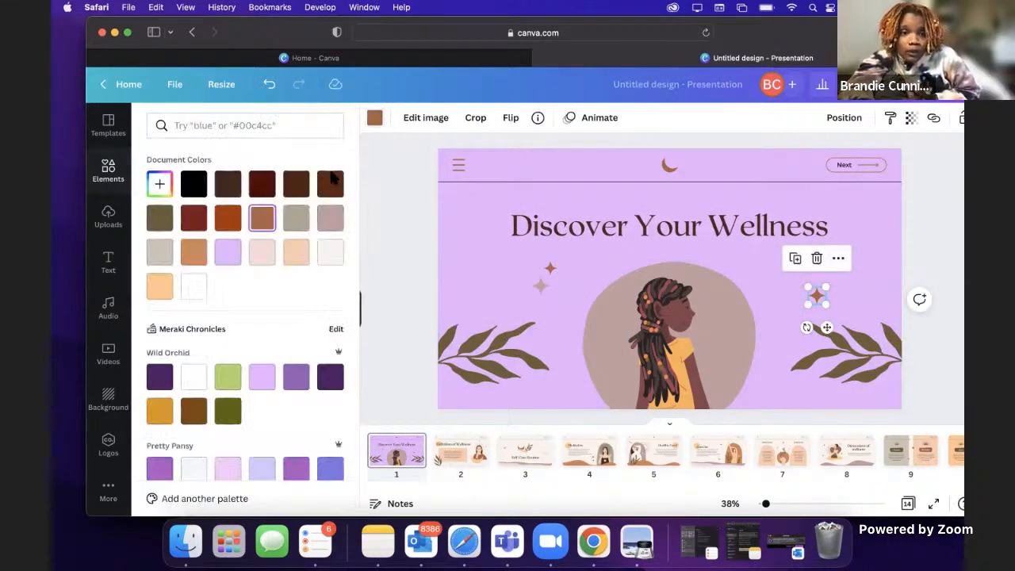
click(159, 412)
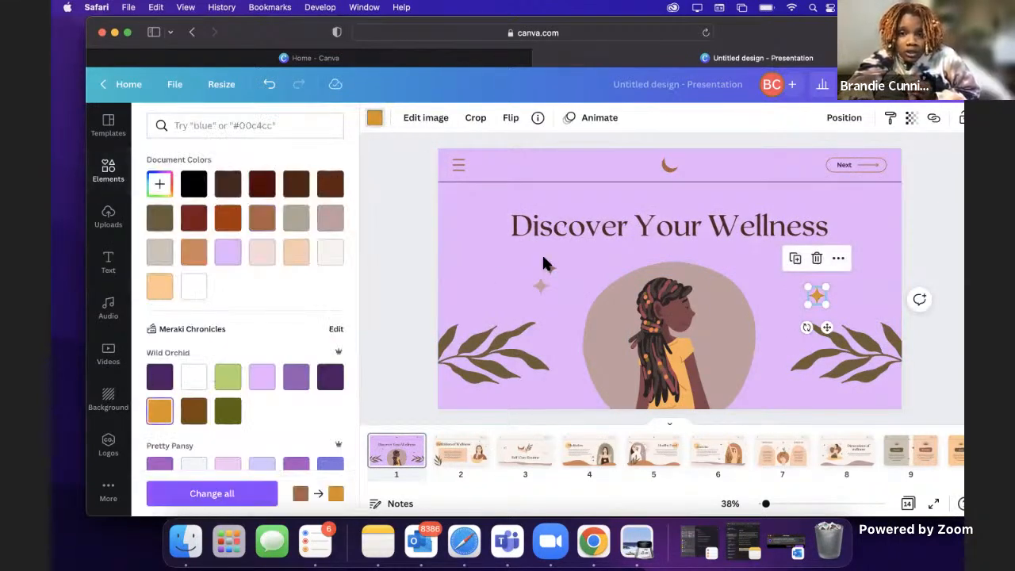
click(545, 272)
click(154, 410)
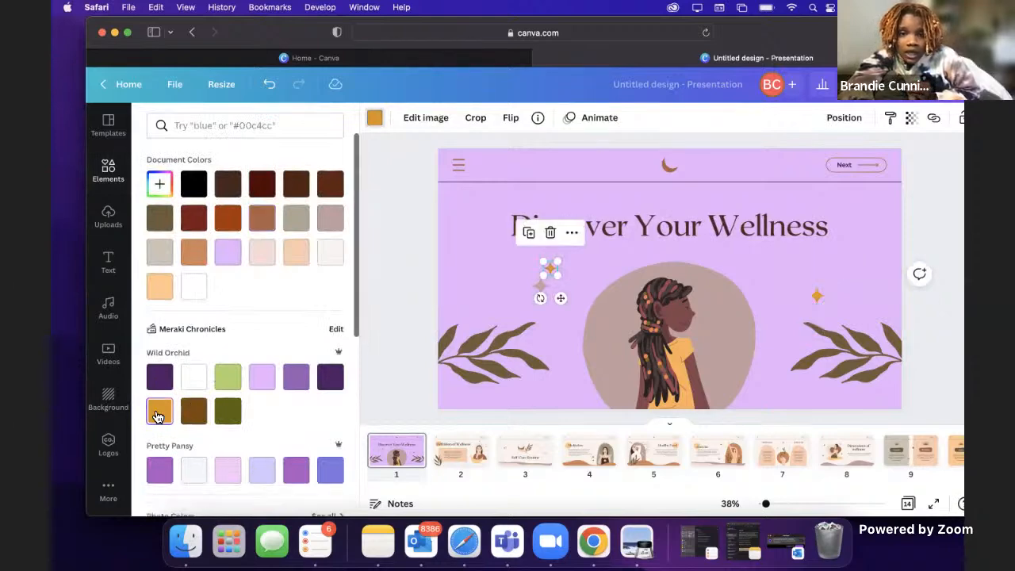
click(669, 162)
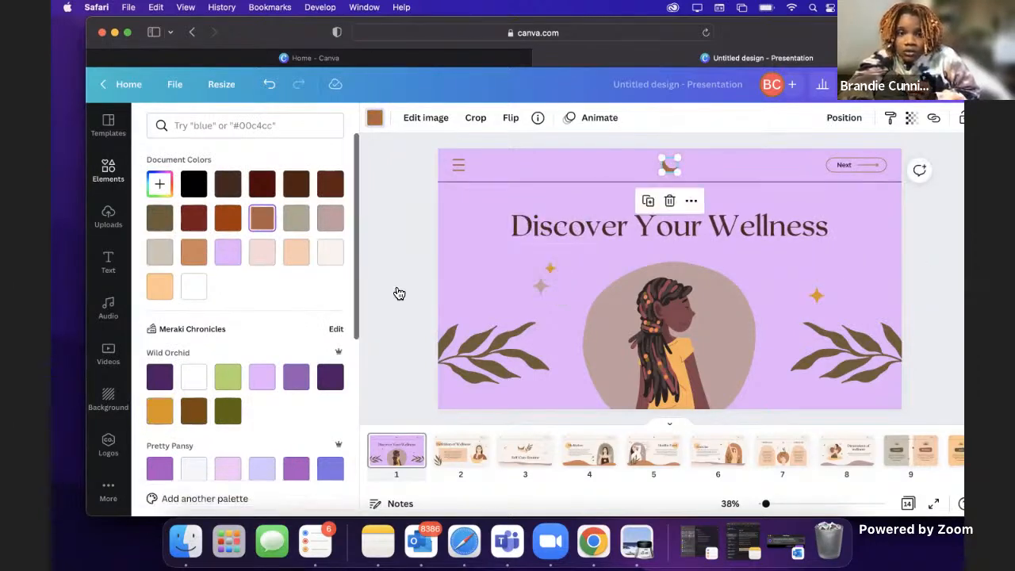
click(160, 412)
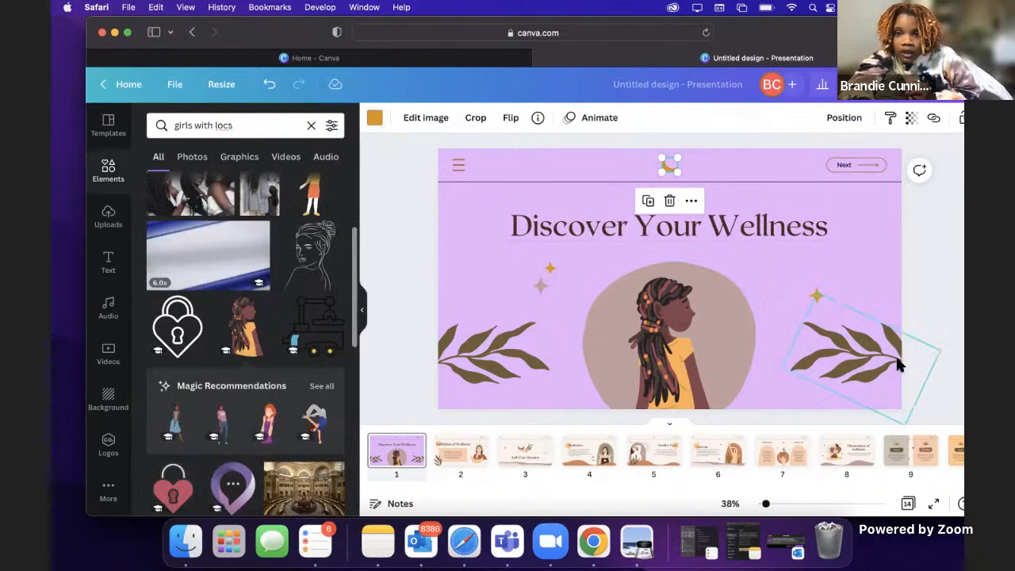
click(929, 290)
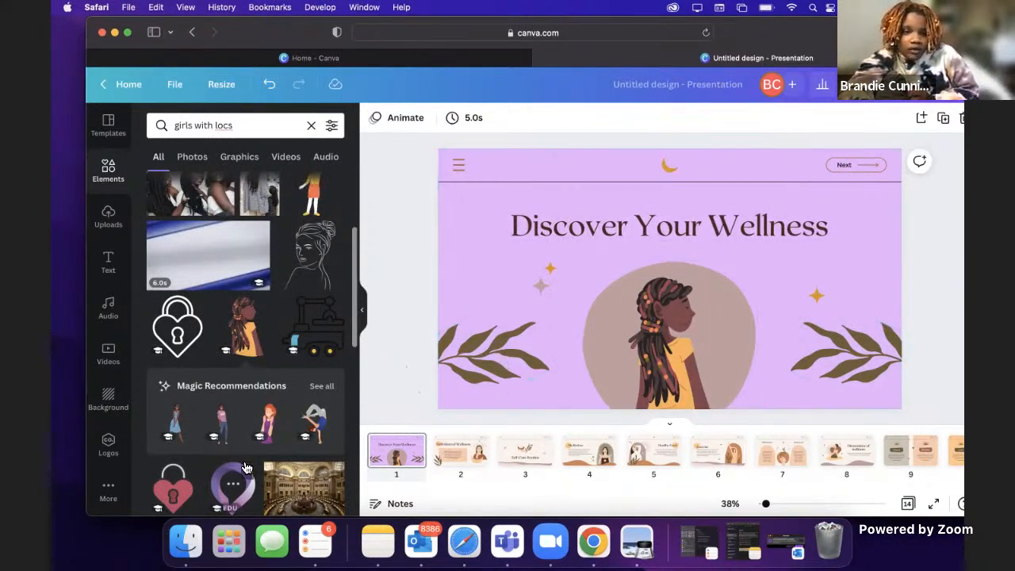
Step: Browse all the Magic Recommendations for the girl graphic to look for matching illustrations
scroll(246, 468, down, 2)
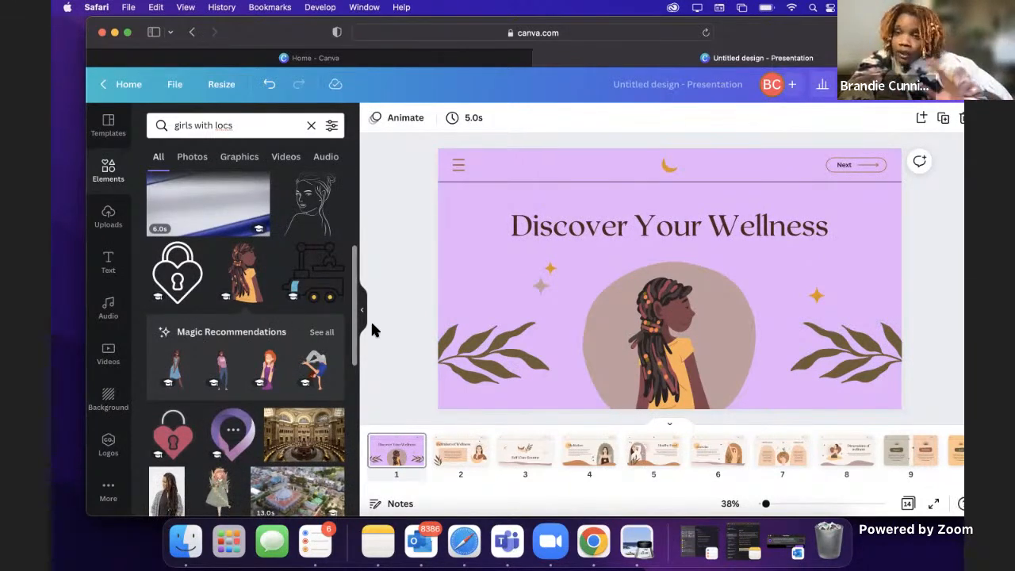
click(321, 334)
scroll(248, 328, down, 1)
scroll(249, 327, down, 10)
scroll(249, 328, down, 3)
scroll(252, 320, up, 10)
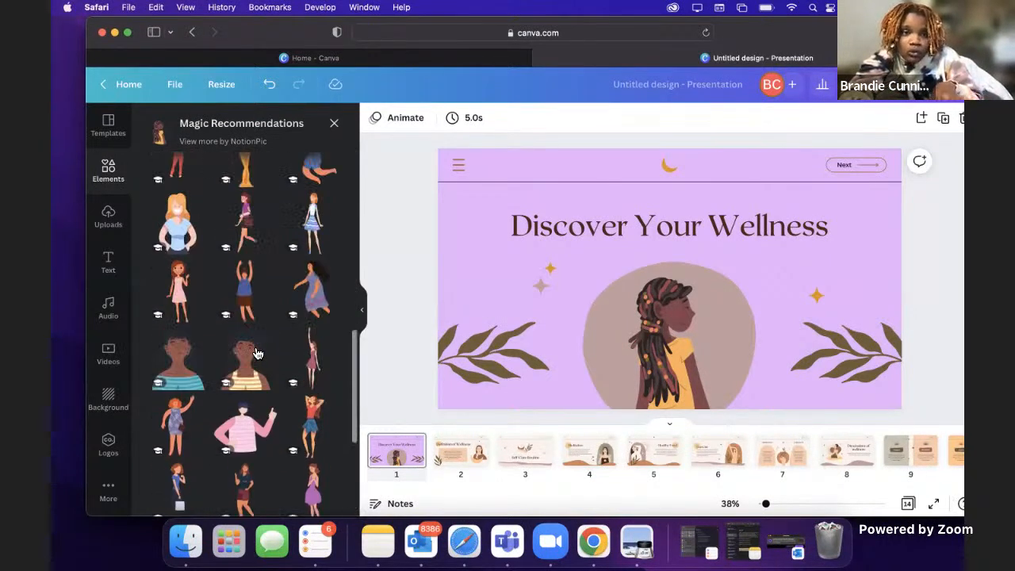
click(334, 123)
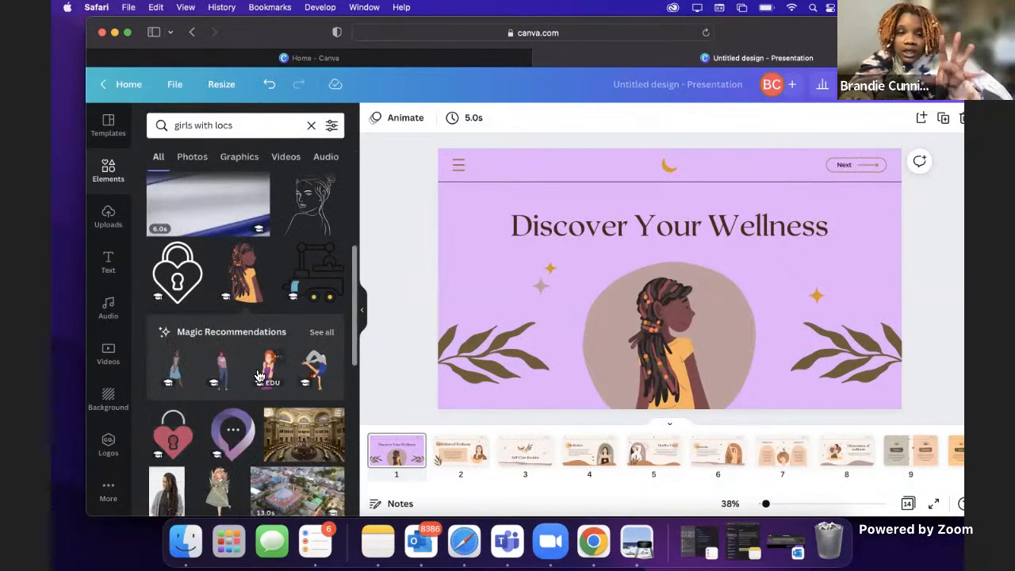
Step: Look through the remaining "girls with locs" element results for other suitable graphics
scroll(257, 377, down, 8)
scroll(256, 370, down, 5)
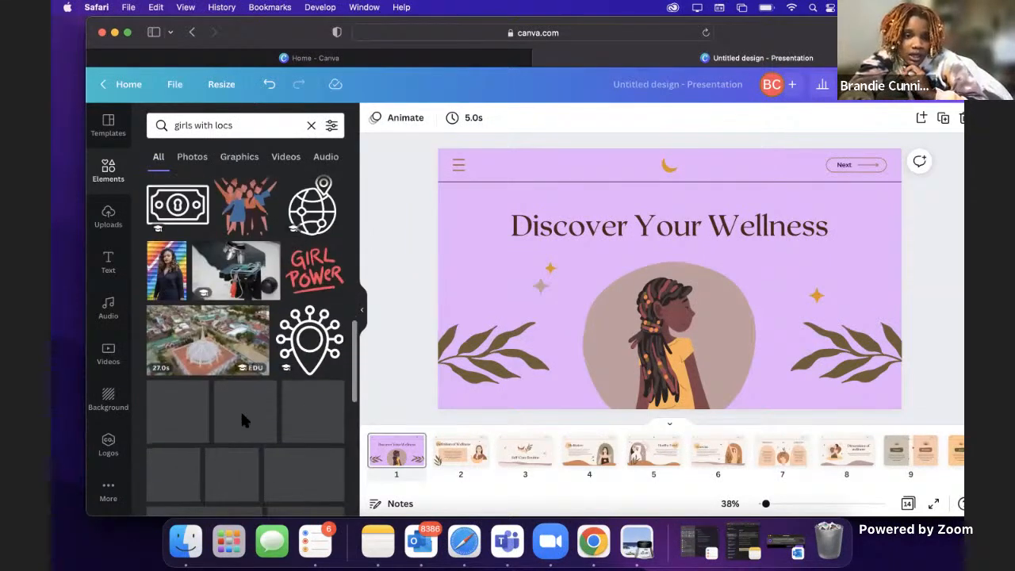
scroll(219, 426, down, 5)
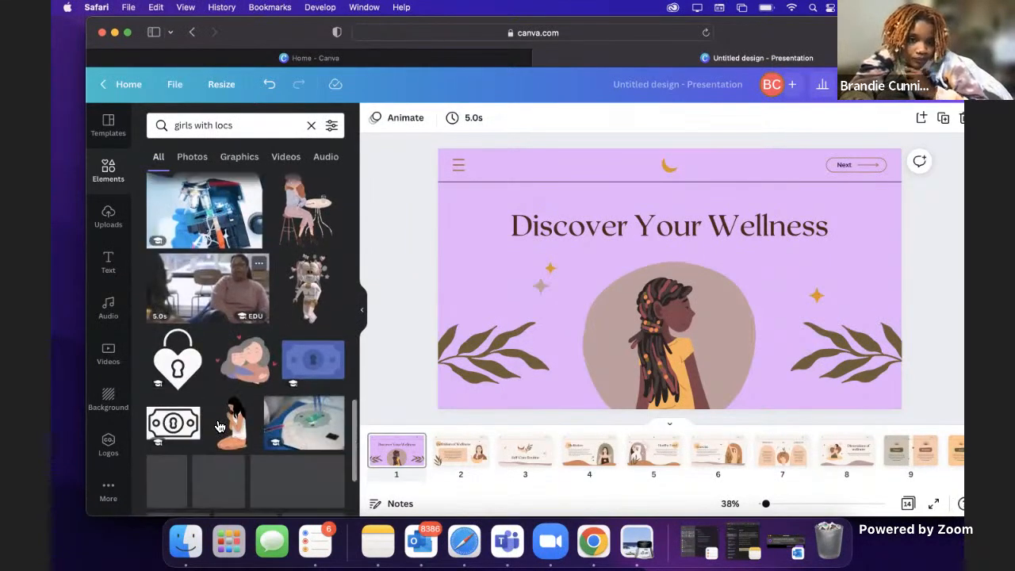
scroll(236, 337, down, 5)
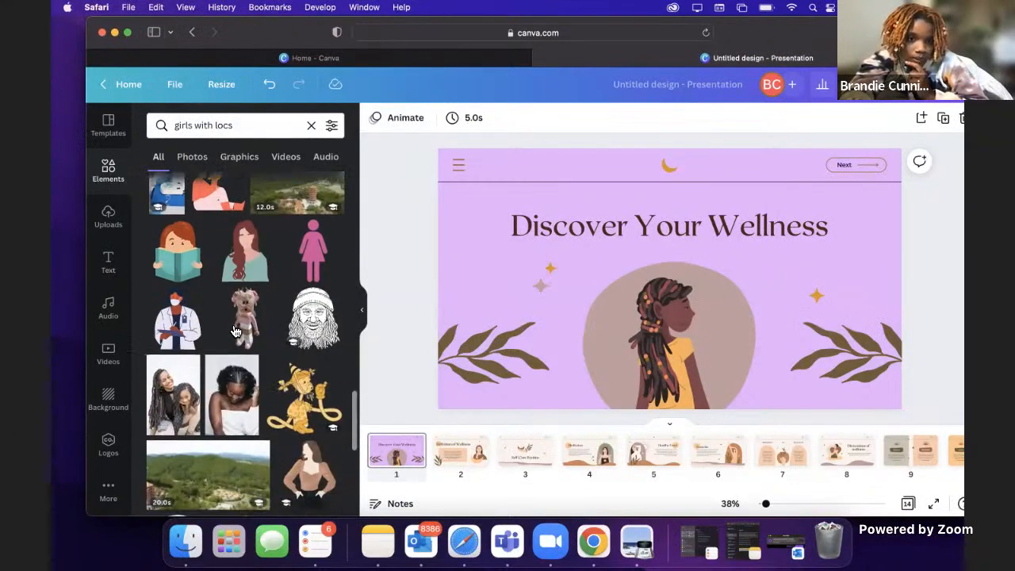
scroll(242, 353, down, 4)
scroll(245, 360, down, 5)
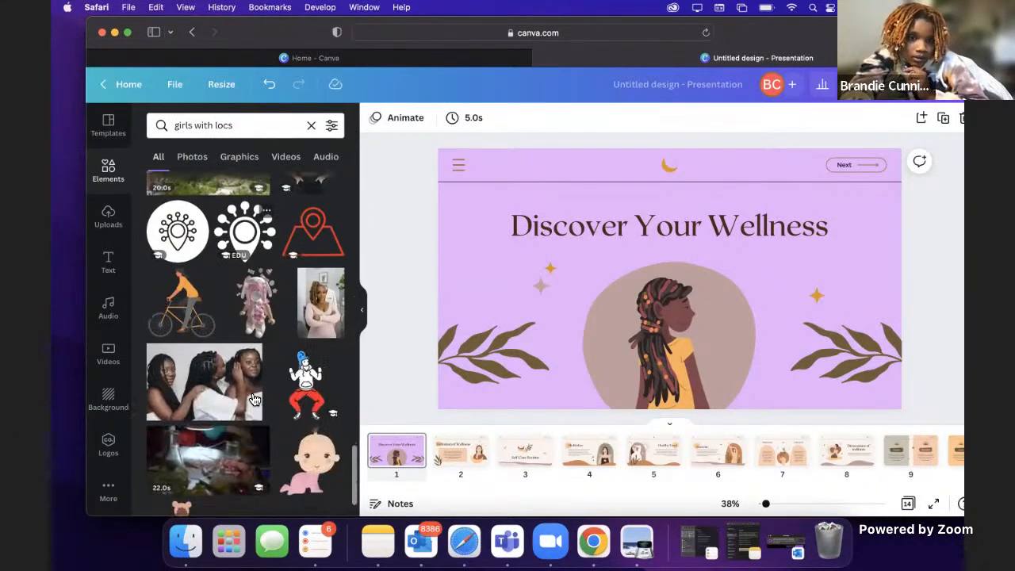
scroll(270, 333, down, 2)
scroll(292, 321, down, 3)
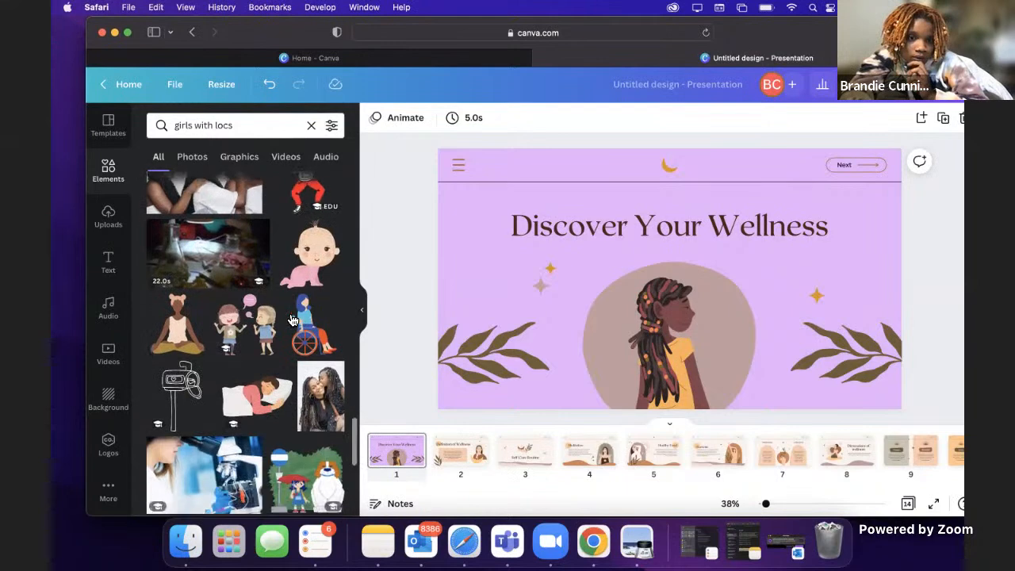
scroll(250, 381, down, 3)
scroll(250, 389, up, 20)
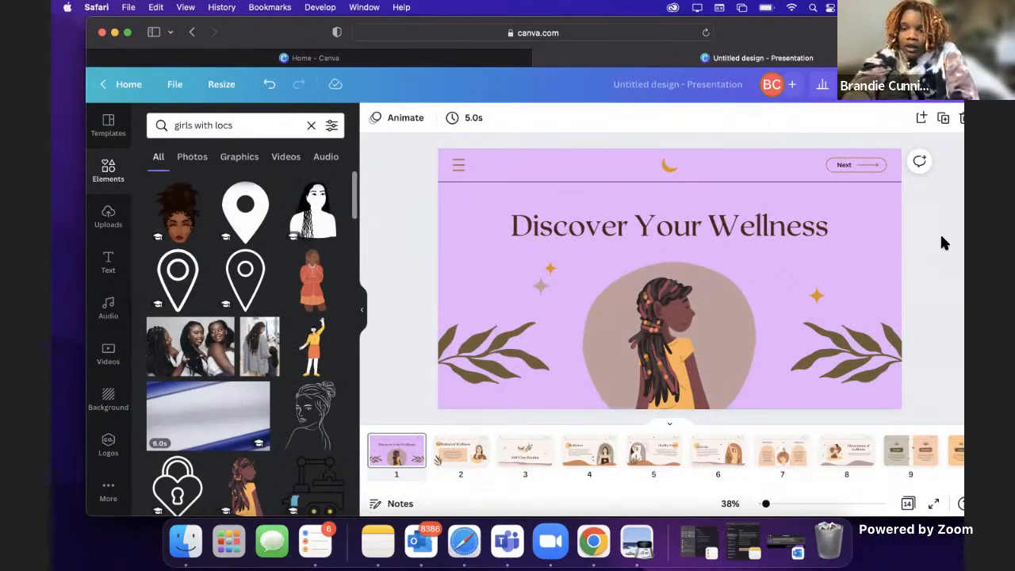
Step: Add a byline heading with "By" and the author's name, enlarged to about size 62, centered near the cover page's lower edge
click(102, 222)
click(109, 261)
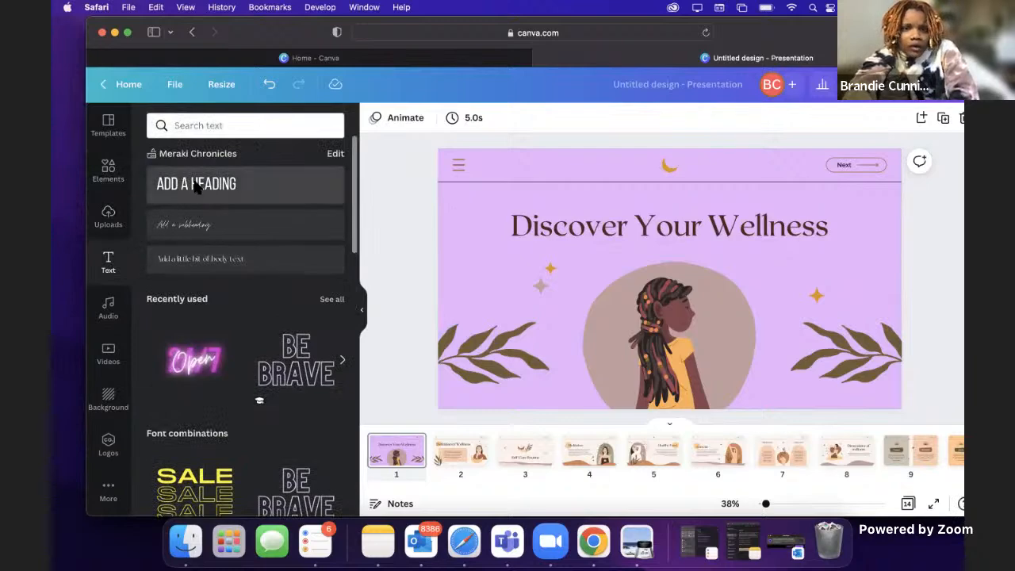
click(196, 187)
text(By)
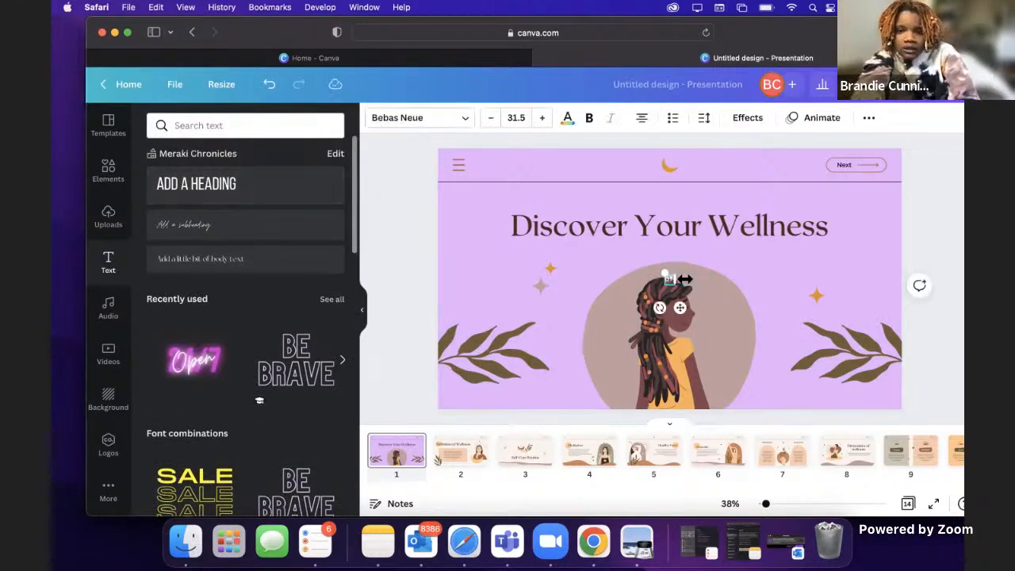
text( Miss Brandie)
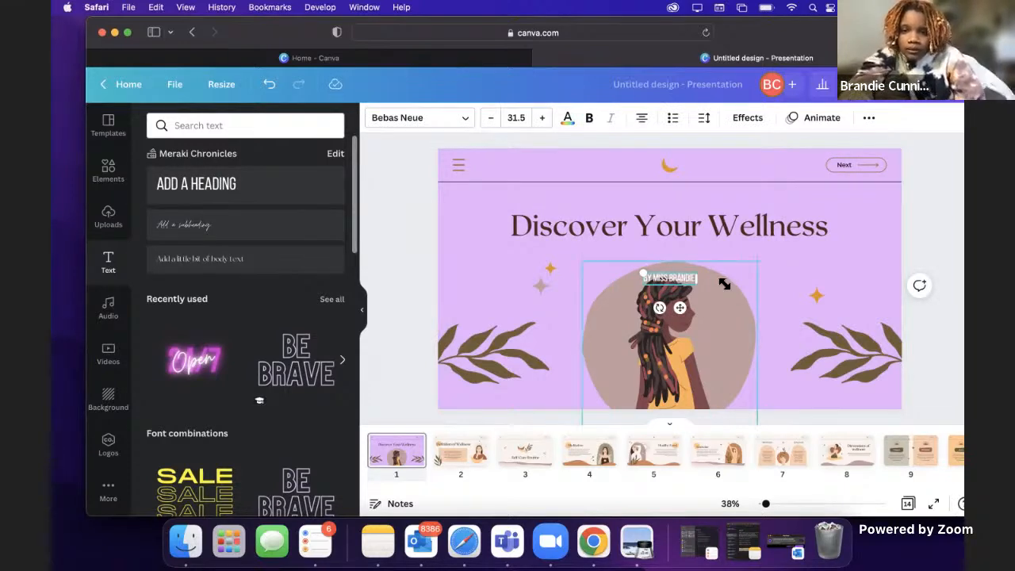
click(774, 276)
drag(675, 278, 585, 232)
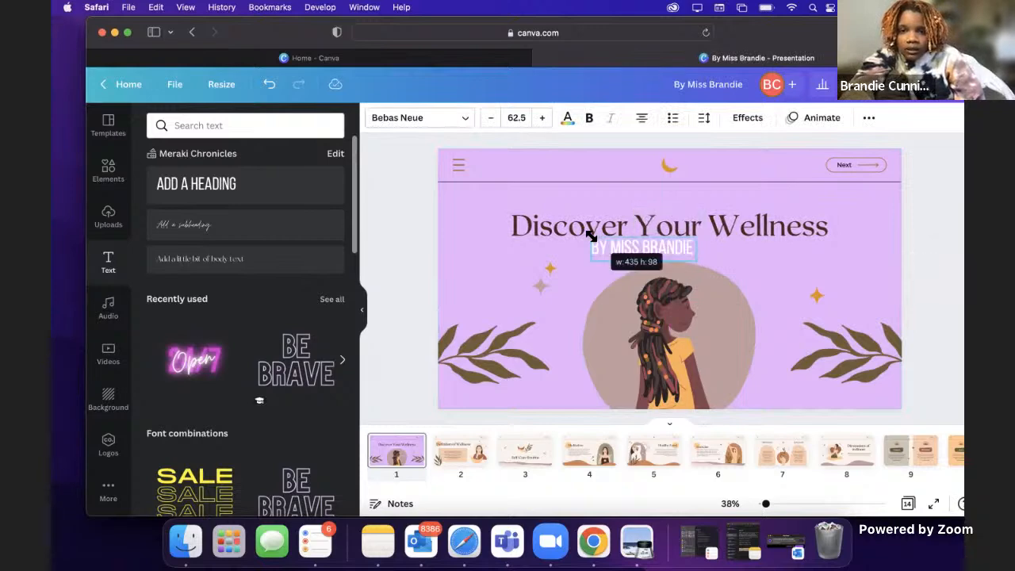
drag(644, 250, 668, 398)
Step: Move the girl and the blob shape up beneath the title, and nudge the byline down to the page's lower edge
click(710, 345)
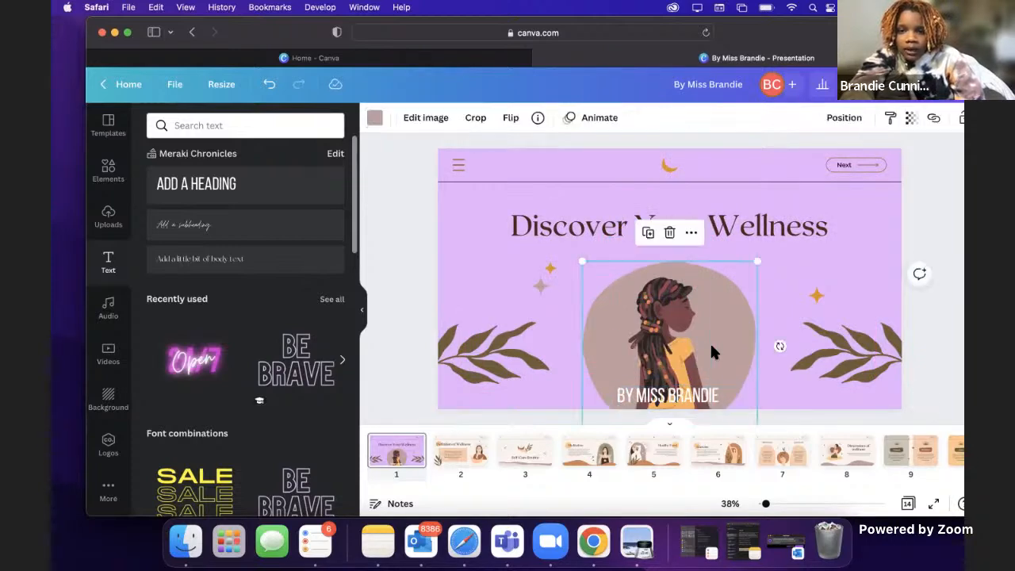
drag(682, 318, 683, 300)
click(778, 289)
click(740, 312)
drag(741, 317, 744, 300)
drag(691, 395, 694, 403)
click(673, 317)
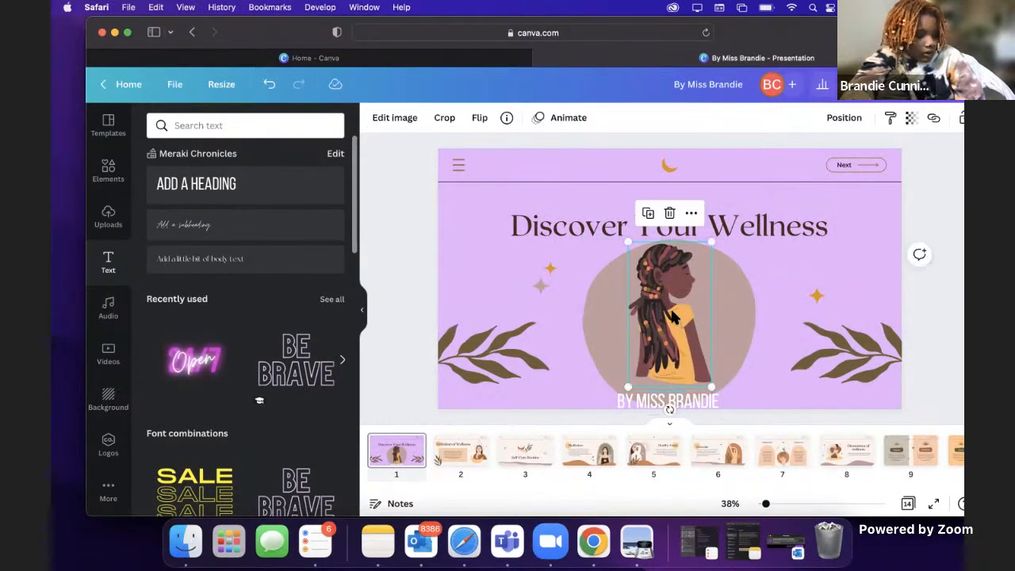
drag(662, 313, 662, 317)
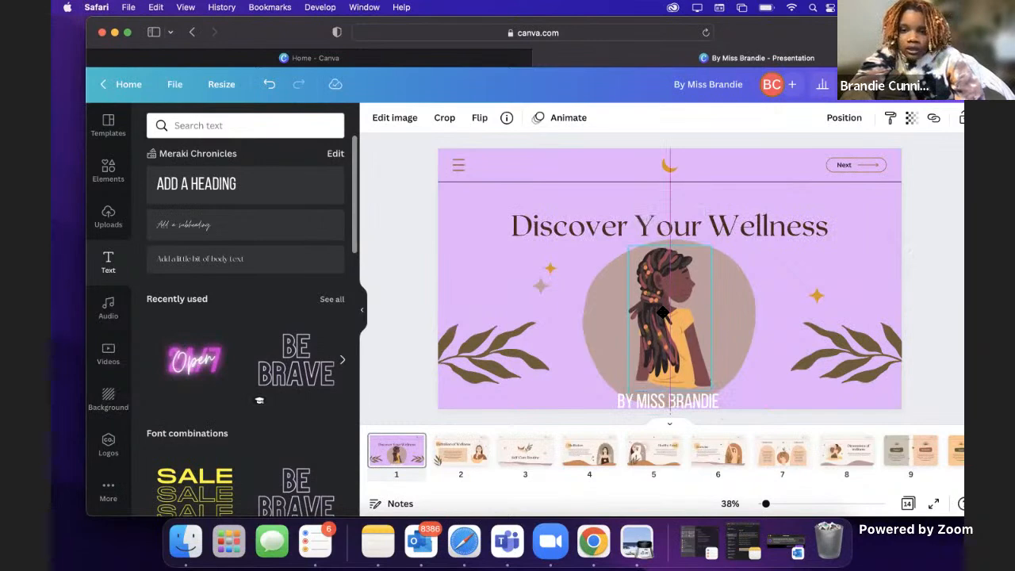
click(960, 301)
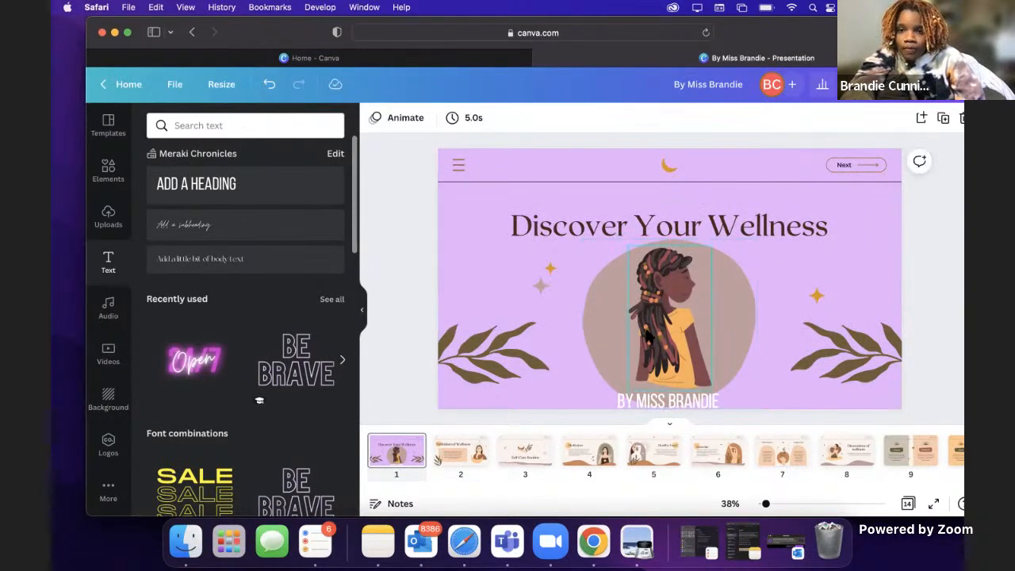
click(649, 272)
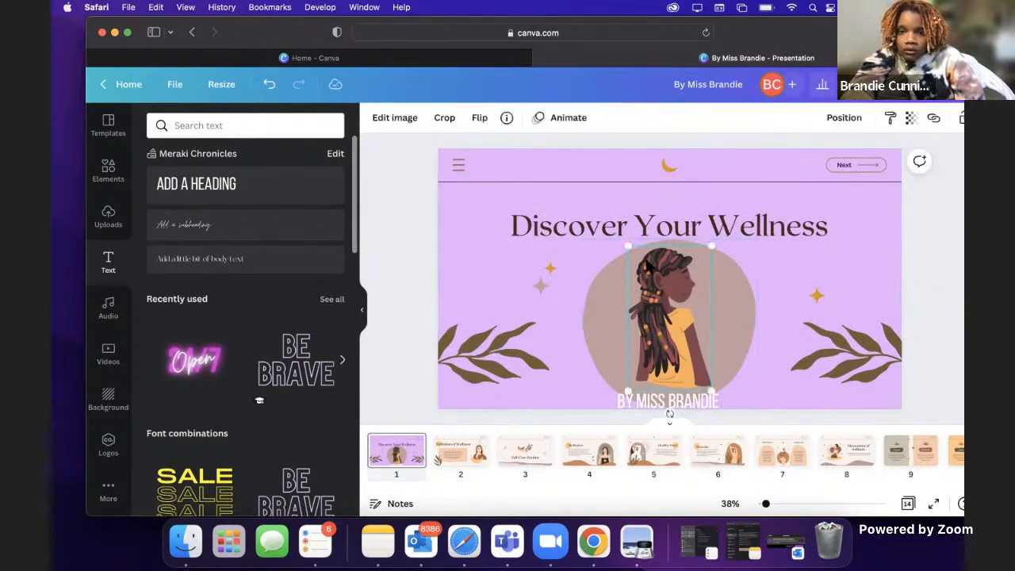
click(933, 322)
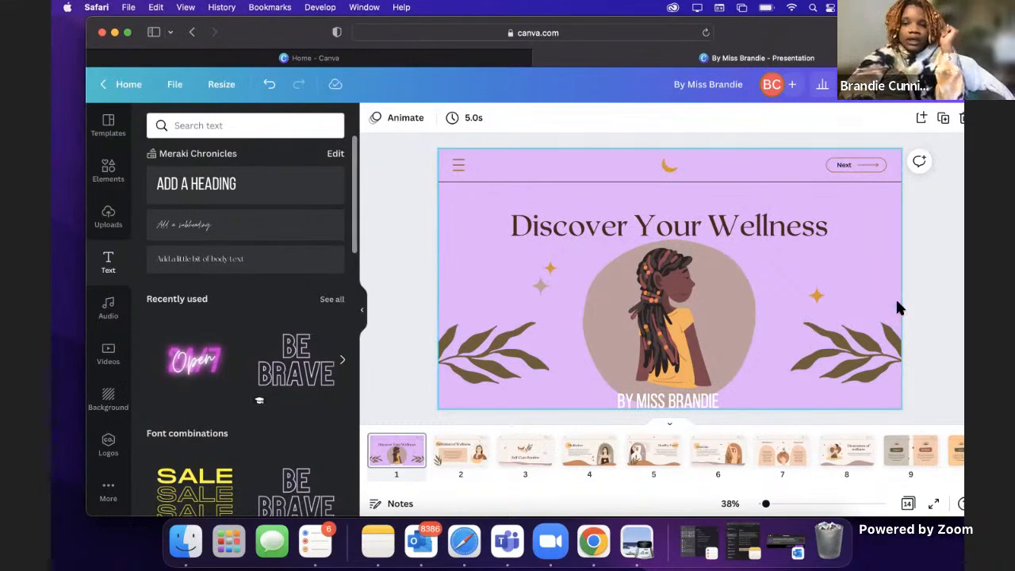
Step: Try dark purple, medium purple, green, golden and terracotta cover backgrounds, and restore the light purple from the Wild Orchid palette
click(506, 157)
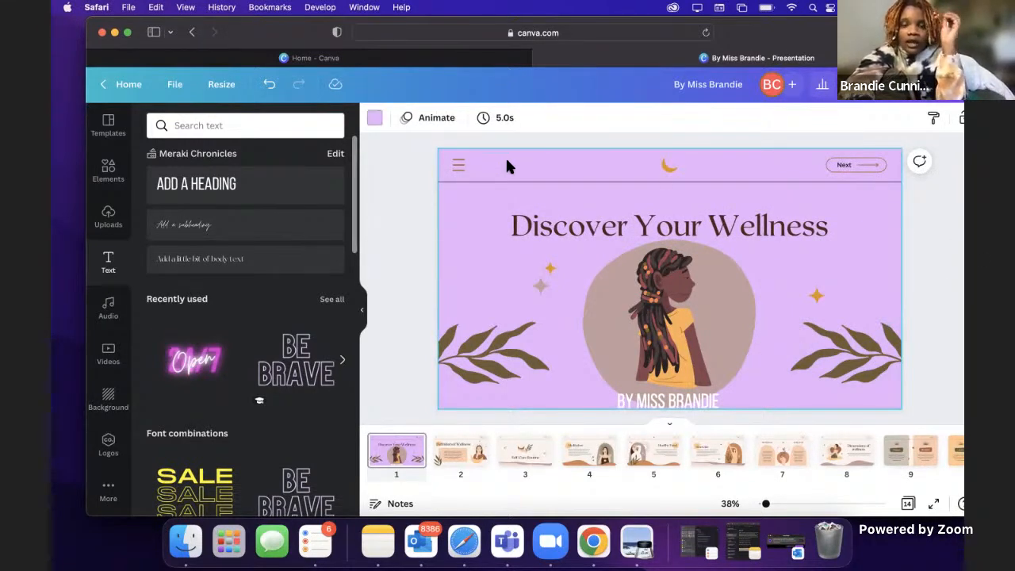
click(375, 118)
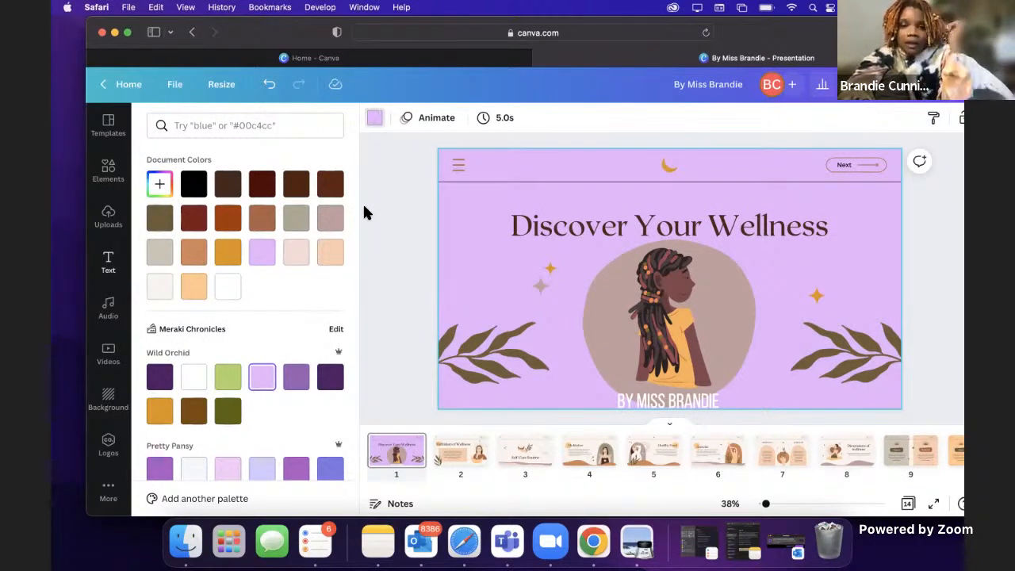
click(329, 378)
click(296, 379)
click(228, 381)
click(254, 254)
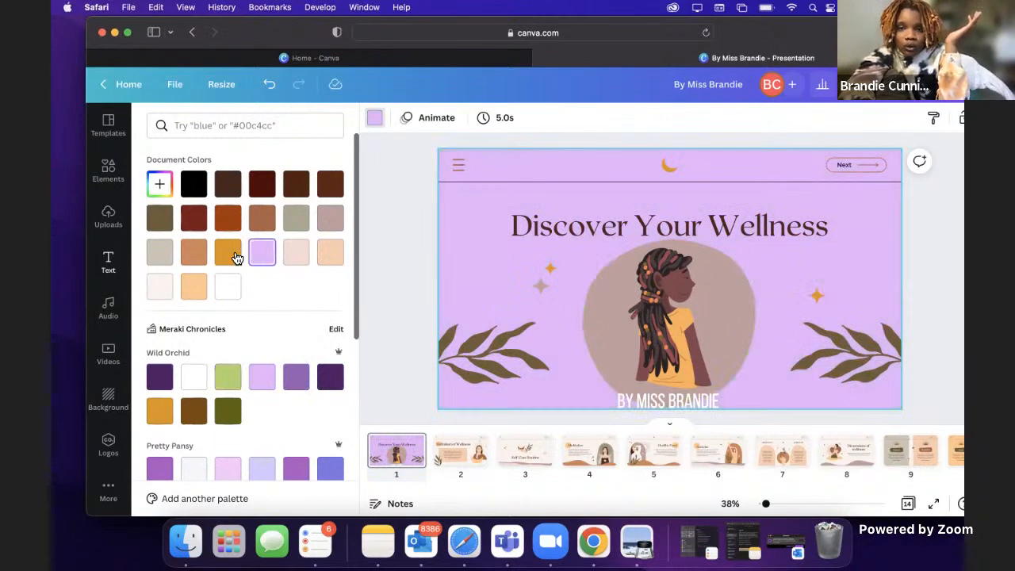
click(232, 251)
click(265, 221)
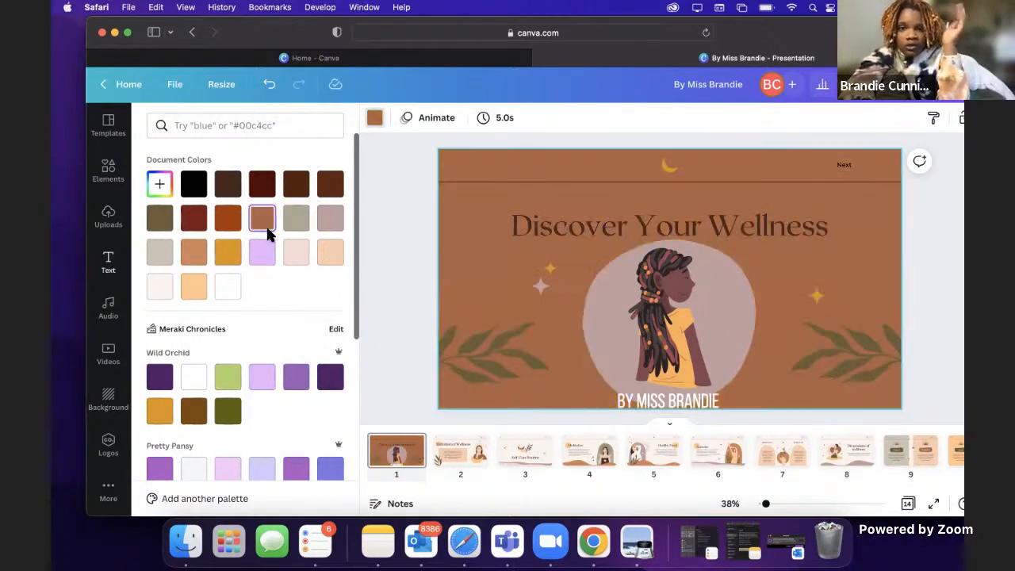
click(263, 377)
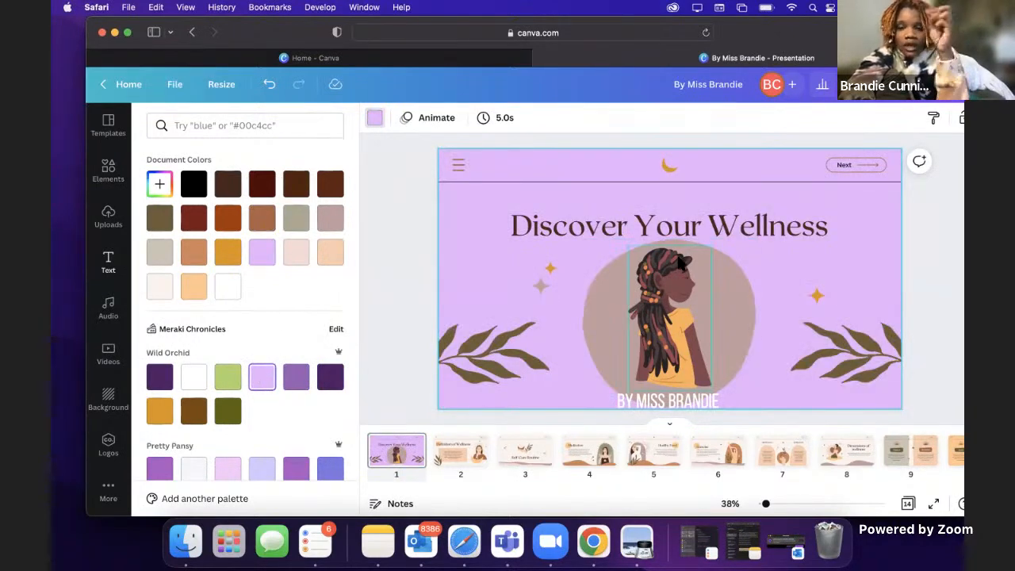
Step: Try dark purple, peach, mauve and pale pink on the blob behind the girl, and settle on the light terracotta document color
click(733, 287)
click(374, 120)
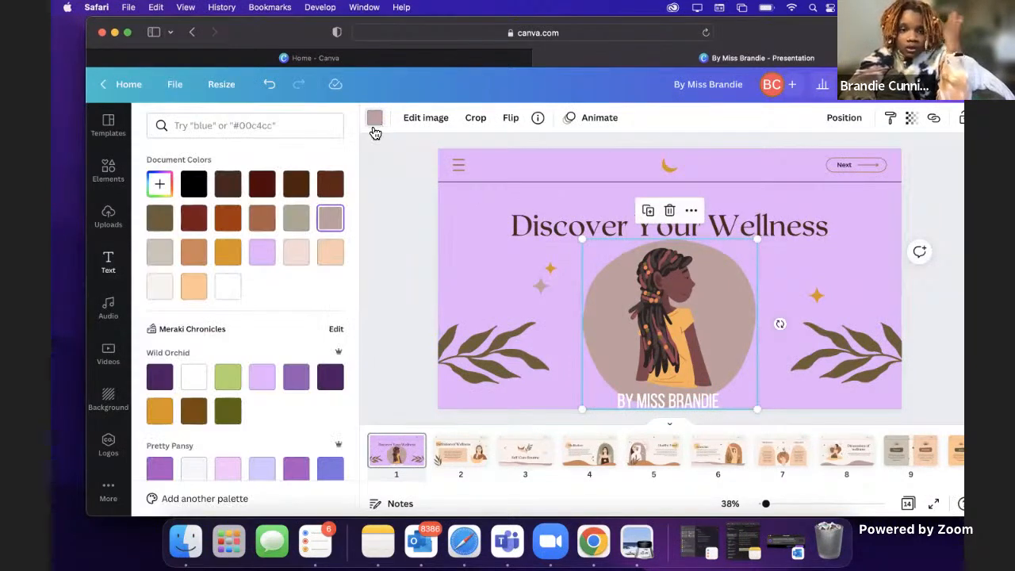
click(334, 388)
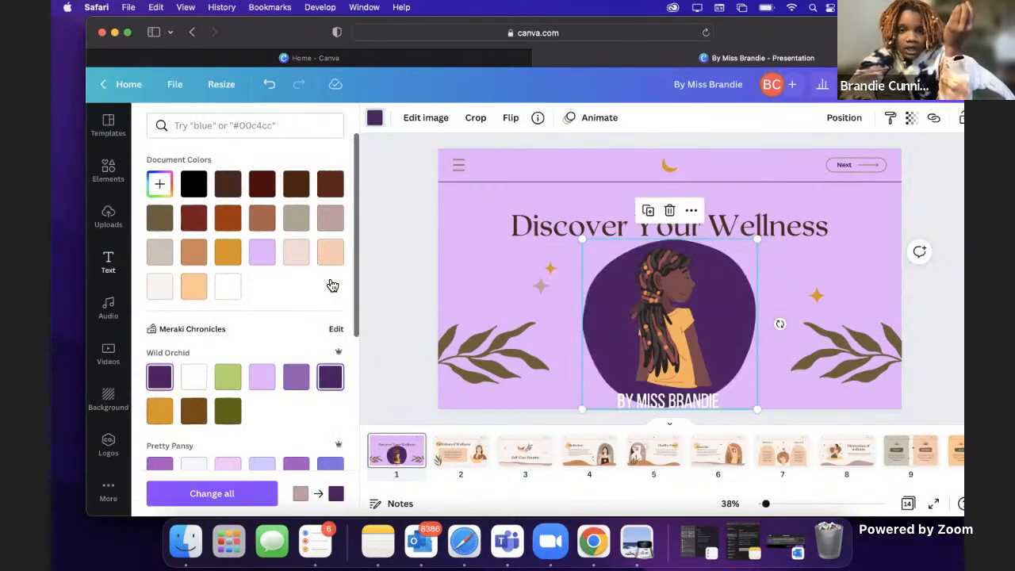
click(331, 254)
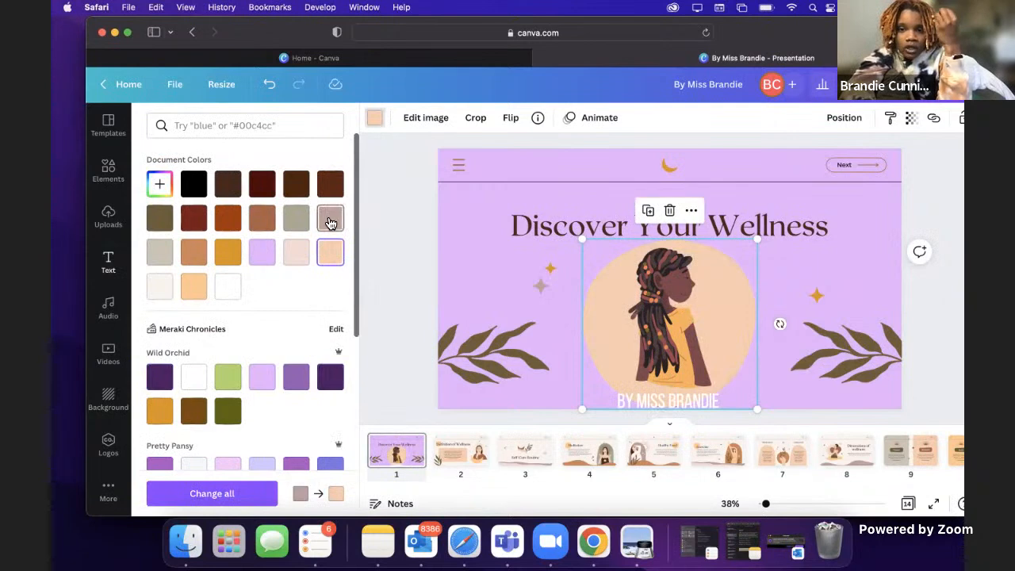
click(330, 220)
click(296, 254)
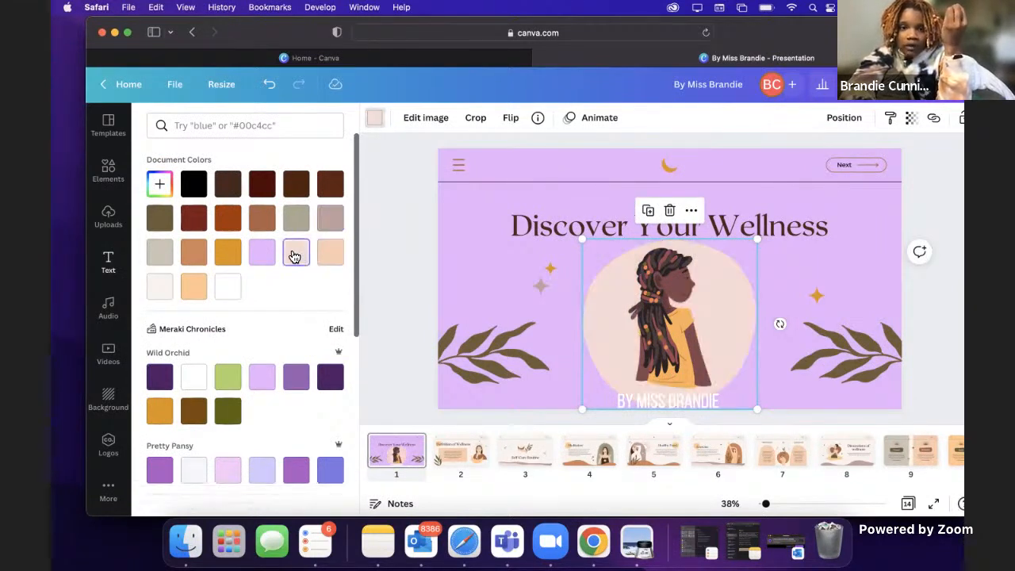
click(194, 252)
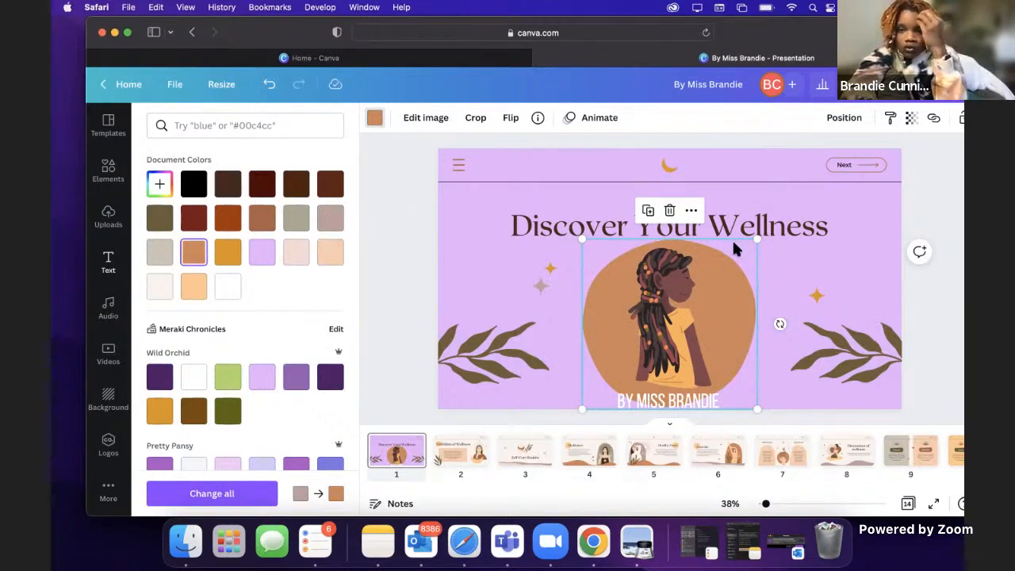
Step: Recolor the byline text at the cover page's lower edge in the dark maroon document color
click(921, 195)
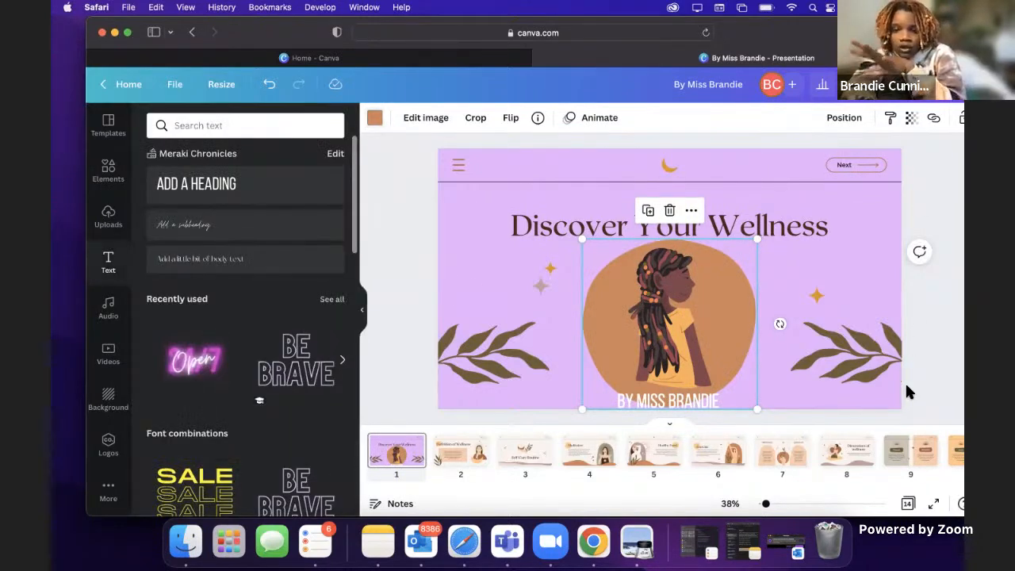
click(863, 278)
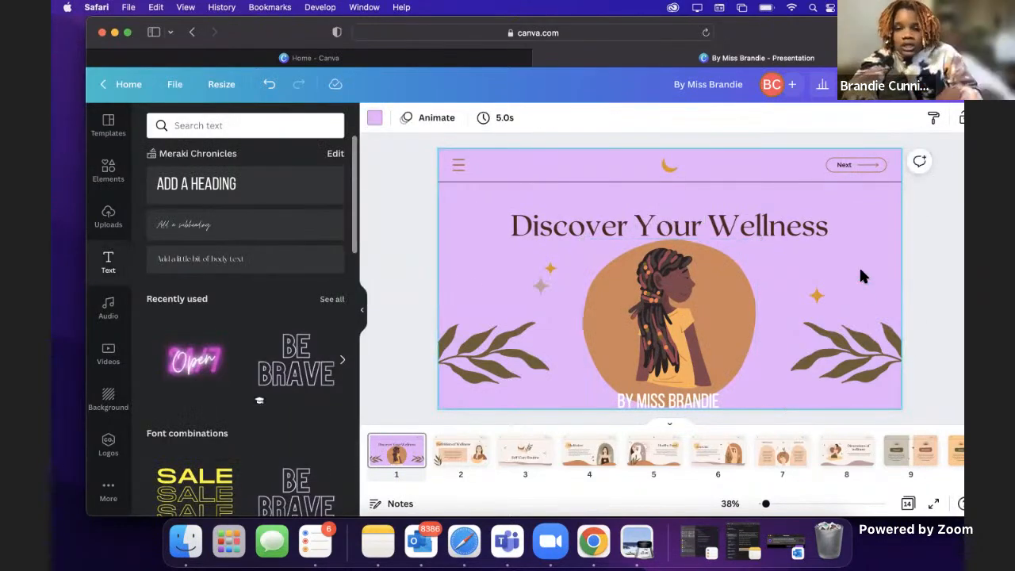
click(671, 400)
click(586, 228)
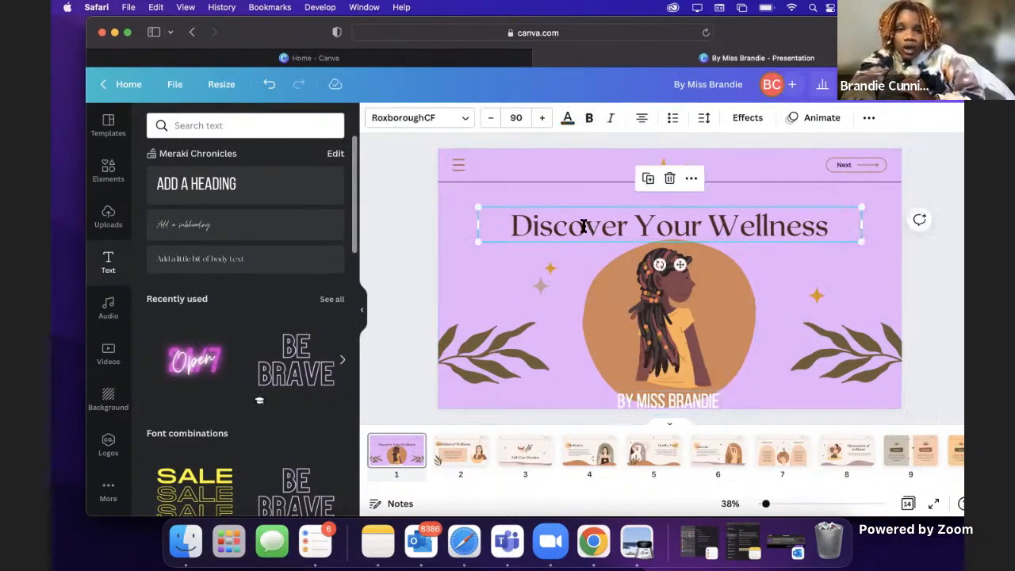
click(651, 397)
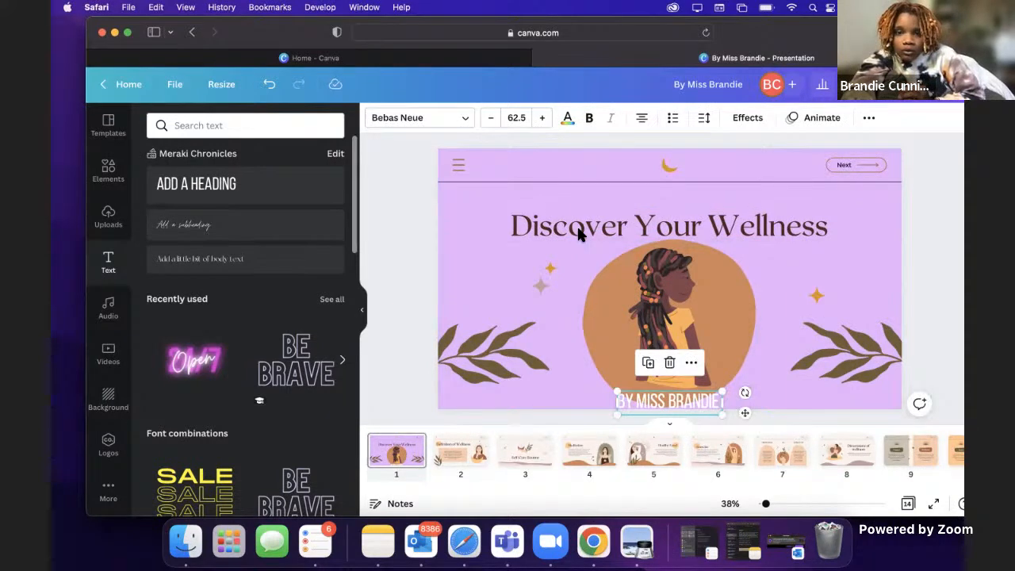
click(568, 119)
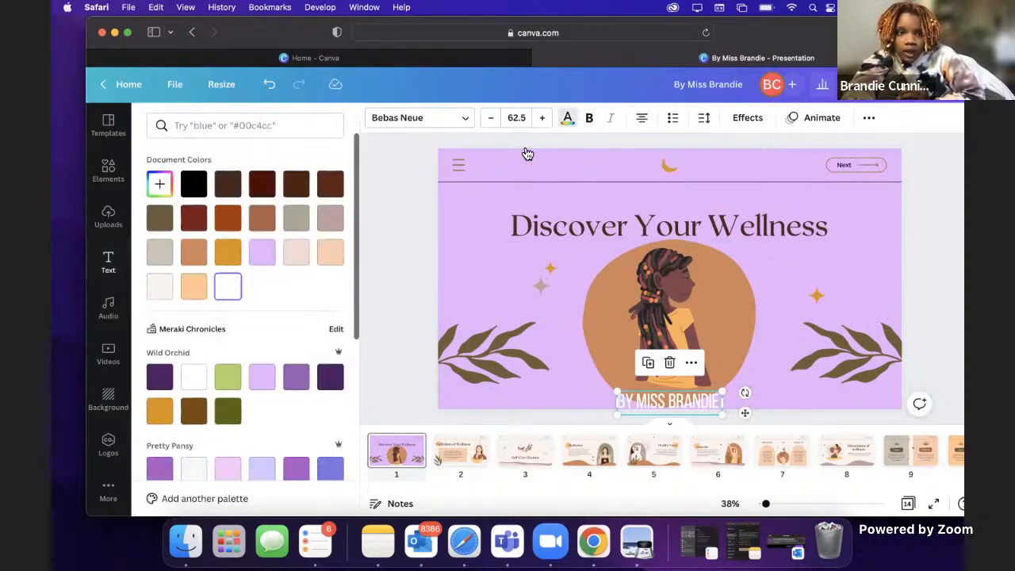
click(267, 191)
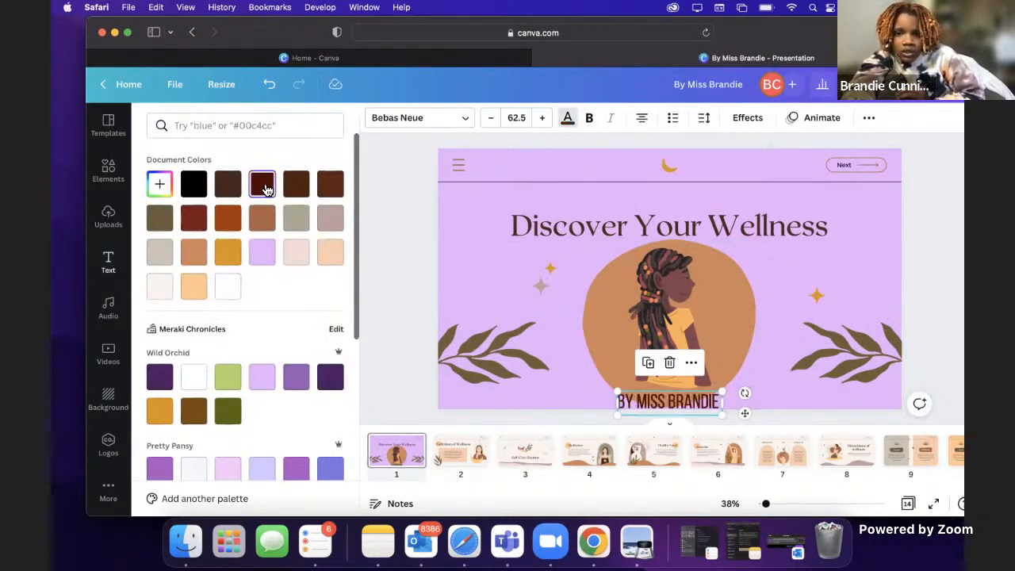
Step: Recolor the "Discover Your Wellness" title in the same dark maroon document color as the byline
click(623, 218)
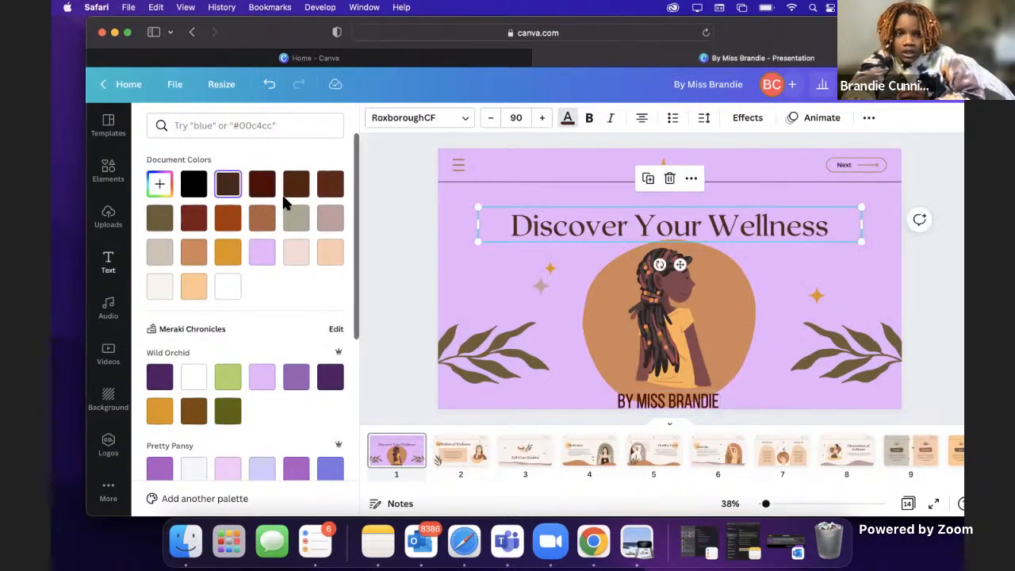
click(263, 184)
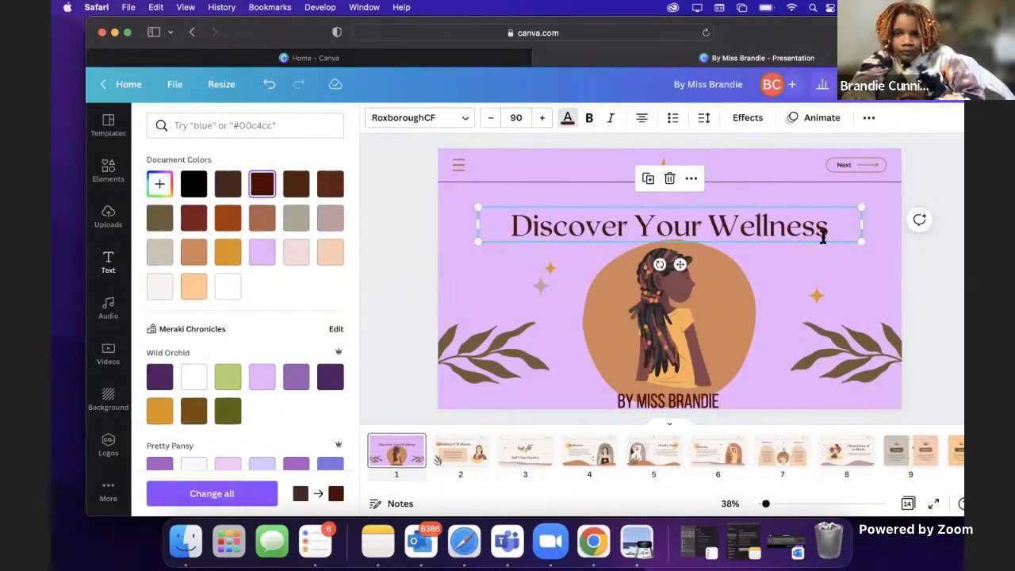
click(884, 265)
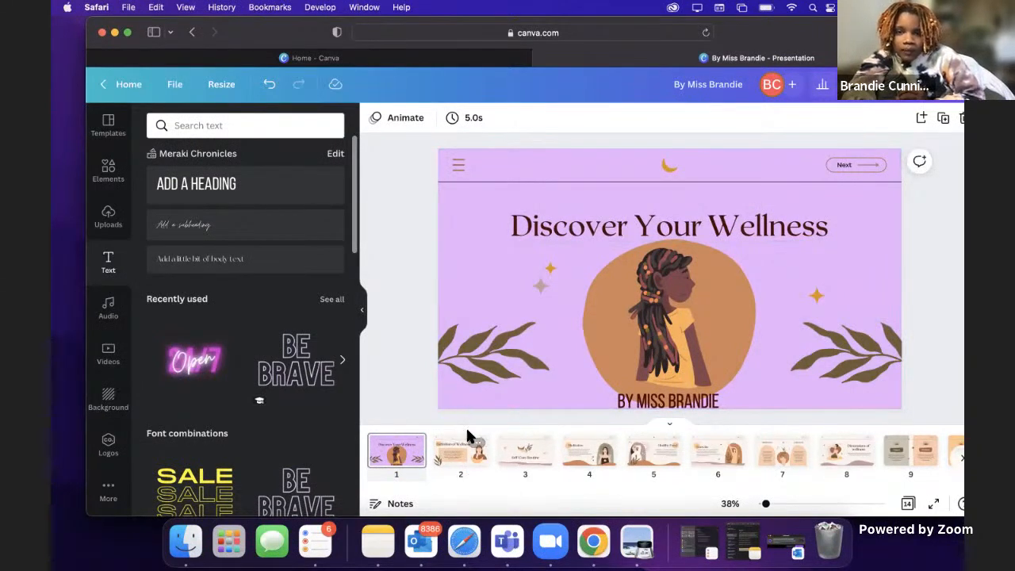
Step: Move the "Discover Your Wellness" title up to sit directly beneath the header line
click(739, 239)
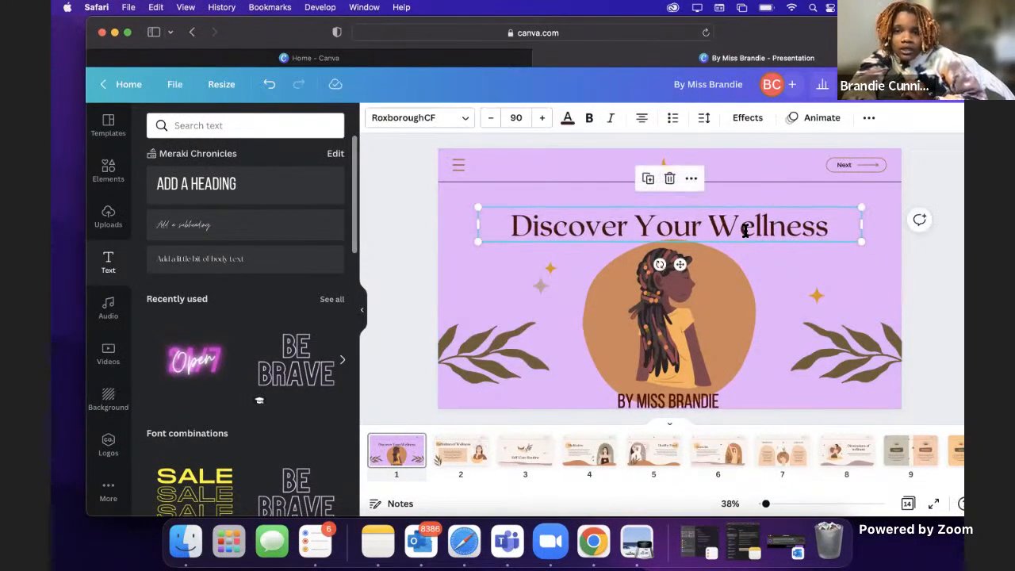
drag(746, 231, 748, 206)
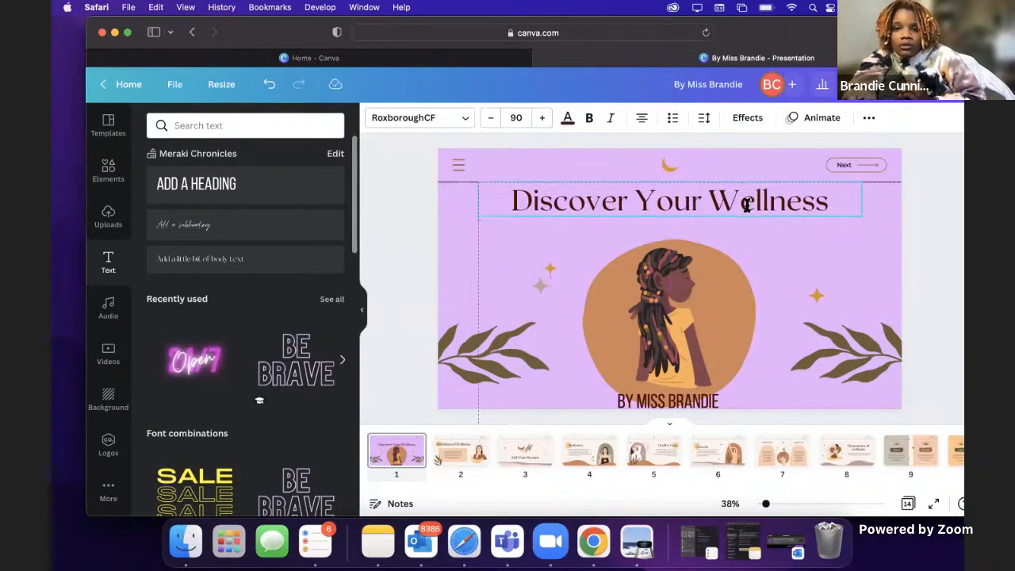
click(895, 238)
click(718, 192)
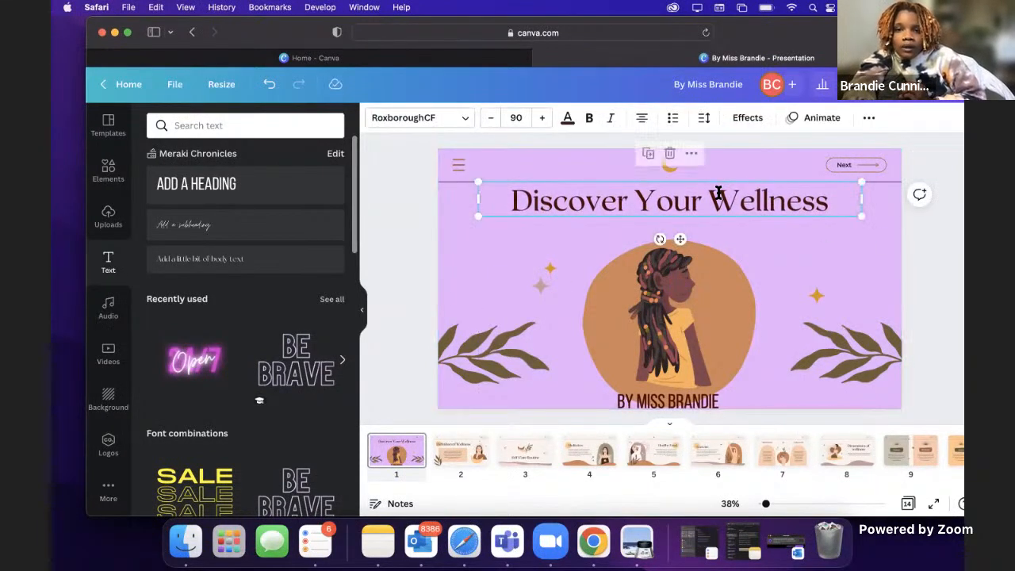
click(580, 237)
Step: Add a subheading in the Moontime font, enlarge it to about size 63.4, and place it between the title and the girl
click(216, 225)
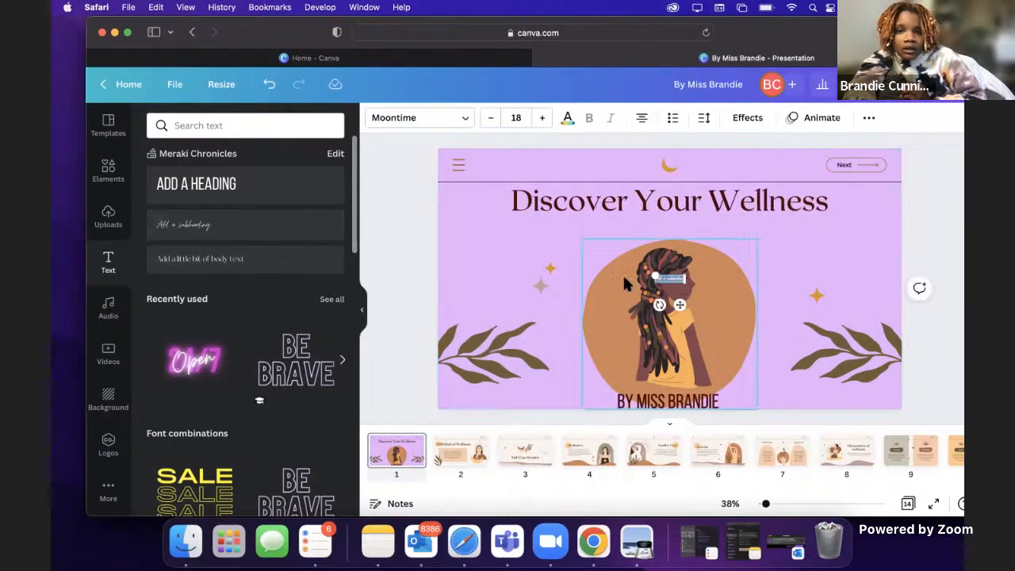
drag(655, 275, 583, 238)
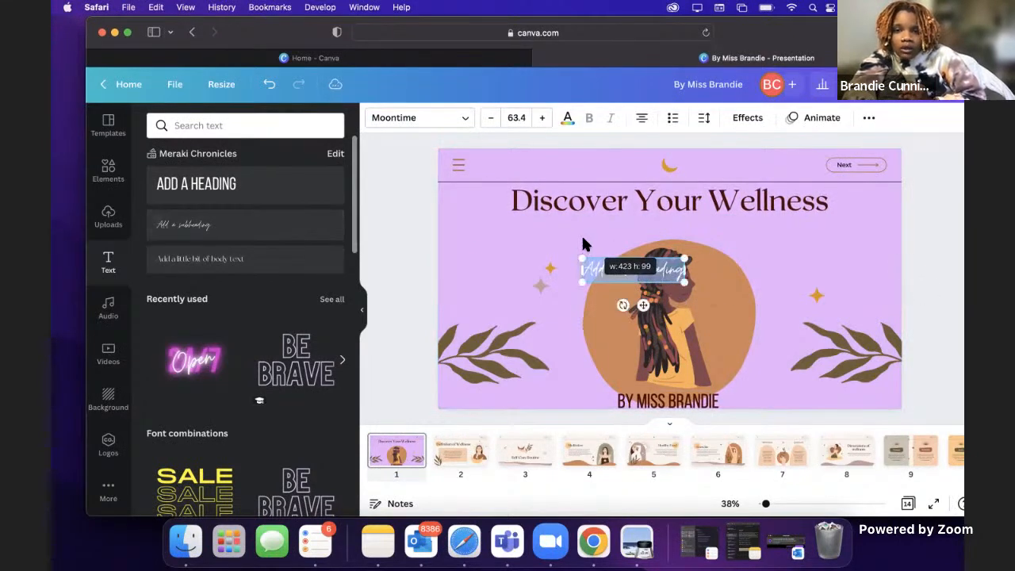
click(631, 236)
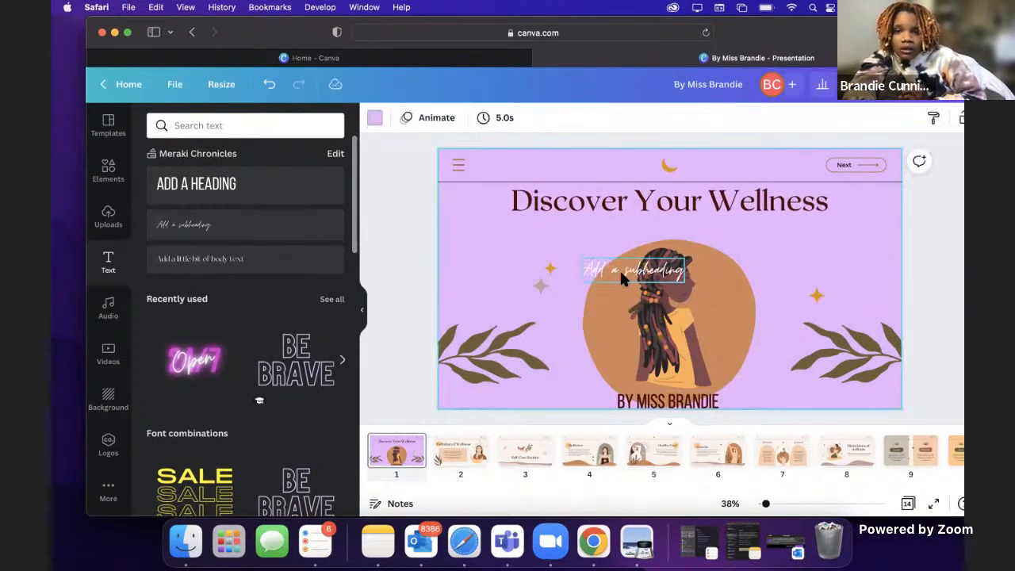
drag(621, 275, 653, 226)
Step: Replace the subheading's placeholder text with "A guide to selfcare", keeping that spelling
double_click(654, 225)
key(BackSpace)
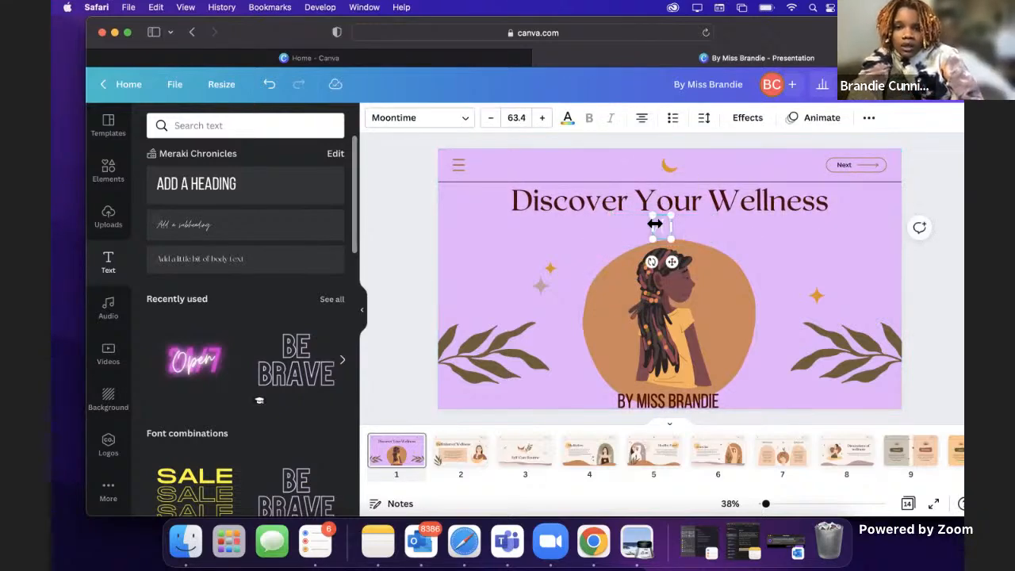
text(A guide to self c)
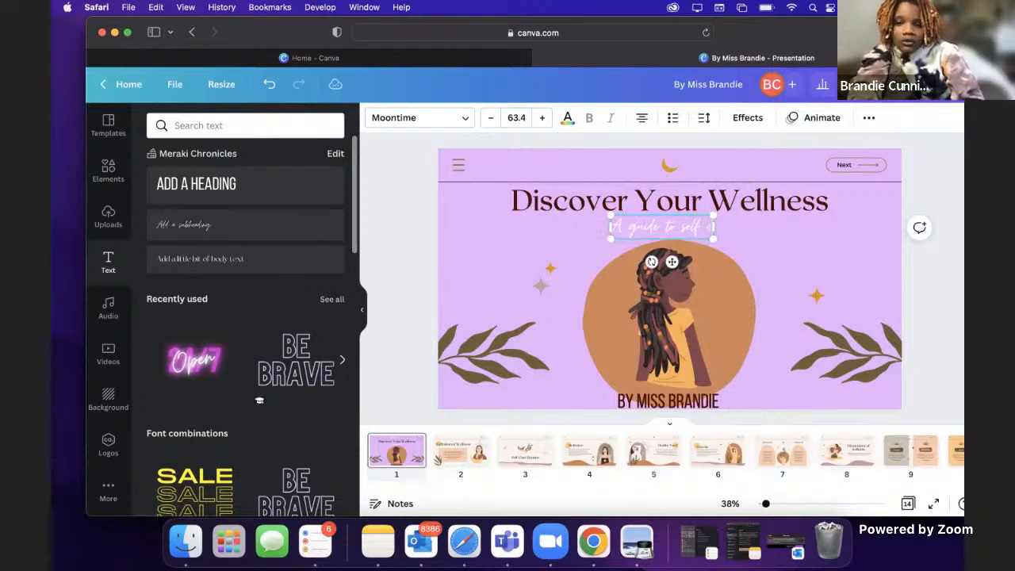
key(BackSpace)
text(care)
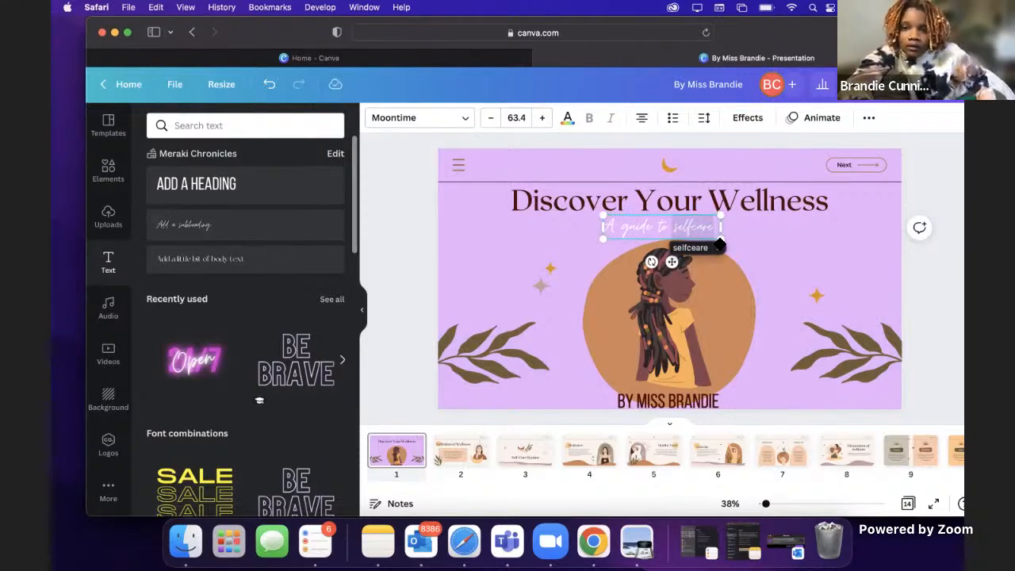
click(719, 249)
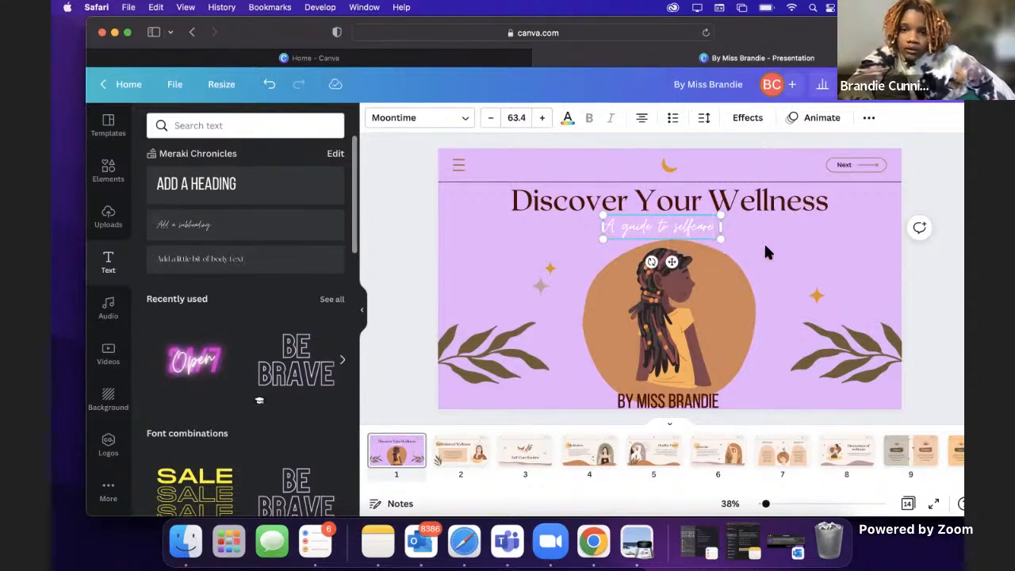
Step: Enlarge the "A guide to selfcare" subheading to about size 83.2 and center it horizontally against the title's lower edge
click(759, 236)
click(706, 233)
drag(723, 239, 705, 225)
click(786, 244)
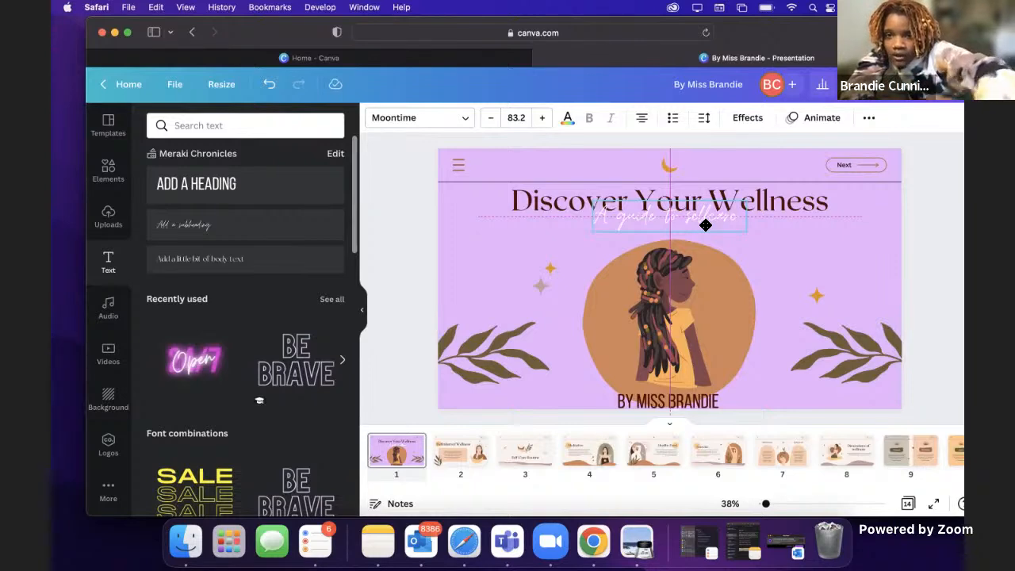
drag(705, 225, 705, 225)
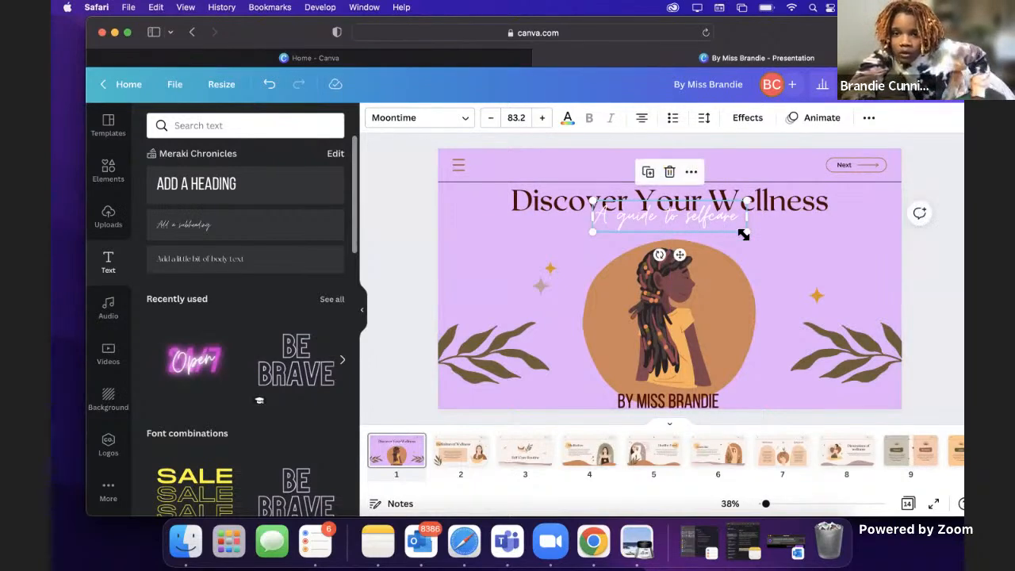
click(824, 247)
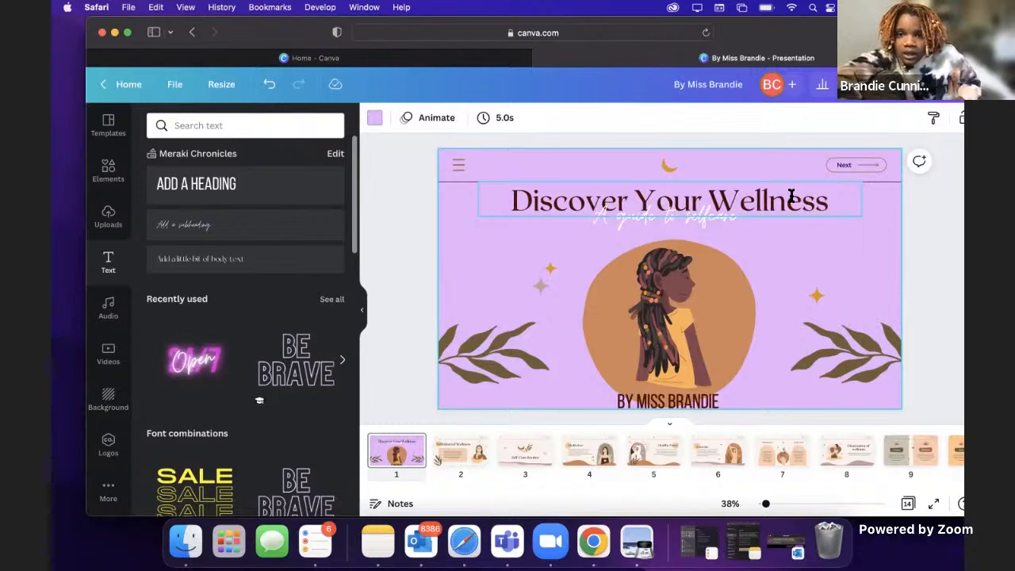
click(964, 226)
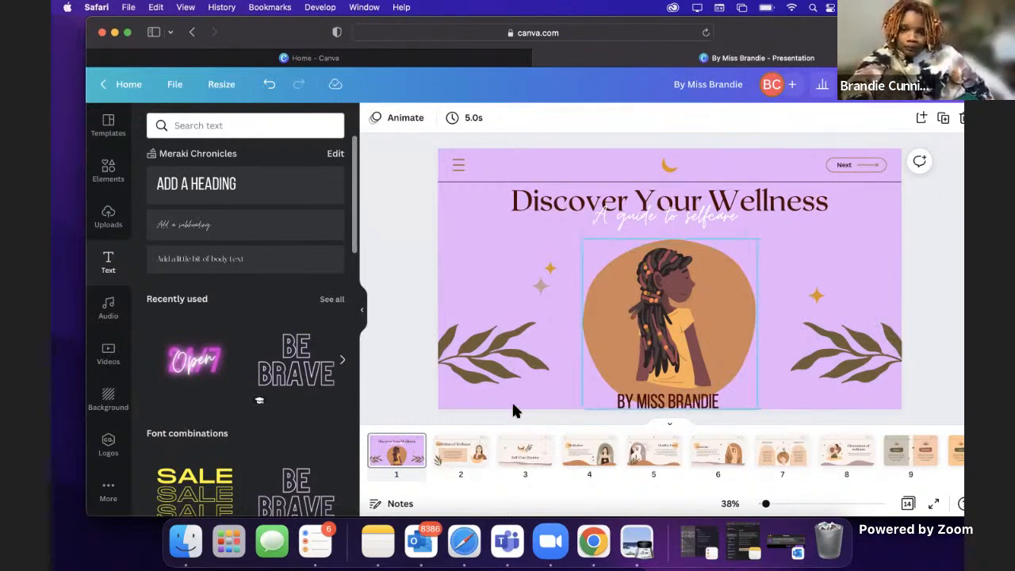
Step: Compare the cover with the "Definition of Wellness" and "Self-Care Routine" pages that follow it
click(457, 462)
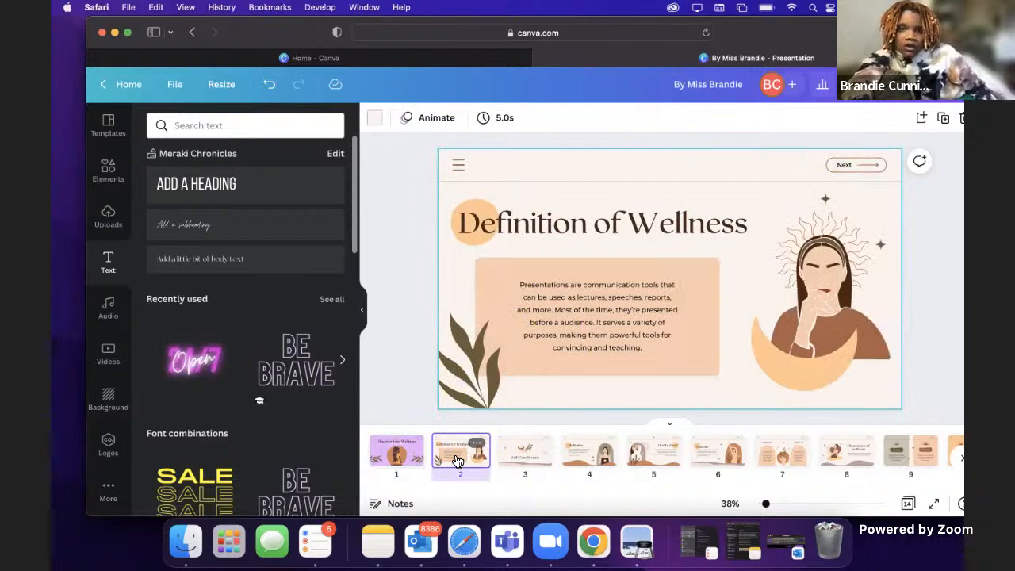
click(411, 459)
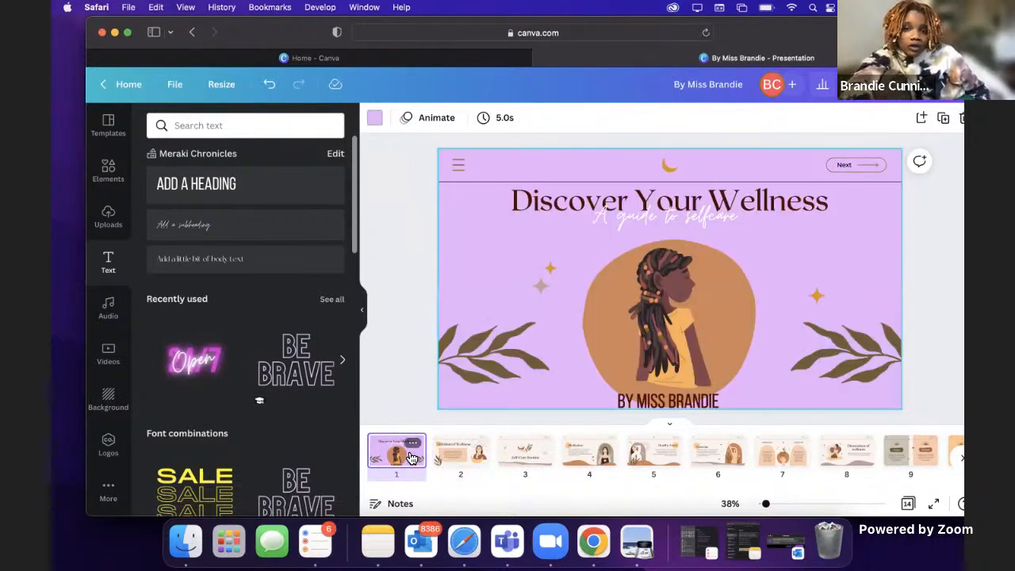
click(464, 454)
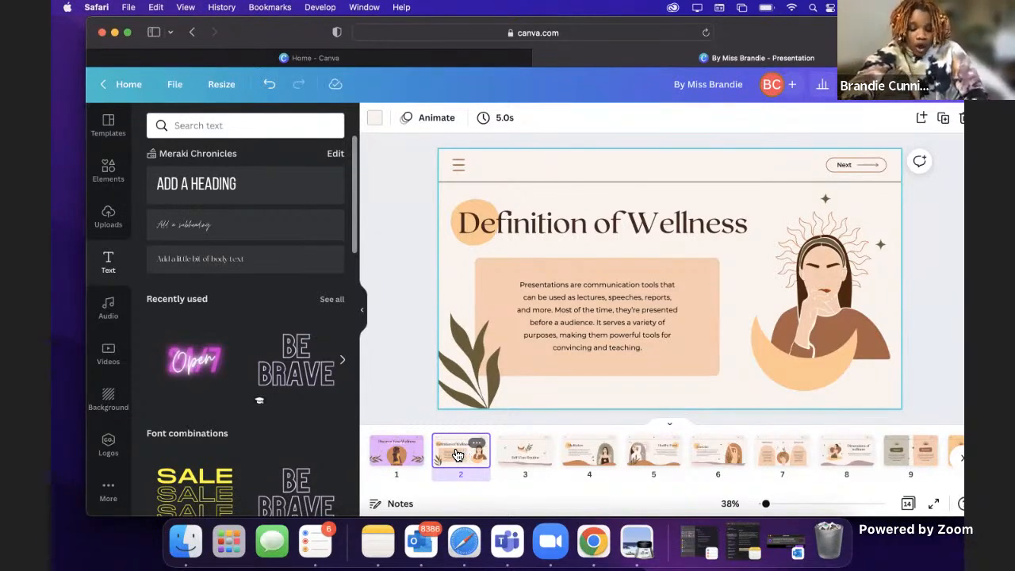
click(534, 466)
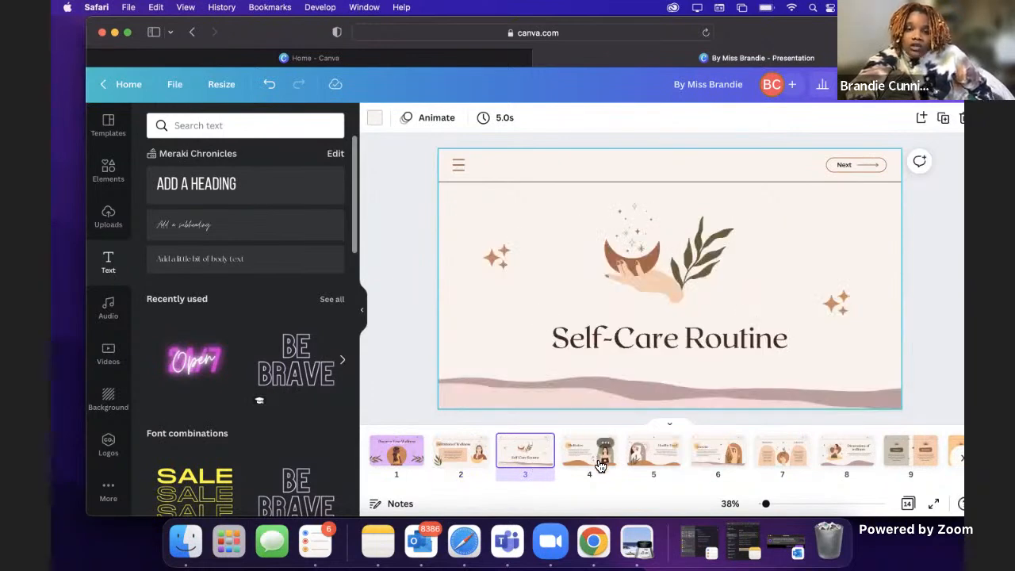
Step: Replace the "Definition of Wellness" heading on page 2 with "SelfCare defined"
click(464, 460)
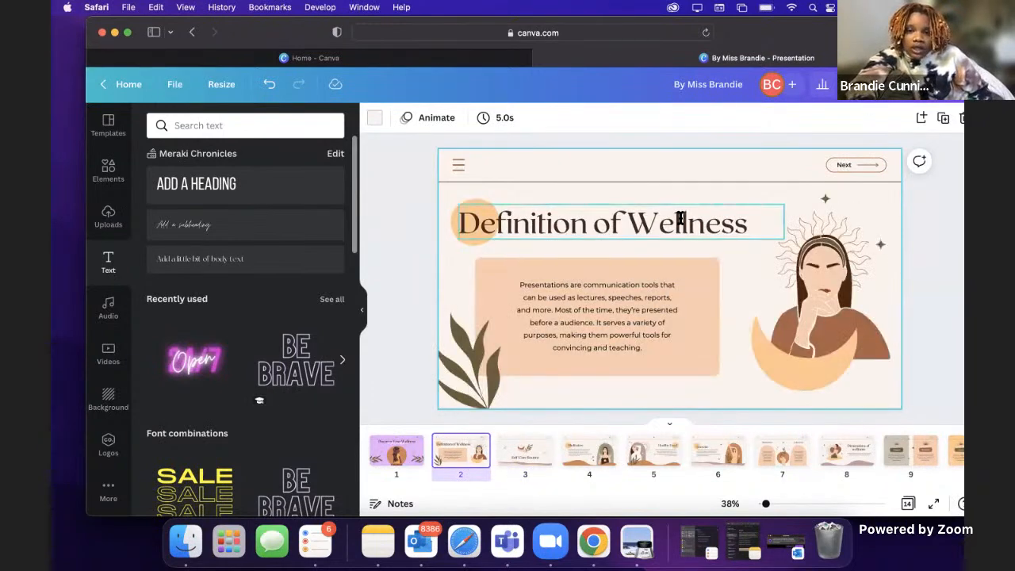
click(680, 219)
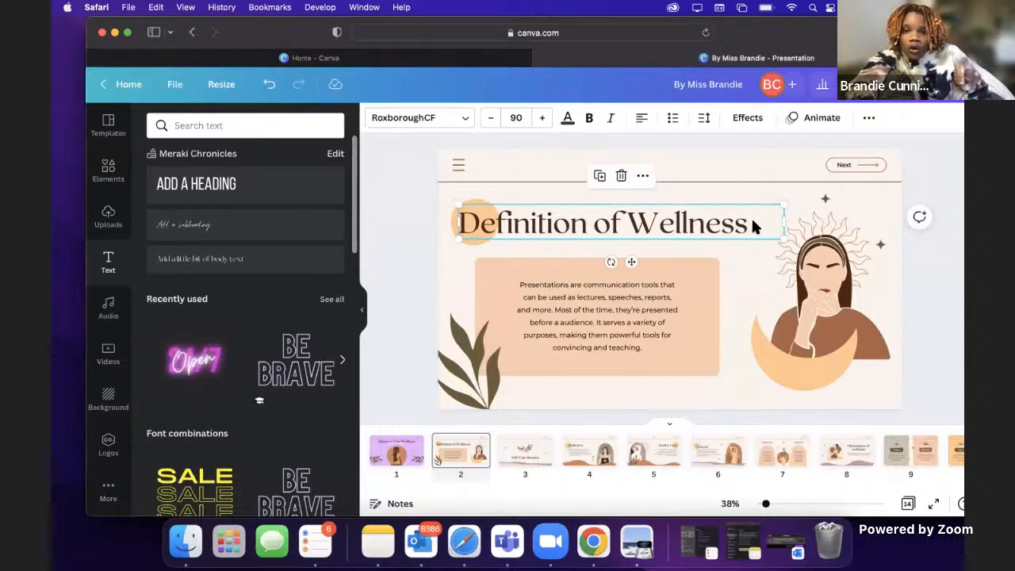
click(743, 221)
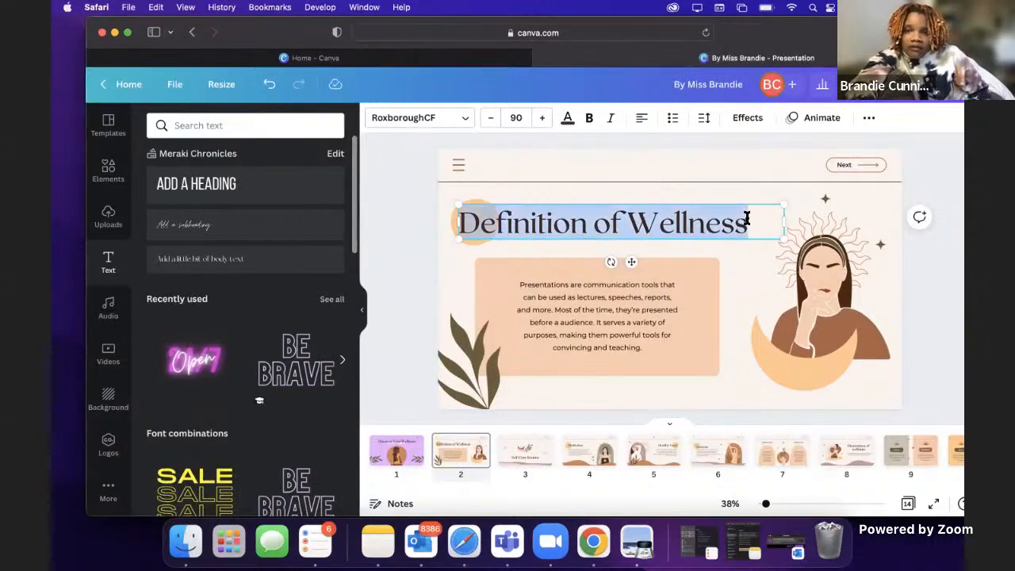
double_click(738, 222)
triple_click(737, 222)
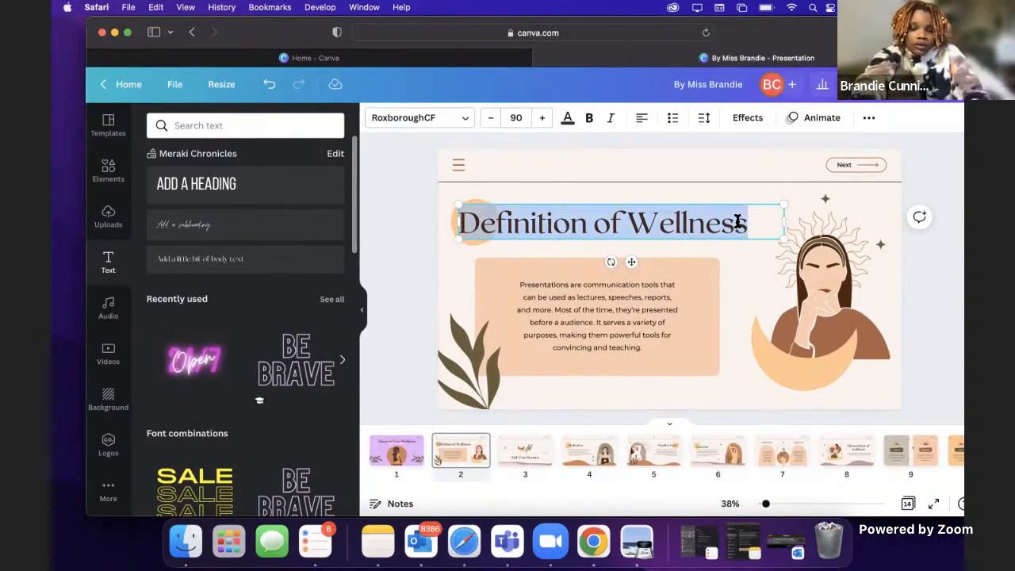
text(Self Car)
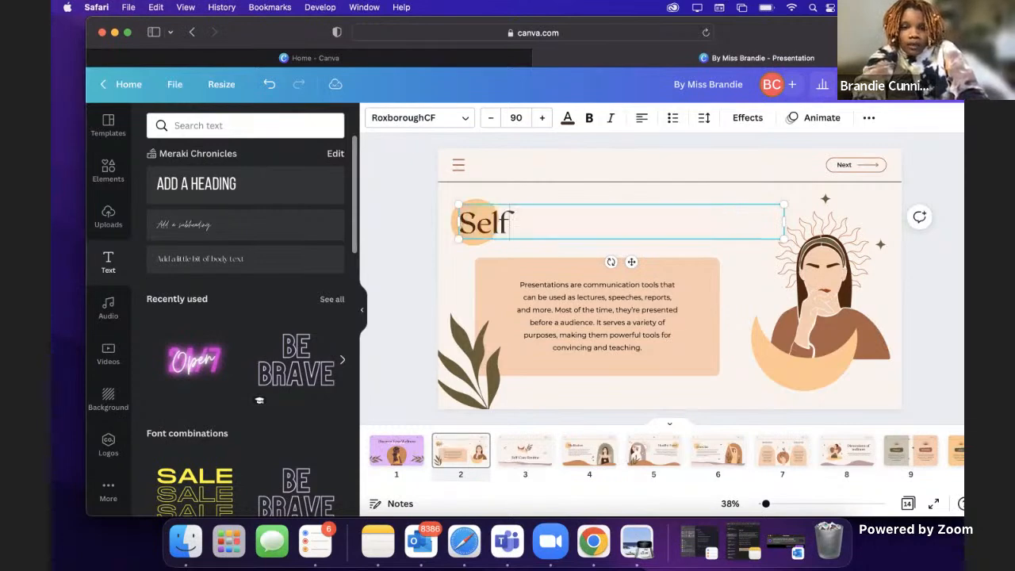
key(BackSpace)
key(BackSpace)
key(BackSpace)
key(BackSpace)
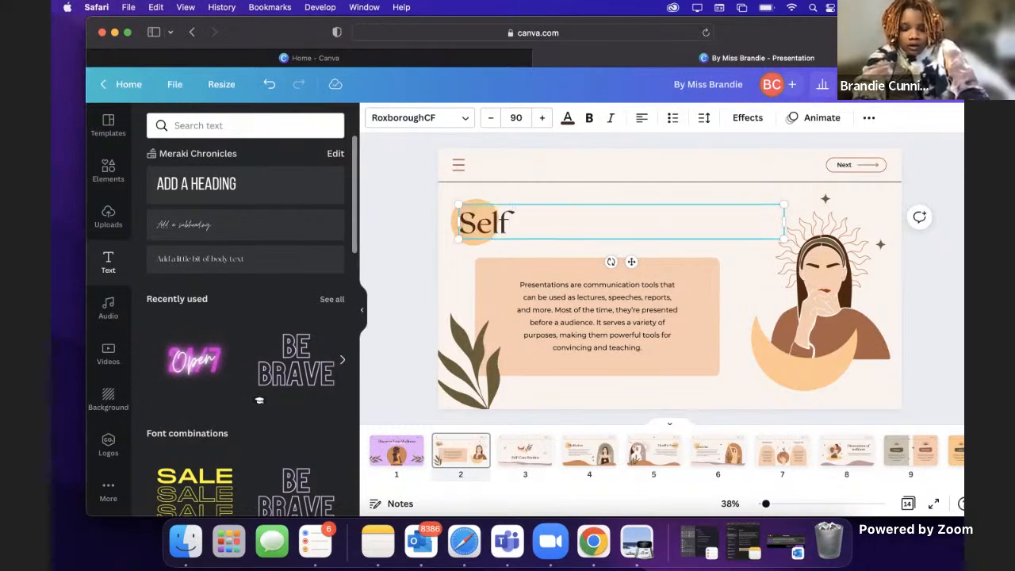
text(Care defined)
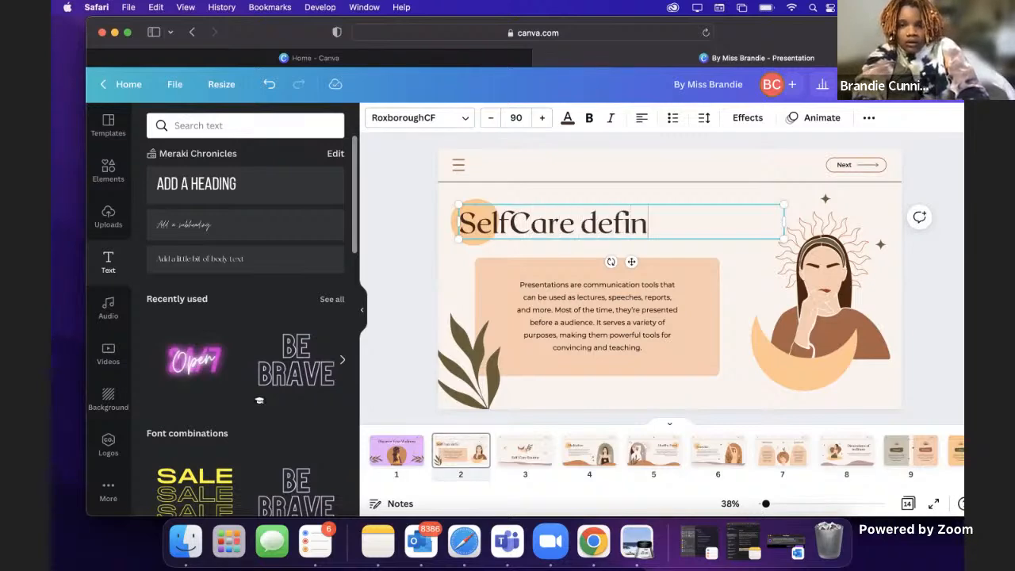
Step: Insert a hyphen into the page 2 heading so it reads "Self-Care defined"
key(Left)
key(Left)
key(Left)
key(Left)
key(Left)
key(Left)
key(Left)
key(Left)
key(Left)
key(Left)
key(Left)
key(Left)
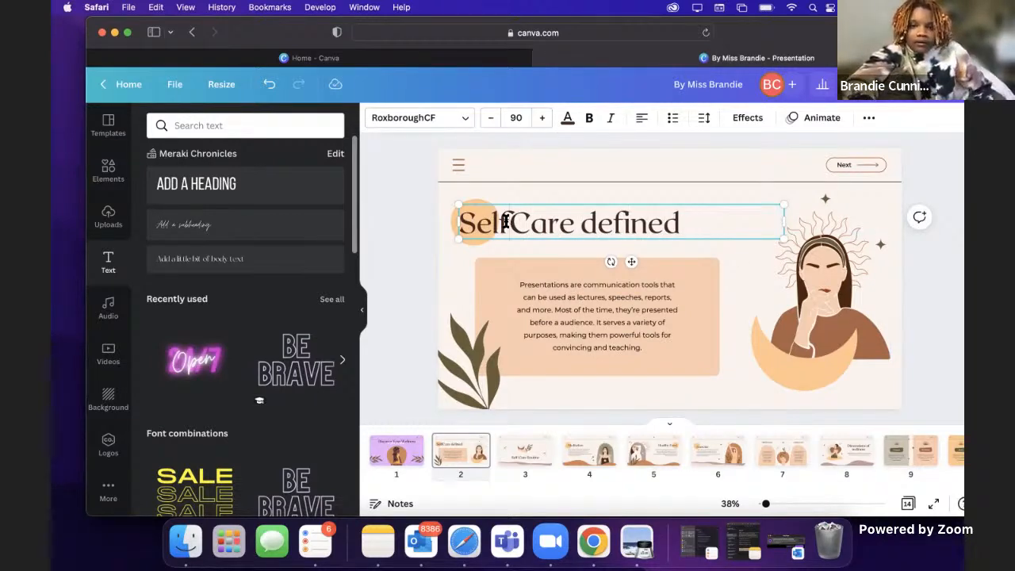
key(BackSpace)
text(-)
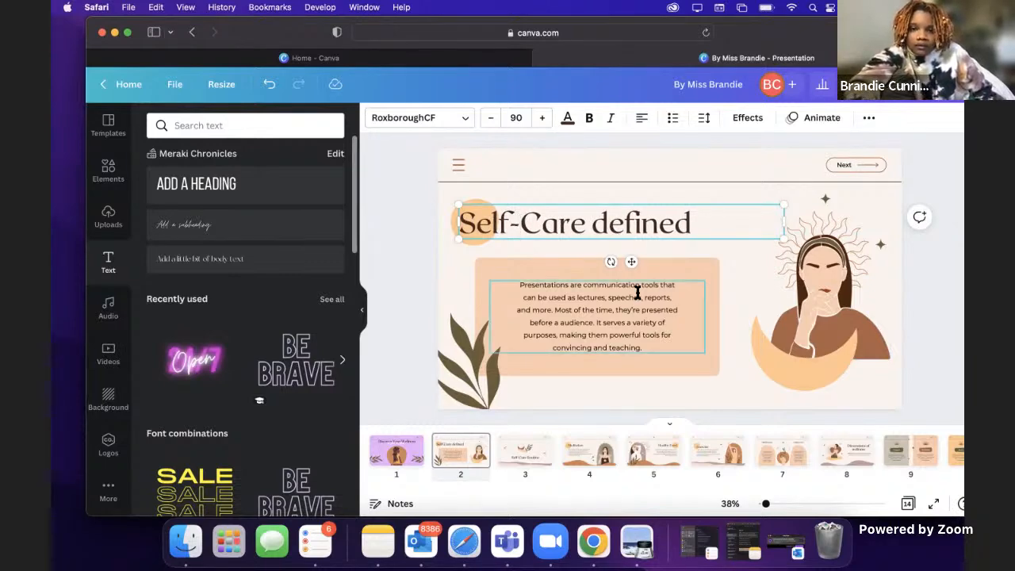
Step: Replace the placeholder paragraph in the peach box with "The act of taking care of your mental, physical and emptional well being"
click(722, 280)
click(616, 321)
triple_click(614, 322)
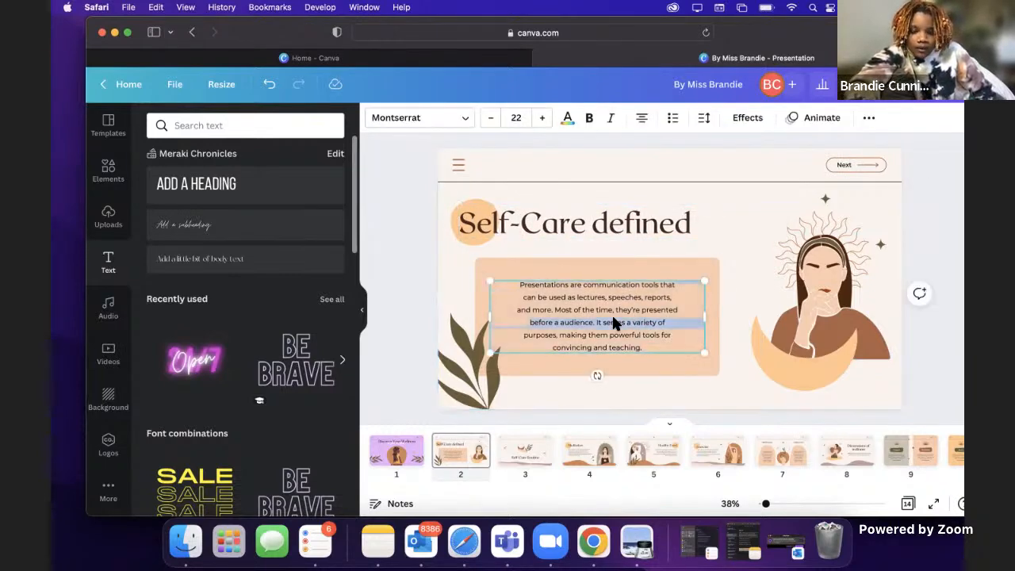
click(636, 354)
double_click(641, 341)
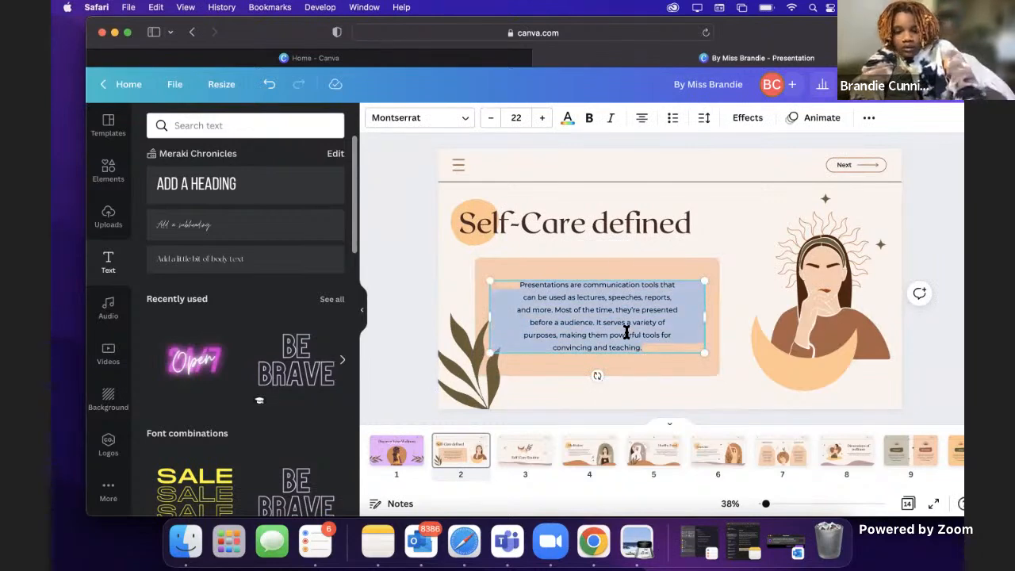
text(The act)
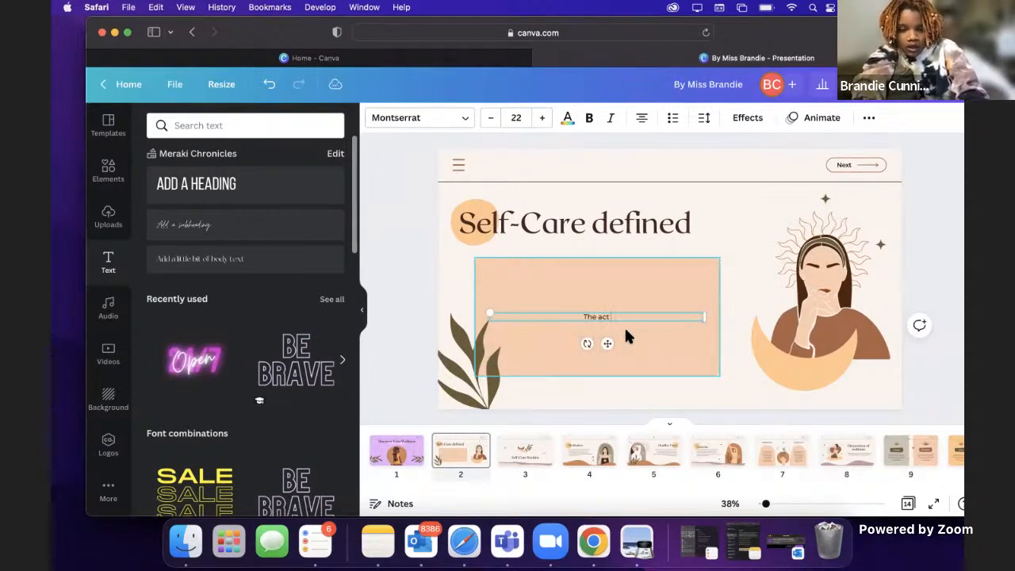
text( of taking care)
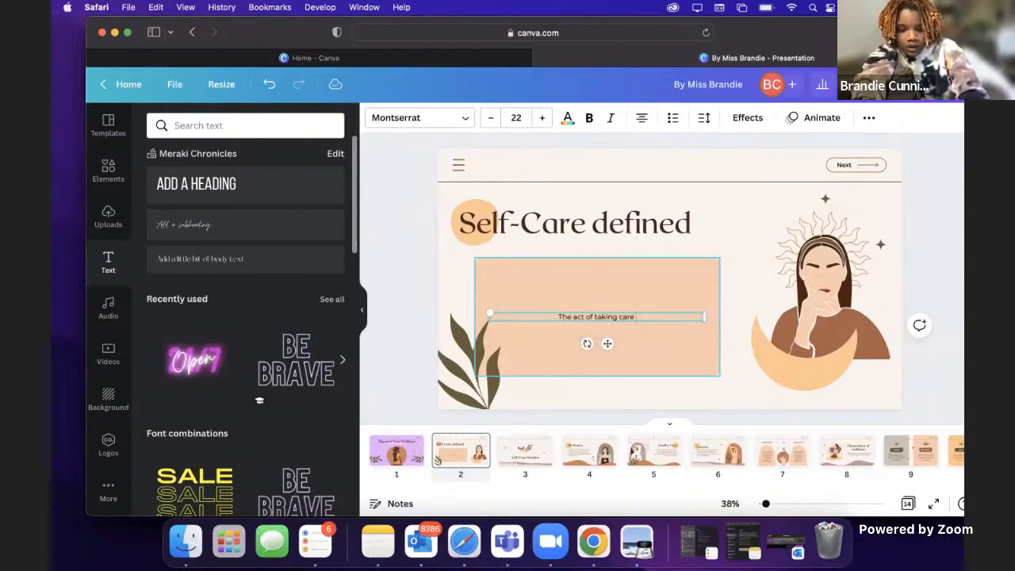
text( of your mental)
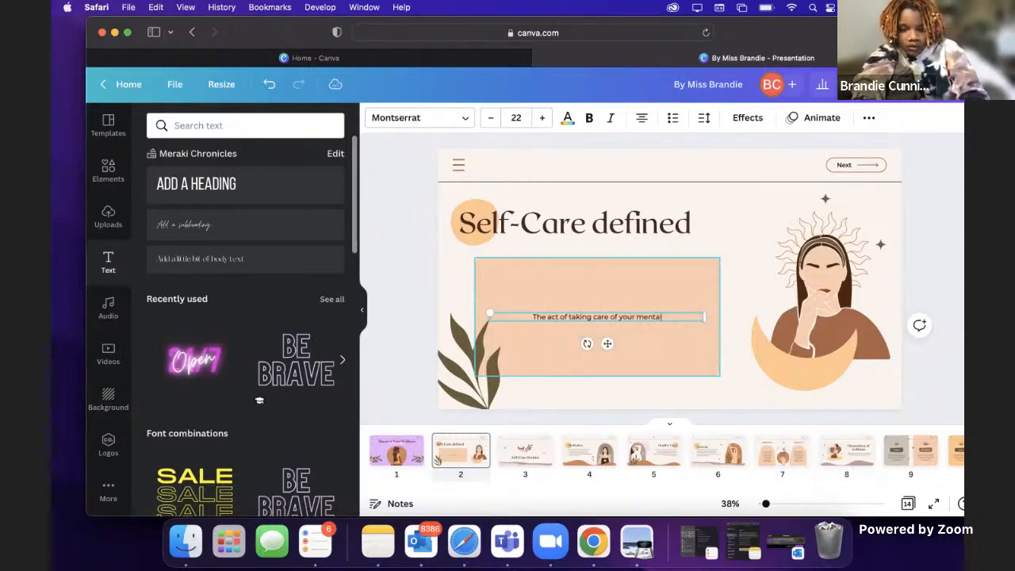
text(, physical and)
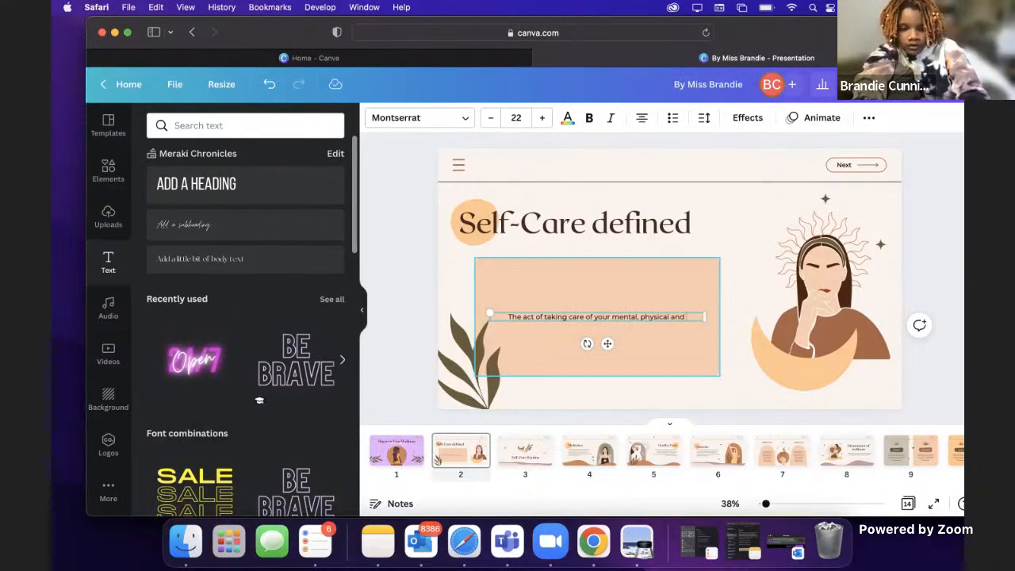
text( emotional well beg)
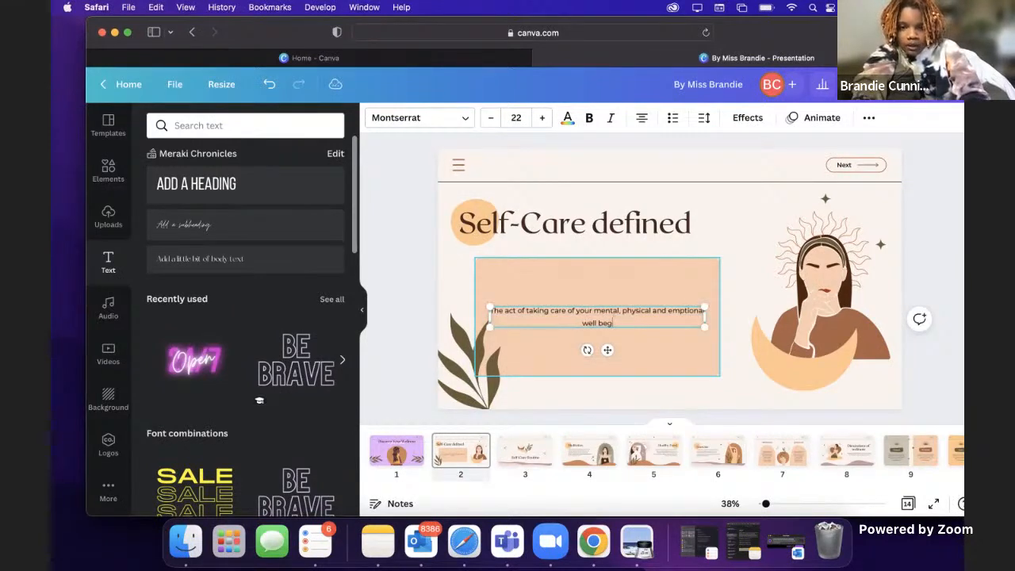
key(BackSpace)
text(ing)
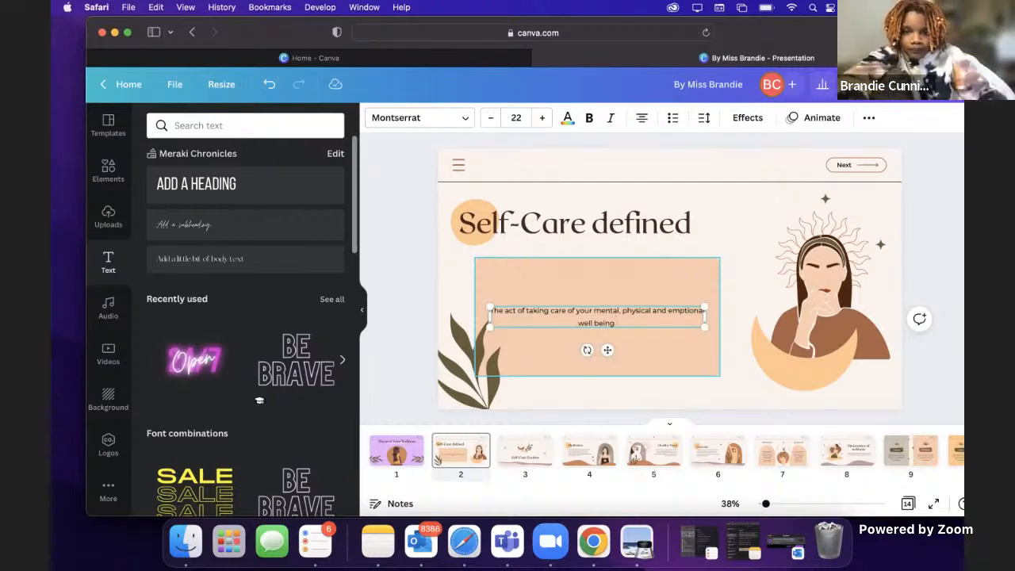
Step: Correct the misspelled word "emptional" in the definition text to the suggested spelling "emotional"
click(697, 347)
click(690, 316)
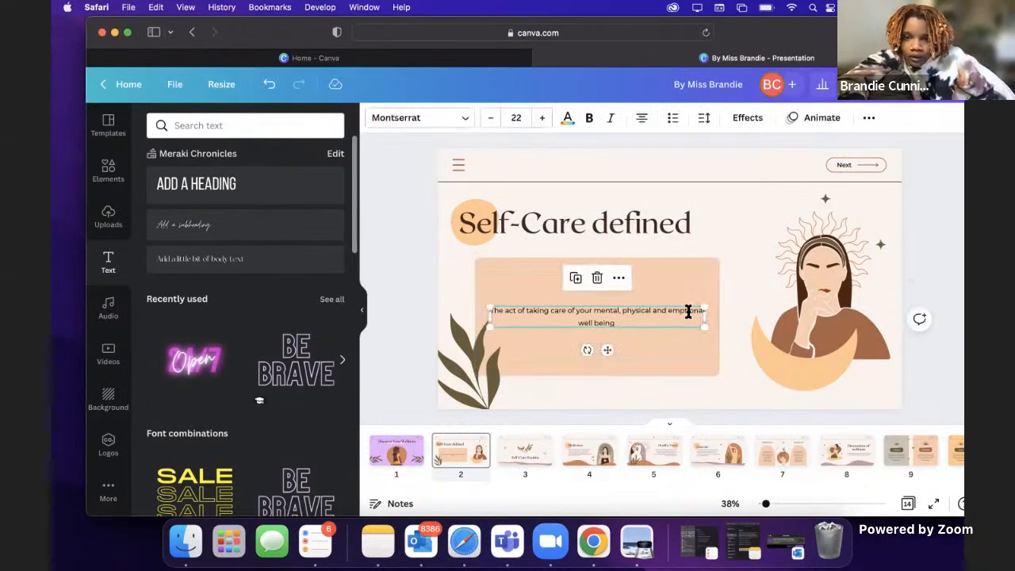
double_click(689, 311)
click(687, 311)
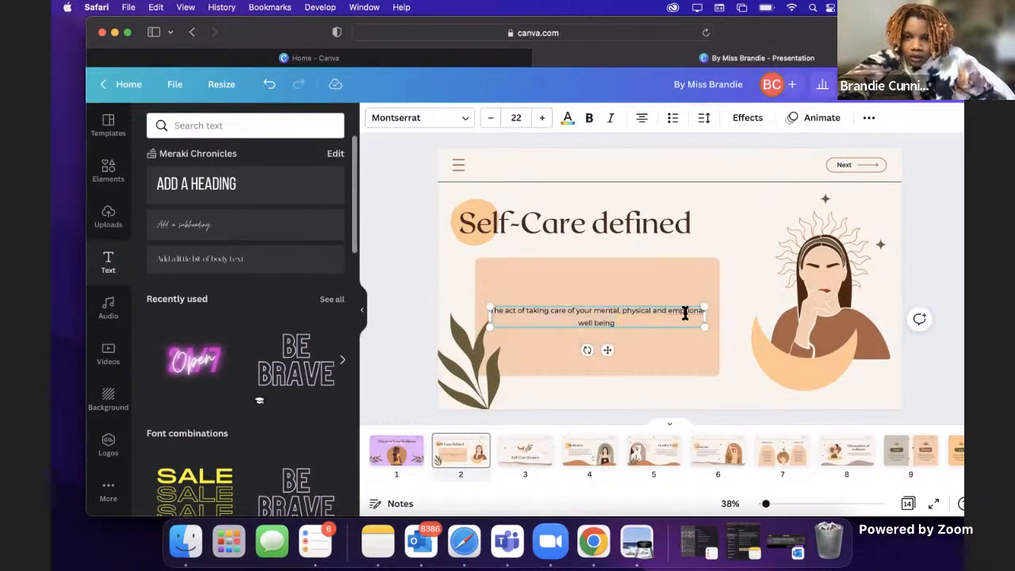
right_click(685, 313)
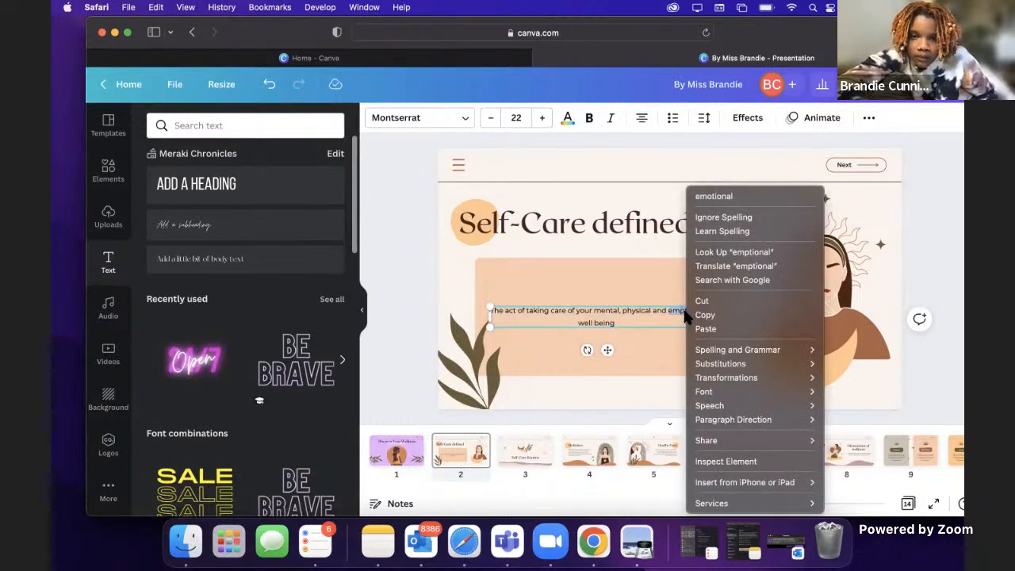
click(737, 190)
Step: Increase the definition text in the peach box to font size 34
click(604, 299)
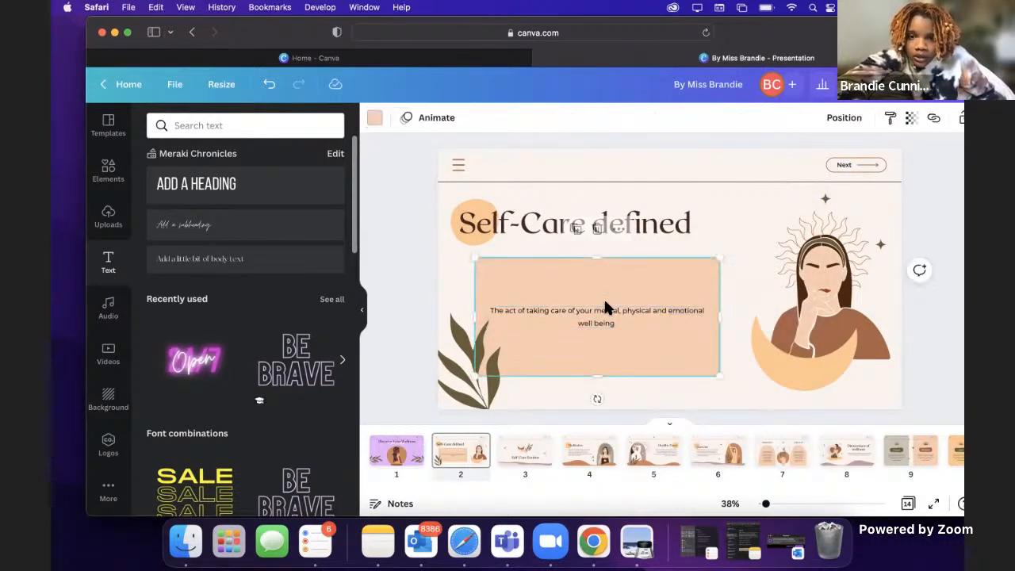
click(610, 310)
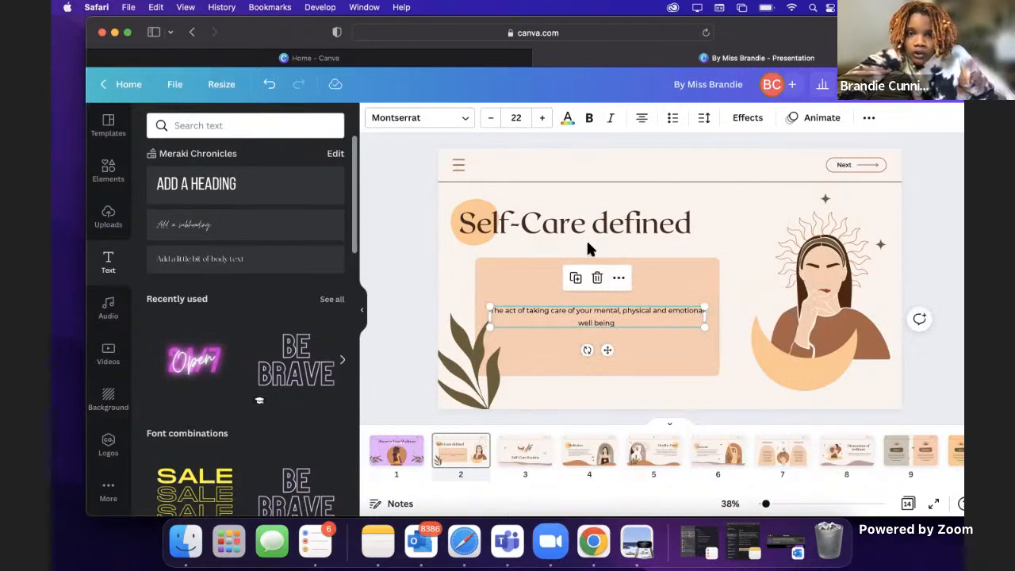
click(543, 118)
click(544, 118)
click(543, 118)
click(543, 118)
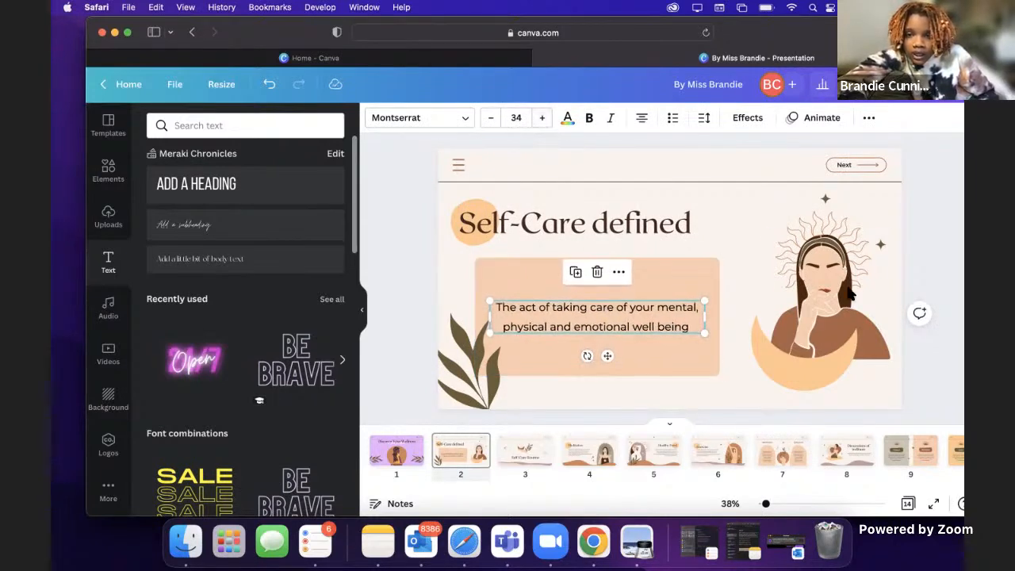
click(924, 247)
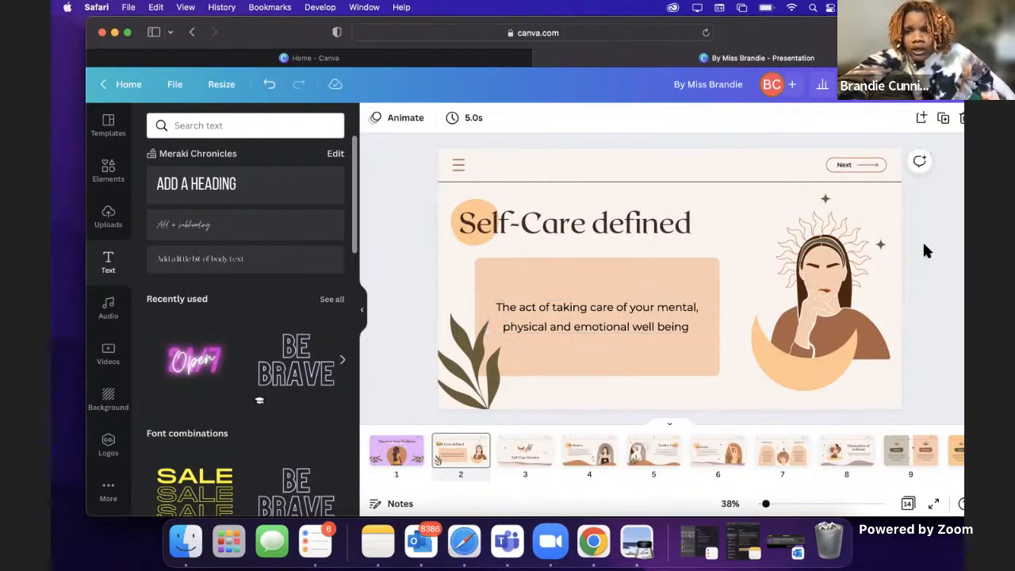
click(821, 275)
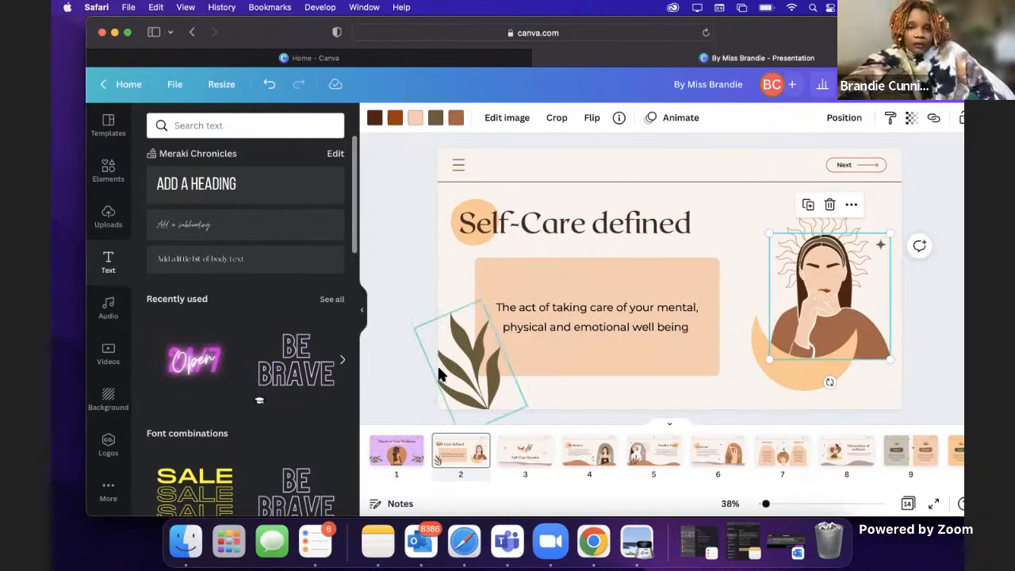
click(940, 295)
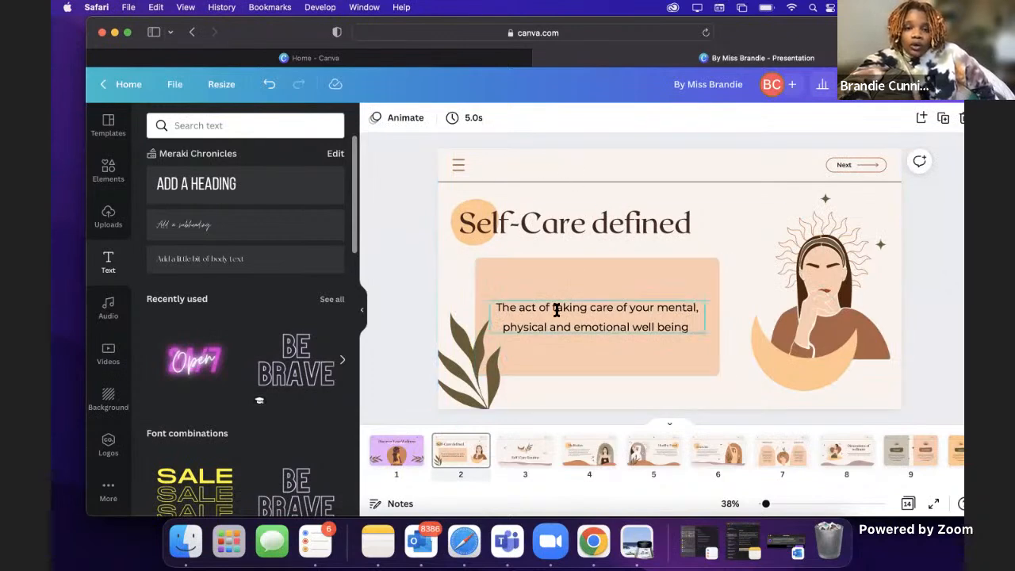
Step: Change the background of the "Self-Care defined" page to the medium purple of the Wild Orchid palette
click(503, 169)
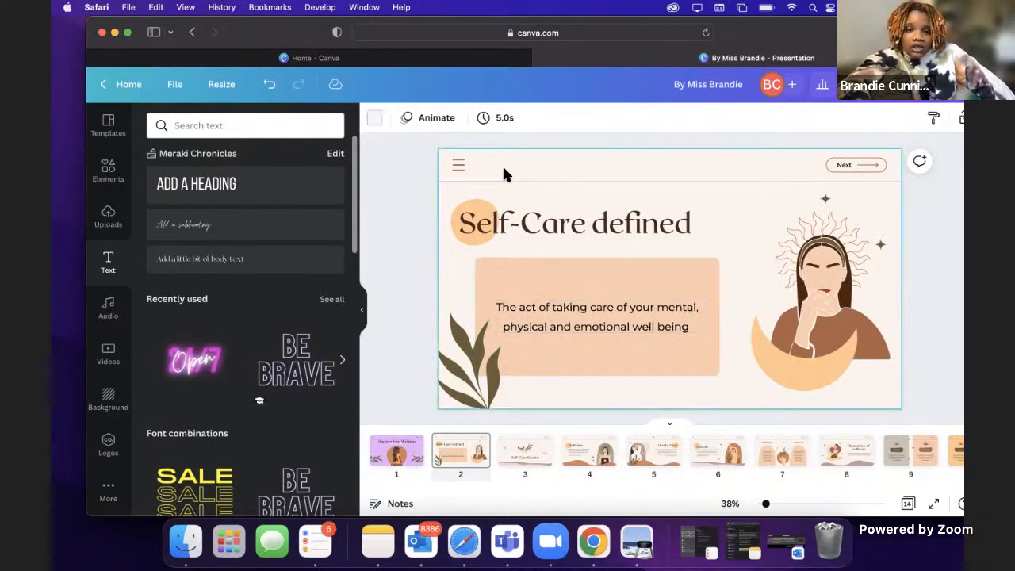
click(375, 117)
click(297, 385)
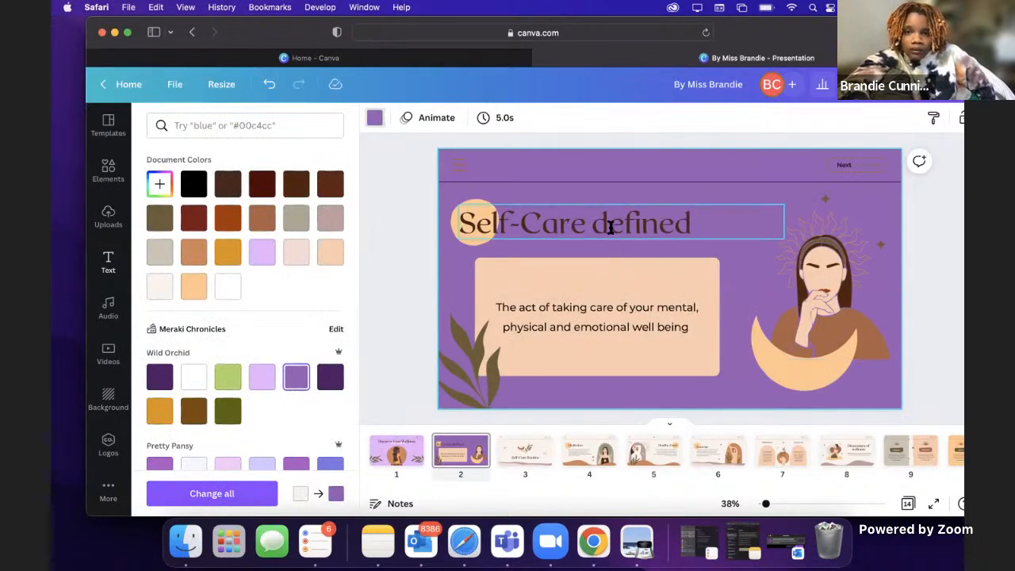
Step: Recolor the "Self-Care defined" heading golden orange from the document colors and shift it slightly to the right
click(607, 222)
click(568, 119)
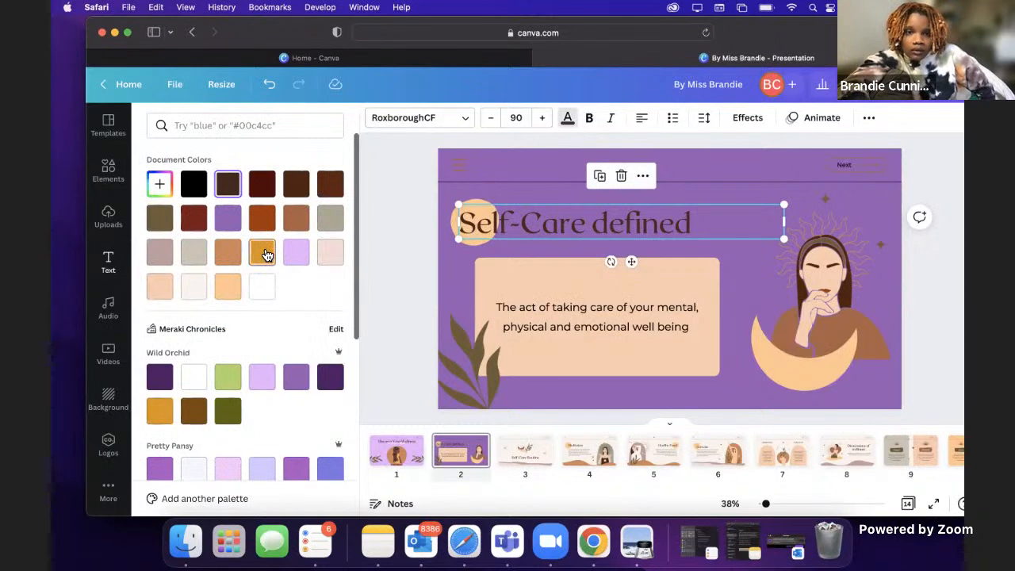
click(264, 253)
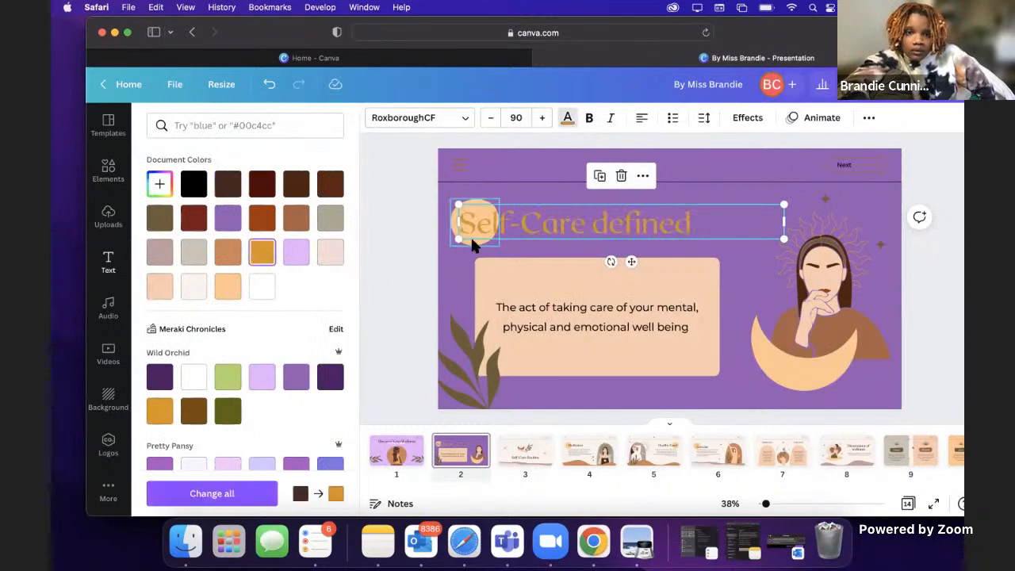
click(537, 182)
drag(545, 224, 559, 226)
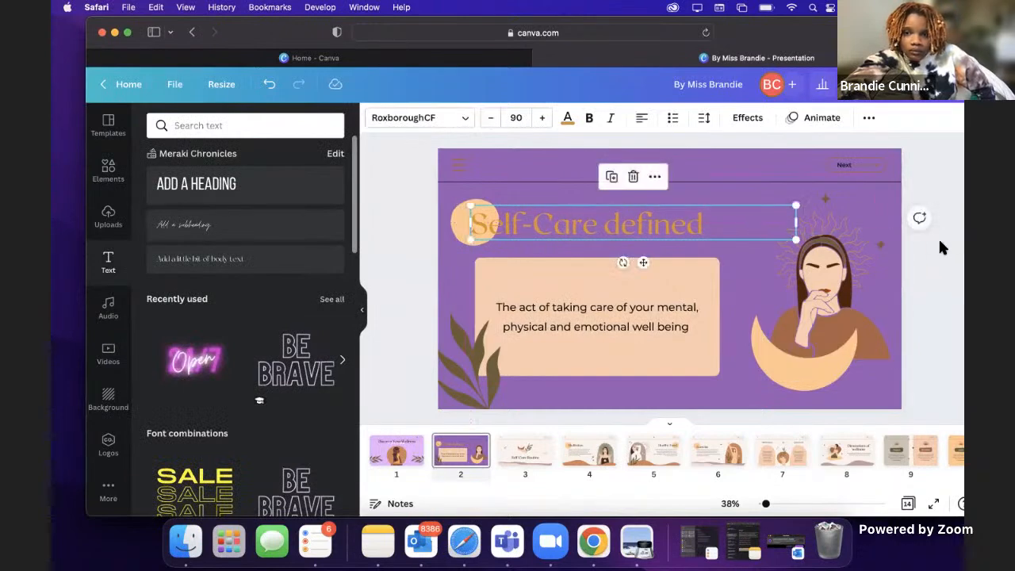
click(917, 269)
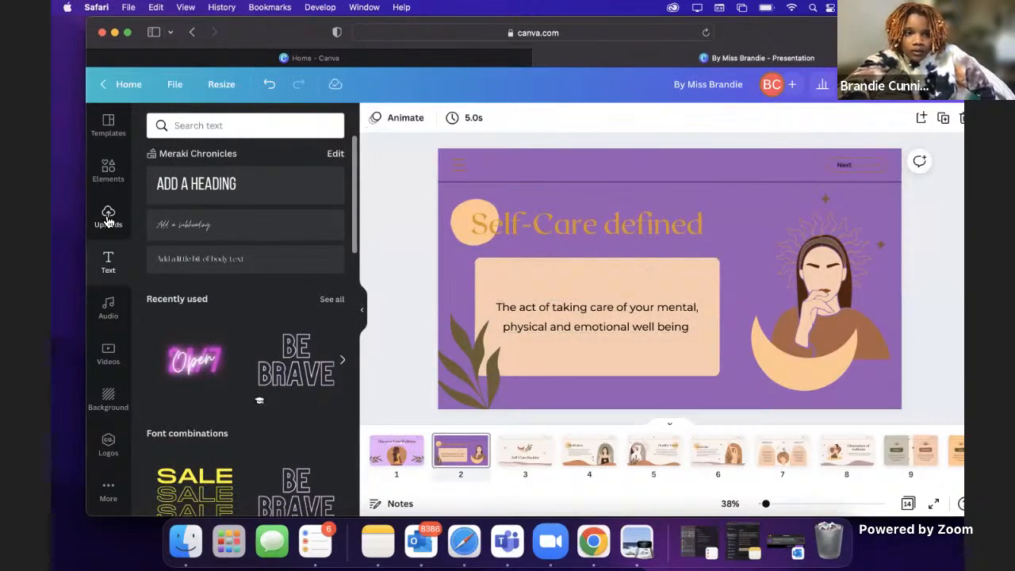
Step: Bring up the "girls with locs" element results and delete the woman illustration between the sun and the crescent moon
click(109, 170)
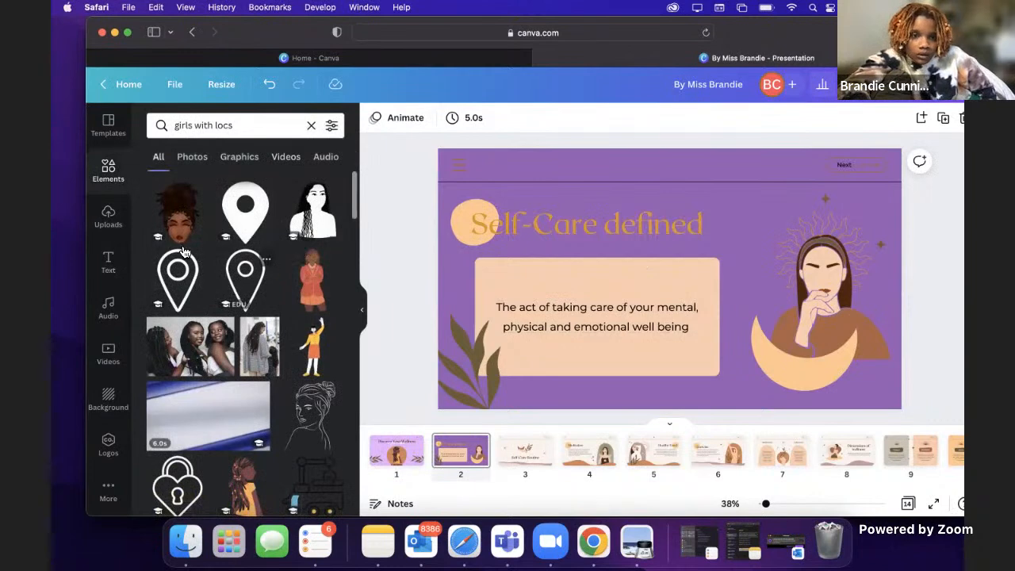
click(820, 277)
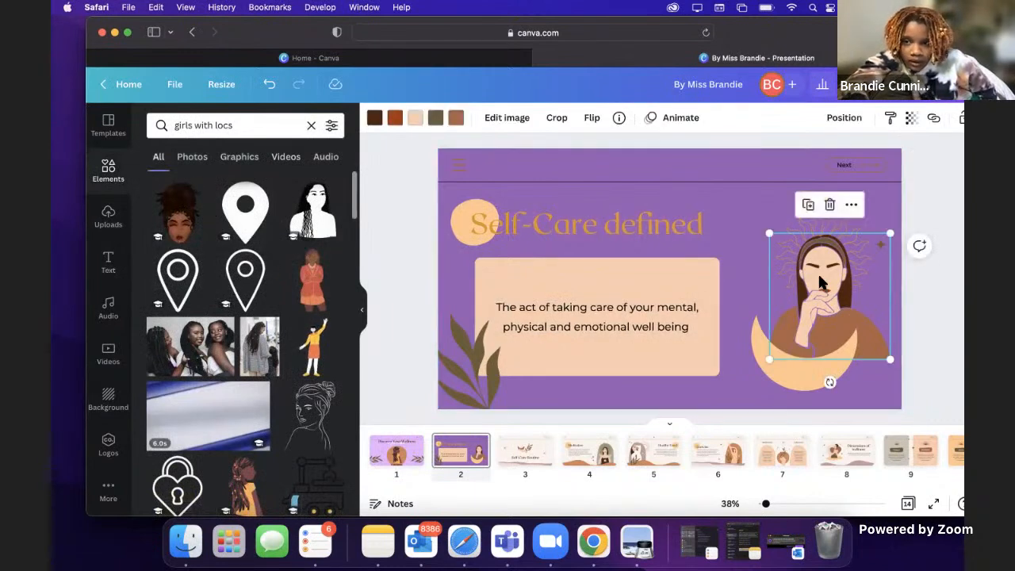
drag(820, 304, 823, 274)
click(831, 198)
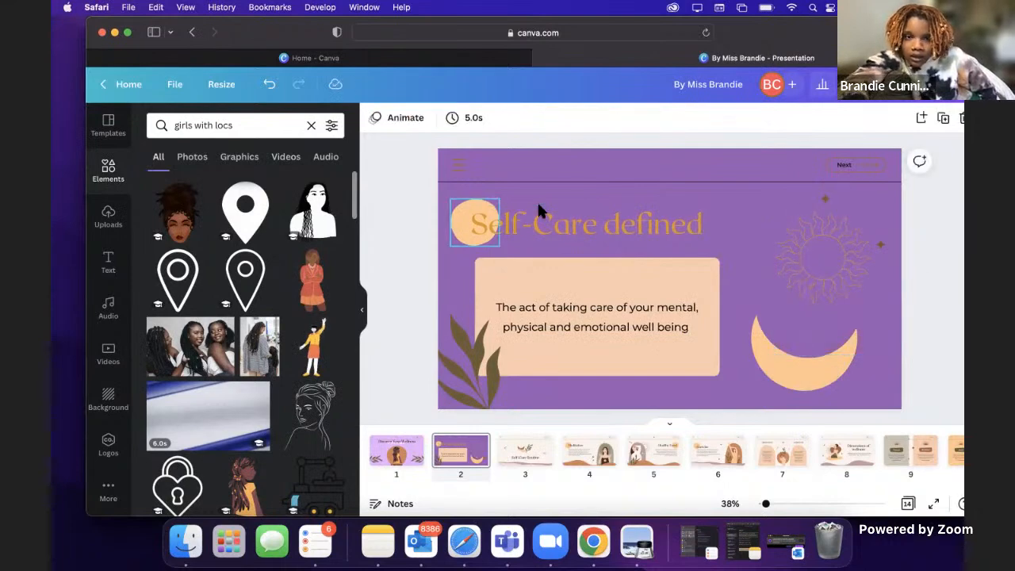
Step: Add the illustrated woman's face with updone locs to page 2, shrink it and place it above the crescent moon
click(178, 211)
drag(693, 260, 834, 267)
drag(889, 182, 828, 263)
drag(802, 309, 822, 283)
Step: Enlarge the golden sun outline and center it behind the woman's hair
click(849, 219)
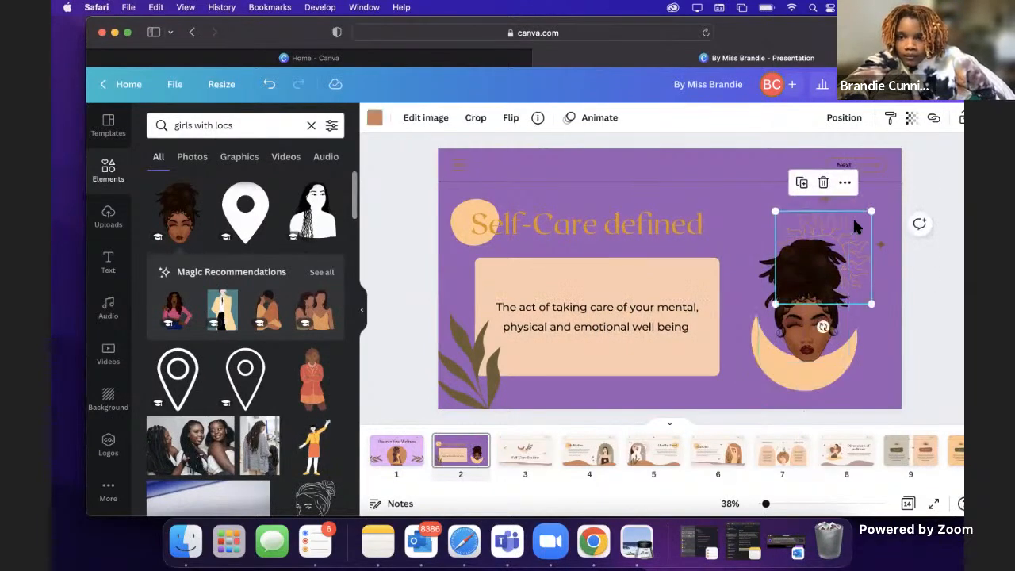
drag(777, 213, 788, 238)
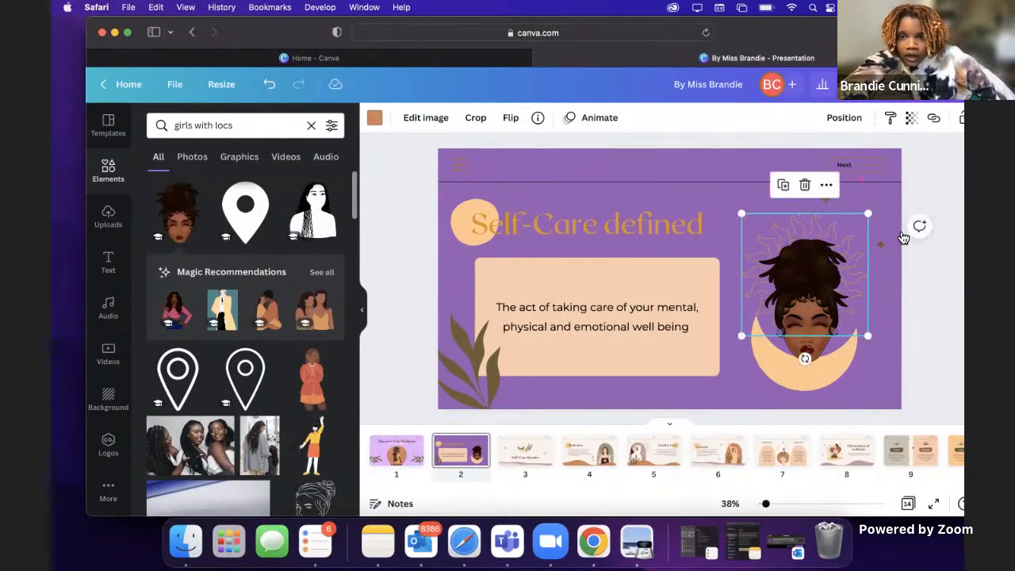
click(938, 264)
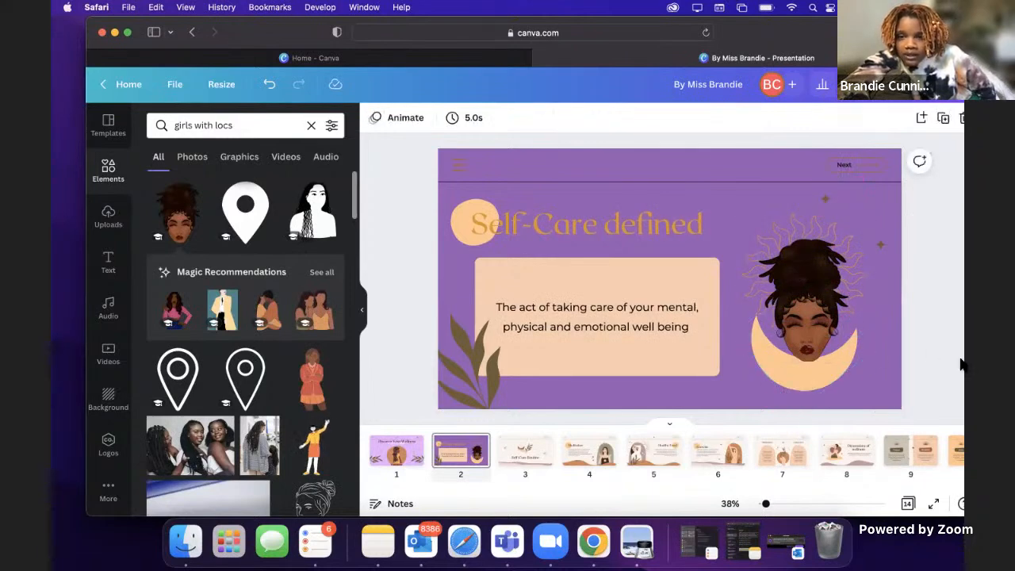
Step: Rotate the crescent moon slightly clockwise so that it cradles the woman's chin
click(796, 370)
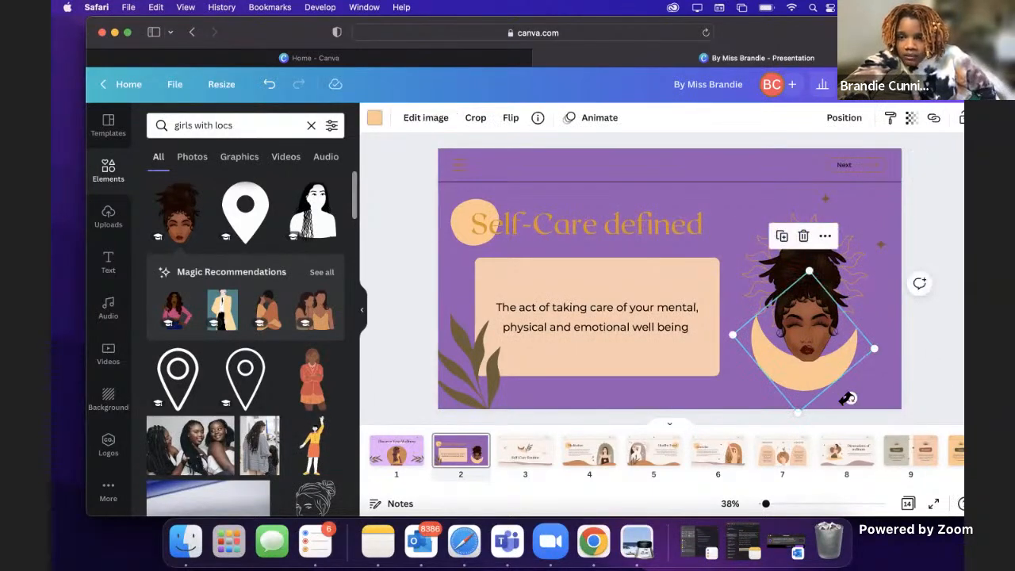
drag(848, 398, 810, 379)
click(939, 239)
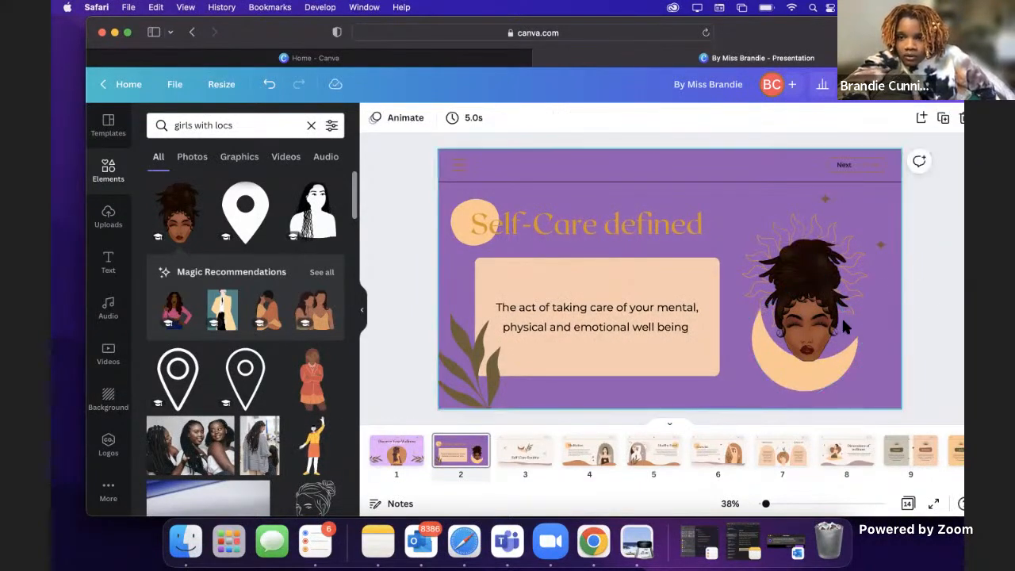
Step: Bring the crescent moon forward in front of the woman's face
click(798, 367)
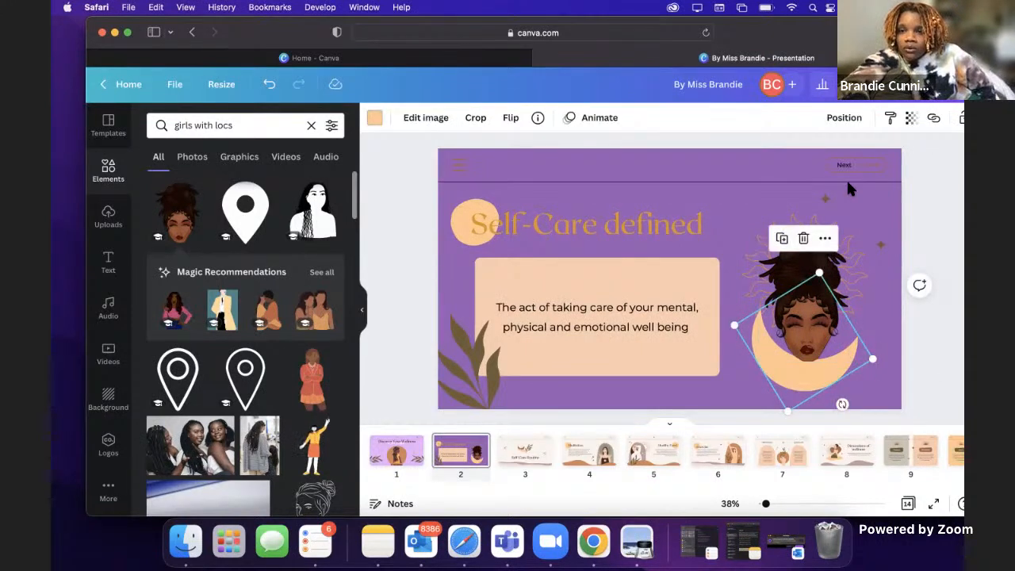
click(845, 117)
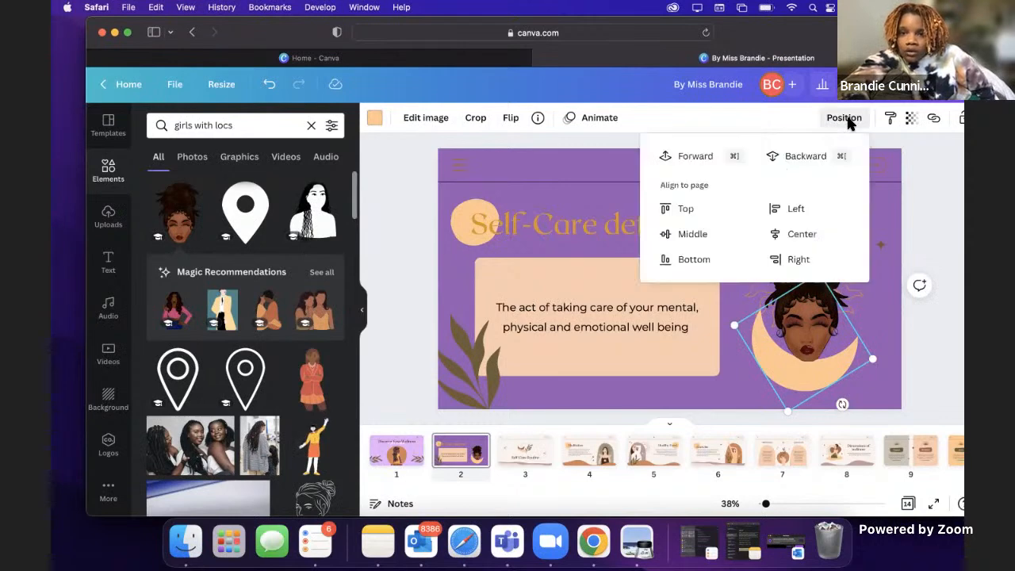
click(692, 158)
click(920, 232)
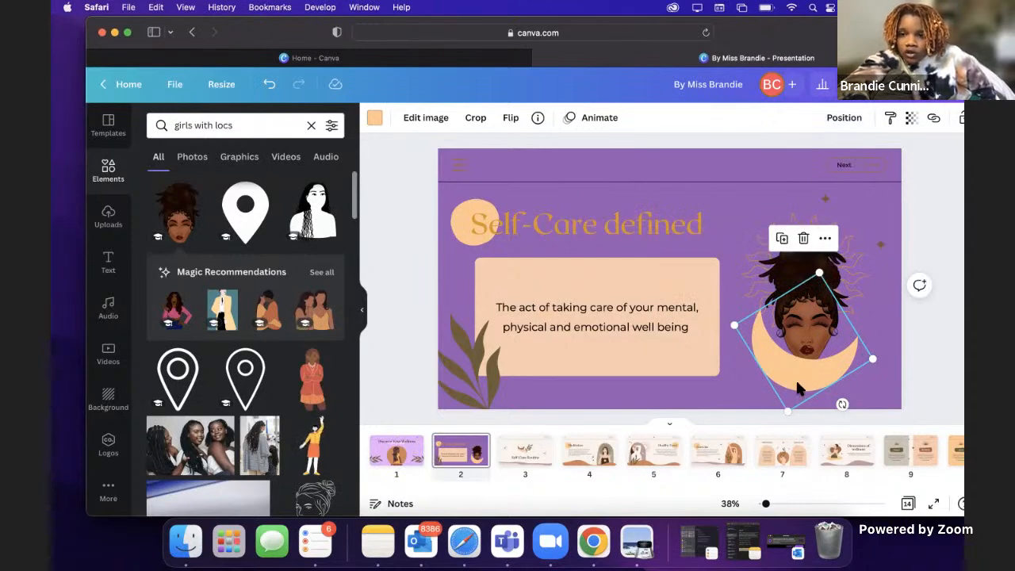
click(939, 353)
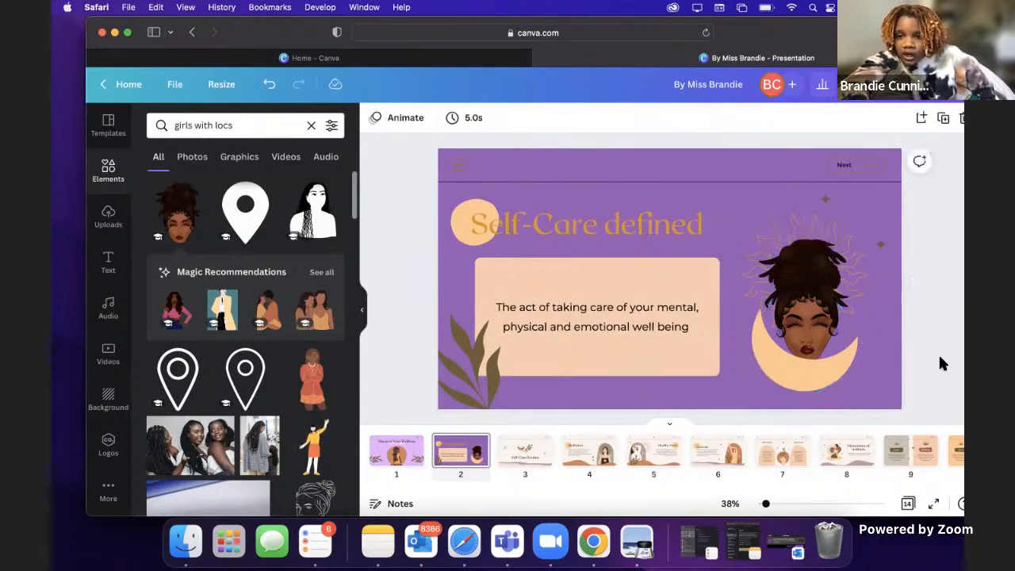
Step: Send the crescent moon one layer backward and bring it forward again
click(805, 365)
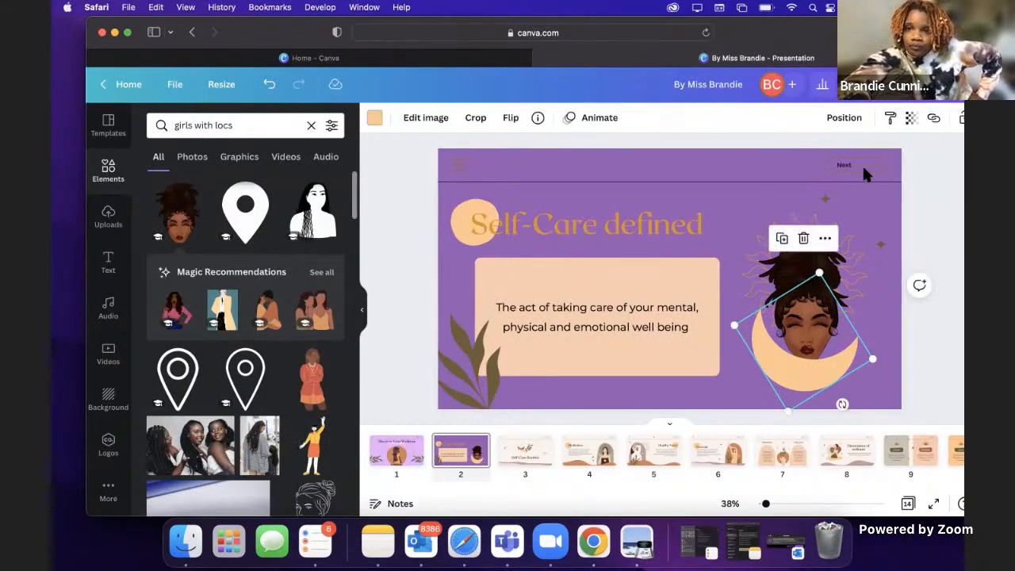
click(848, 120)
click(806, 156)
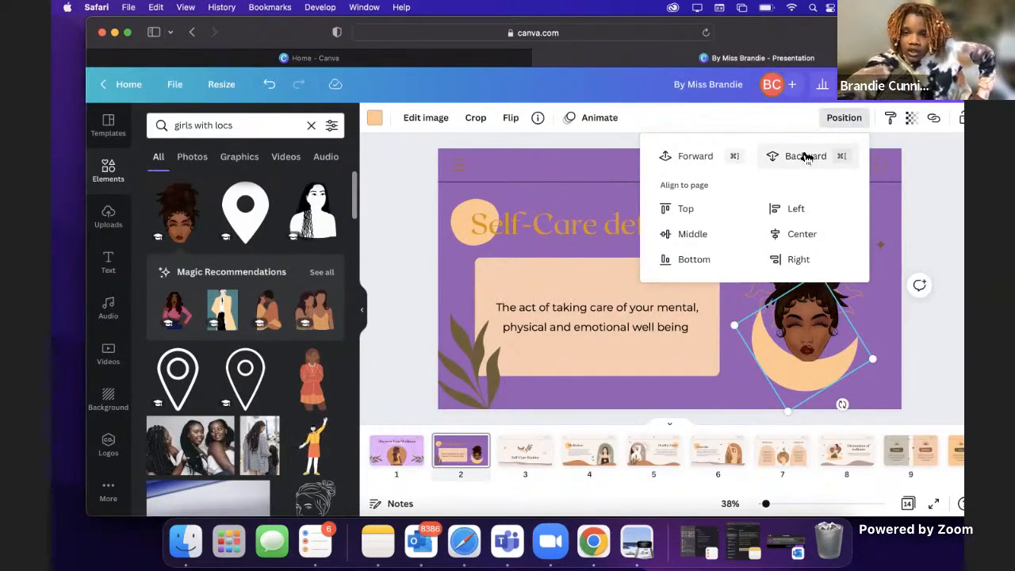
click(696, 157)
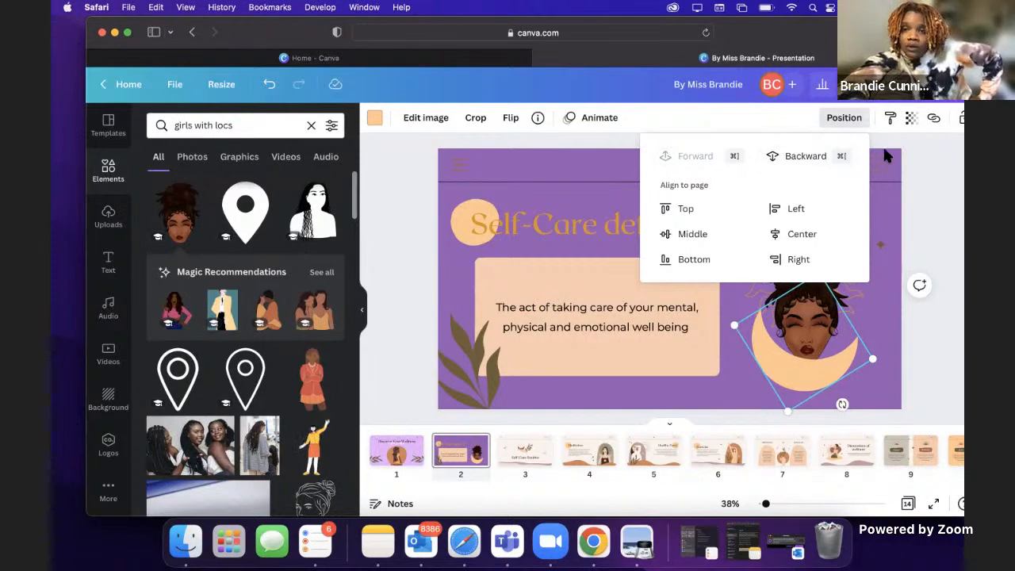
click(899, 171)
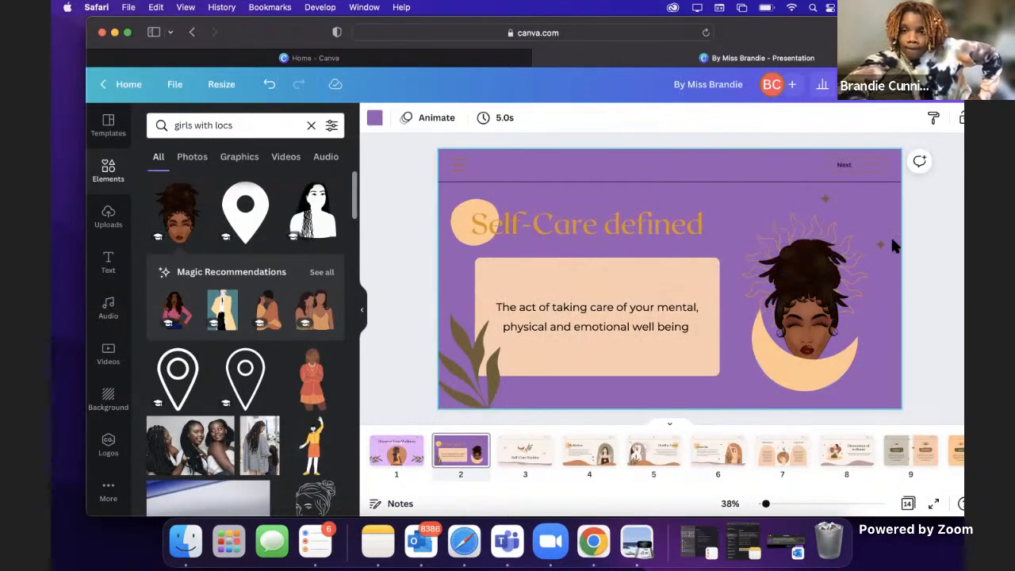
Step: Recolor the outline of the "Next" button on page 2 golden orange from the document colors
click(863, 170)
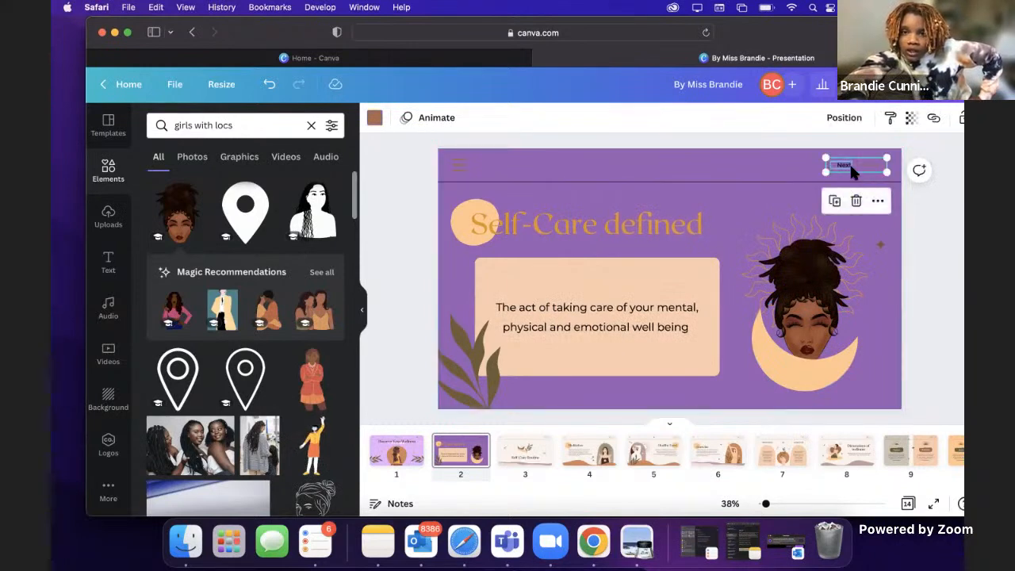
click(376, 119)
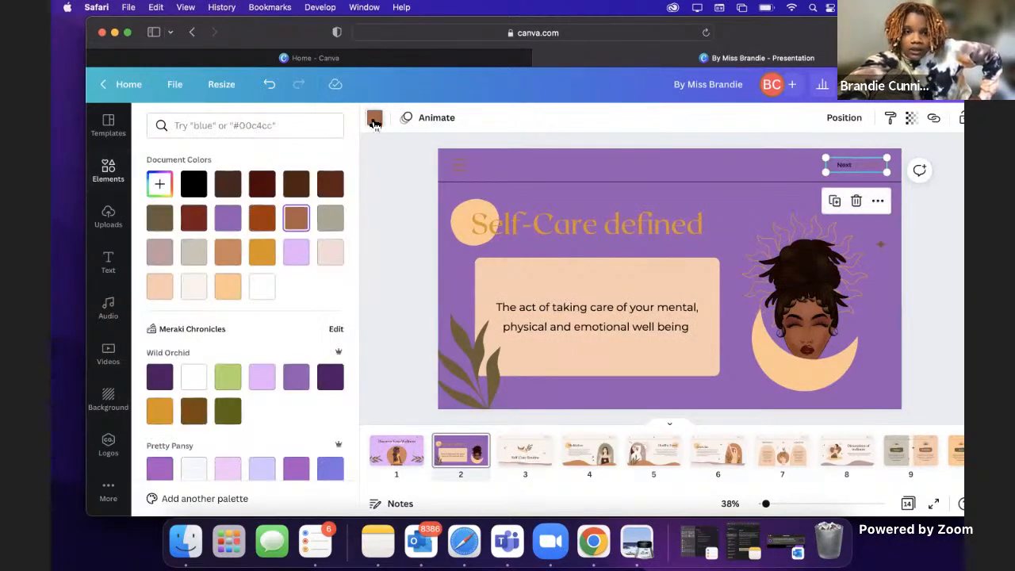
click(262, 252)
click(606, 162)
click(629, 171)
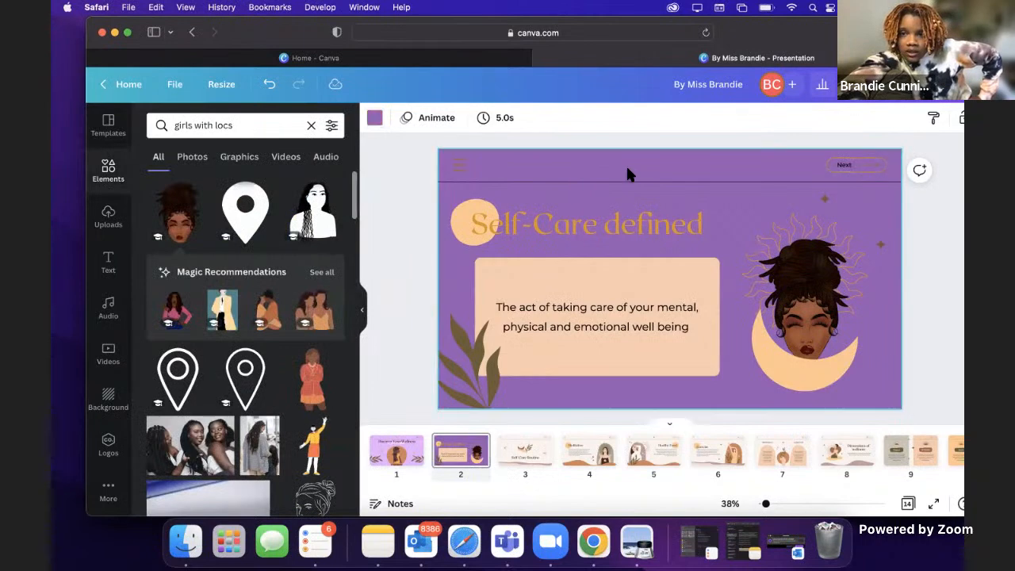
Step: Recolor the arrow in the "Next" button golden orange from the Wild Orchid palette
click(871, 165)
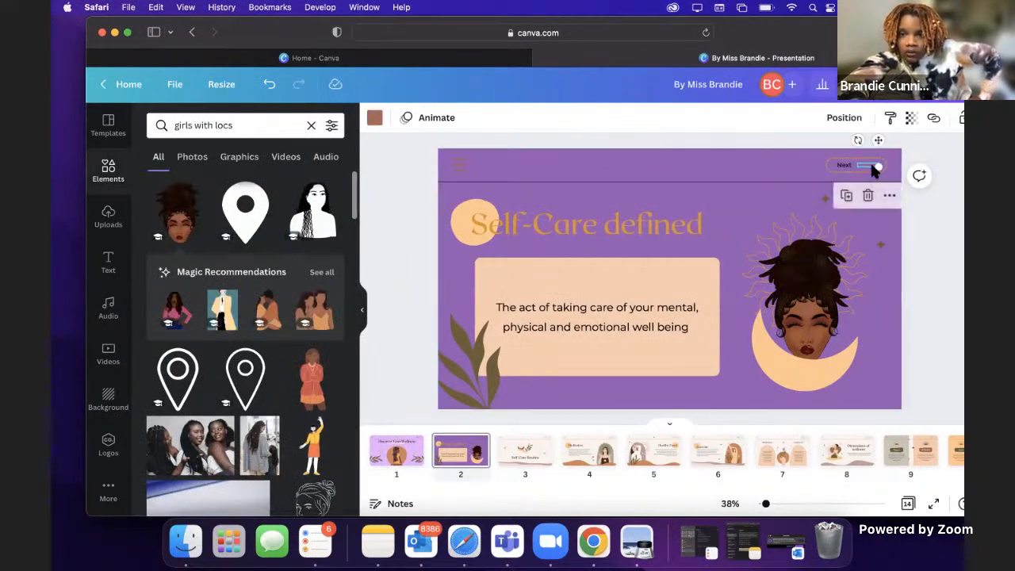
click(377, 119)
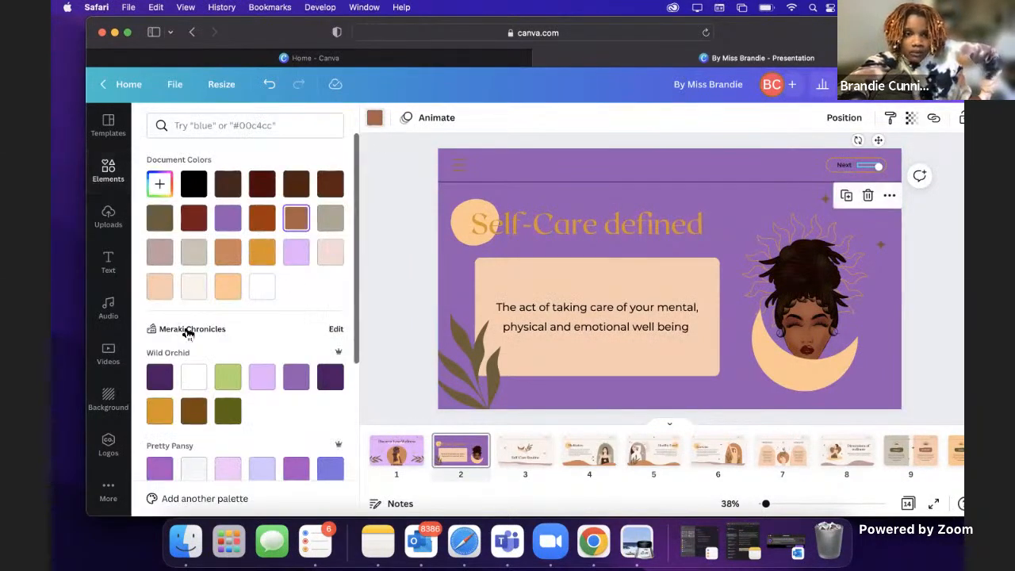
click(159, 411)
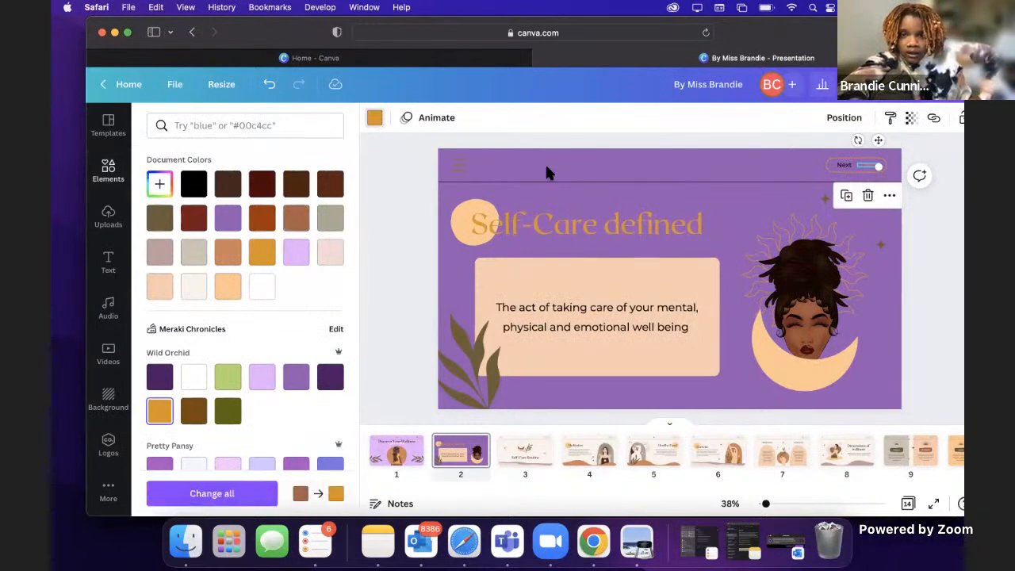
click(547, 172)
Step: Check the design of the cover page and return to the "Self-Care defined" page
click(655, 232)
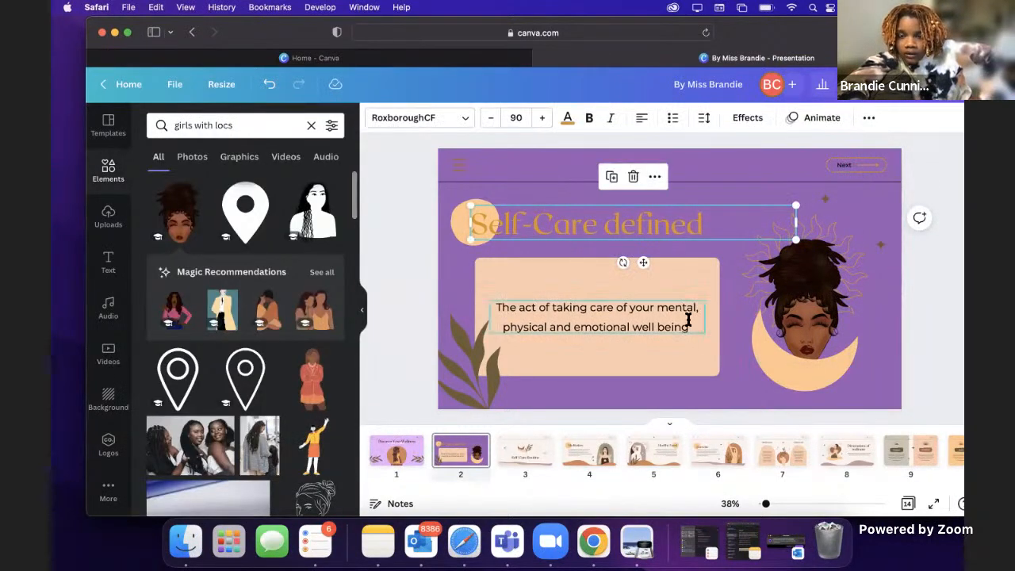
click(394, 457)
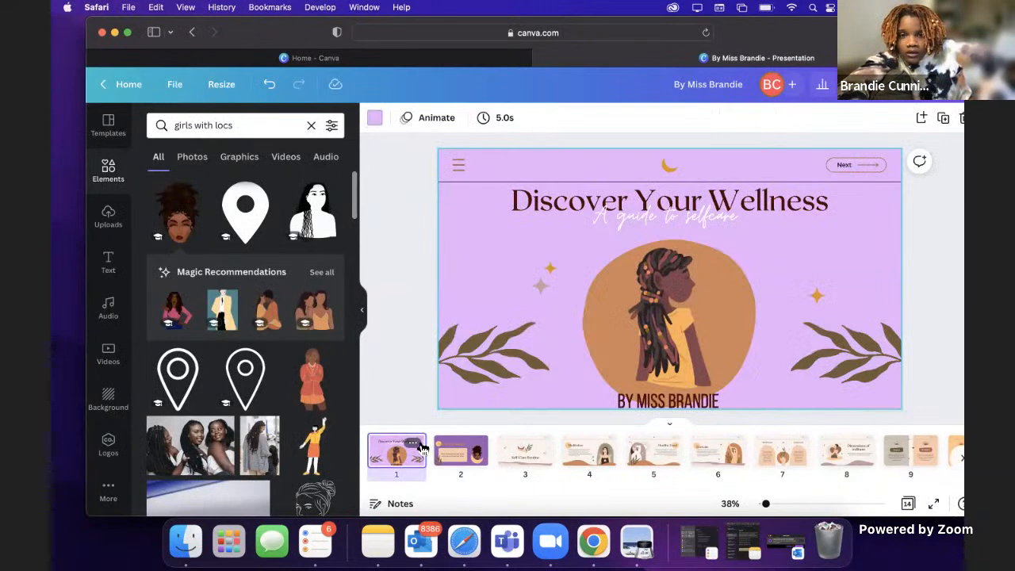
click(464, 454)
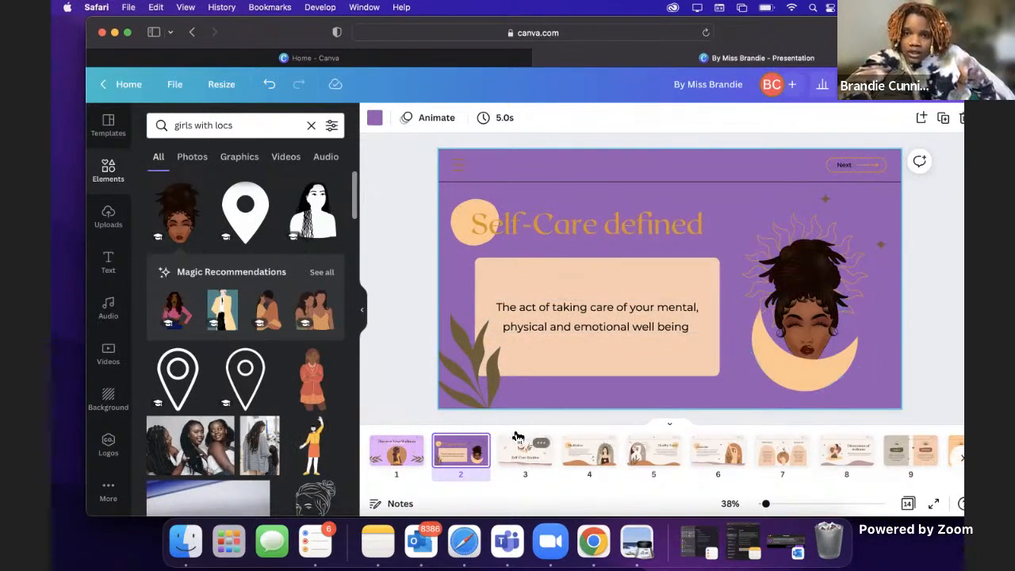
Step: Apply the Typewriter text animation to the "Self-Care defined" heading and the Shift animation to the definition text
click(528, 224)
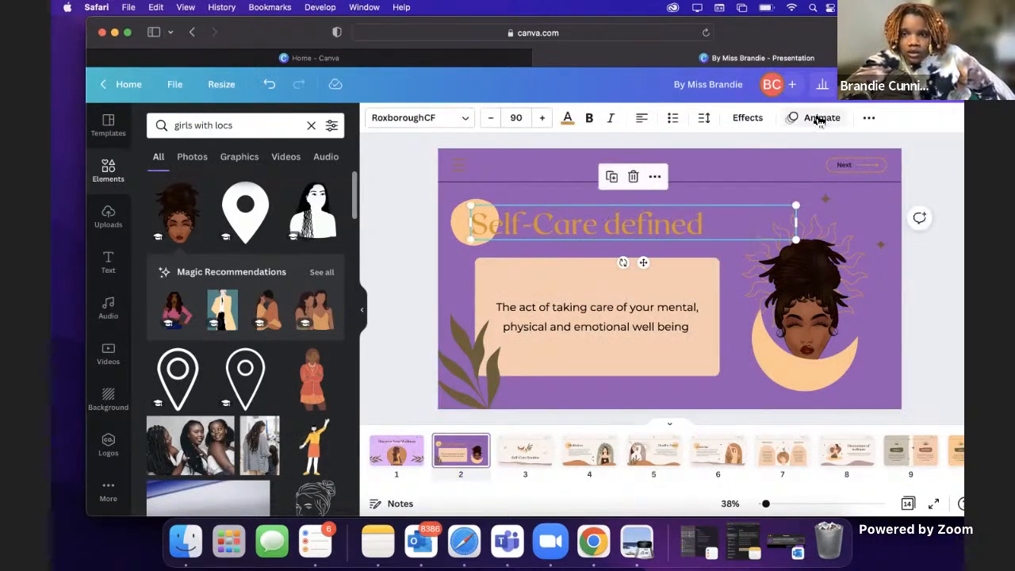
click(820, 119)
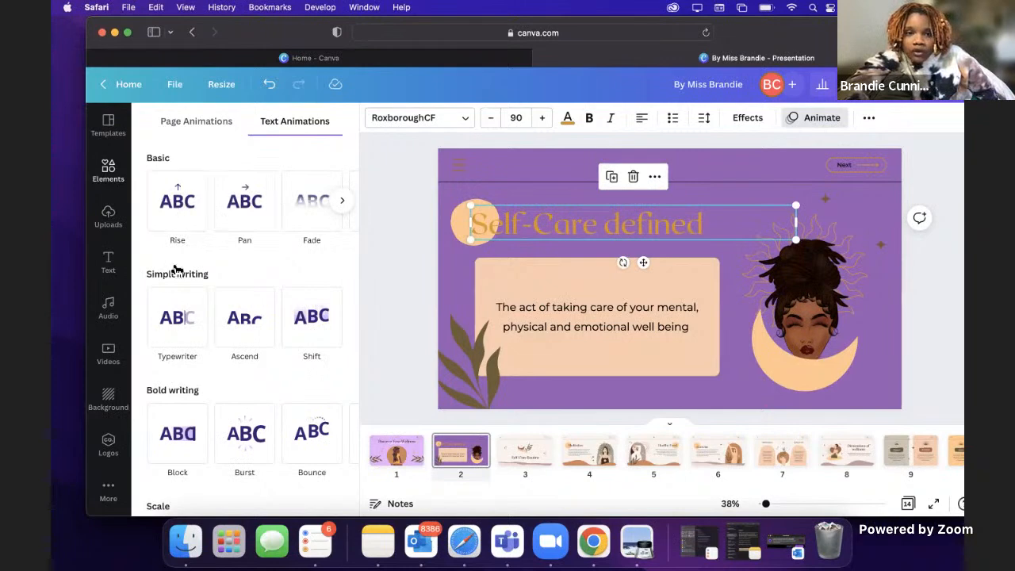
click(187, 315)
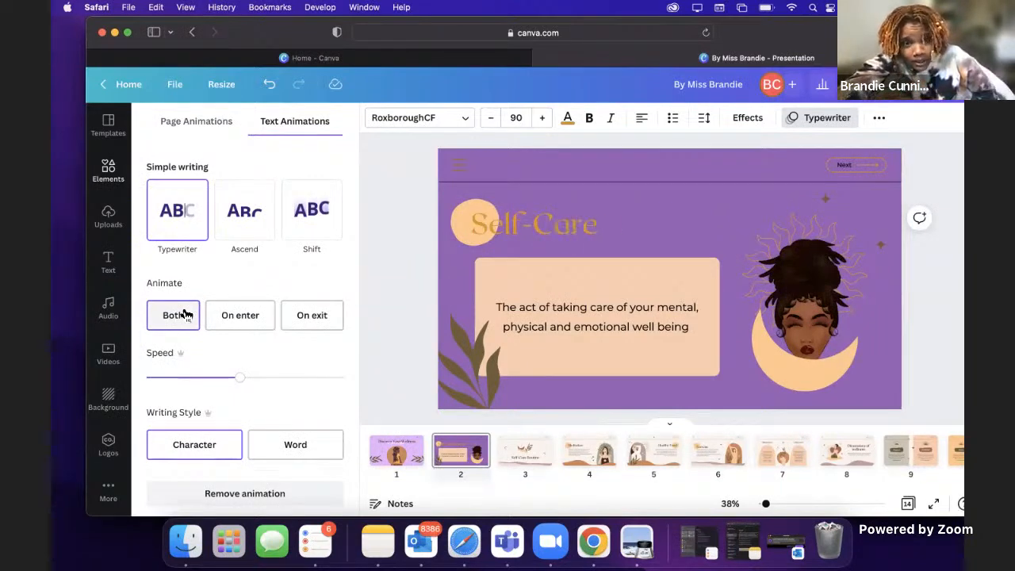
click(501, 321)
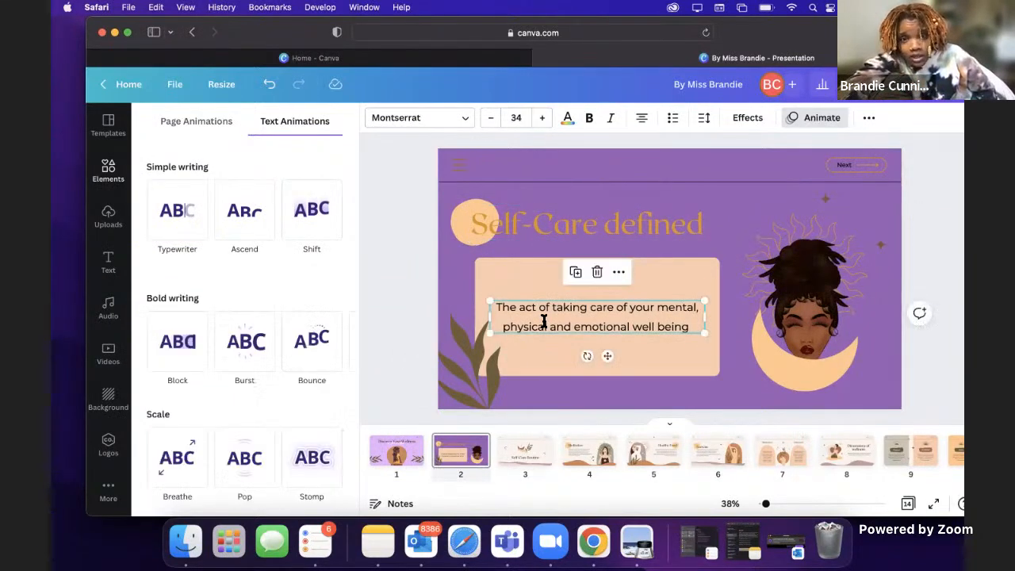
click(328, 220)
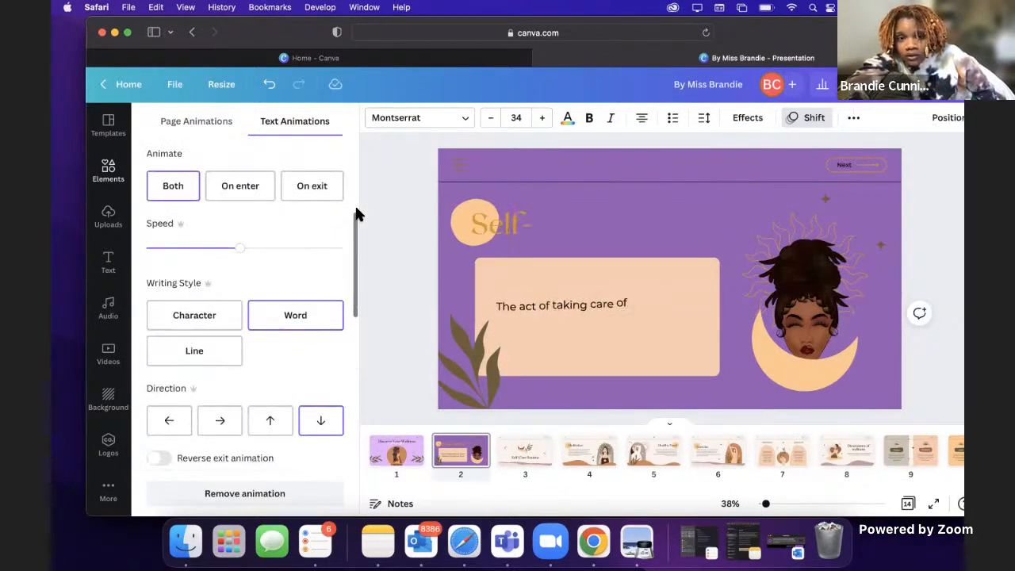
Step: Preview the Exaggerate and Photo Movement page animations on the "Self-Care defined" page
click(206, 127)
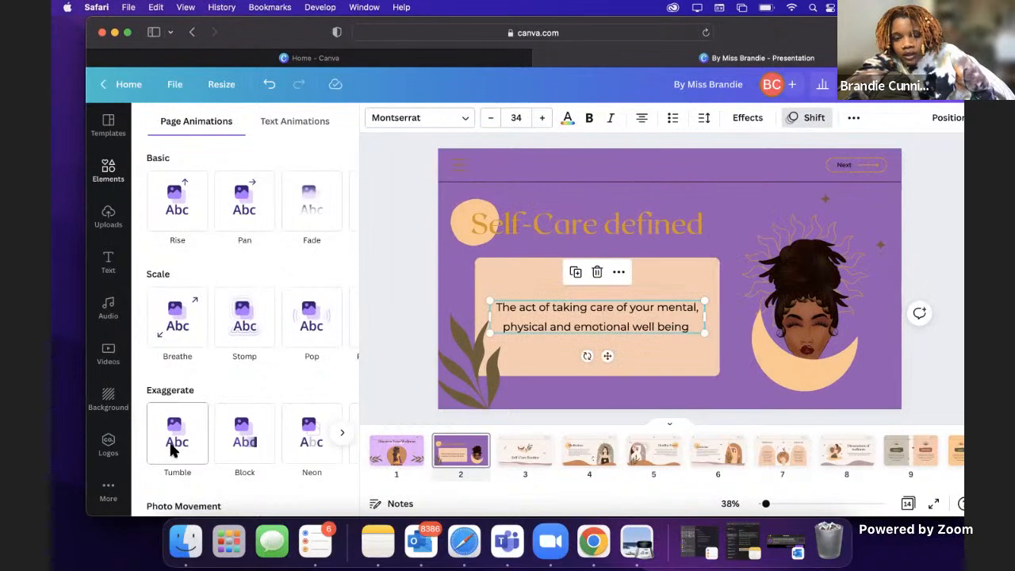
scroll(309, 456, right, 2)
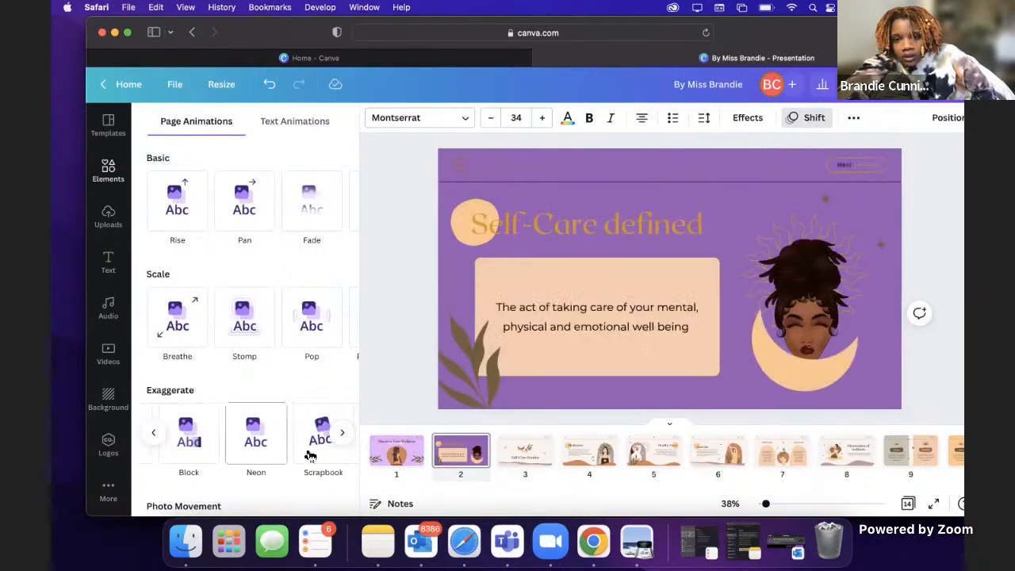
scroll(309, 457, right, 2)
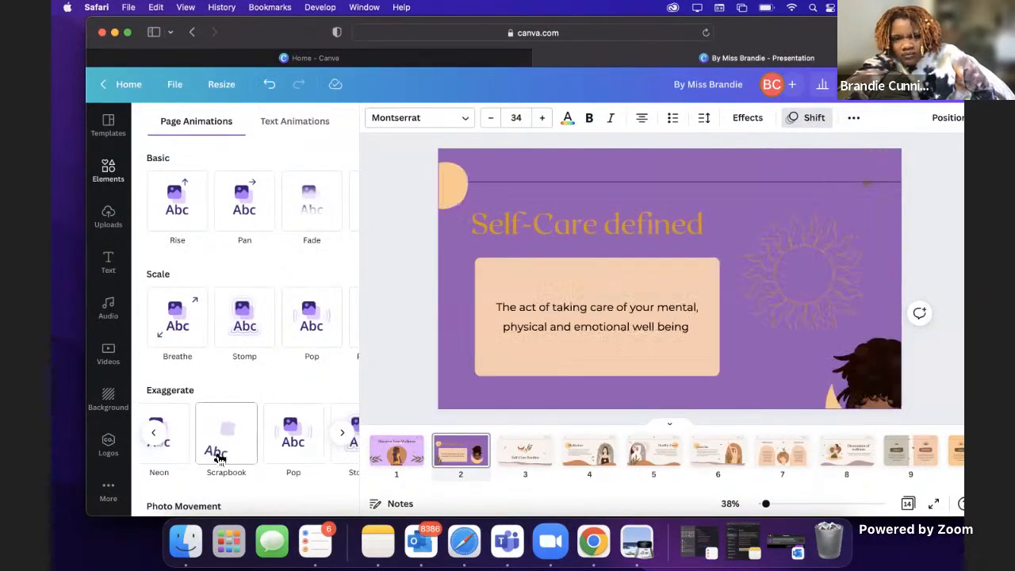
scroll(282, 444, right, 2)
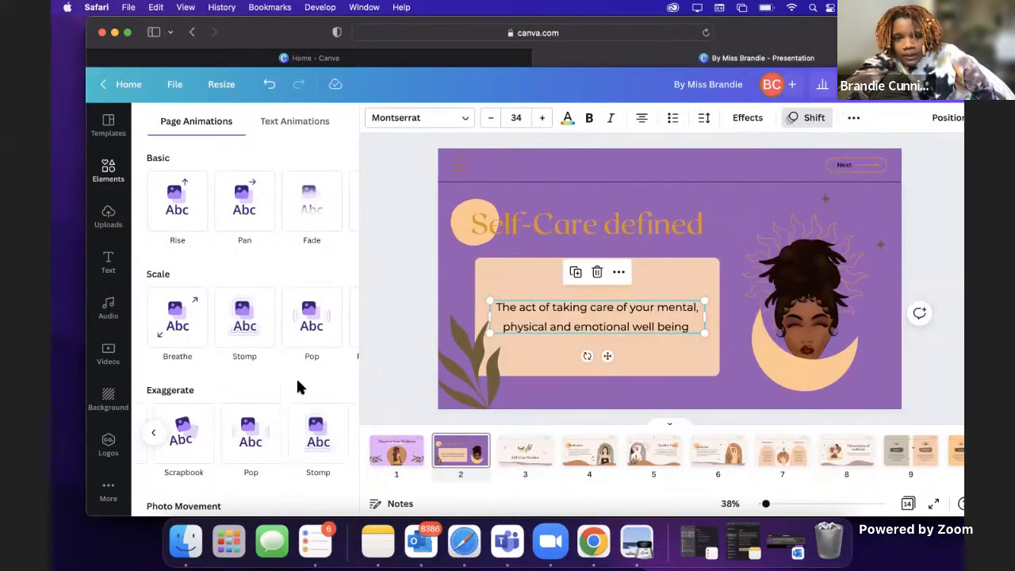
scroll(298, 387, down, 5)
click(188, 340)
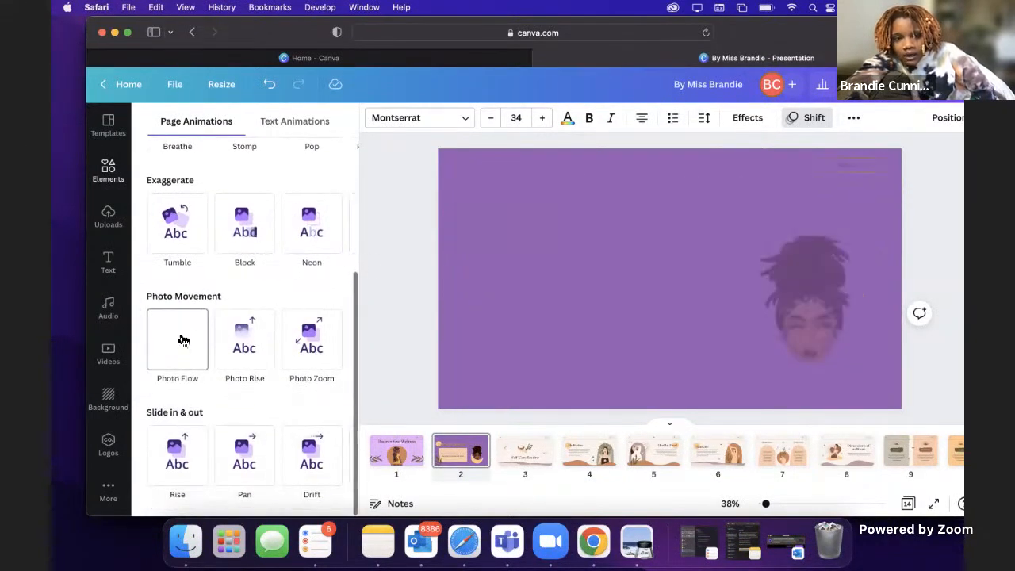
click(236, 330)
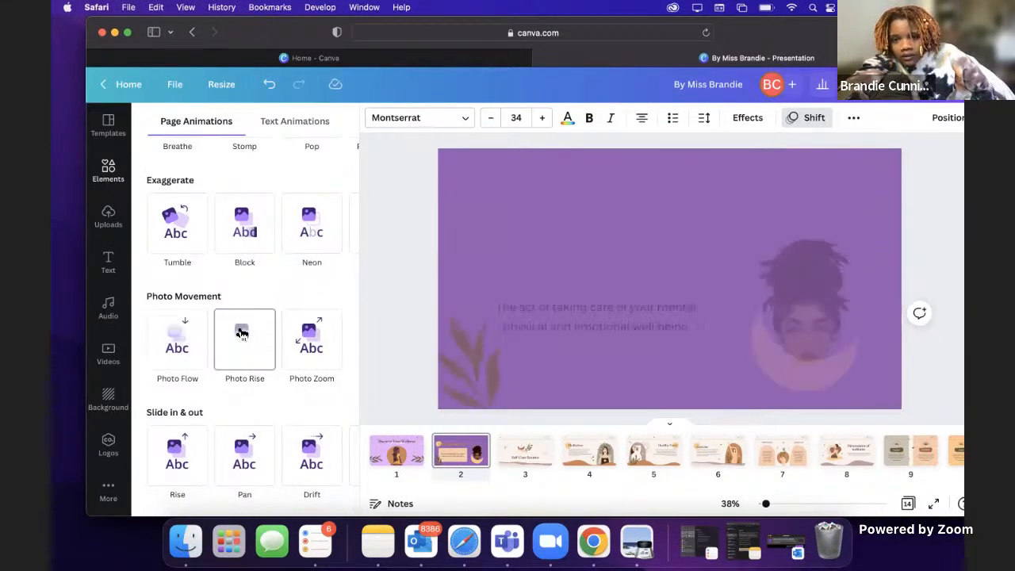
click(307, 334)
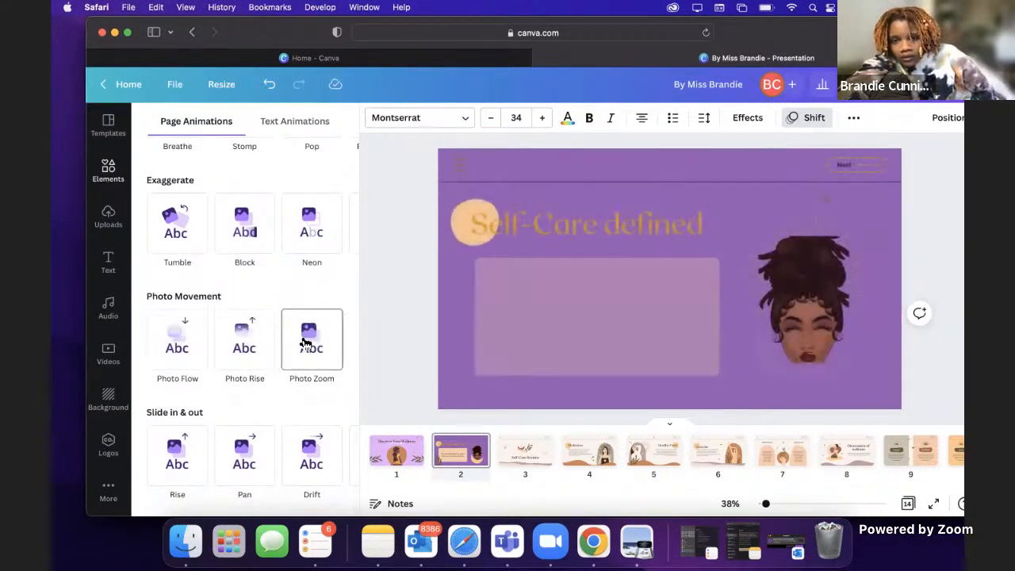
Step: Preview the Slide in & out and Basic page animations, and return to the definition text's animation options
click(178, 456)
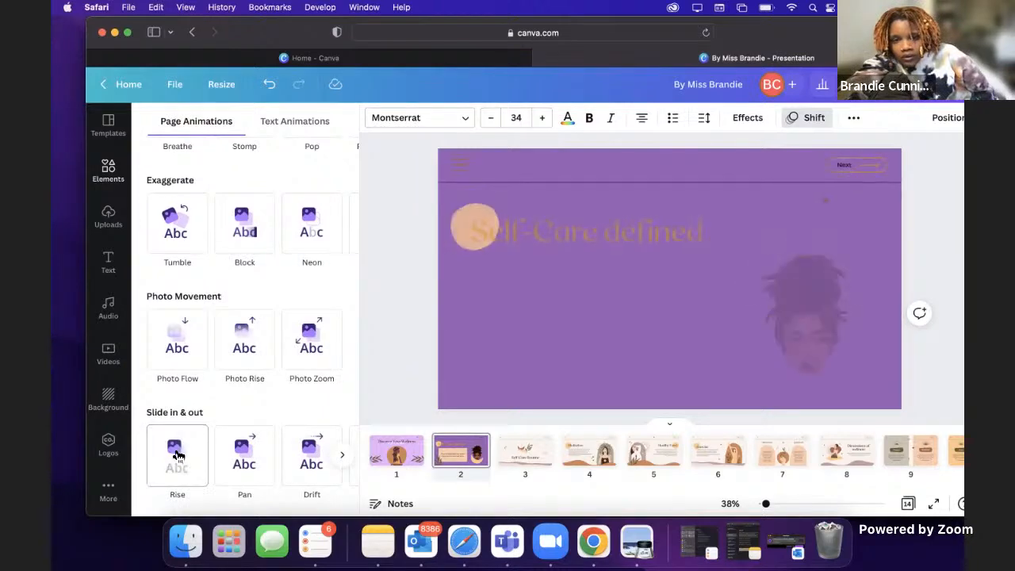
click(245, 458)
click(284, 455)
scroll(285, 457, right, 5)
click(261, 465)
scroll(264, 349, up, 4)
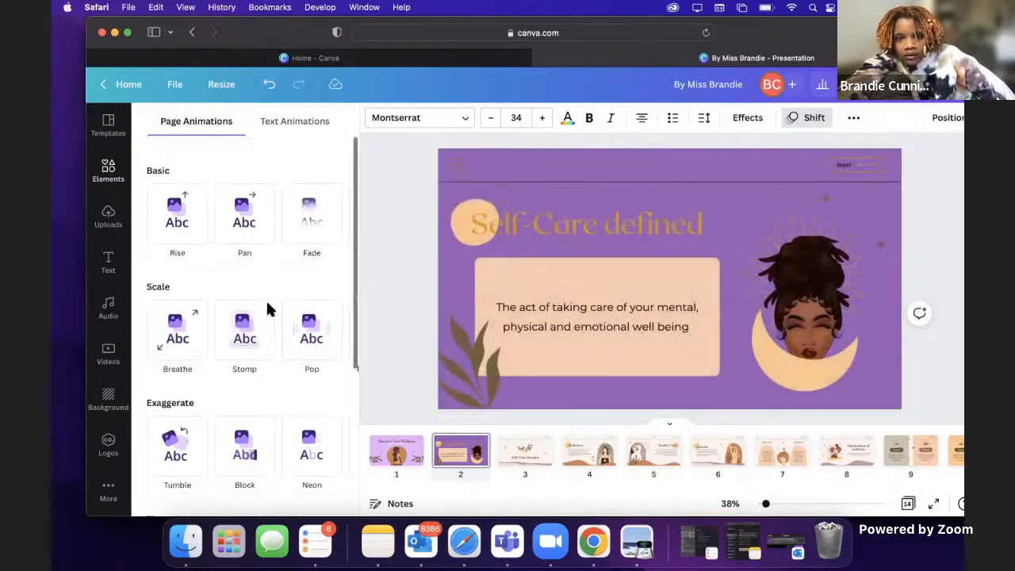
click(245, 213)
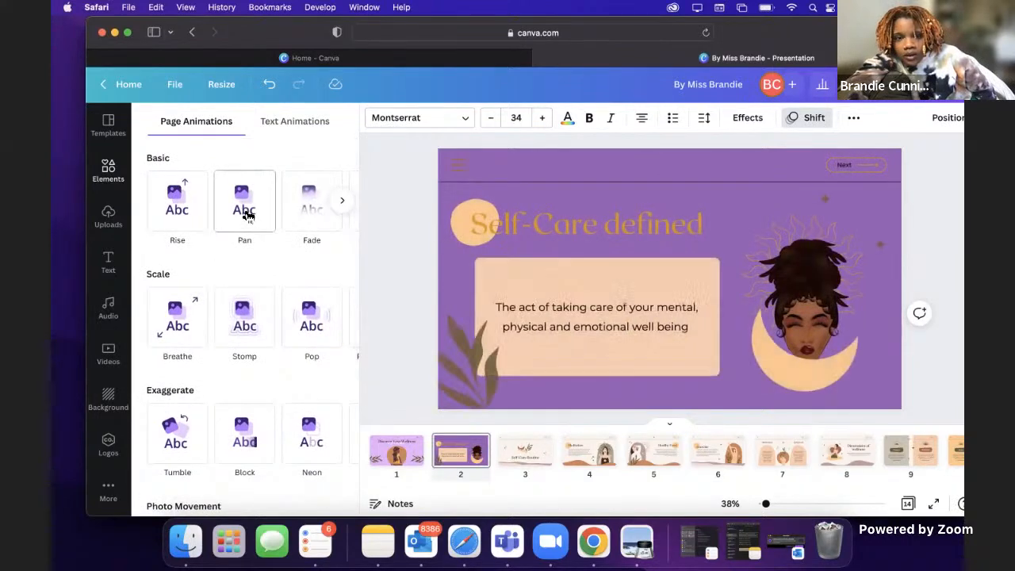
click(282, 119)
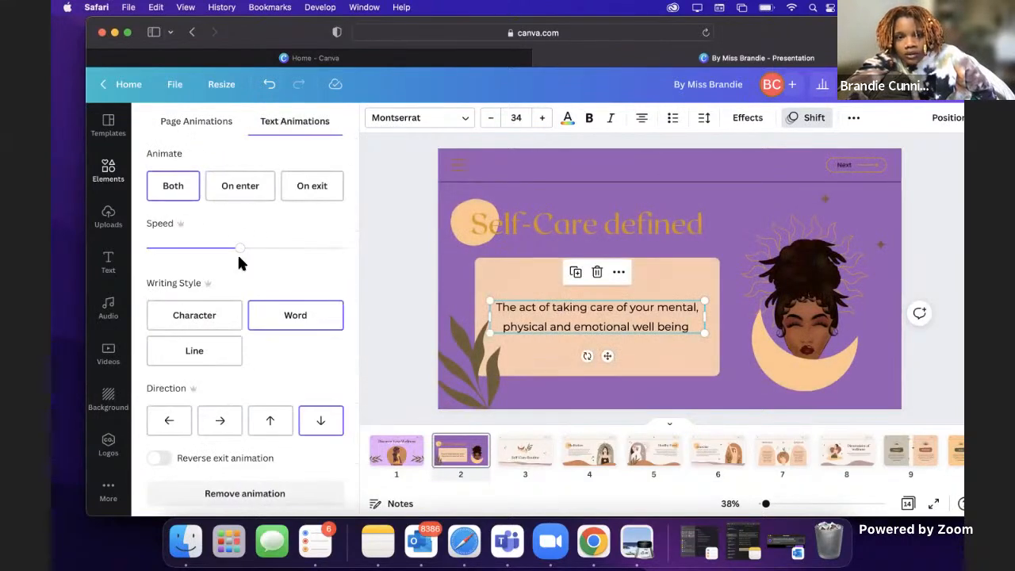
scroll(245, 265, up, 3)
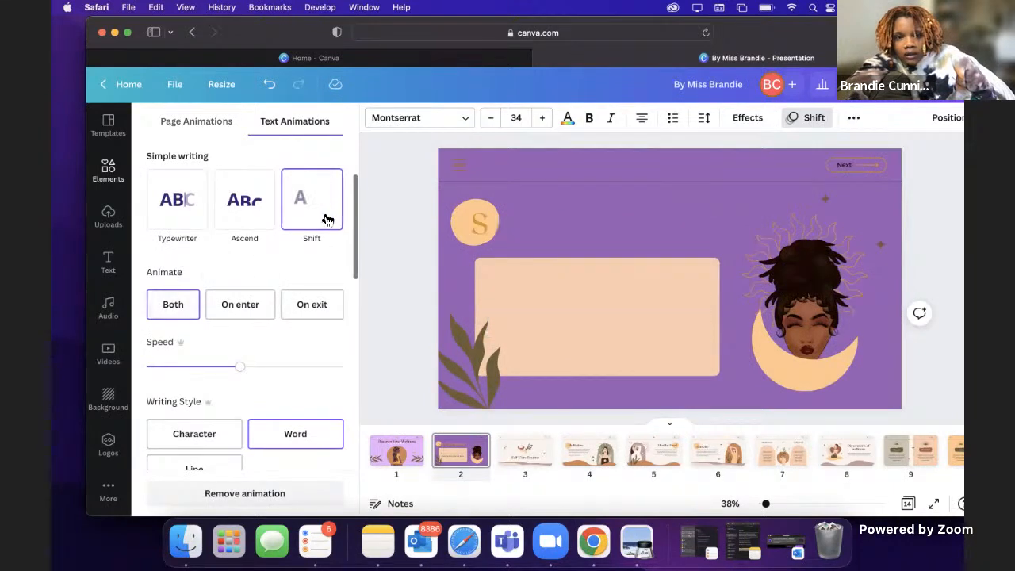
Step: Apply the Rise page animation to the "Discover Your Wellness" cover page
click(392, 452)
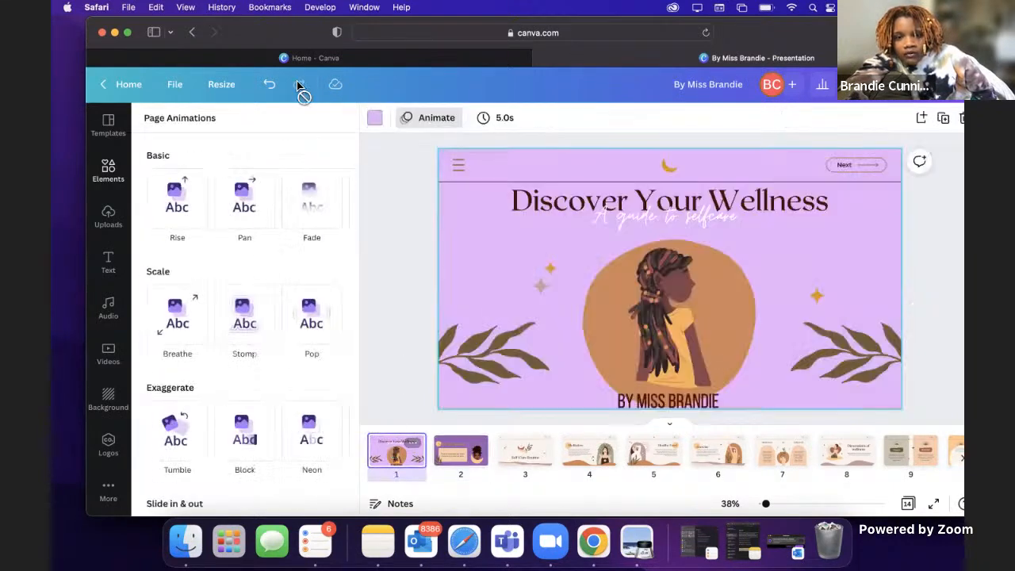
click(180, 211)
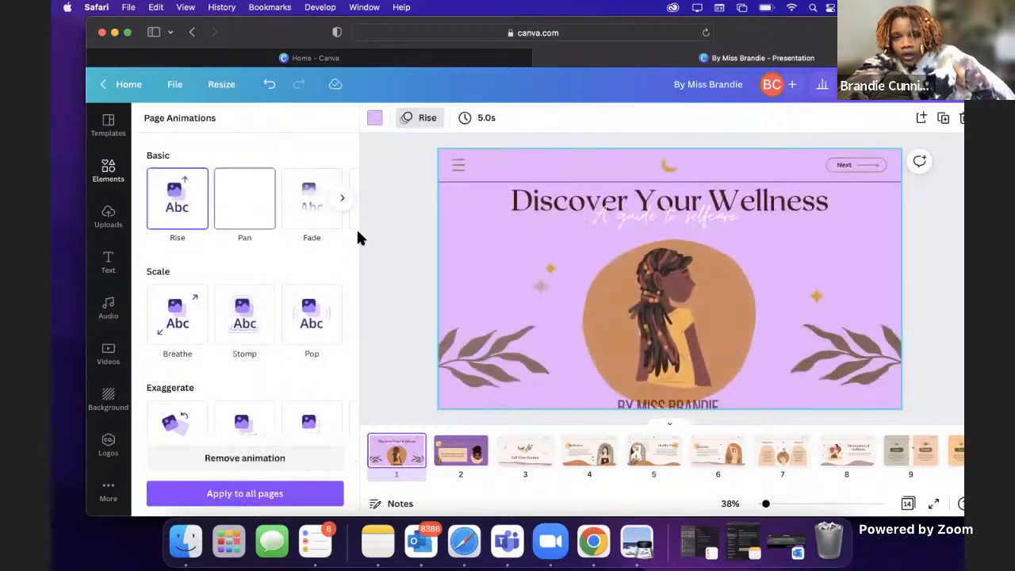
Step: Present the design full screen in Standard mode to check the animations on the first two pages, and exit the presentation
click(873, 84)
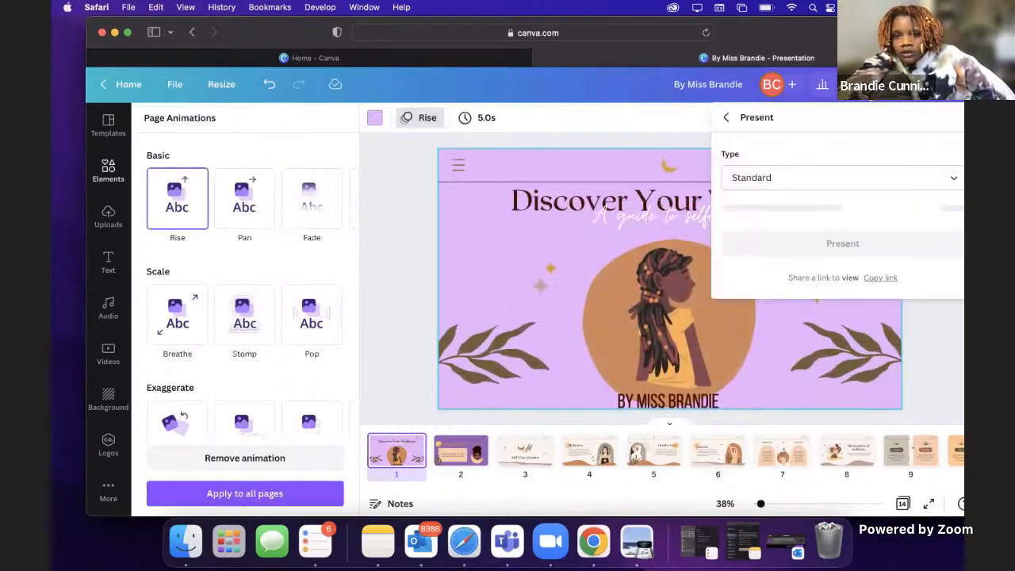
click(838, 214)
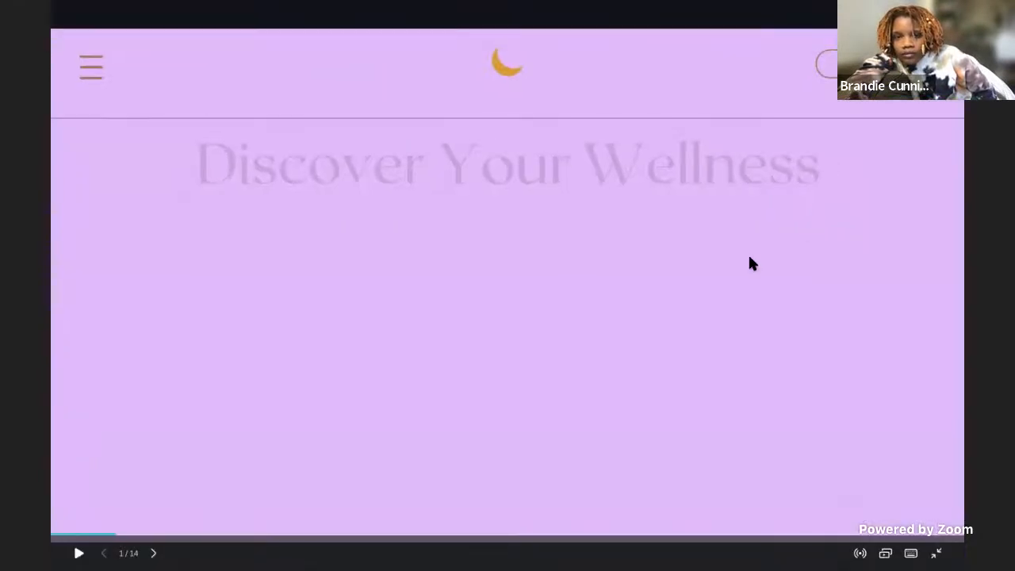
click(620, 310)
click(619, 311)
key(Left)
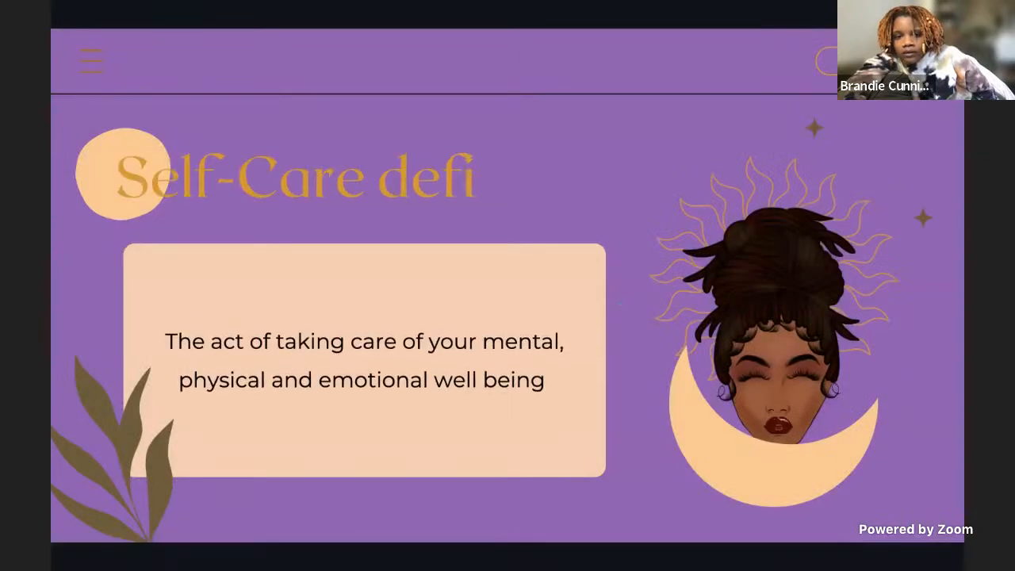
key(Left)
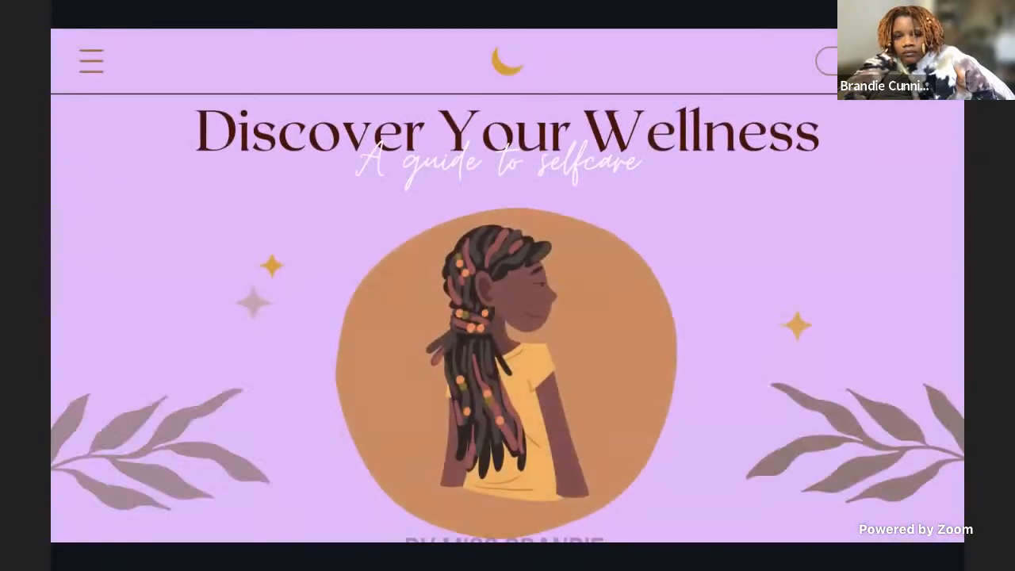
key(Right)
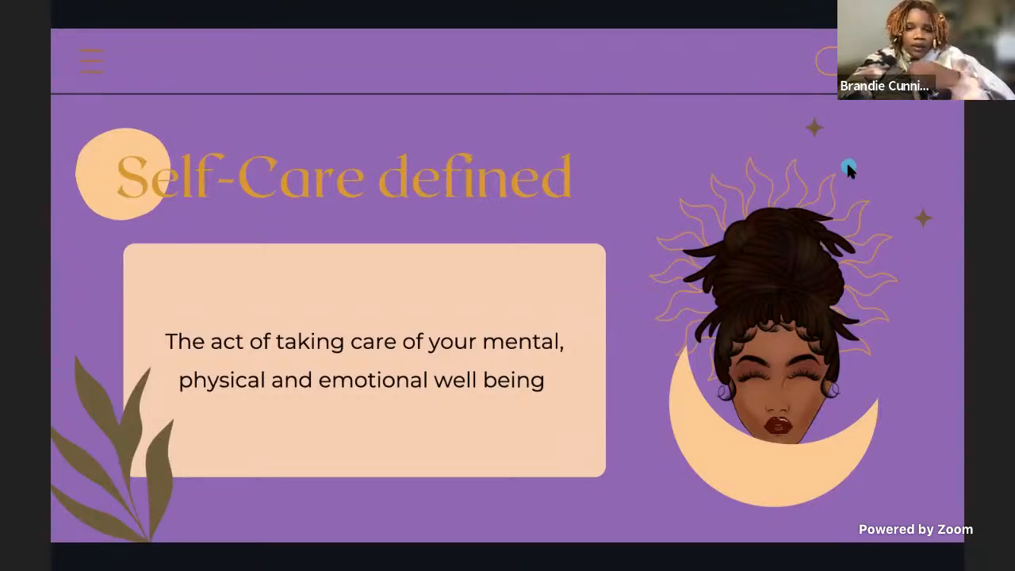
key(Escape)
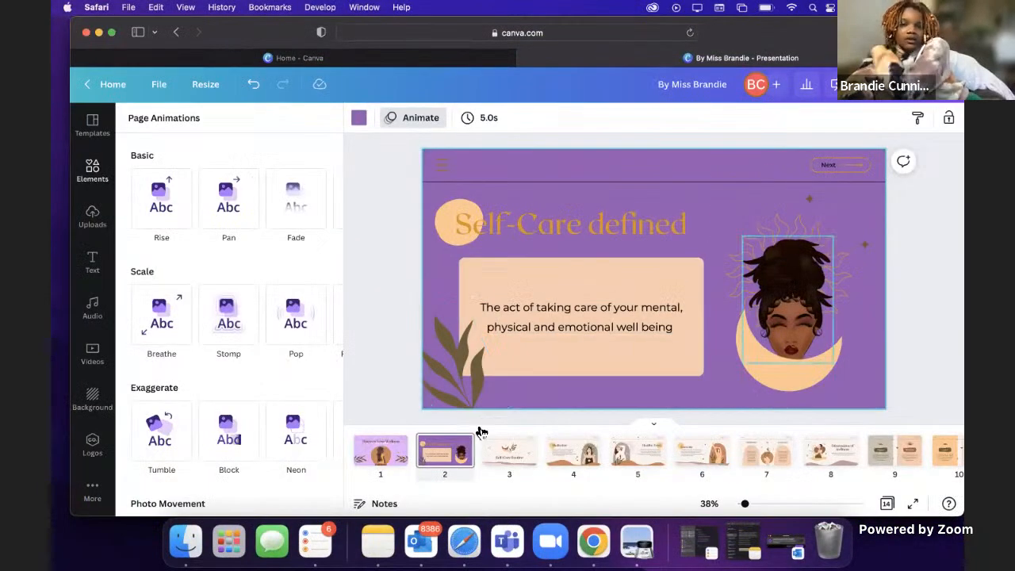
Step: Move the "Self-Care Routine" page to position 5 and review the "Mindfulness/Judgement" and "Physical/Emotional" pages
click(496, 459)
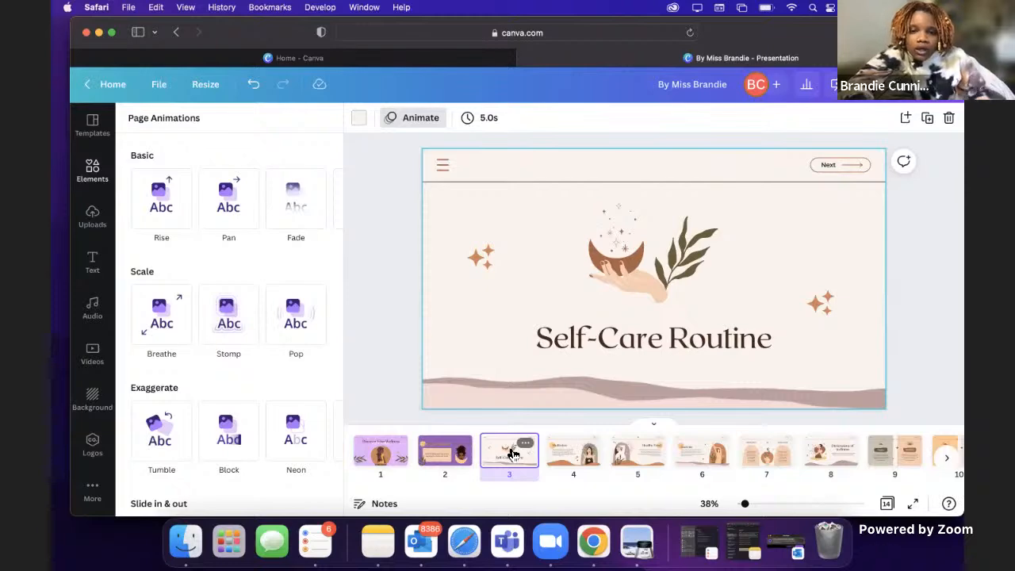
drag(512, 455, 639, 459)
click(765, 459)
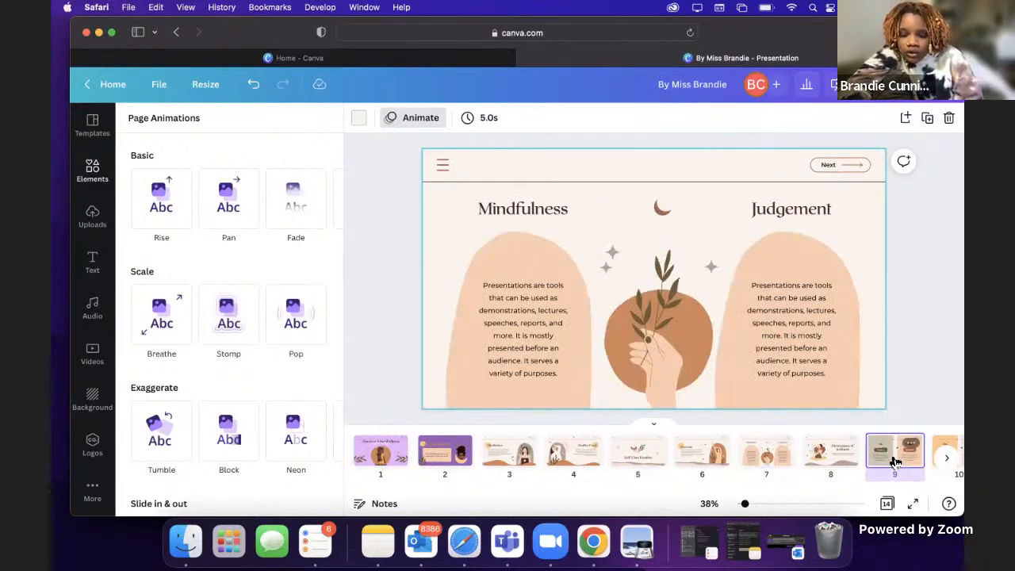
click(896, 456)
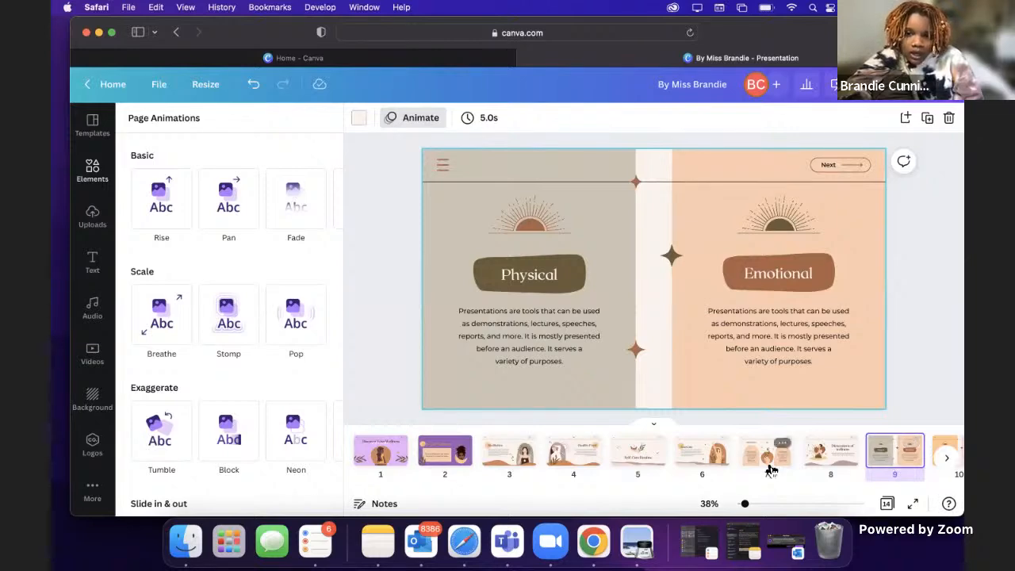
Step: Reorder the pages so "Dimensions of wellness" is page 3, "Physical/Emotional" page 4 and "Mindfulness/Judgement" page 5
click(825, 459)
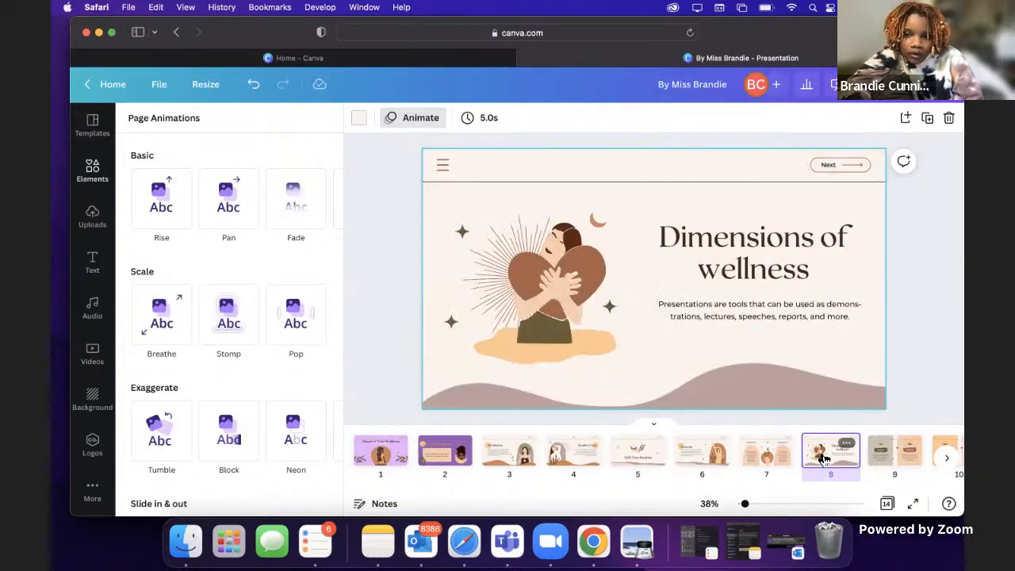
drag(825, 459, 506, 456)
drag(831, 452, 570, 460)
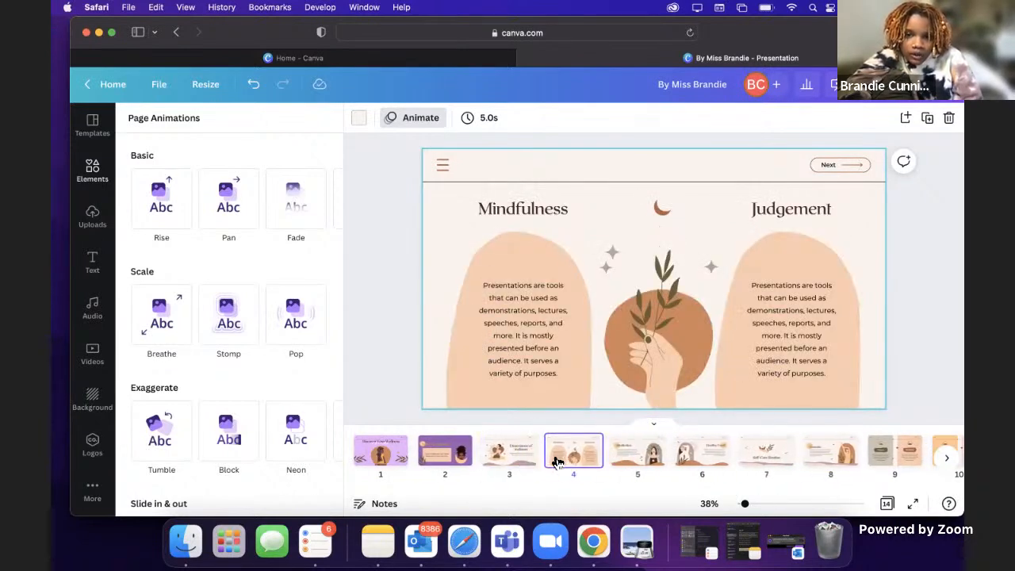
drag(895, 452, 539, 459)
Step: Replace the "Dimensions of wellness" heading on page 3 with "The importance of self-care"
click(524, 451)
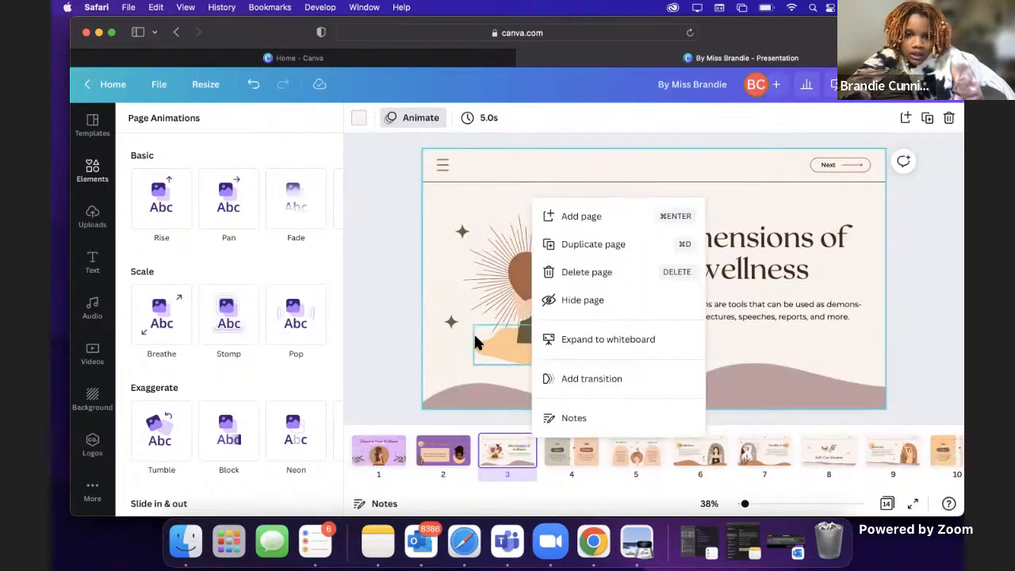
click(512, 345)
click(756, 241)
double_click(756, 240)
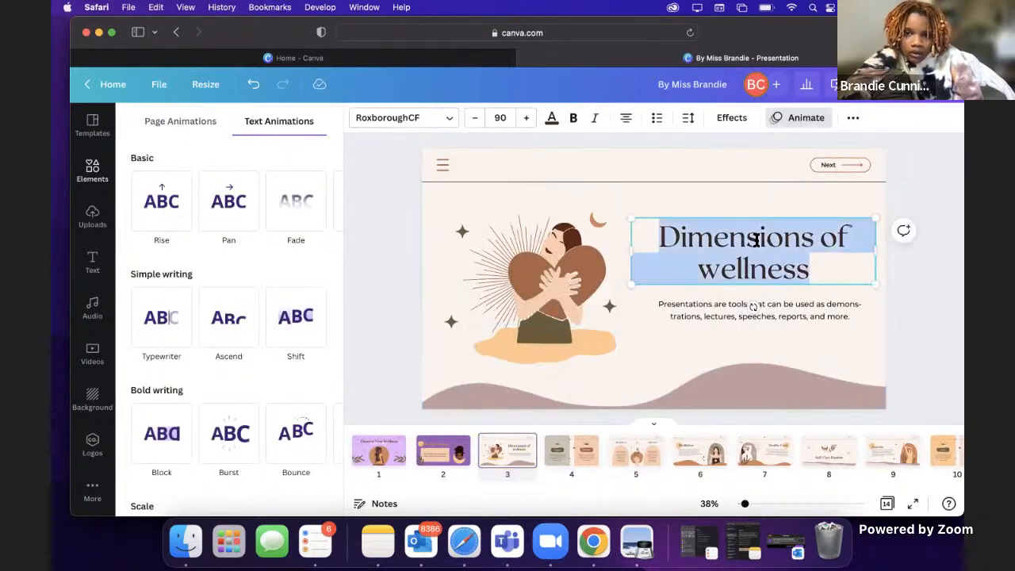
text(The )
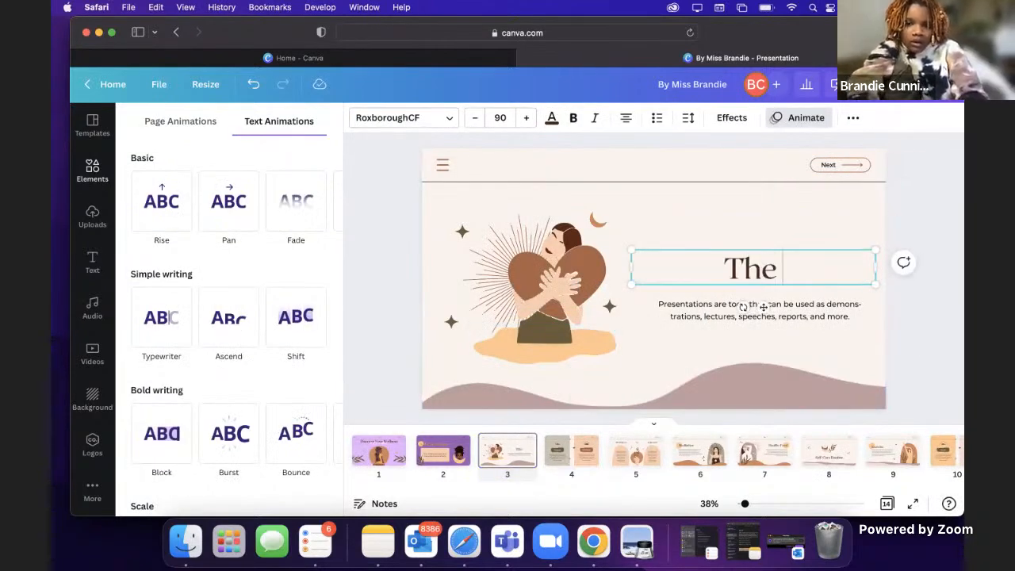
text(importance of seld)
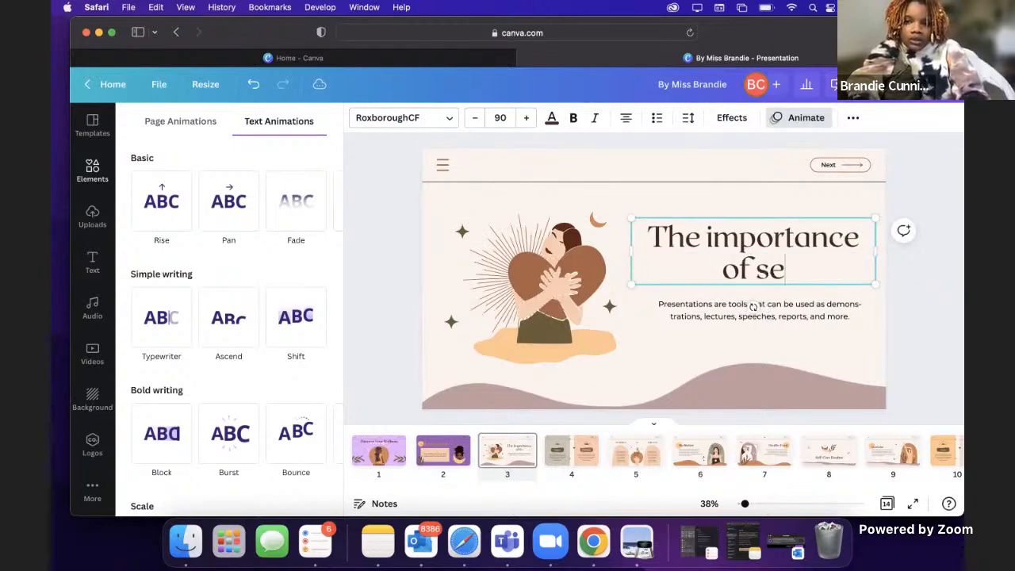
key(BackSpace)
key(BackSpace)
text(f-care)
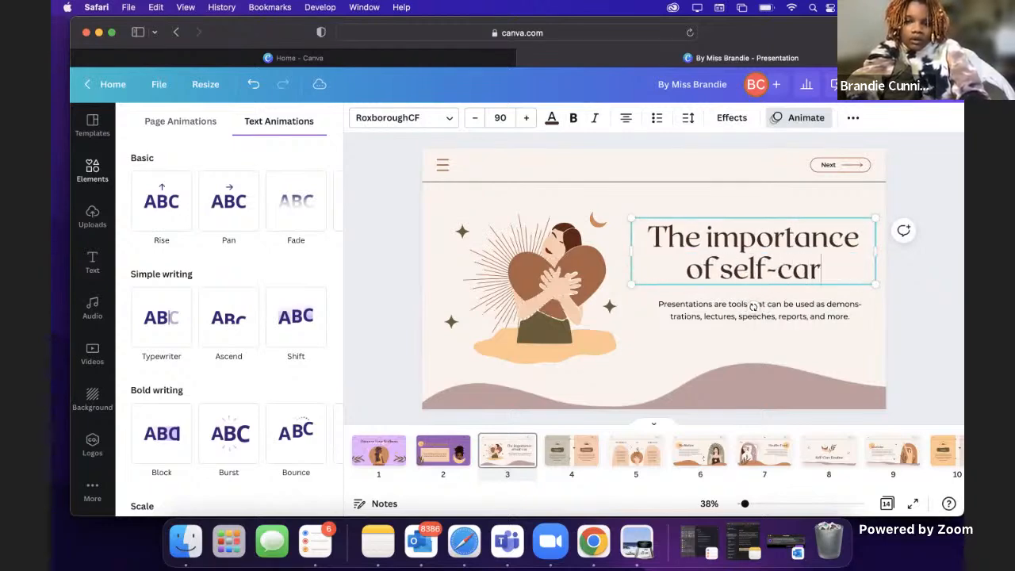
Step: Delete the placeholder paragraph beneath the "The importance of self-care" heading
click(749, 318)
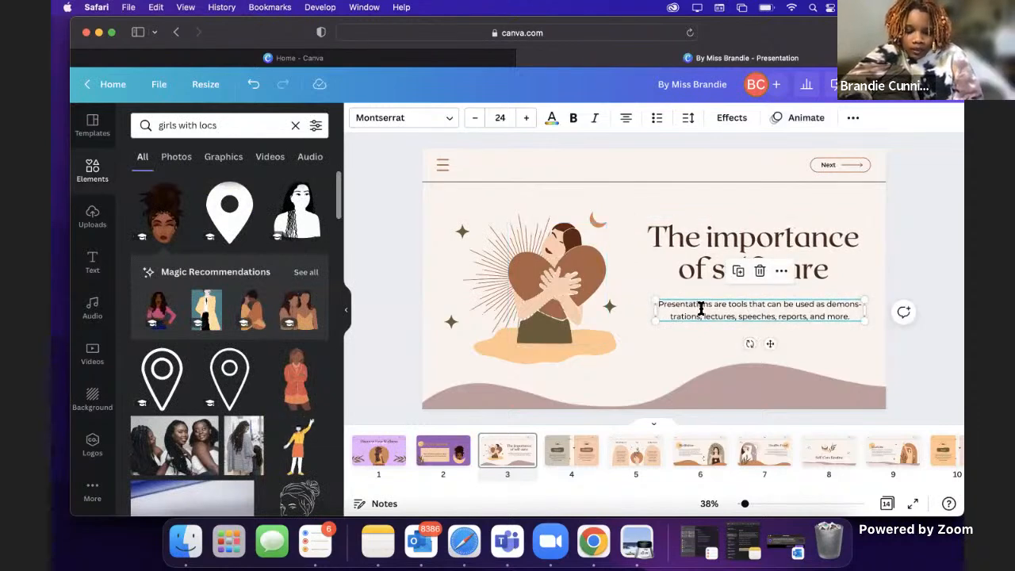
double_click(701, 308)
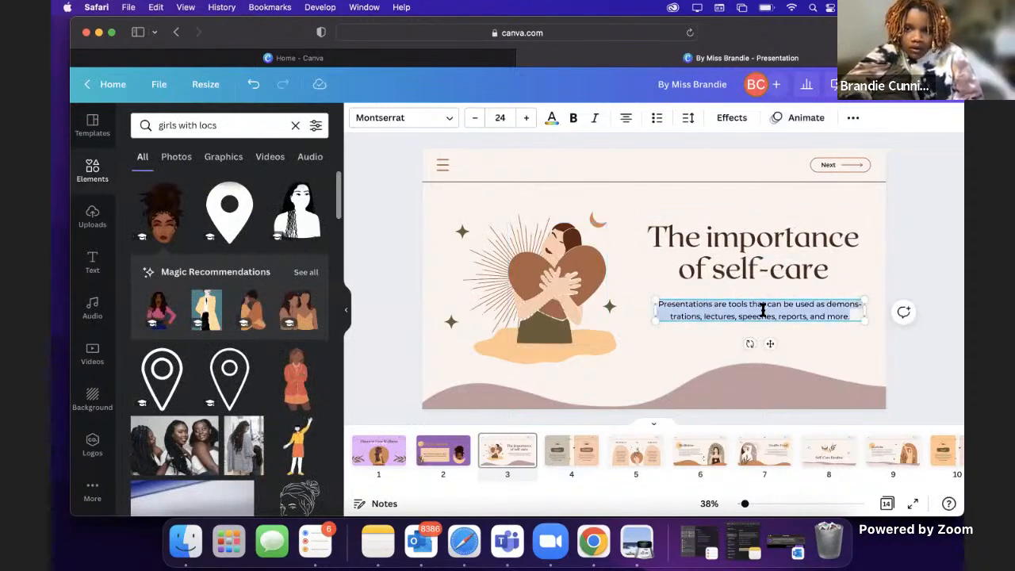
key(BackSpace)
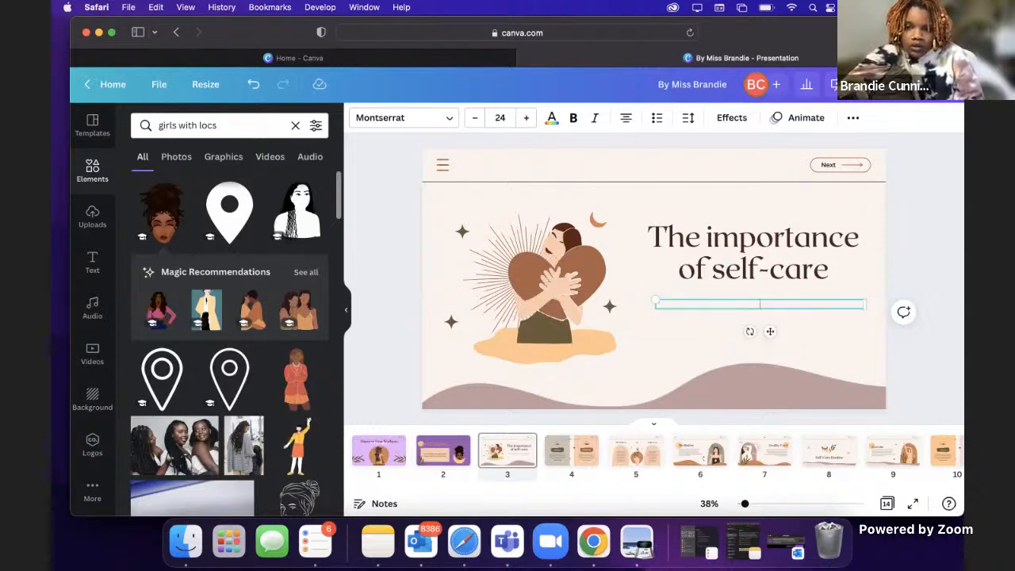
click(744, 389)
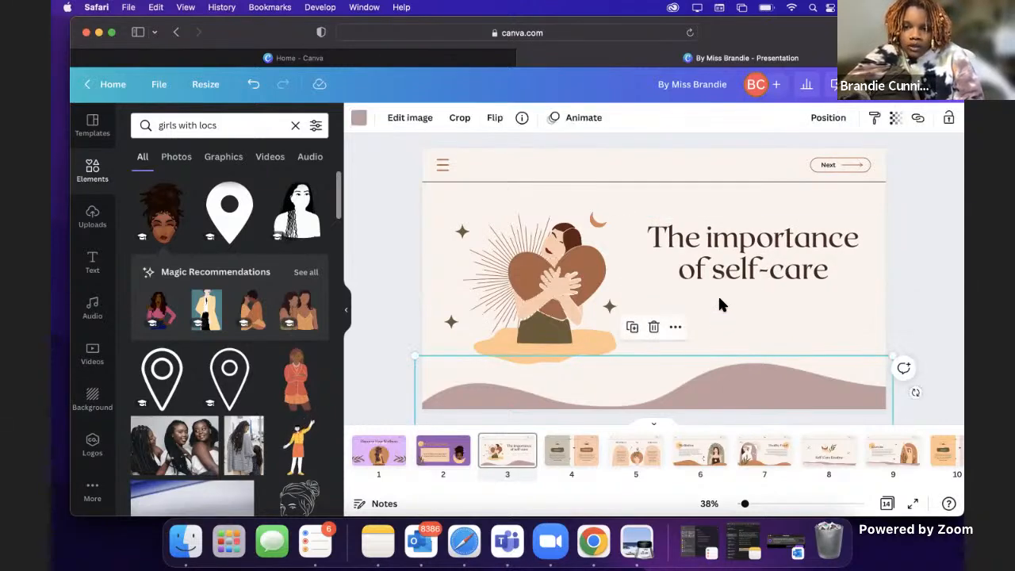
Step: Move the "The importance of self-care" heading down so it sits beside the middle of the illustration
click(718, 295)
click(728, 247)
drag(729, 263, 729, 295)
click(696, 203)
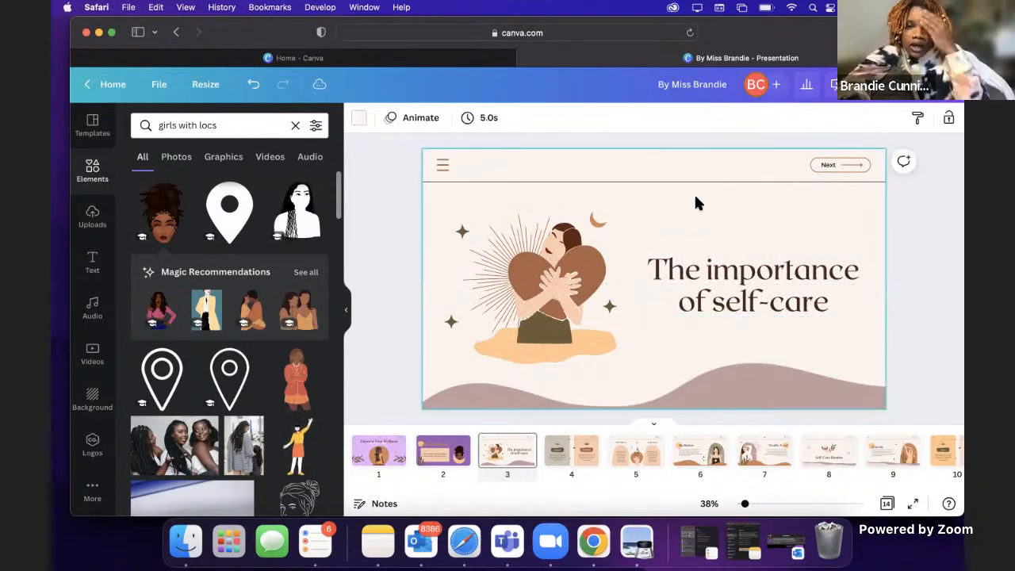
Step: Select the illustration of the woman hugging a heart on page 3
click(560, 238)
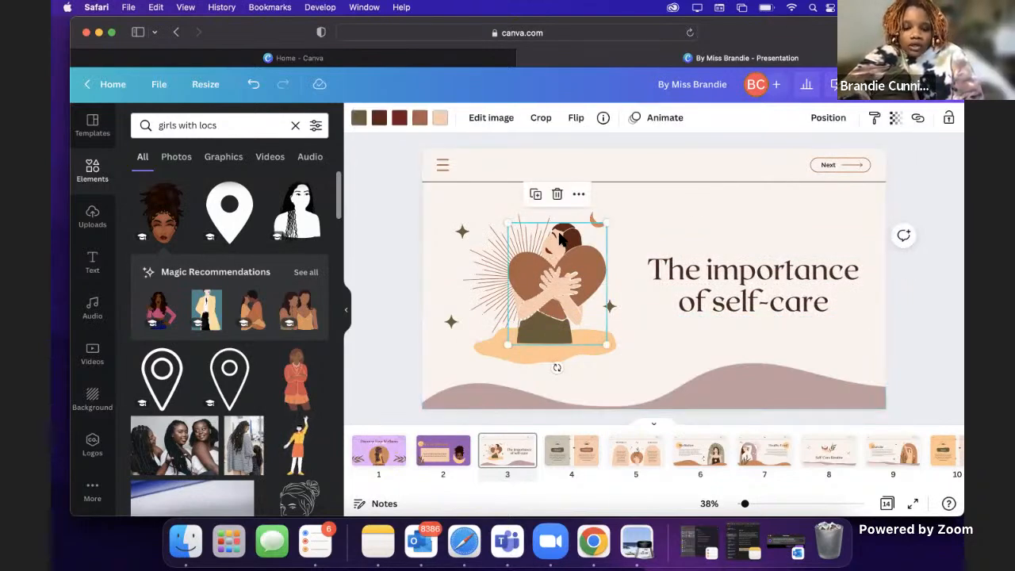
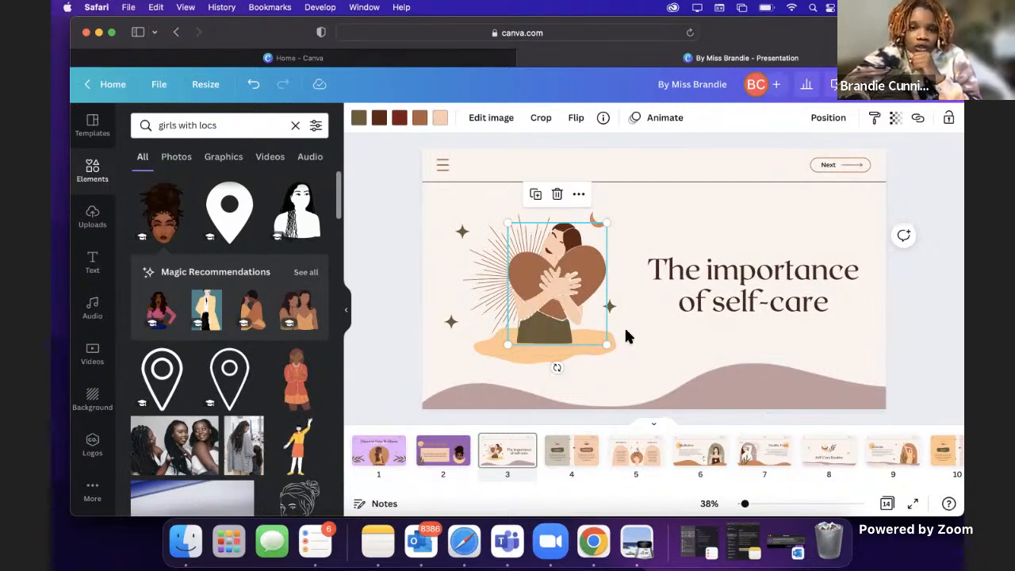
Step: Recolor the woman's skin in the page 3 illustration to brown #995529 and the heart to dark red
click(690, 208)
click(550, 284)
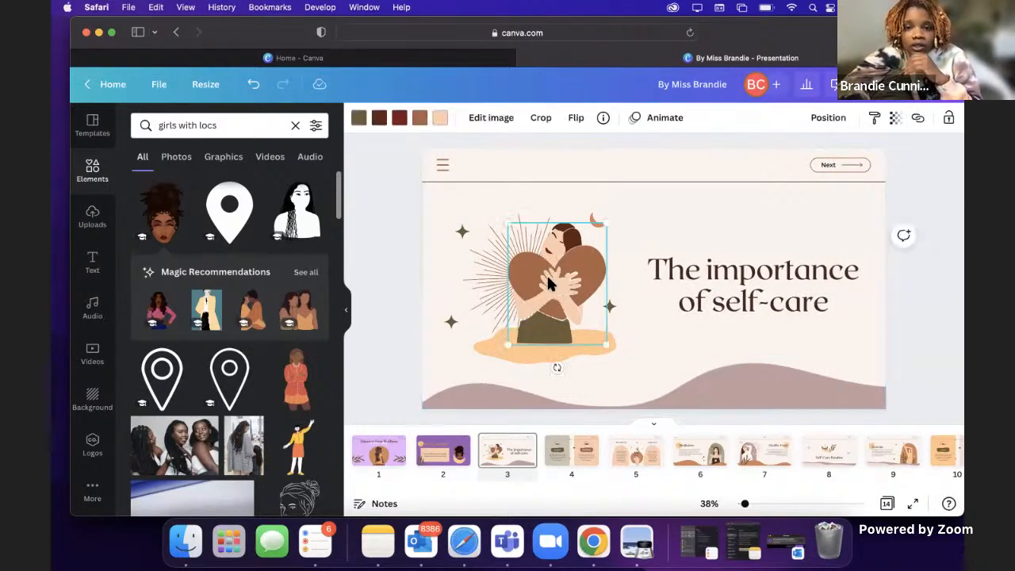
click(440, 119)
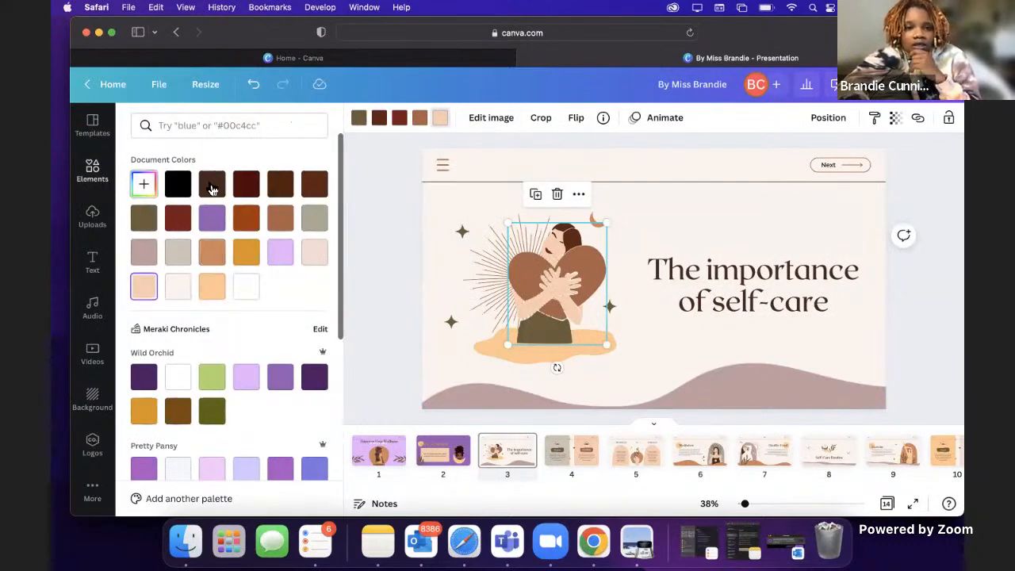
click(141, 187)
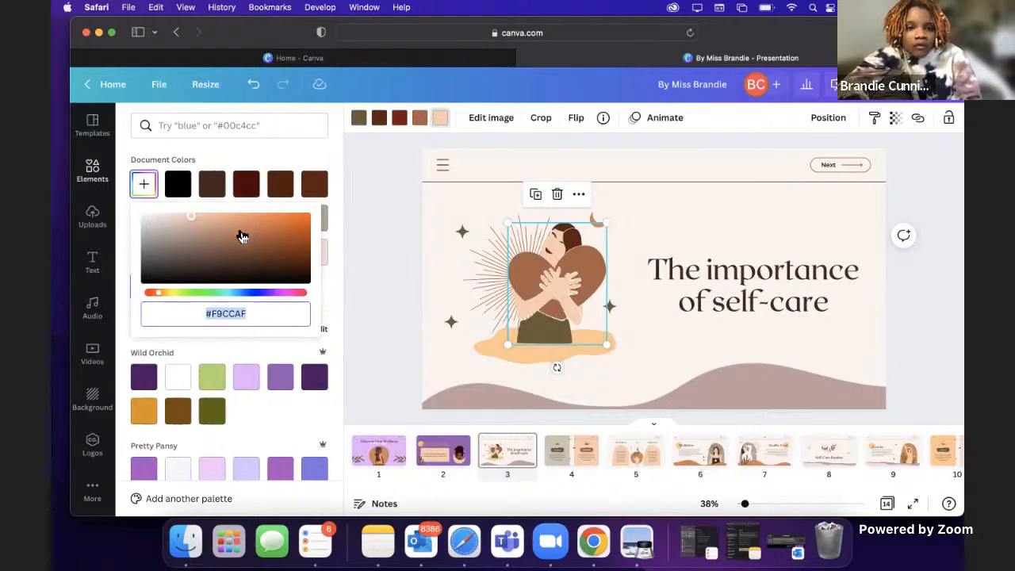
mouse_move(262, 242)
mouse_down()
mouse_move(283, 242)
mouse_move(297, 263)
mouse_move(265, 241)
mouse_up()
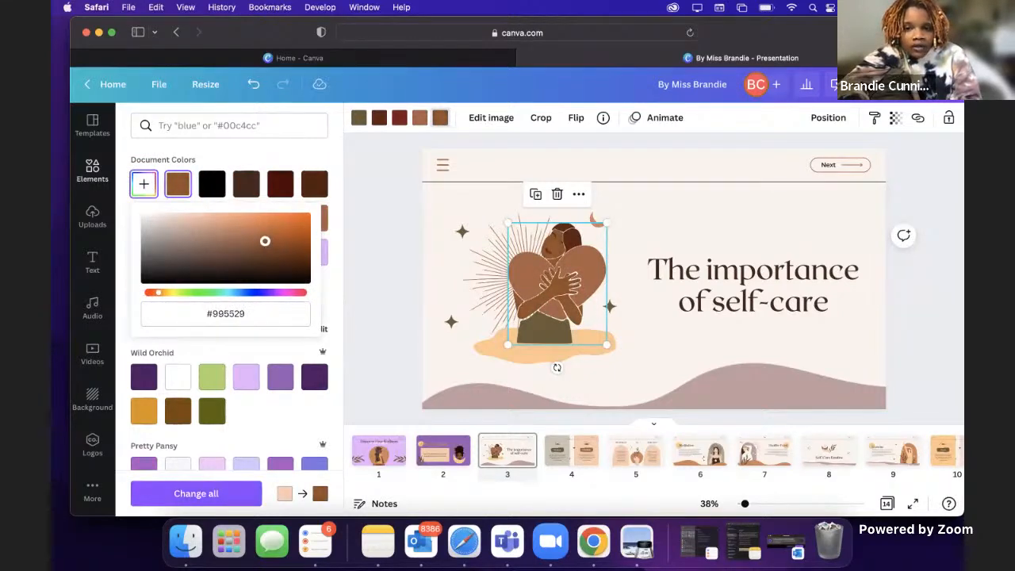
click(367, 159)
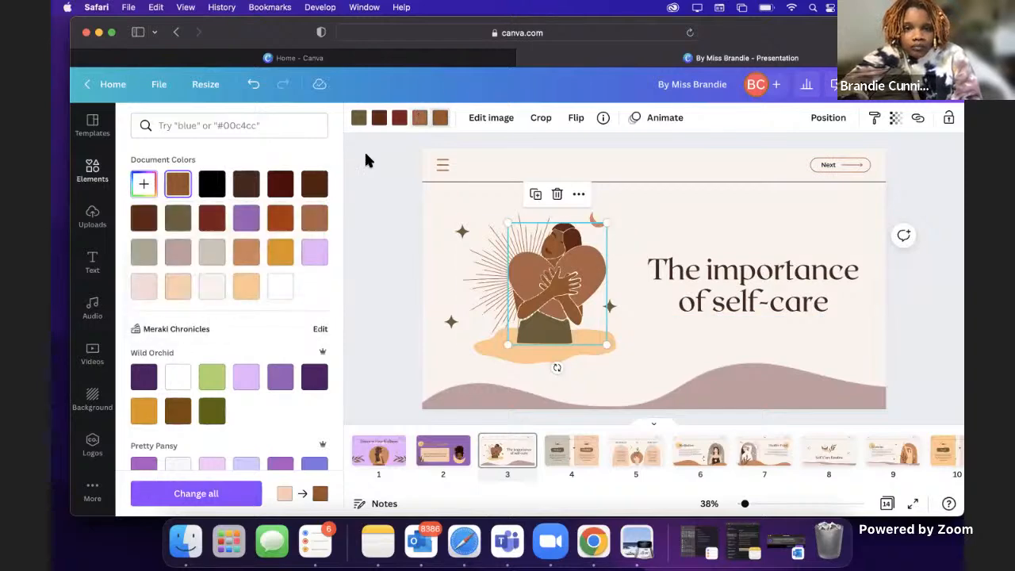
click(212, 218)
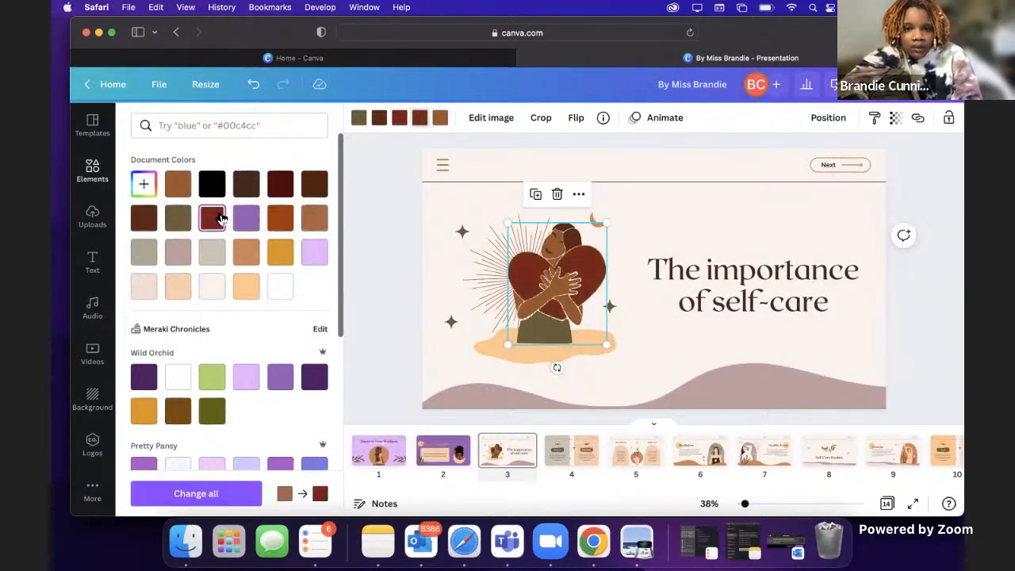
click(727, 201)
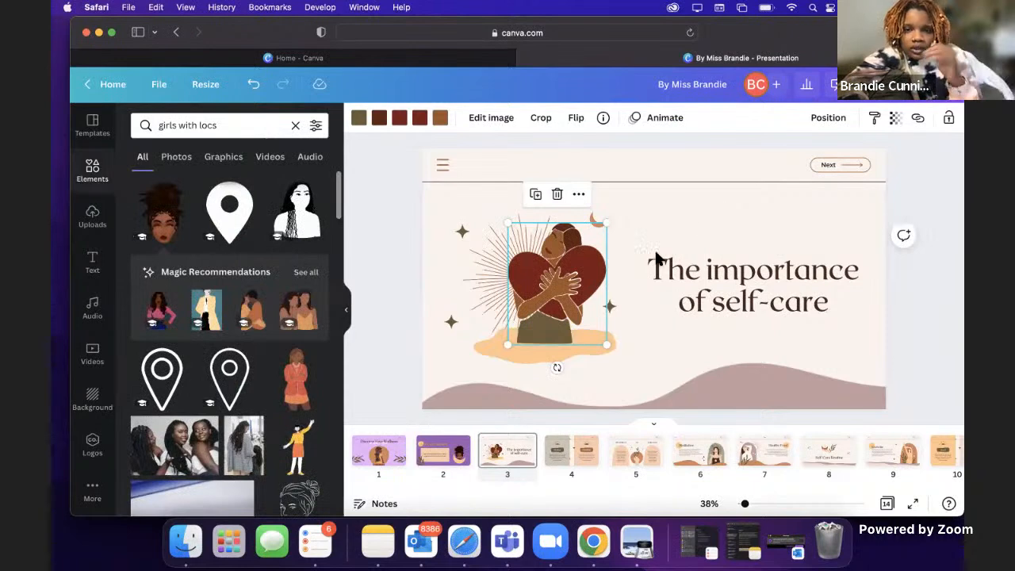
Step: Set the page 3 background to the golden orange from the Wild Orchid palette
click(692, 156)
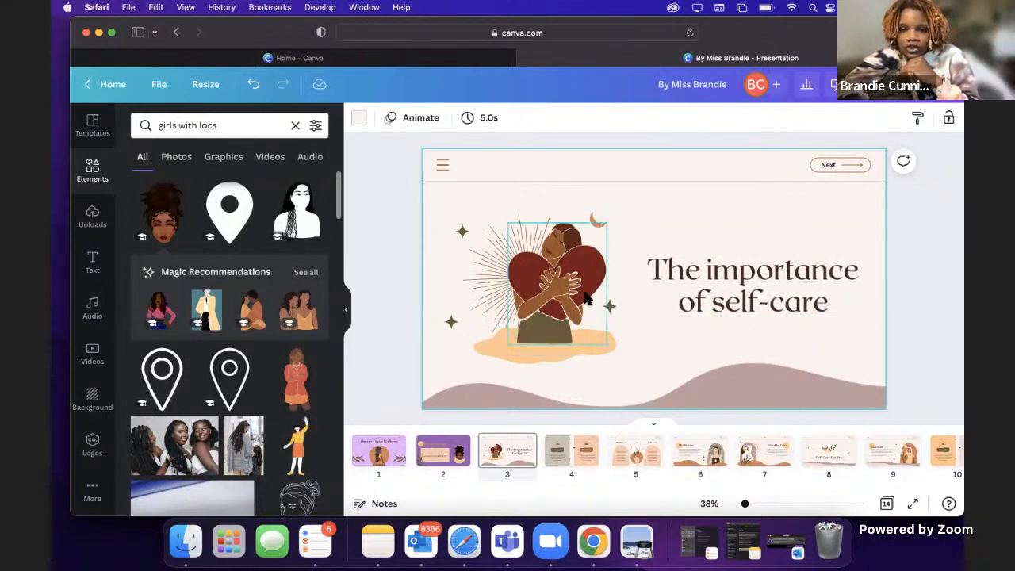
click(360, 119)
click(145, 412)
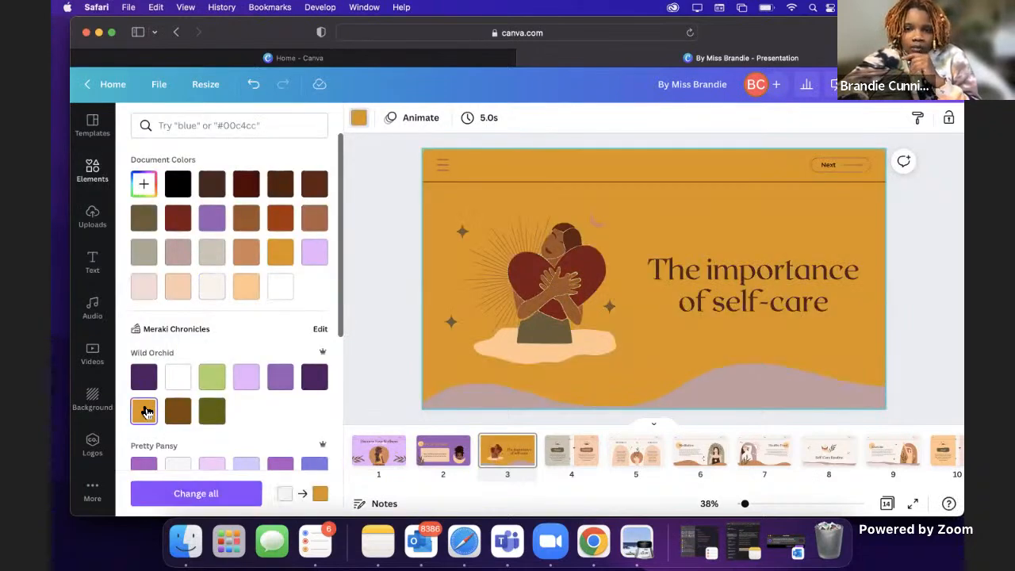
Step: Recolor the ground shape beneath the woman dark red and the sunburst lines behind her white
click(508, 351)
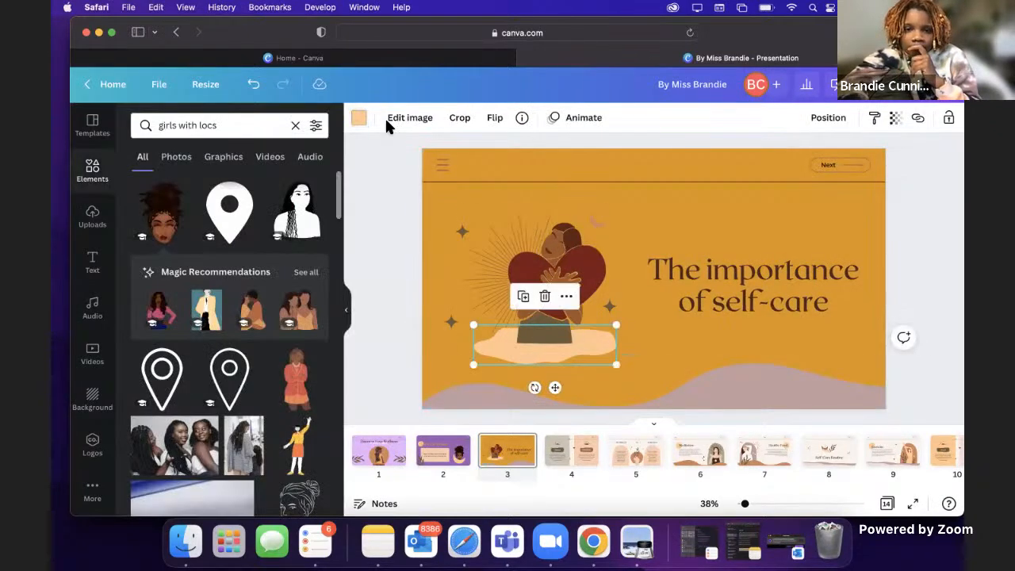
click(358, 120)
click(190, 226)
click(496, 231)
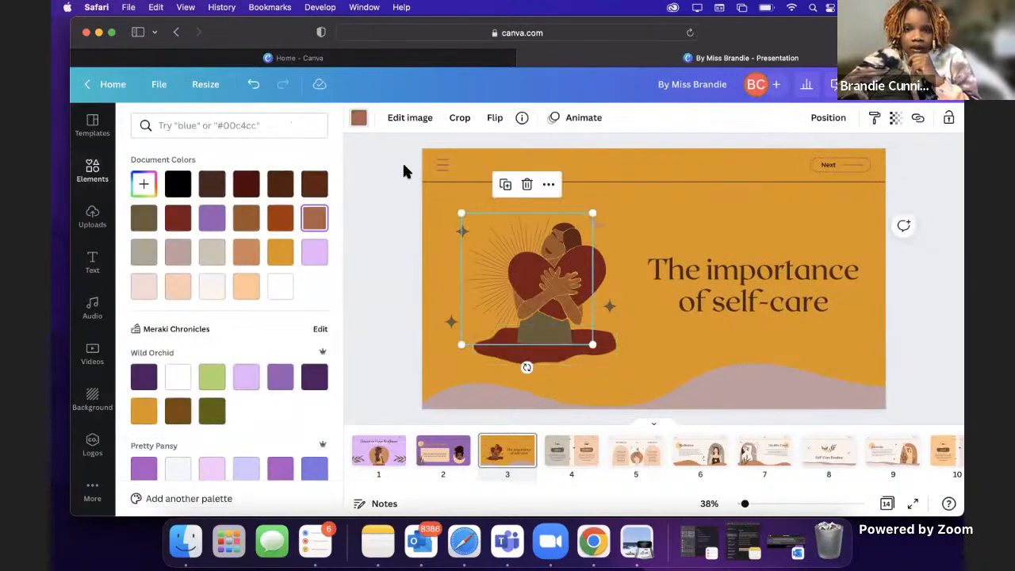
click(280, 287)
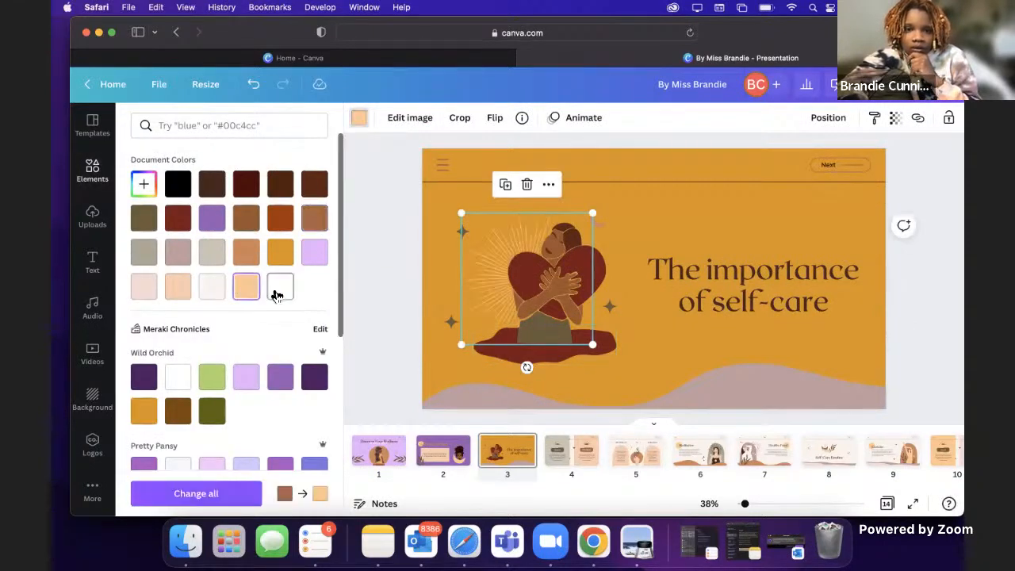
click(715, 228)
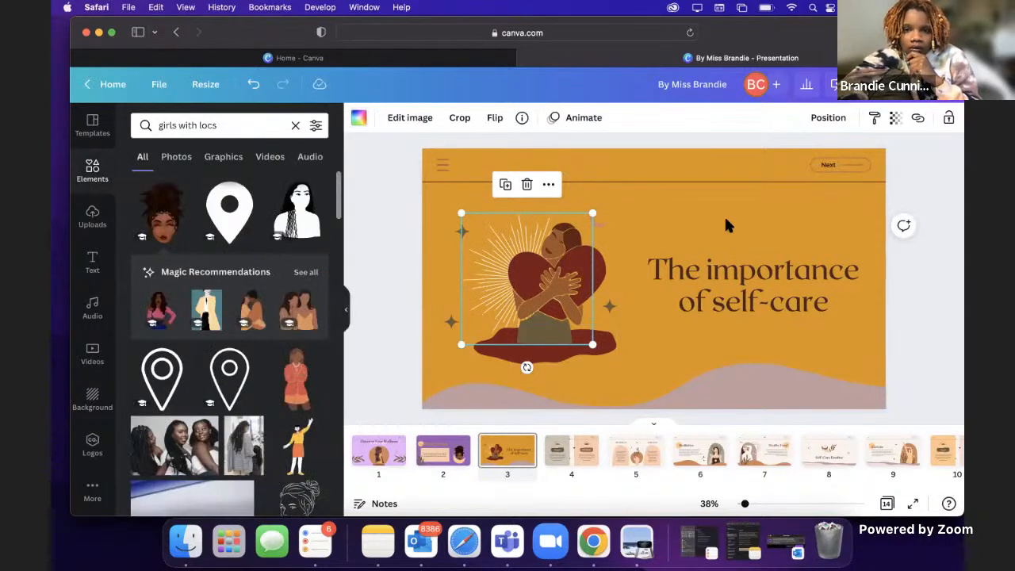
Step: Recolor the wave along the page's lower edge and the crescent moon with the medium purple from the Wild Orchid palette
click(753, 216)
click(749, 366)
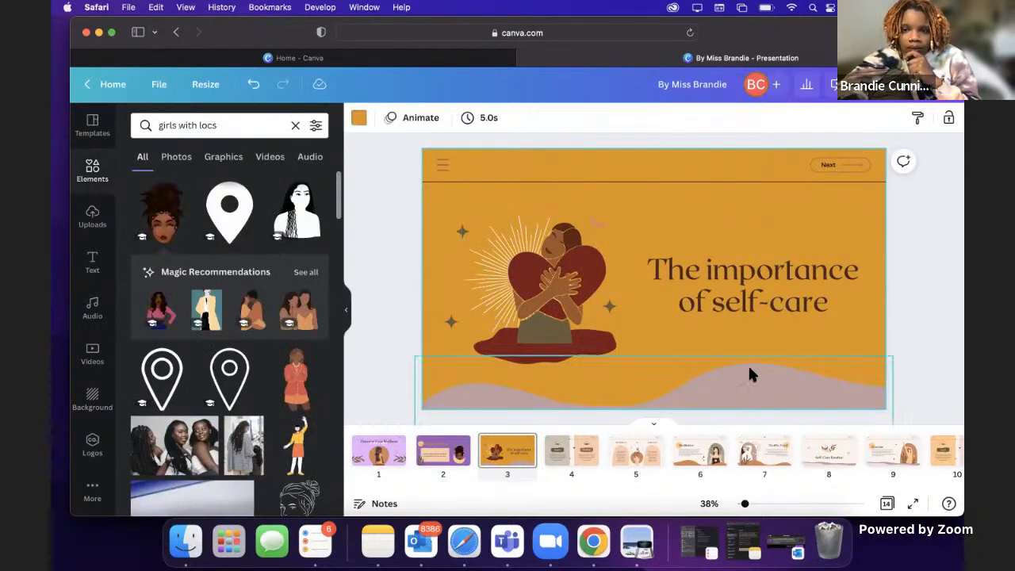
click(360, 117)
click(280, 379)
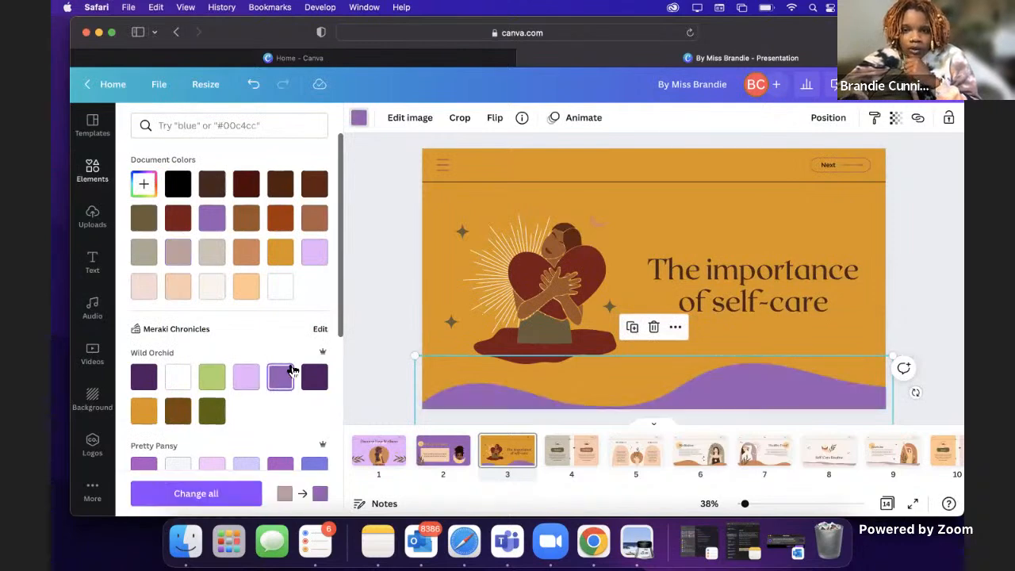
click(596, 225)
click(274, 383)
Step: Recolor the three small stars around the woman with the same medium Wild Orchid purple
click(460, 234)
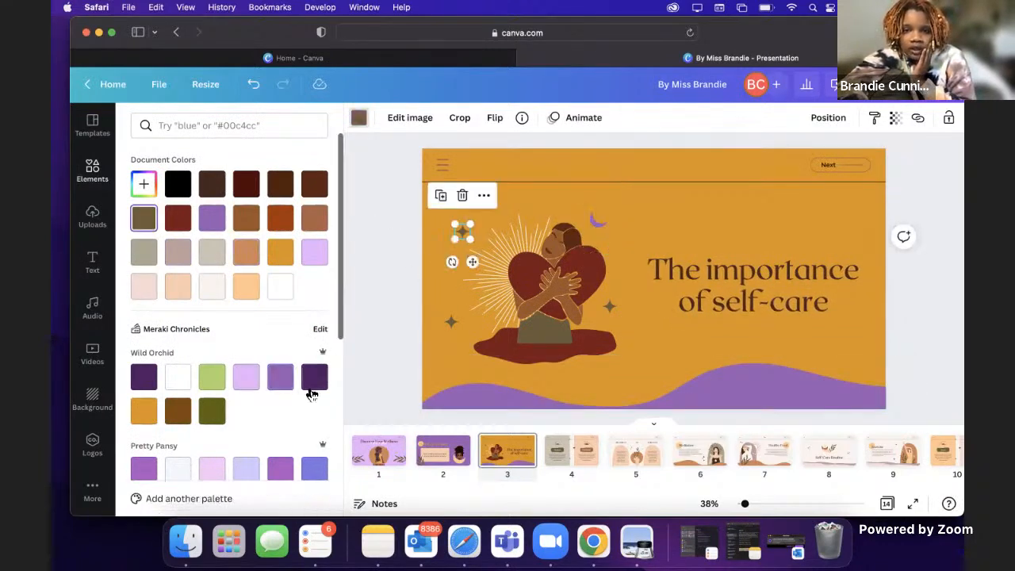
click(282, 393)
click(450, 322)
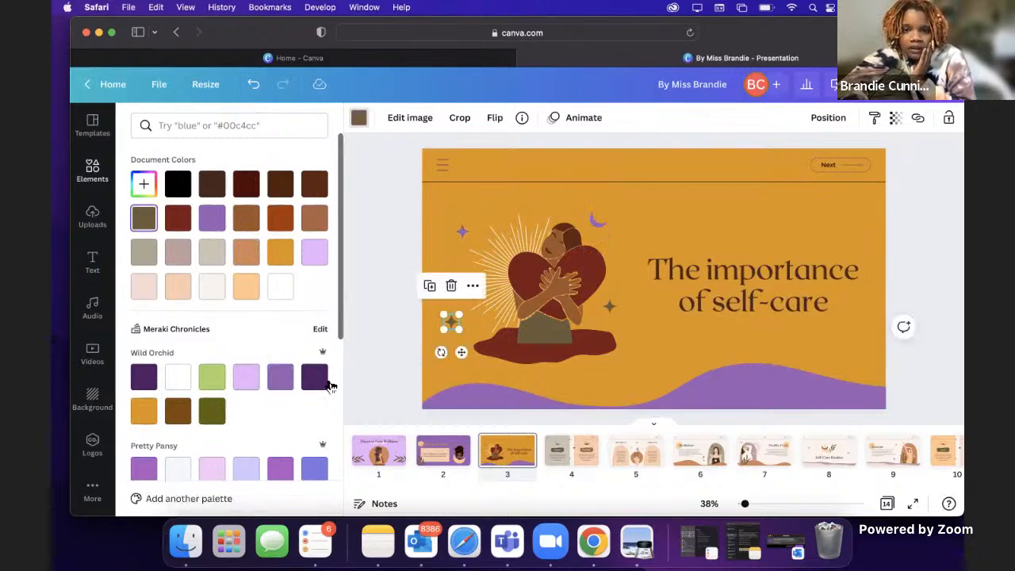
click(286, 381)
click(610, 308)
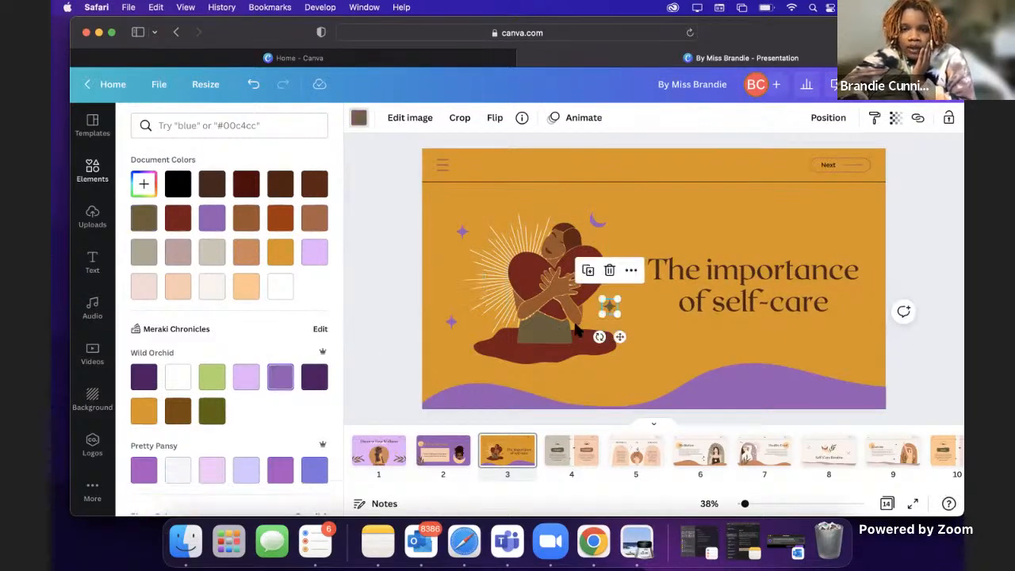
click(281, 381)
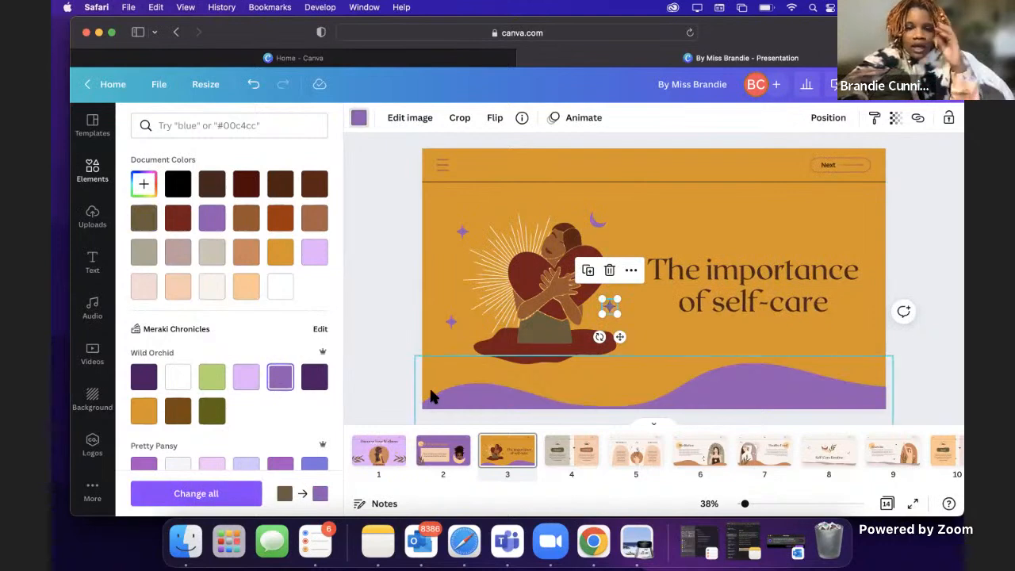
Step: Review pages 1 to 3 to compare their designs and colors, ending on page 4
click(443, 451)
click(385, 458)
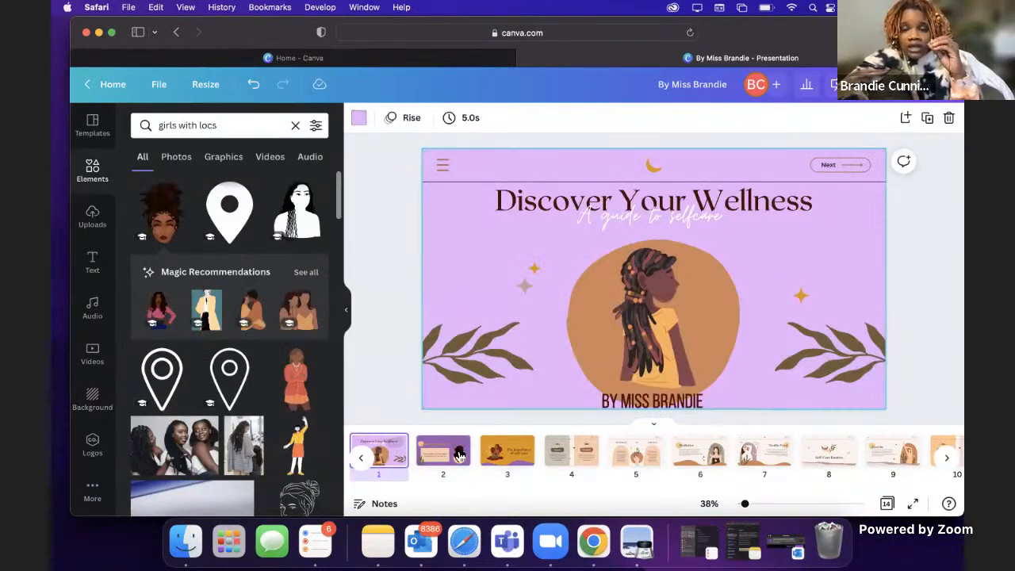
click(429, 460)
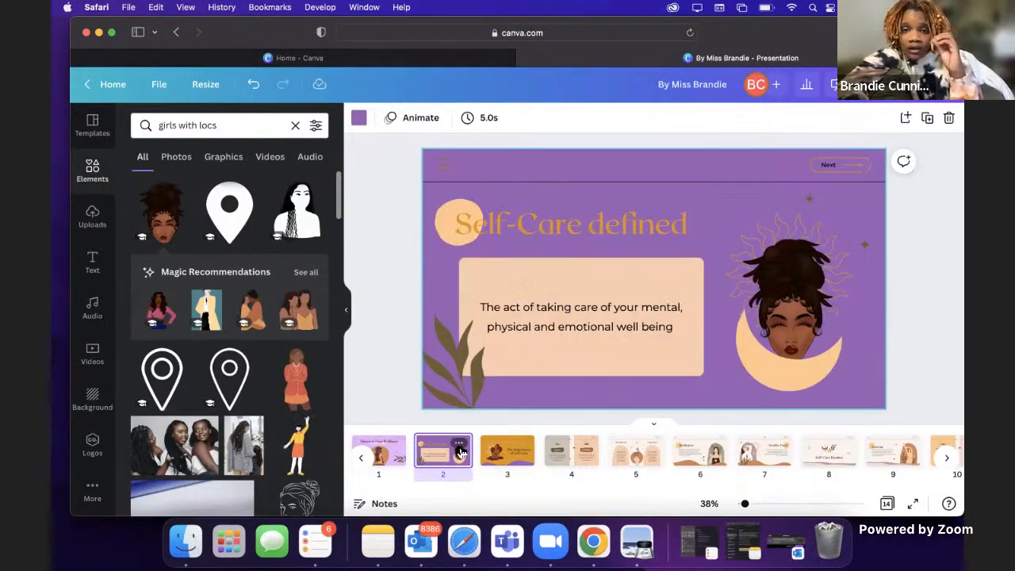
click(517, 468)
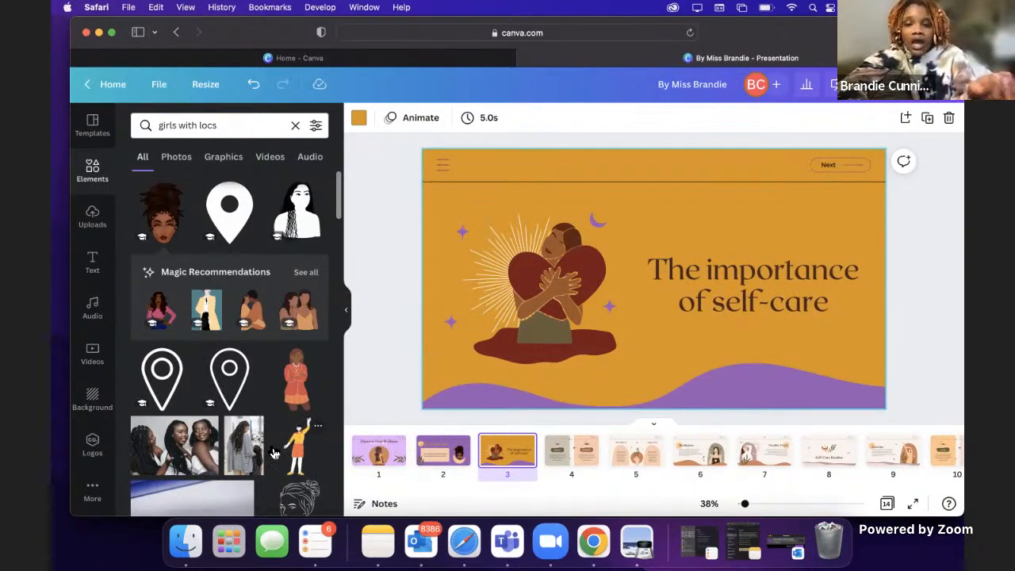
click(396, 447)
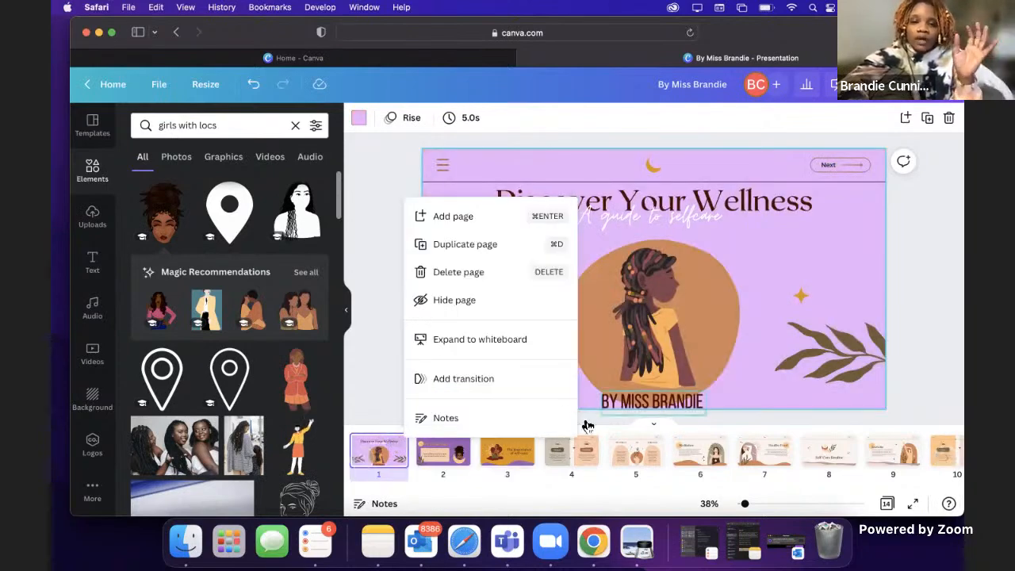
click(441, 464)
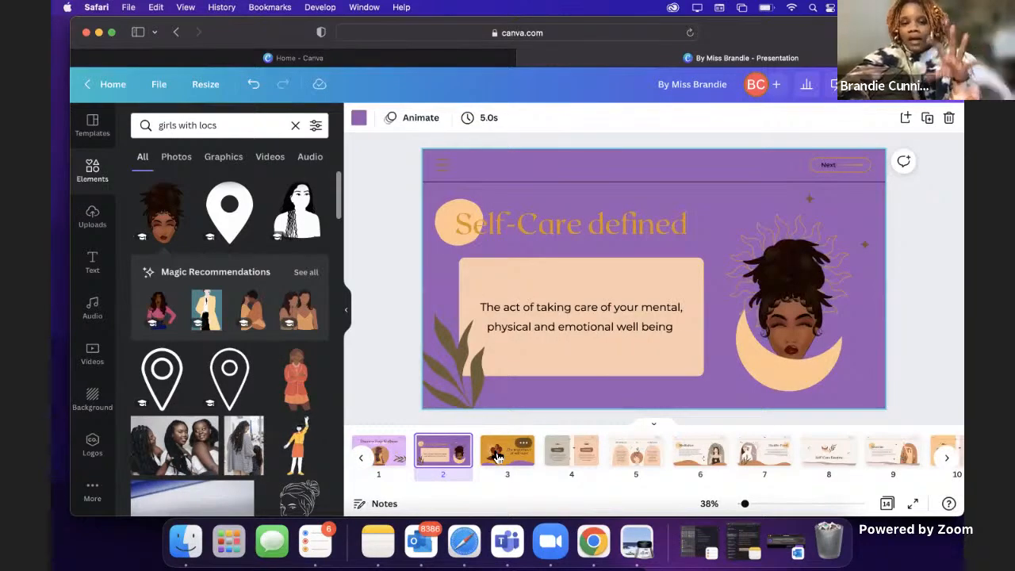
click(498, 458)
click(388, 457)
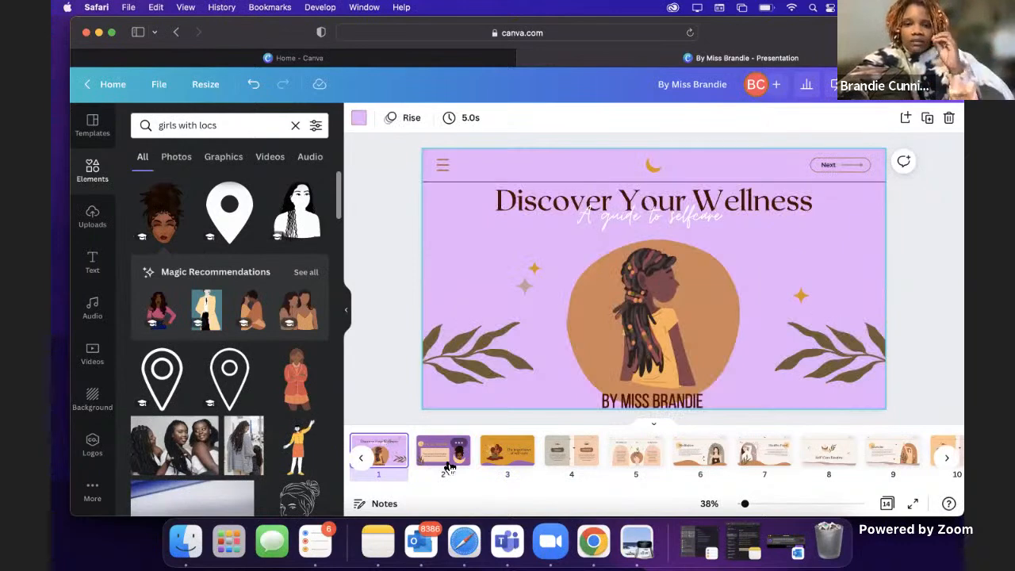
click(448, 467)
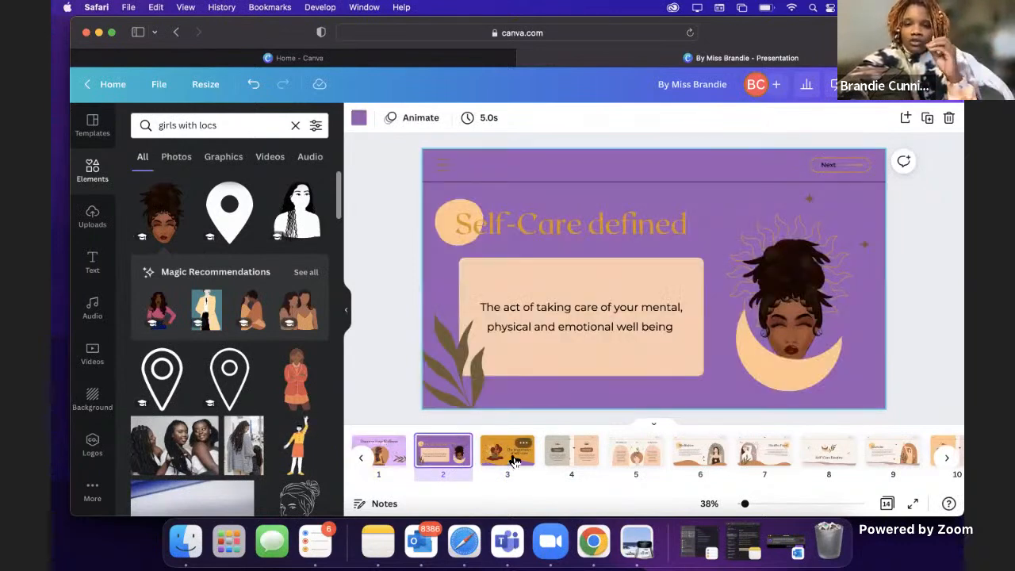
click(514, 461)
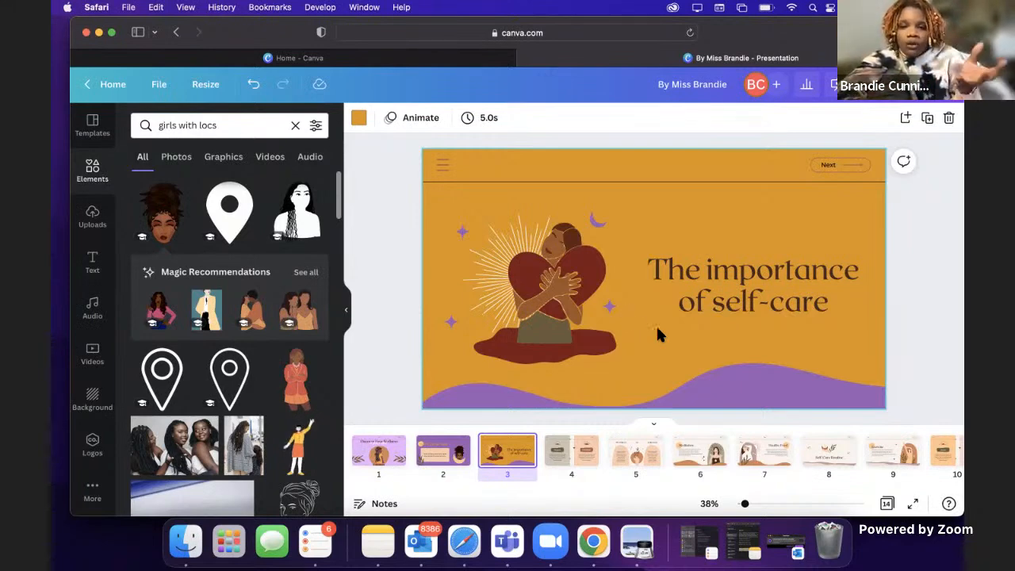
click(558, 457)
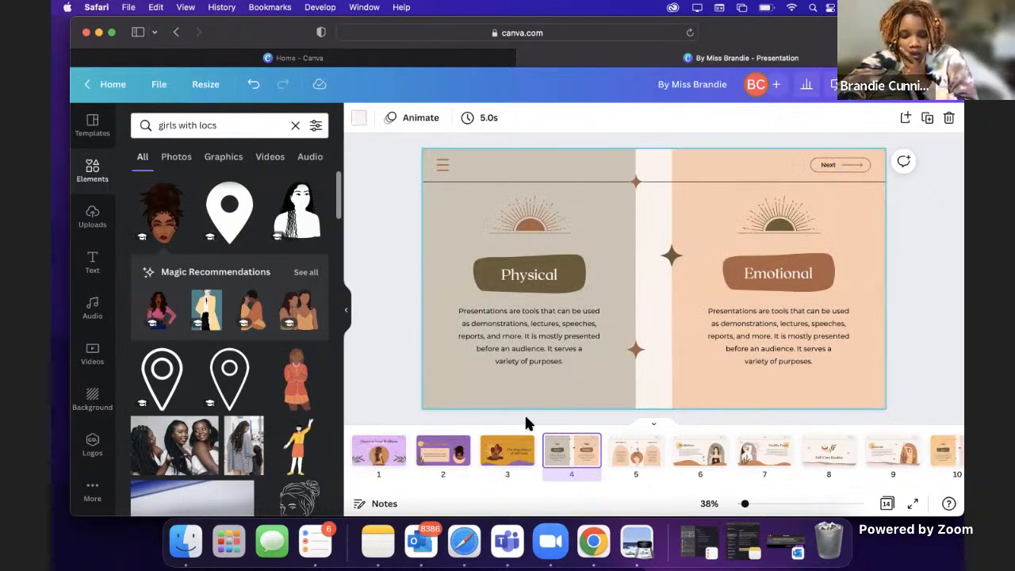
click(545, 316)
double_click(540, 321)
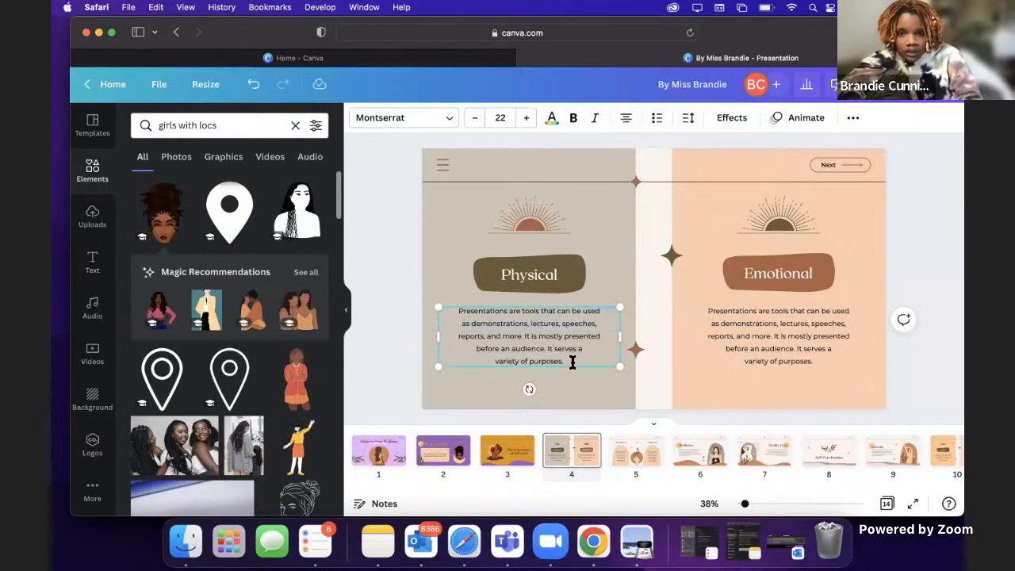
drag(534, 353, 454, 316)
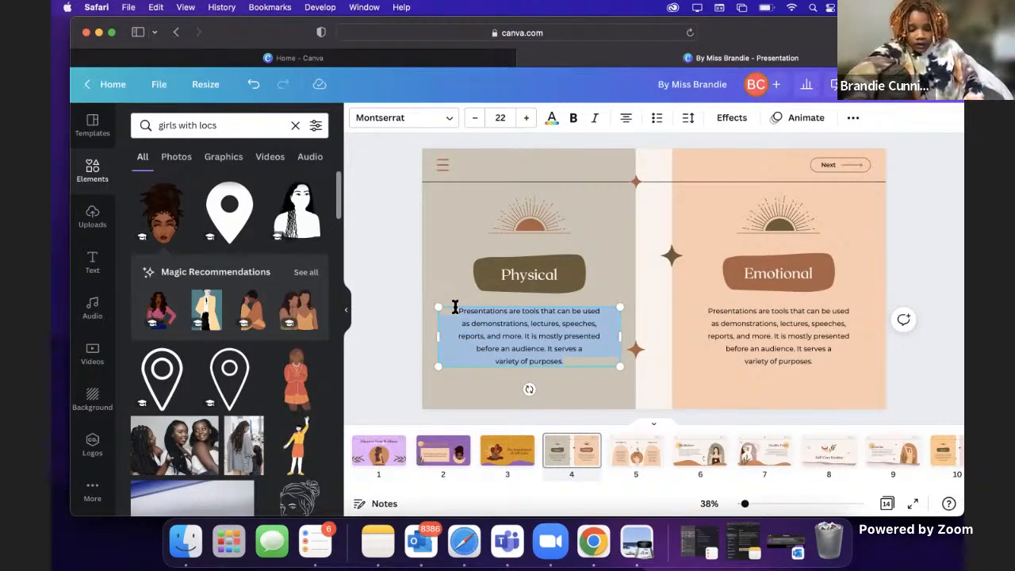
Step: Replace the placeholder paragraph under the Emotional heading with "Helps reduse stress and enhances quality of life"
click(748, 324)
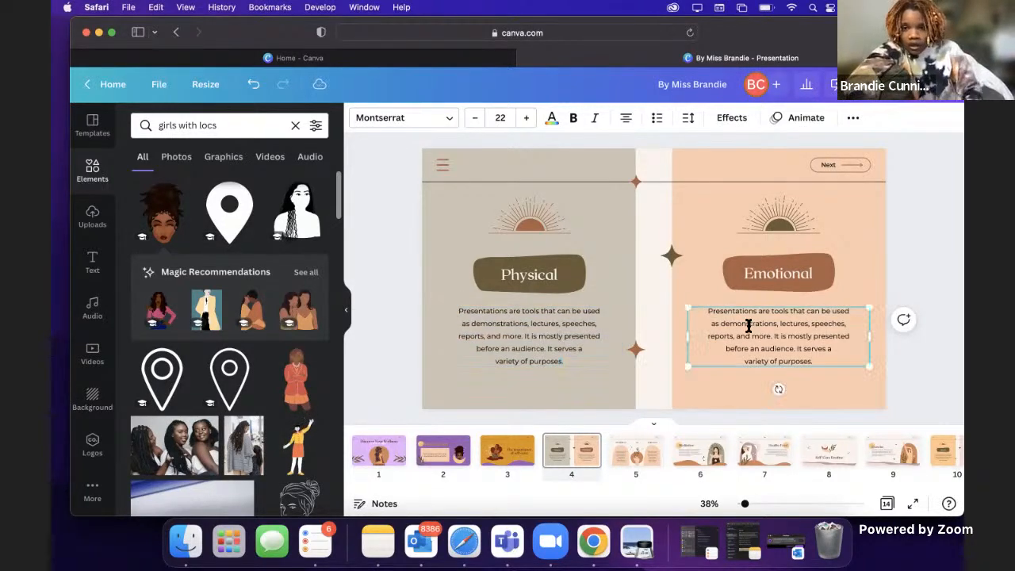
double_click(810, 358)
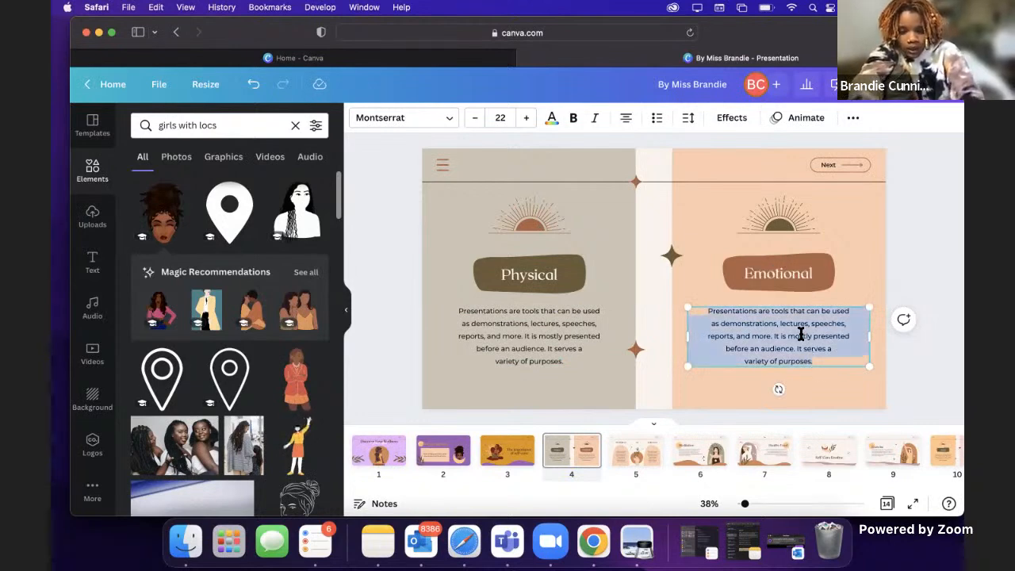
text(Can)
key(BackSpace)
key(BackSpace)
key(BackSpace)
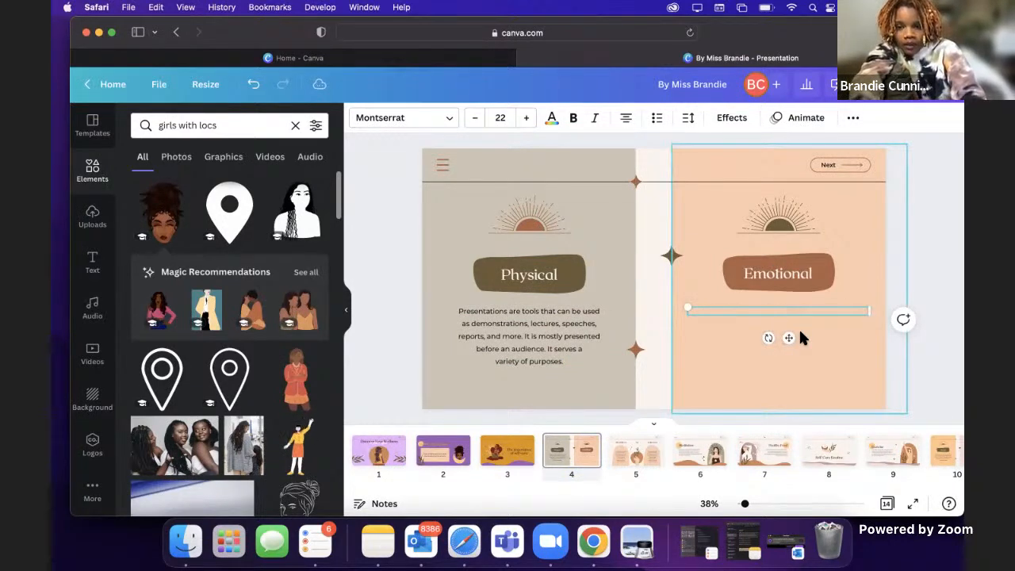
text(Helps re)
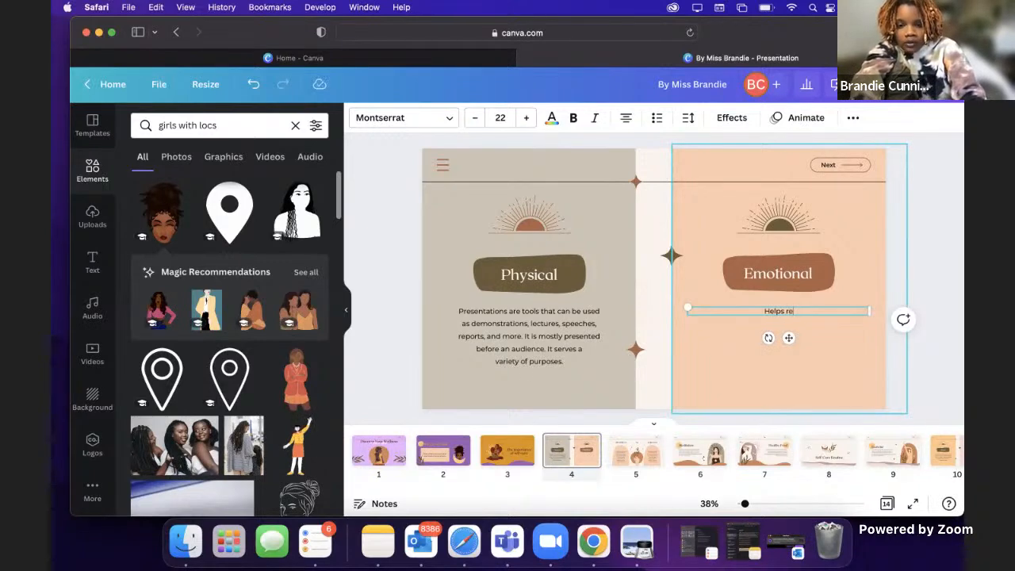
text(duse stress and enhances)
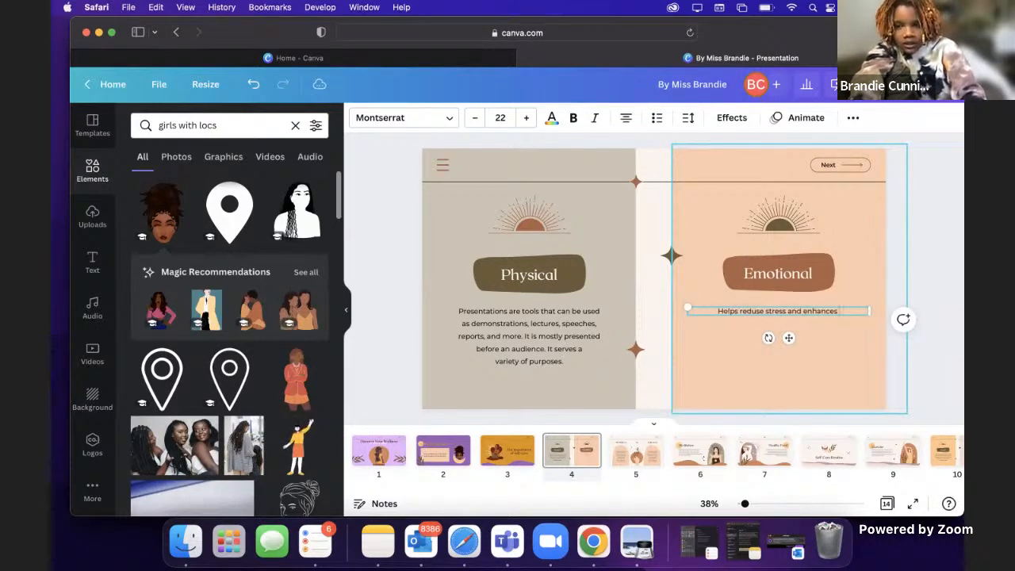
text( quality o)
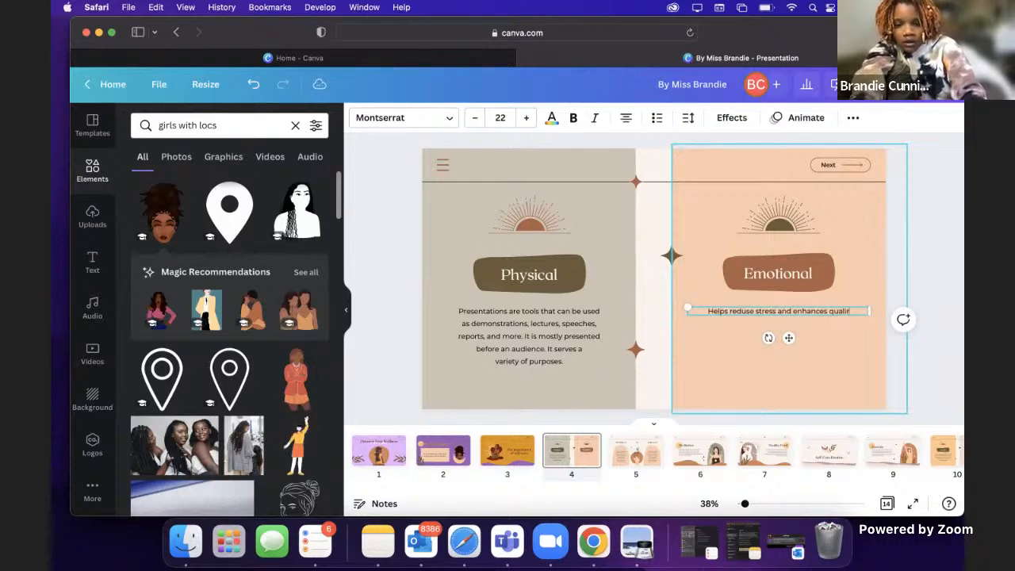
text(f life)
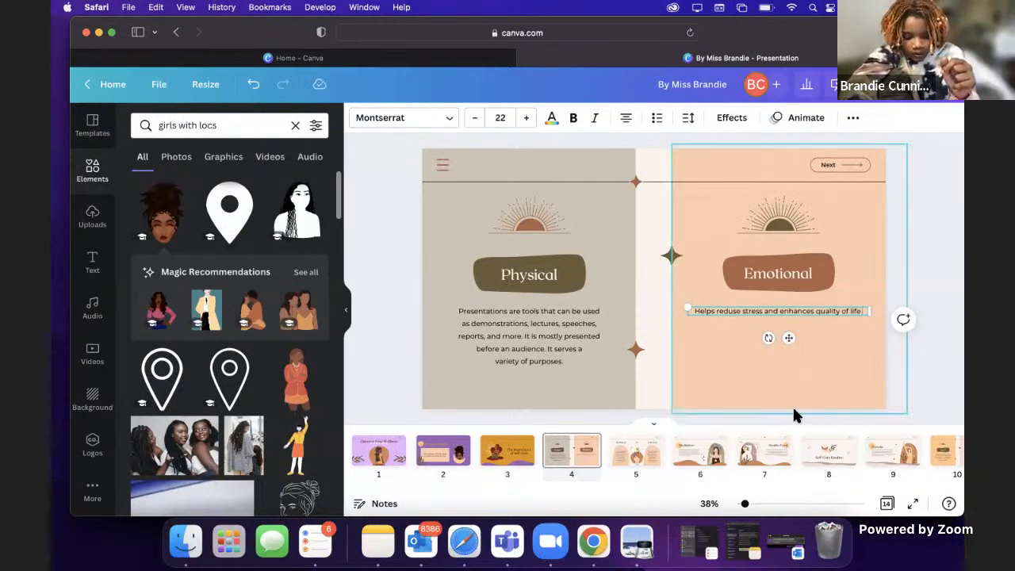
Step: Replace the paragraph under the Physical heading with "Promotes physical health and wellness" and, after a blank line, "Improve overall wellbeing"
triple_click(536, 336)
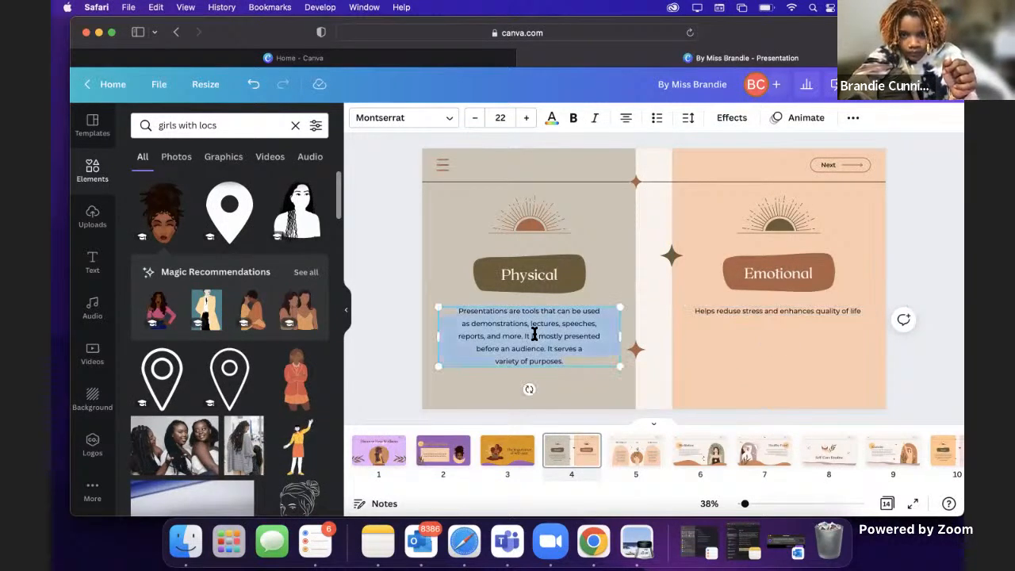
drag(565, 362, 454, 308)
key(BackSpace)
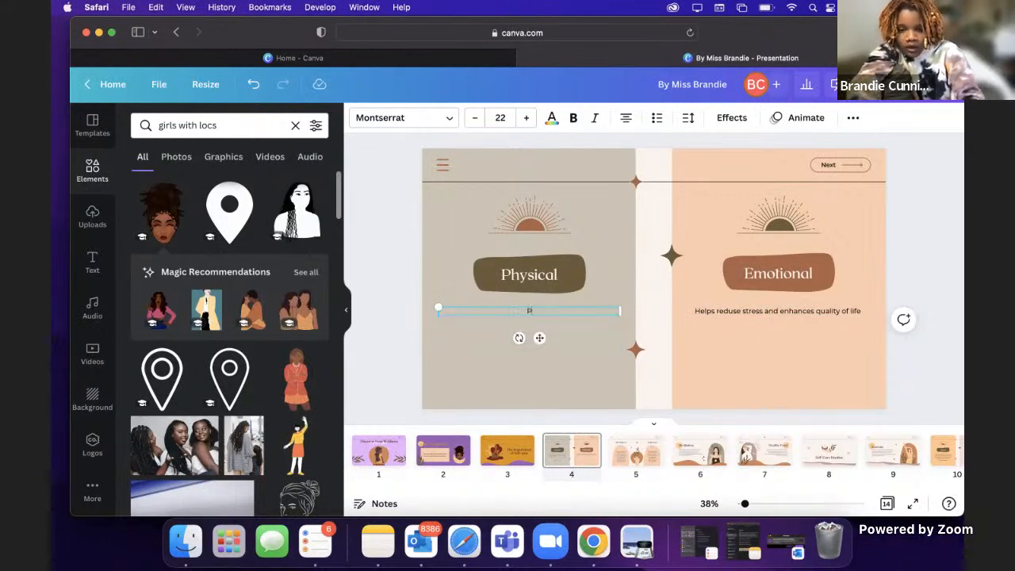
text(Promotes physical health and wellness)
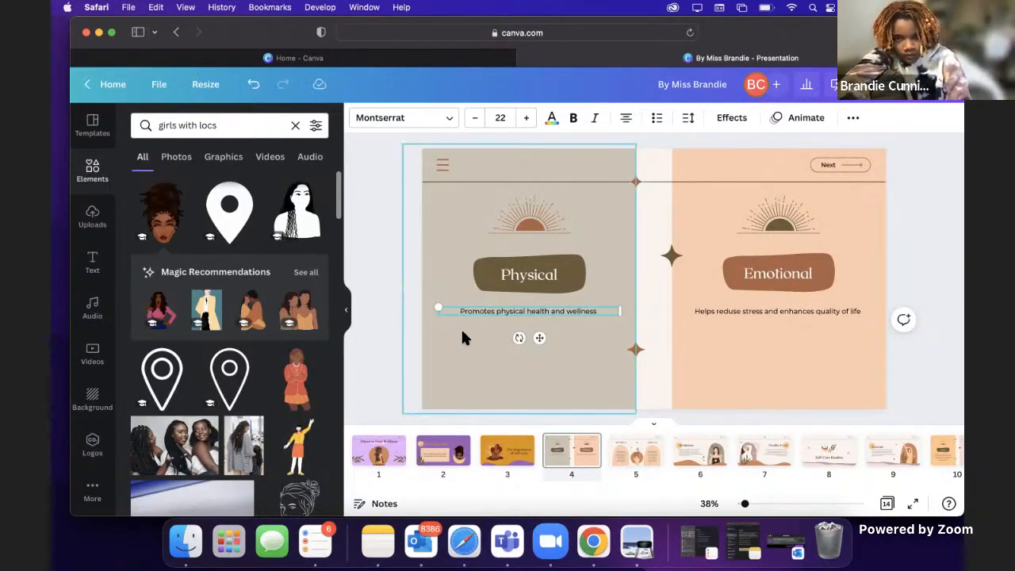
key(Return)
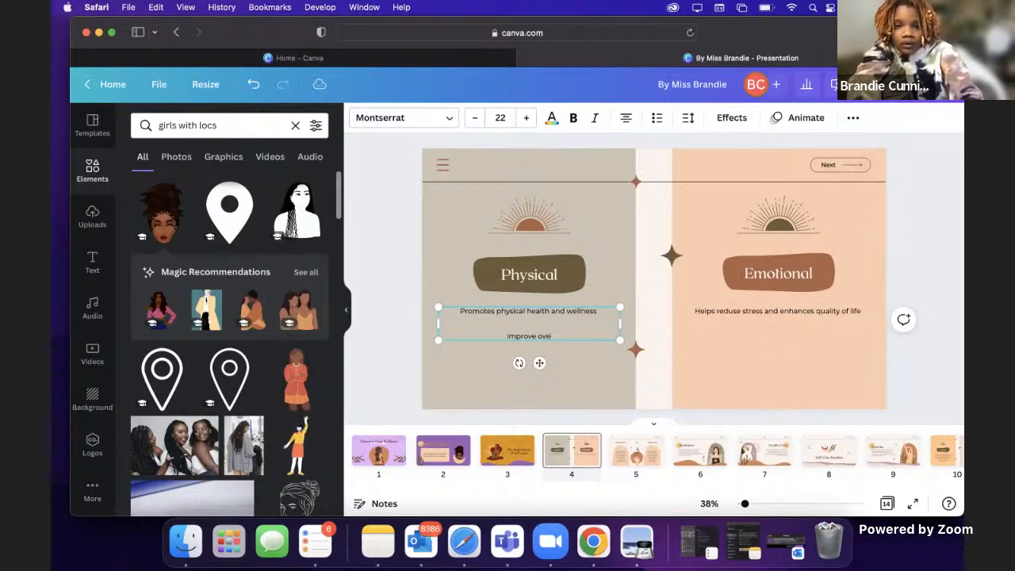
text(Improve overall wellbeing)
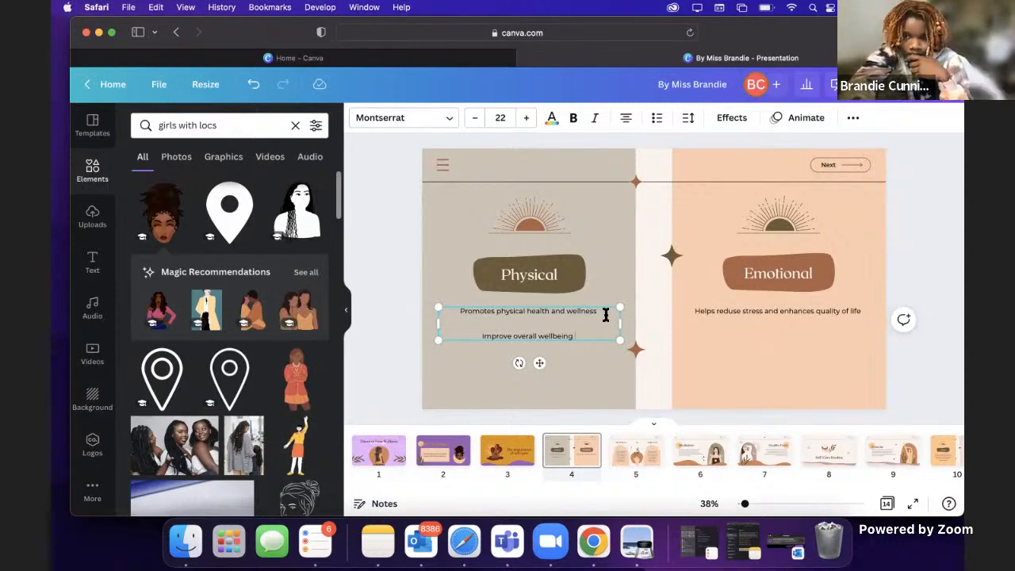
Step: Add "Helps manange daily stress by creating routine" under the Emotional text, separated by a blank line
click(783, 310)
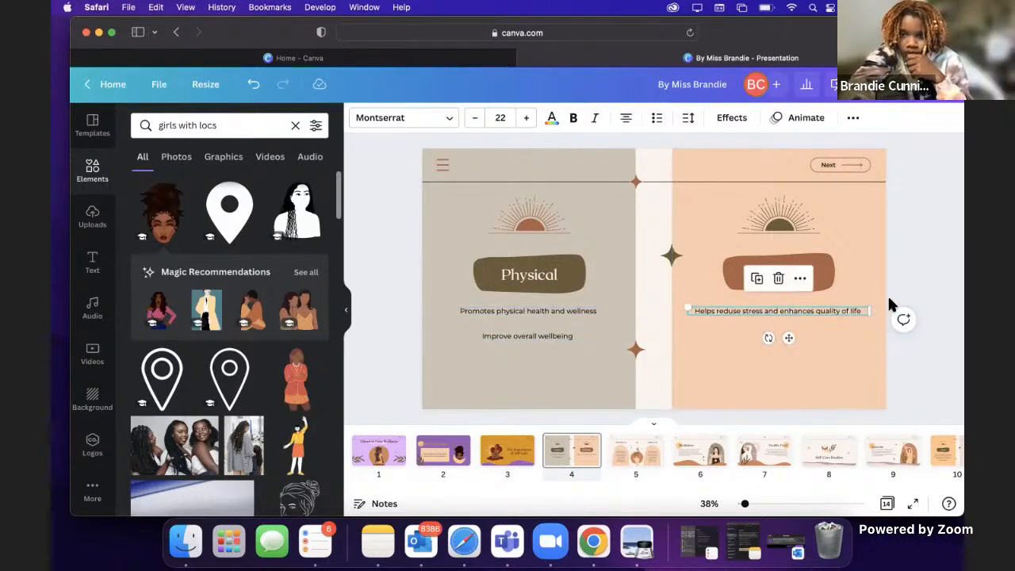
click(860, 310)
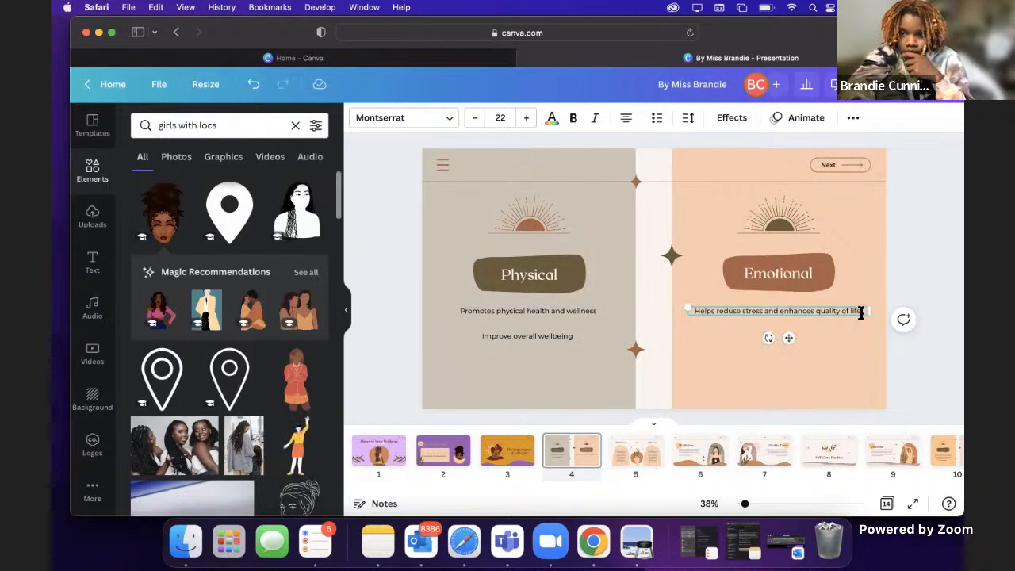
key(Return)
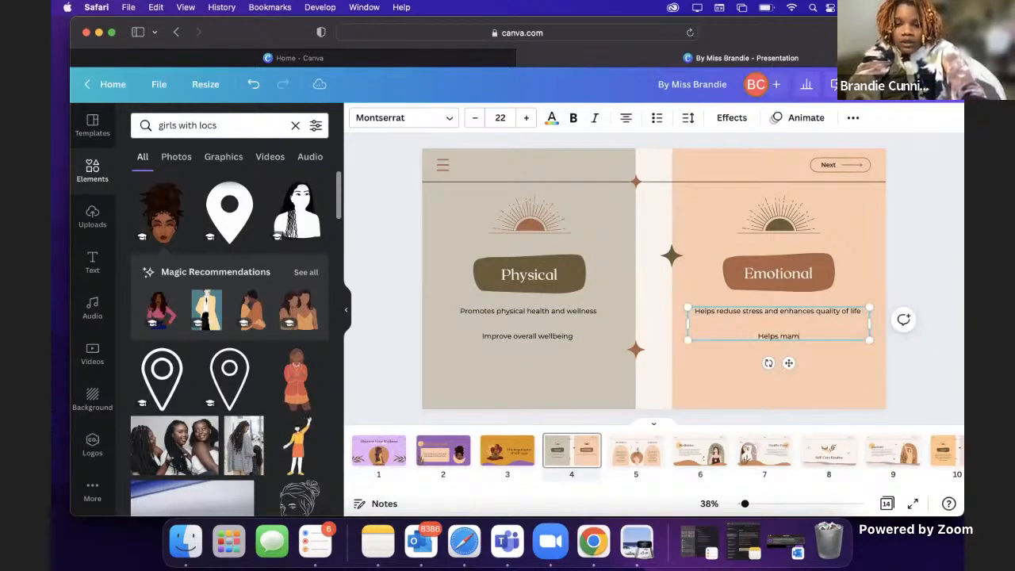
text(Helps manangedaily)
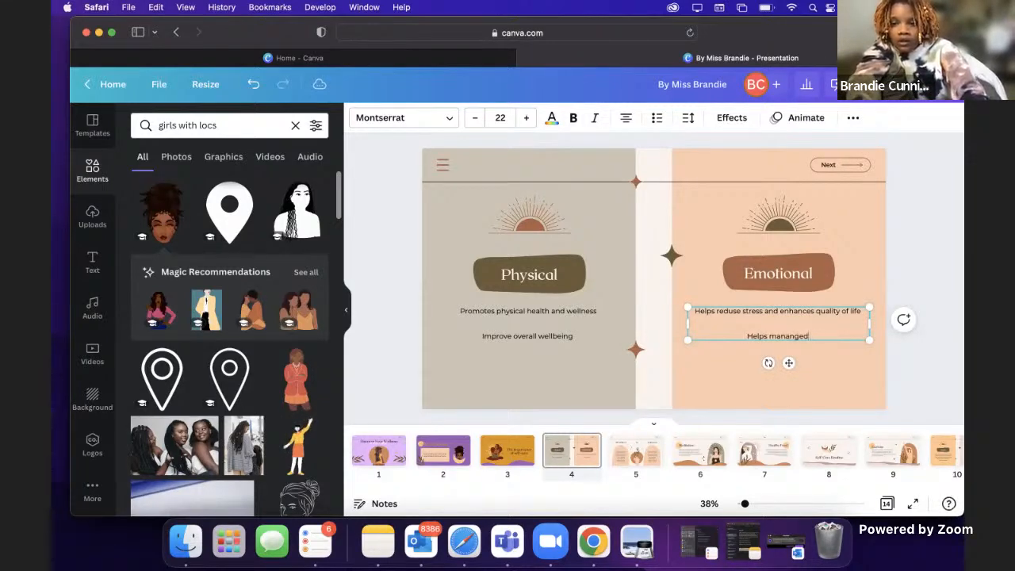
text( daily s)
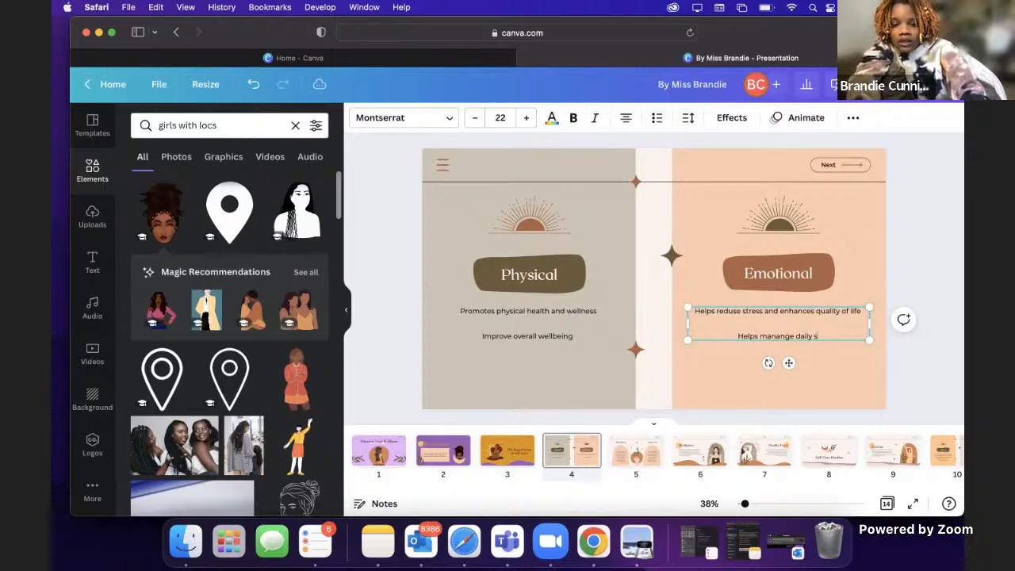
text(tress by creating routine)
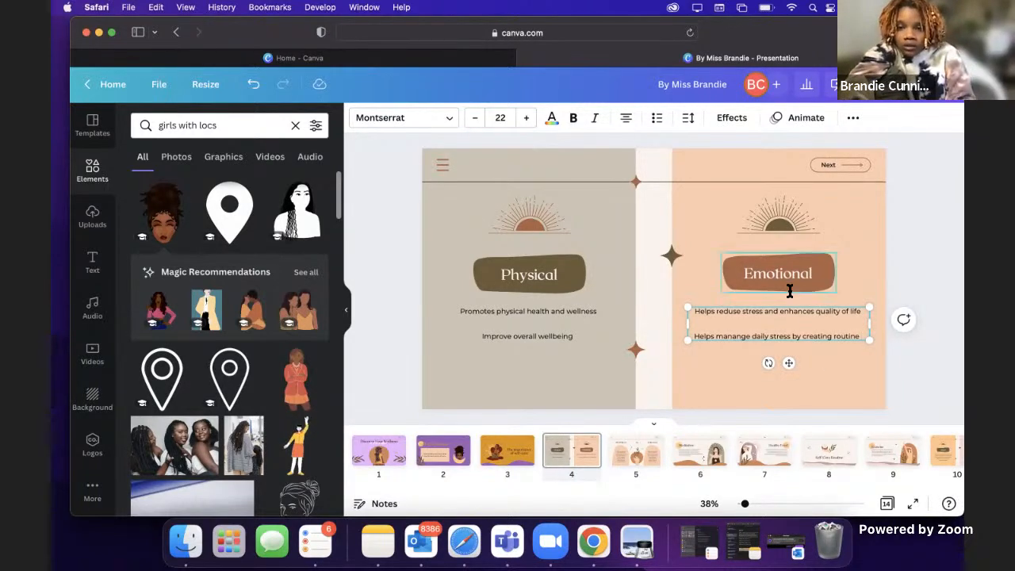
click(571, 339)
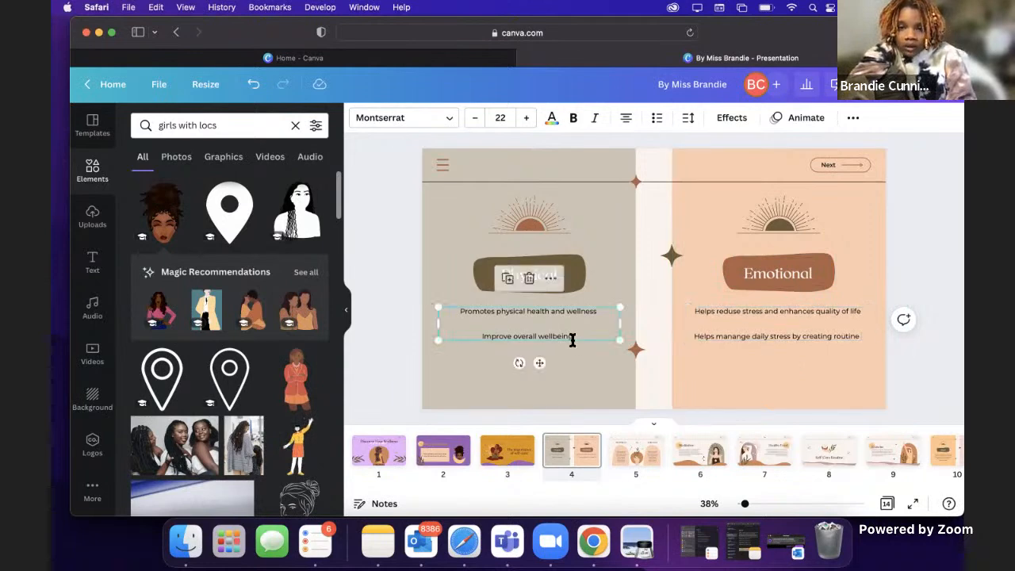
click(591, 253)
click(964, 242)
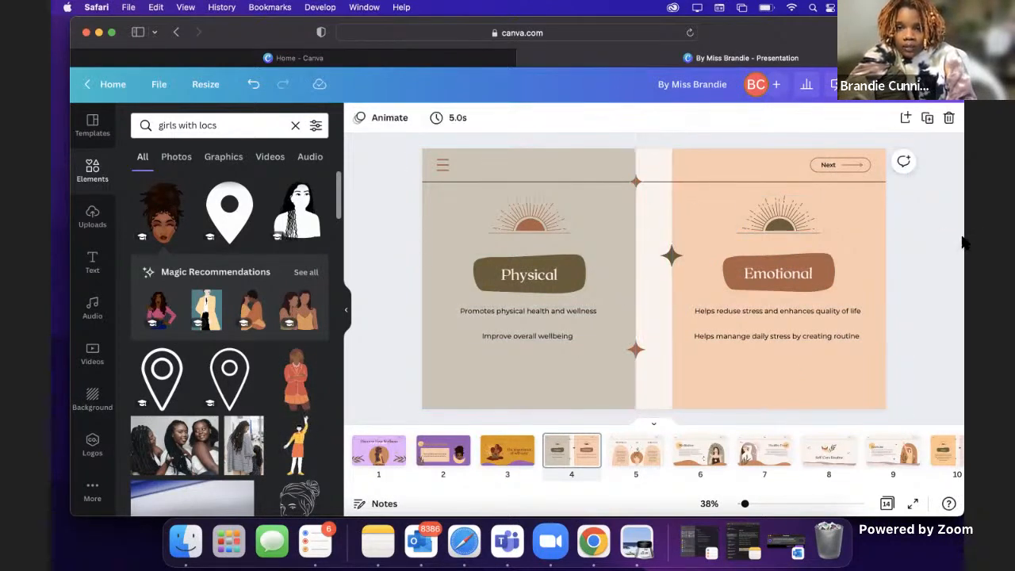
Step: Recolor the panel behind Physical light purple and the panel behind Emotional medium purple, using the Wild Orchid palette
click(545, 165)
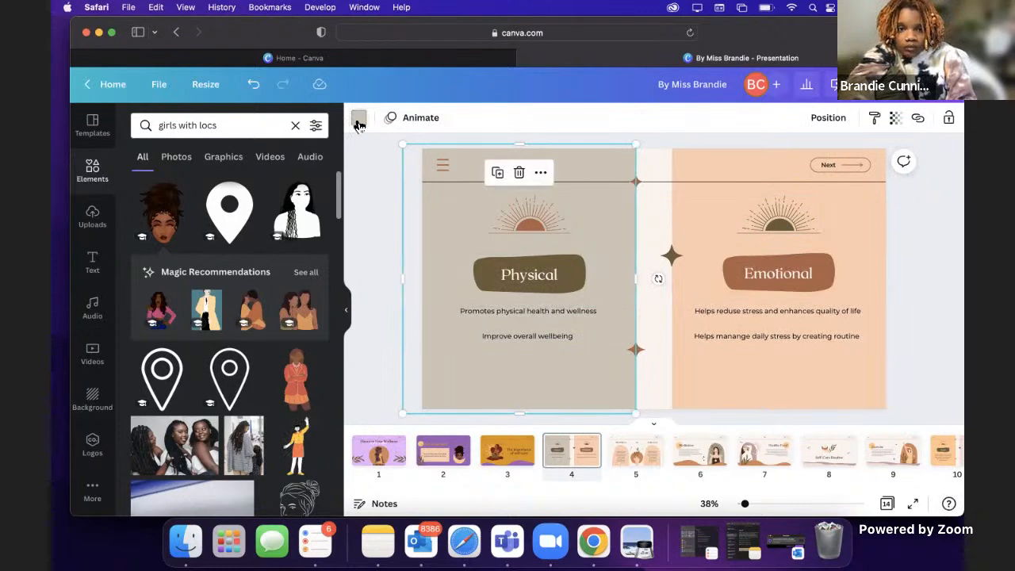
click(359, 119)
click(245, 379)
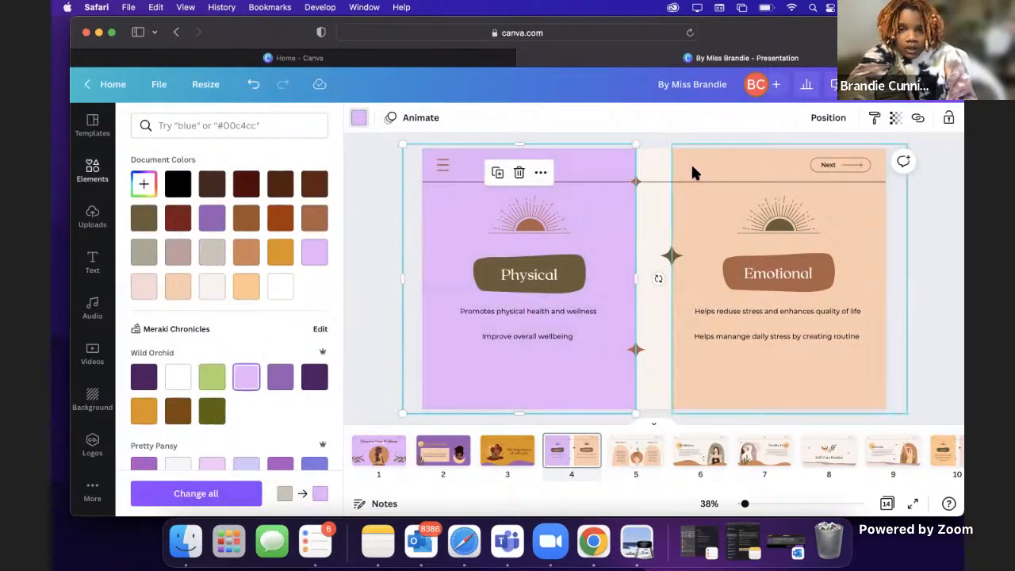
click(693, 172)
click(280, 378)
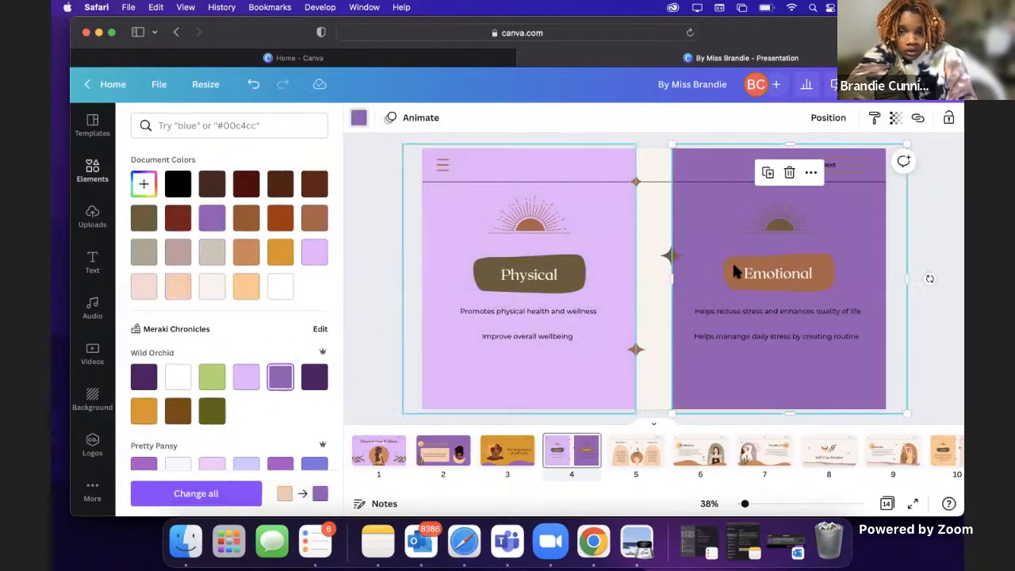
Step: Recolor the sun illustration above the Emotional heading with the golden yellow from the Wild Orchid palette
click(772, 219)
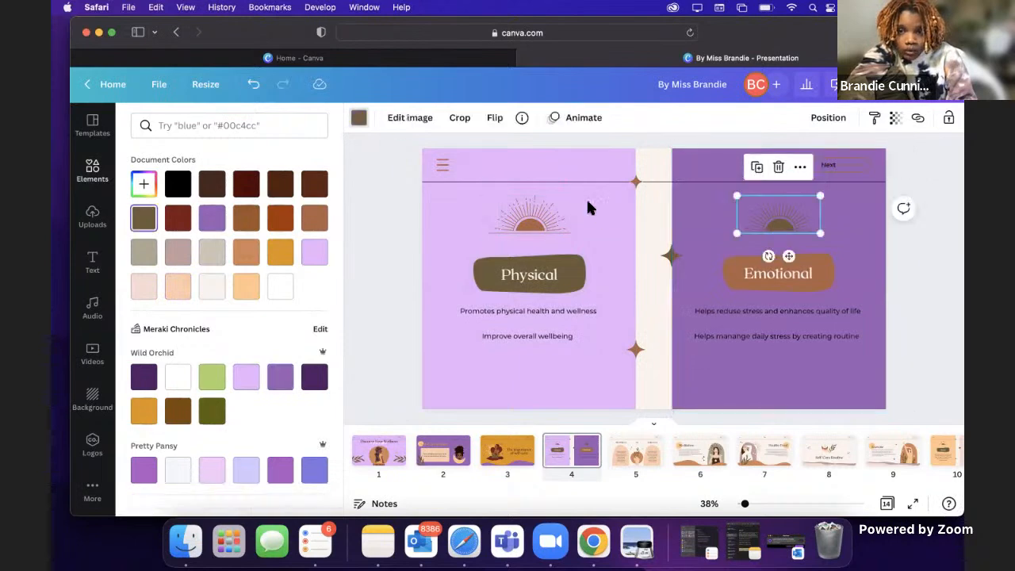
click(144, 410)
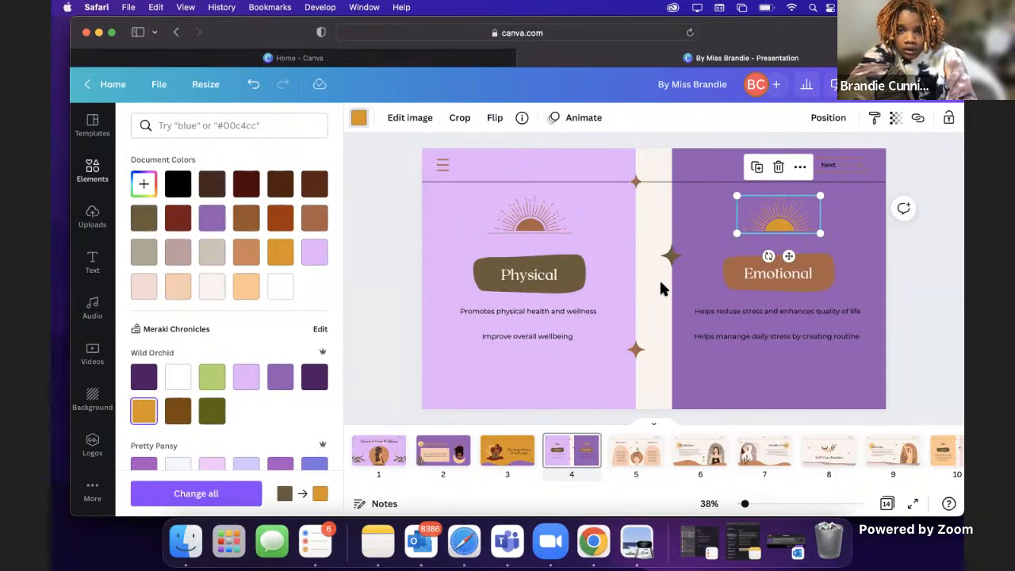
click(528, 310)
click(569, 339)
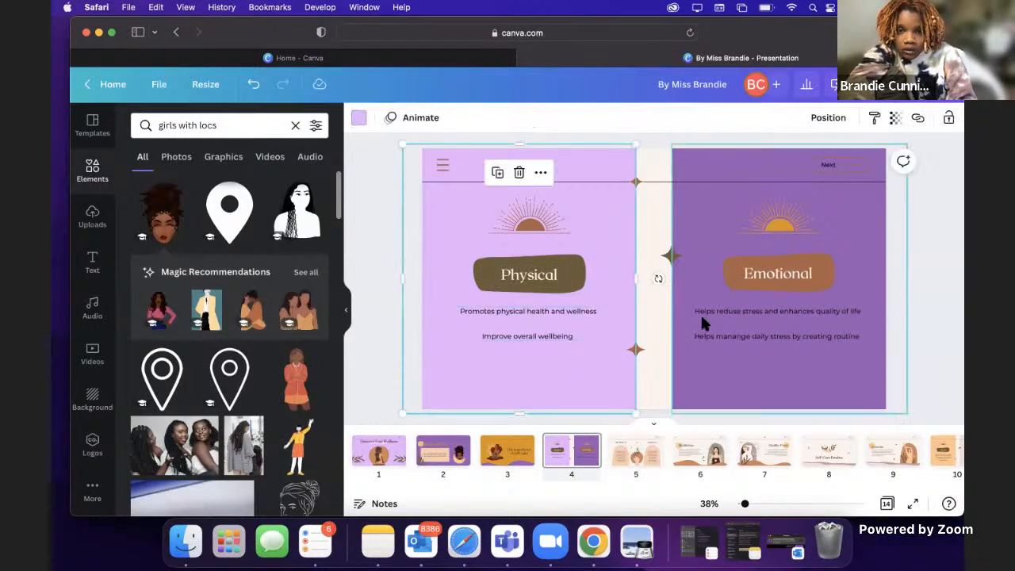
click(920, 238)
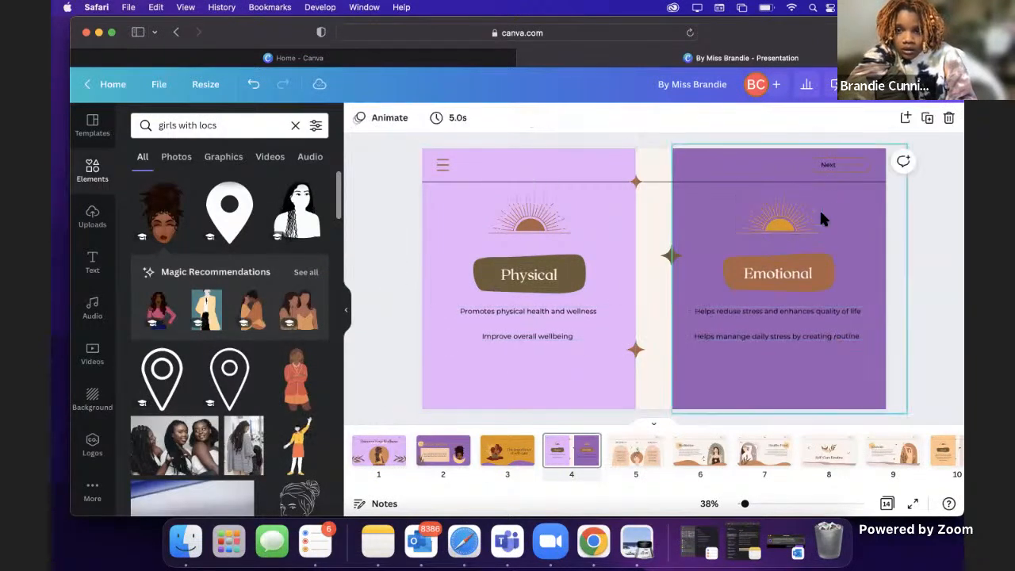
Step: Recolor the outline around the word Next and the arrow beside it with the same golden yellow
click(833, 164)
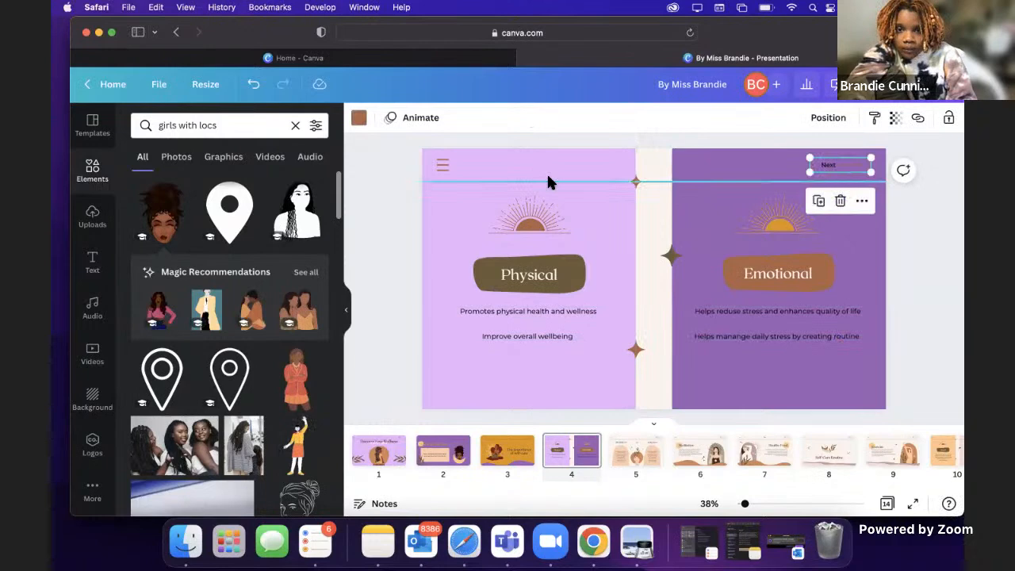
click(359, 118)
click(280, 252)
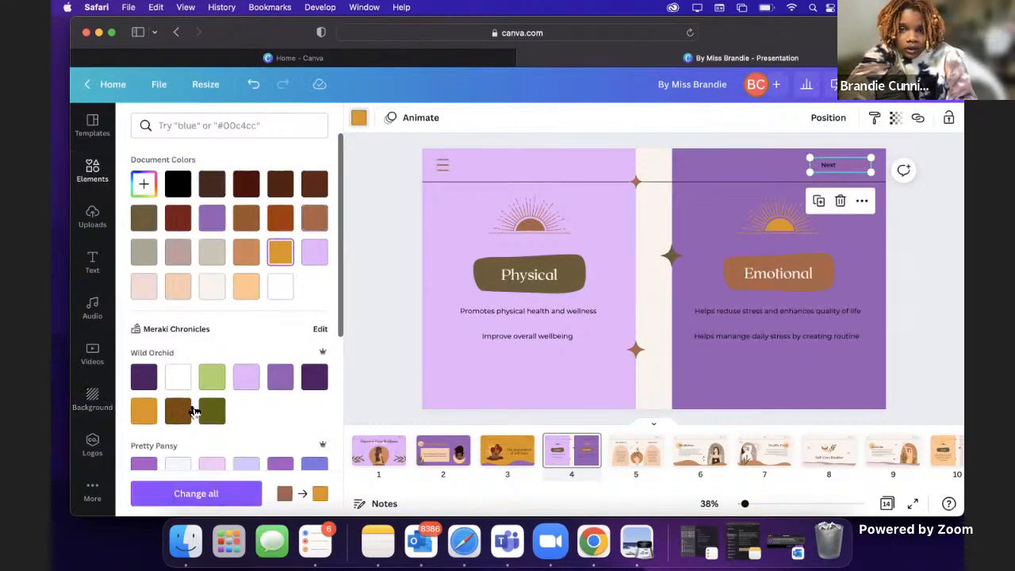
click(731, 199)
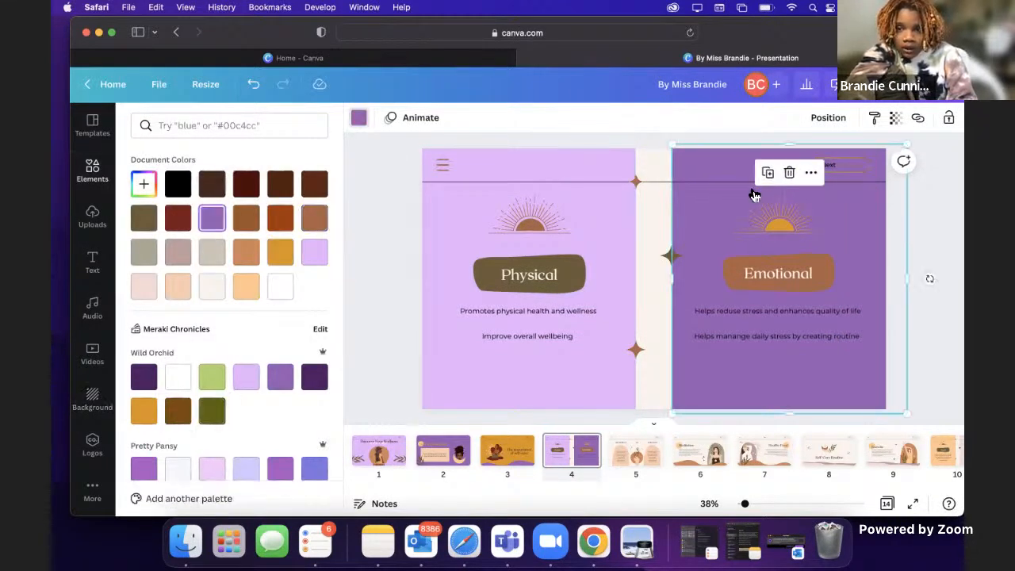
click(853, 167)
click(143, 410)
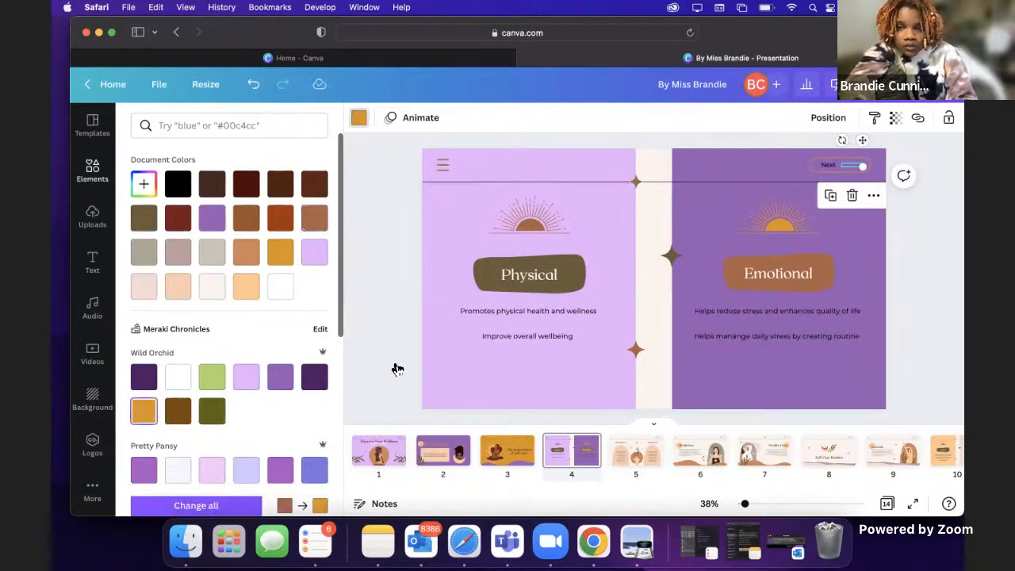
click(789, 341)
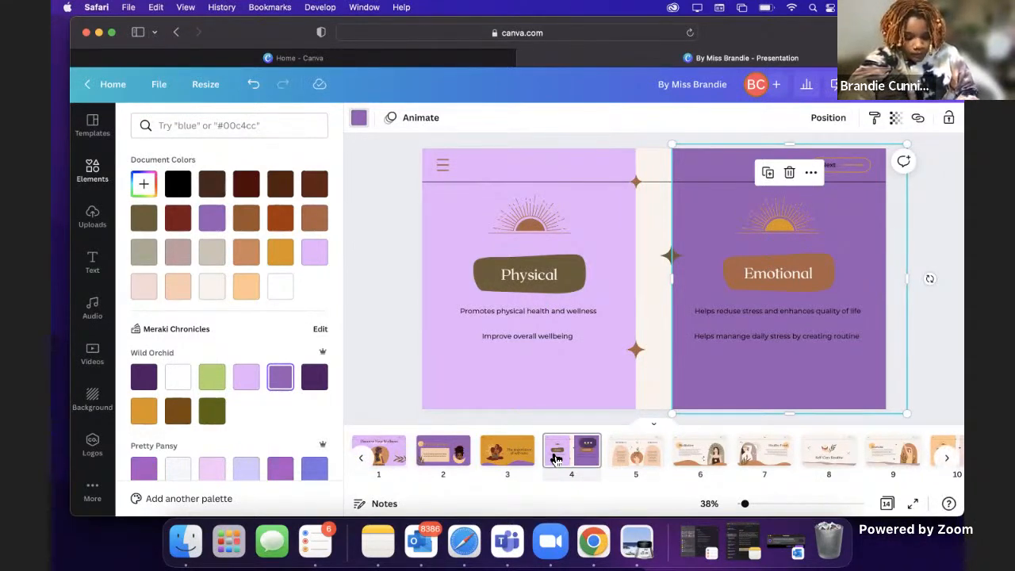
Step: Change the Meditation heading on page 6 to "Burn-out"
click(630, 454)
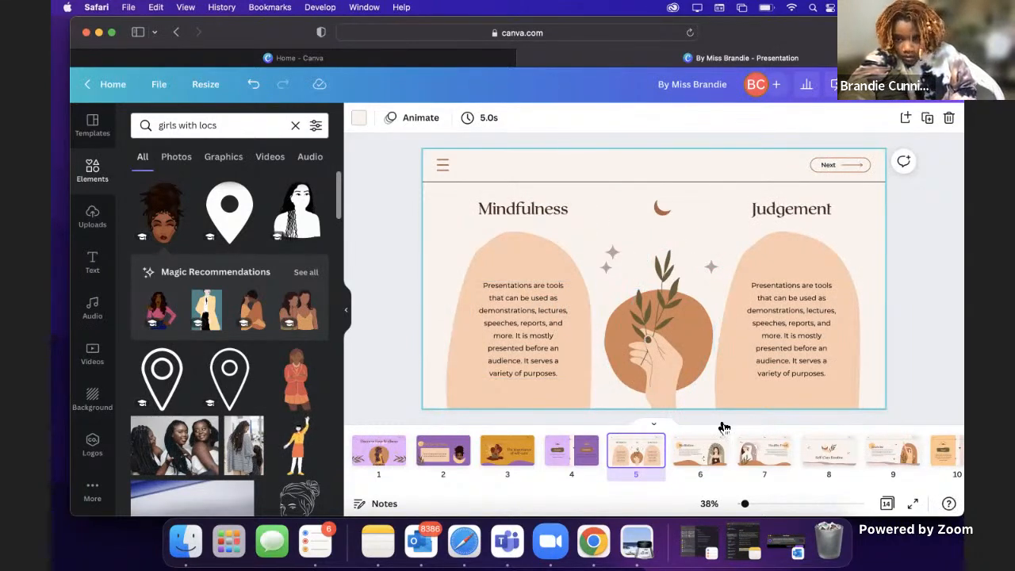
click(702, 450)
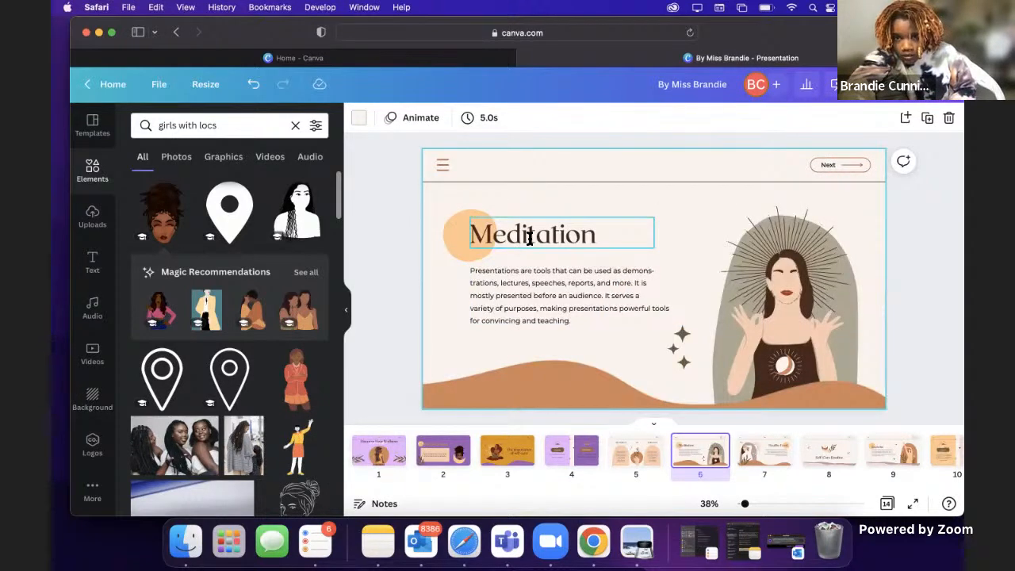
click(535, 238)
double_click(538, 238)
text(Burn-out)
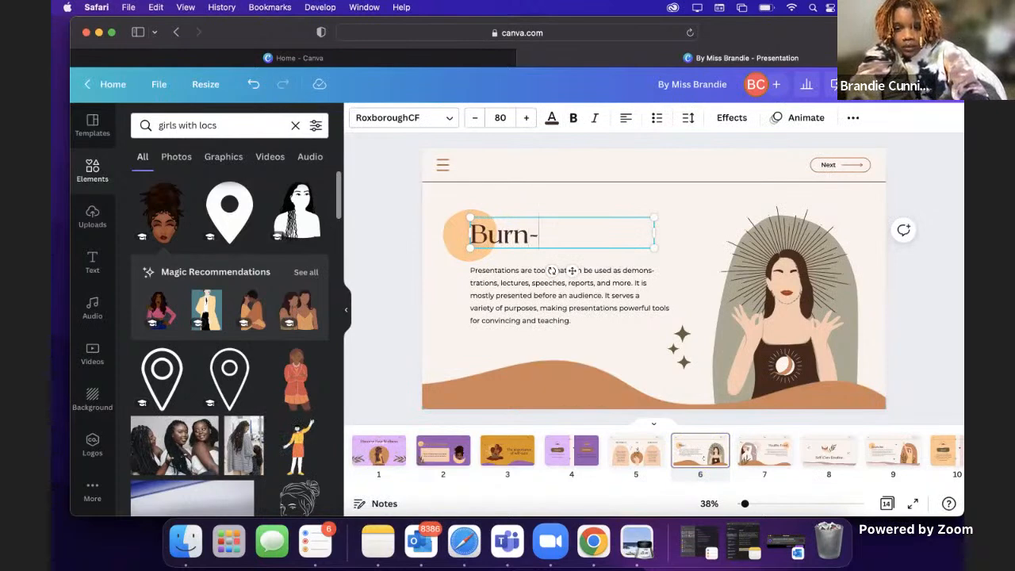
Step: Search the elements library for "burn out" to find a replacement for the meditating woman on page 6
click(798, 316)
click(298, 125)
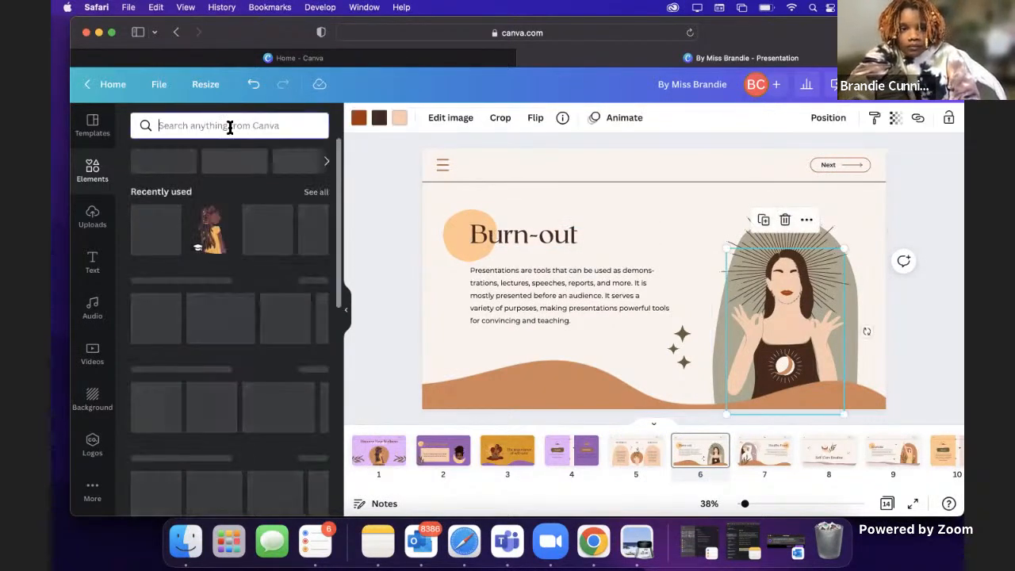
text(burn out)
key(Return)
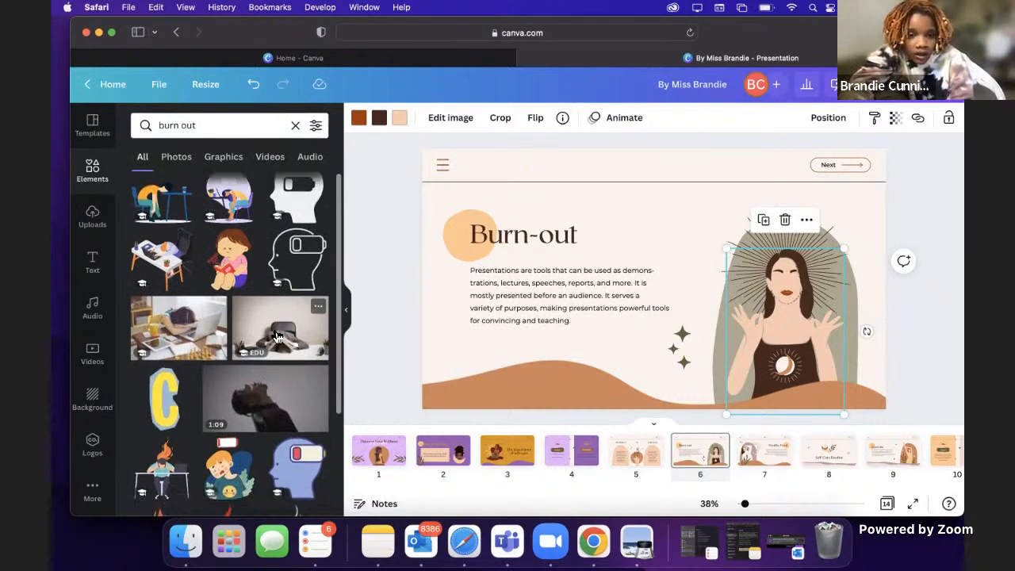
scroll(322, 322, down, 3)
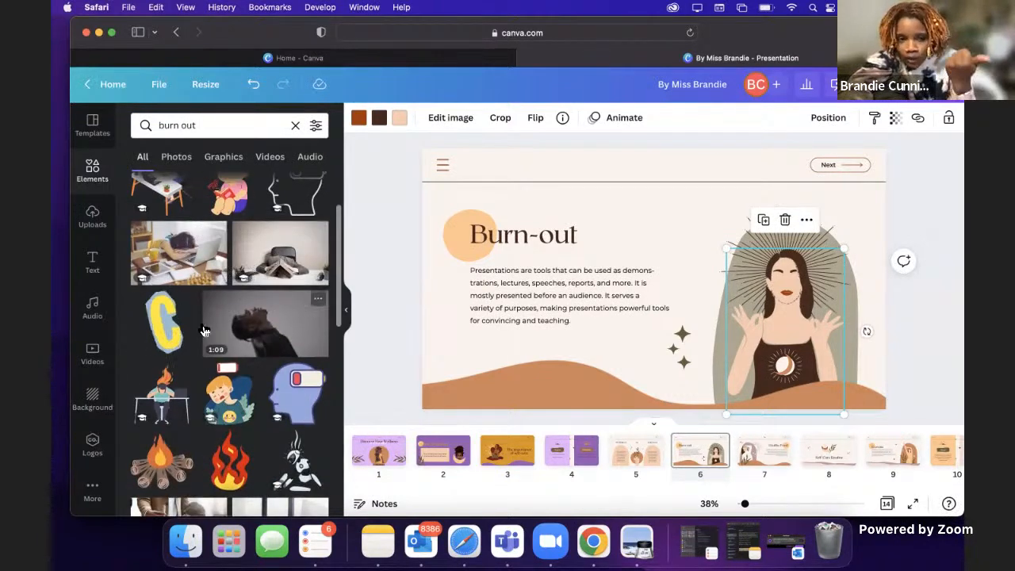
scroll(205, 332, down, 6)
scroll(204, 331, down, 1)
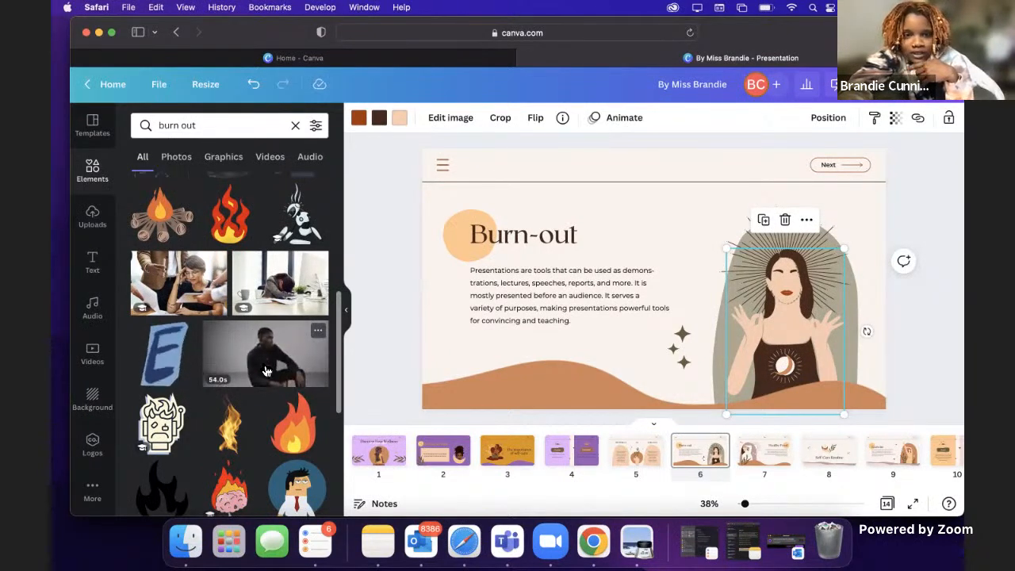
click(267, 371)
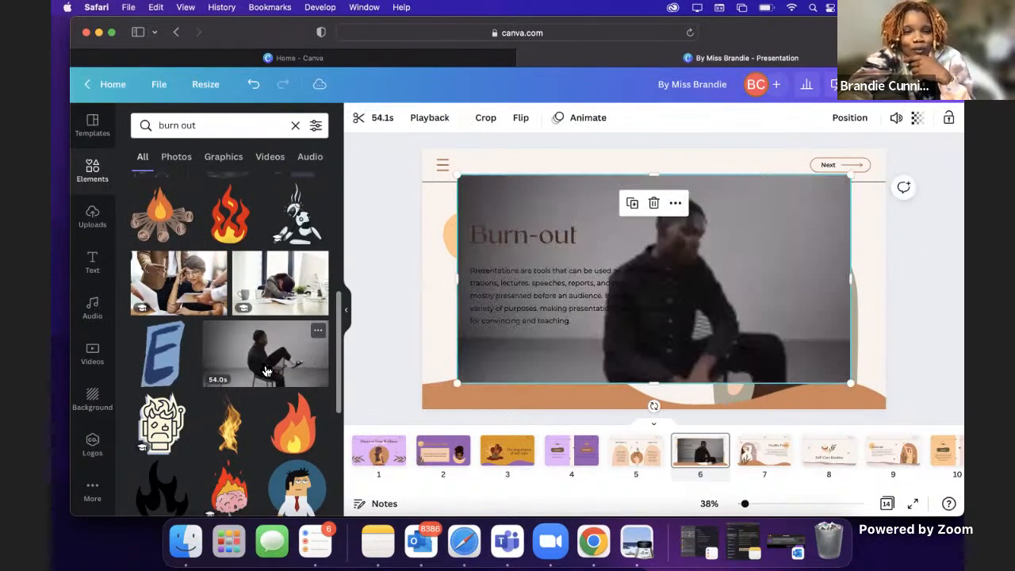
click(486, 122)
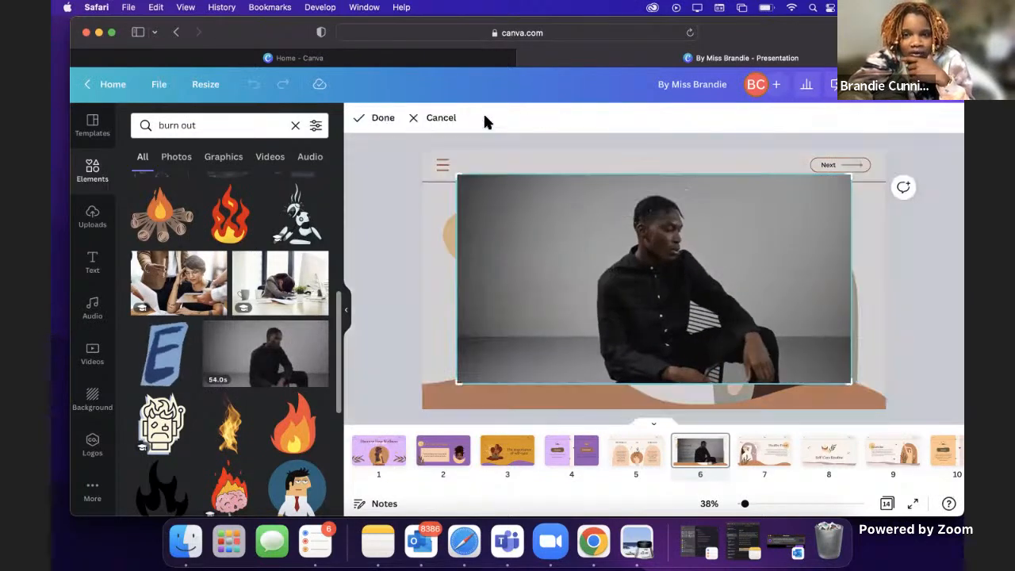
click(431, 121)
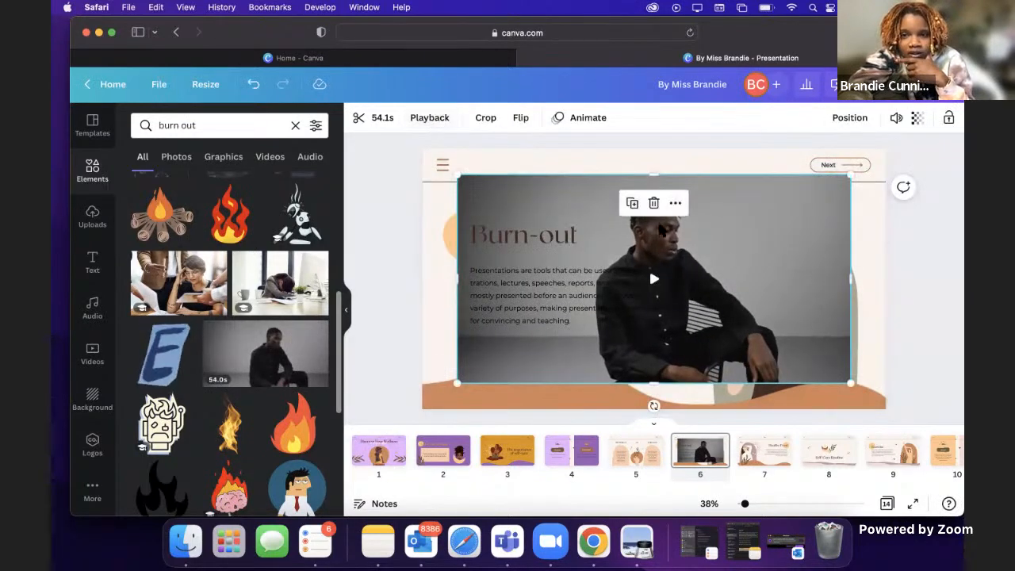
key(Delete)
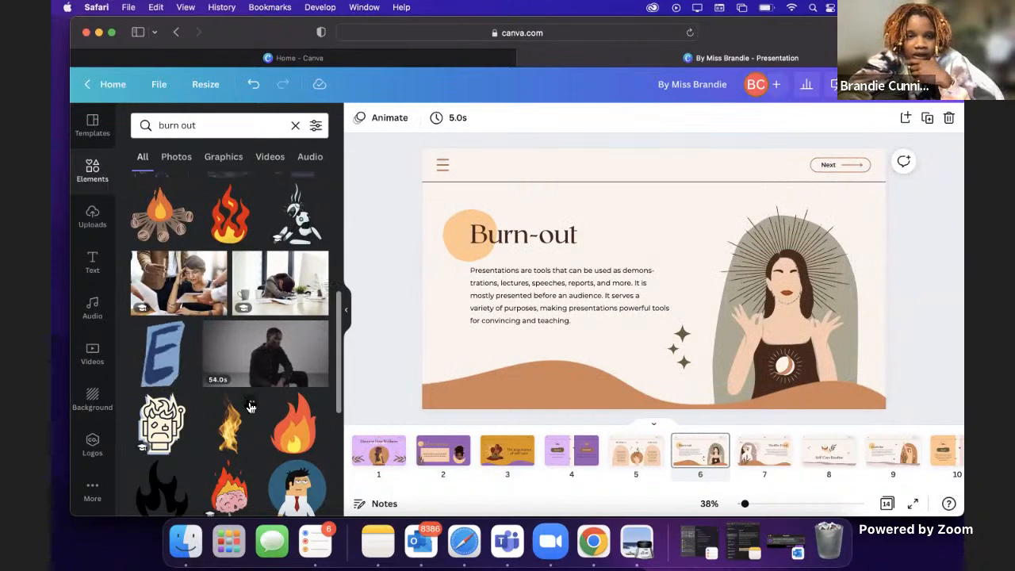
Step: Place the recommended purple illustration of a dark-skinned person slumped at a desk over the meditating woman, removing the first version inserted
scroll(251, 405, down, 4)
scroll(250, 406, down, 3)
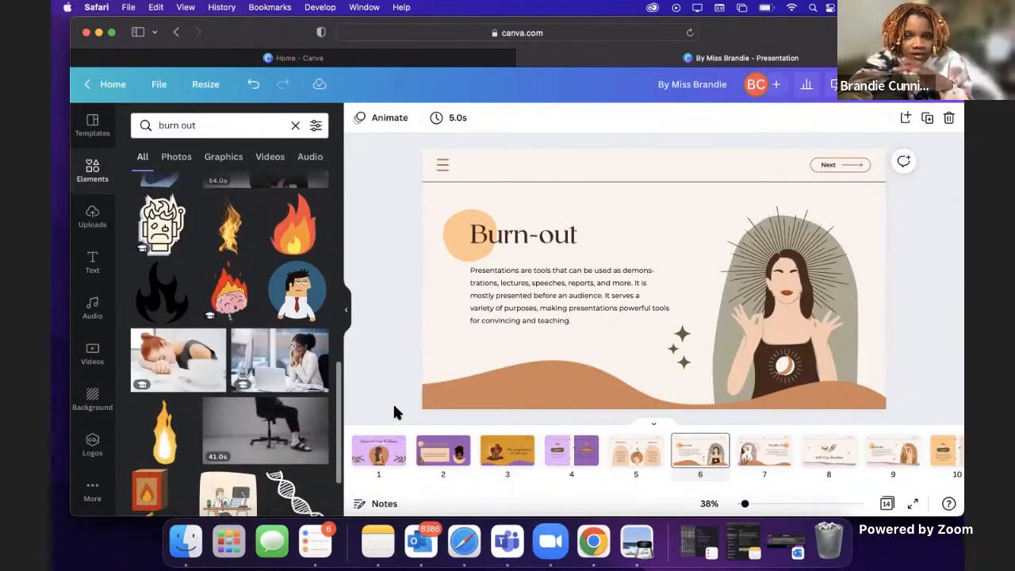
scroll(227, 407, down, 5)
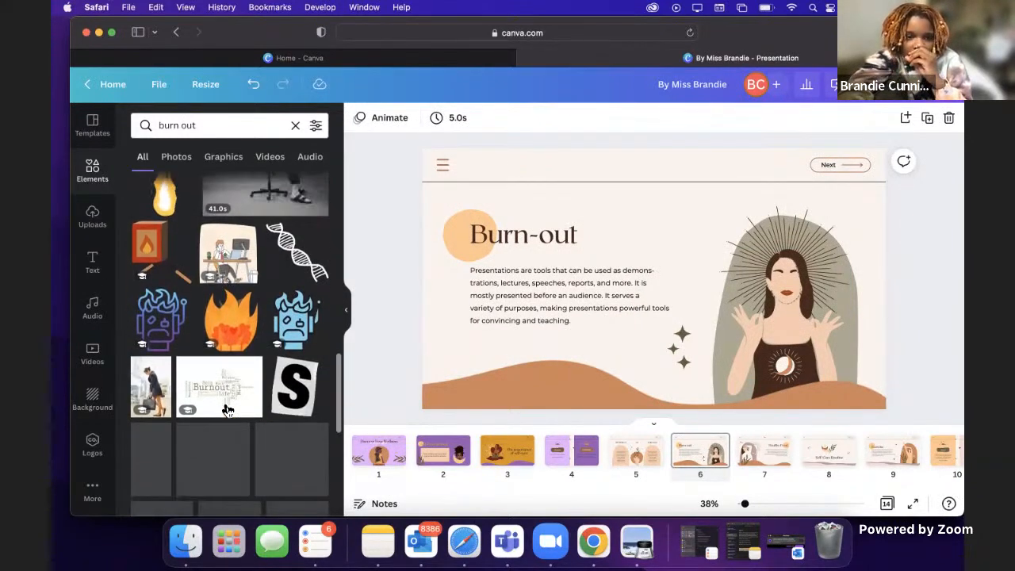
scroll(227, 410, up, 15)
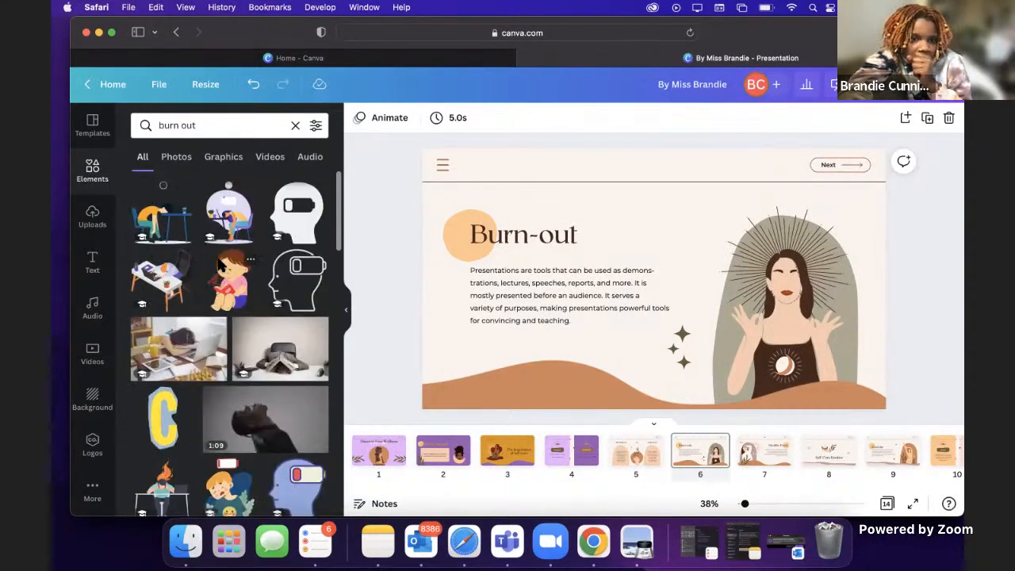
click(226, 214)
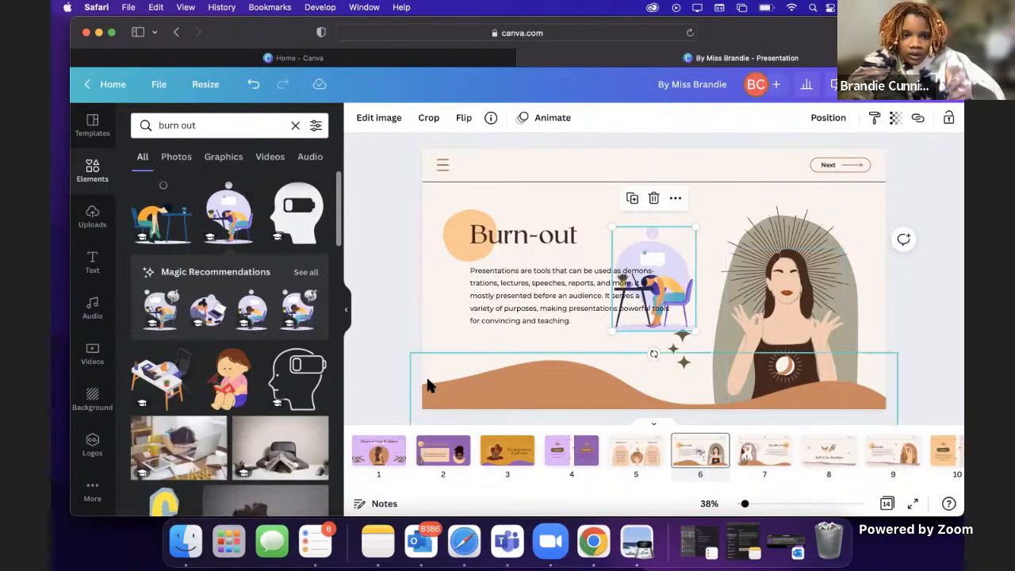
drag(249, 313, 758, 315)
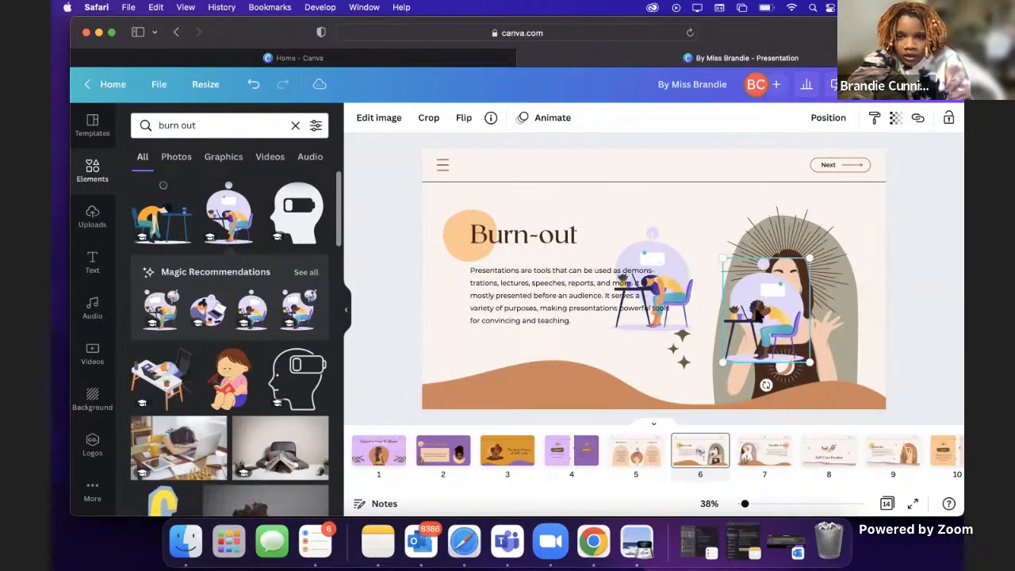
click(668, 255)
key(Delete)
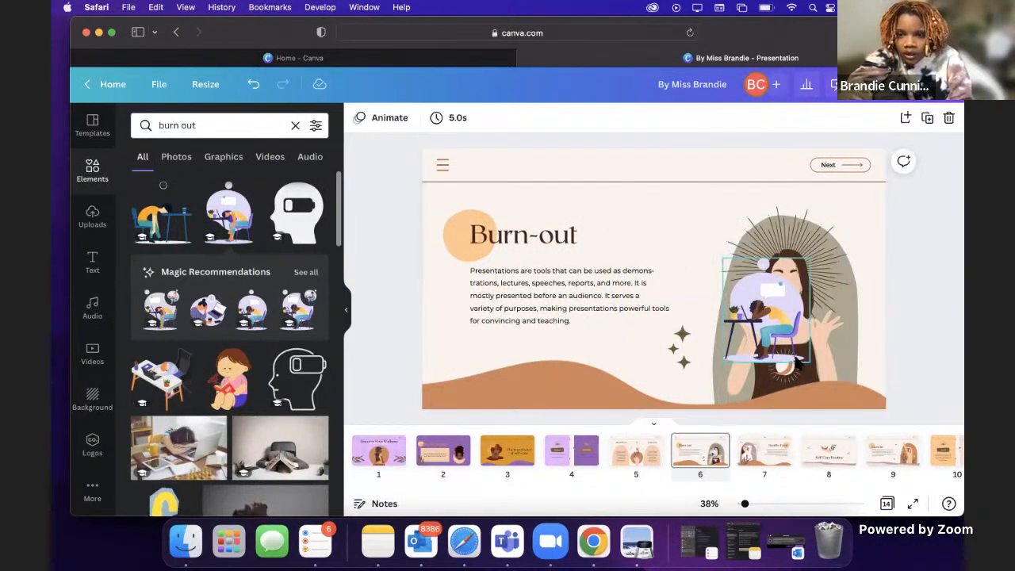
Step: Delete the meditating woman and enlarge the slumped desk figure to fill the gray-green arch on page 6
drag(754, 311, 803, 349)
click(786, 312)
key(Delete)
drag(754, 291, 693, 215)
drag(740, 283, 655, 264)
click(785, 369)
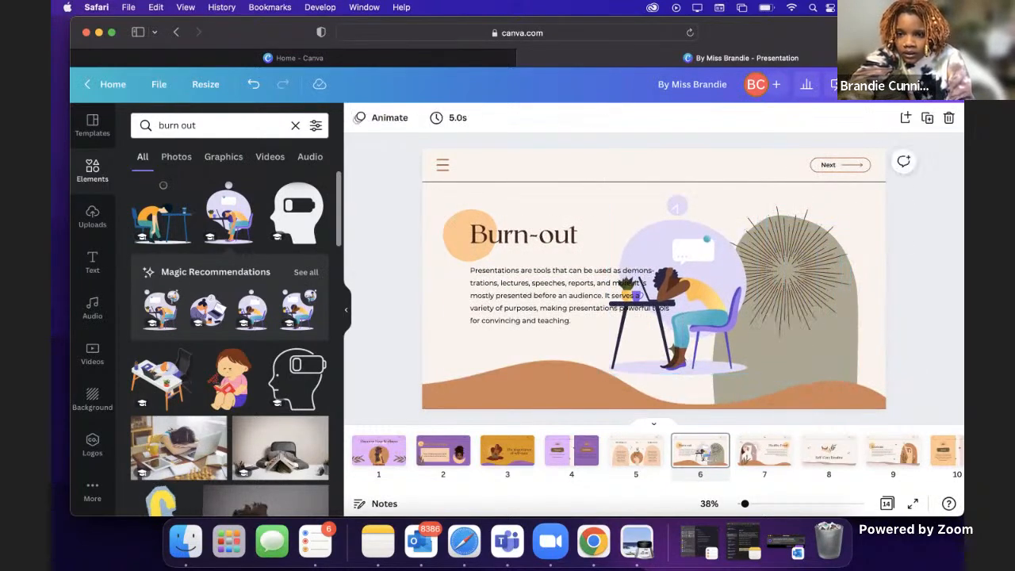
click(710, 294)
drag(803, 325, 804, 311)
click(671, 222)
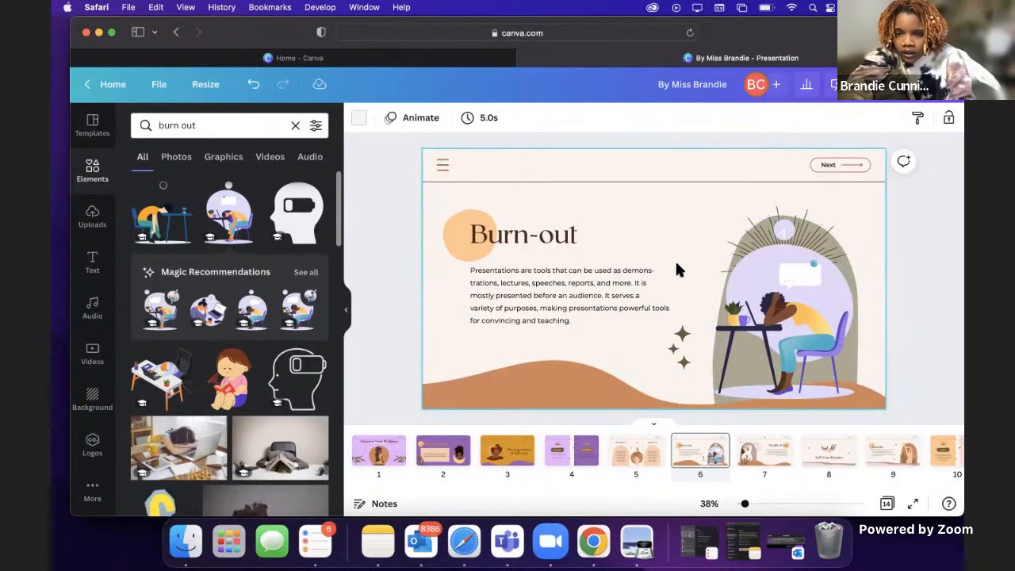
Step: Clear the whole placeholder paragraph under the Burn-out heading, keeping its text box
triple_click(524, 295)
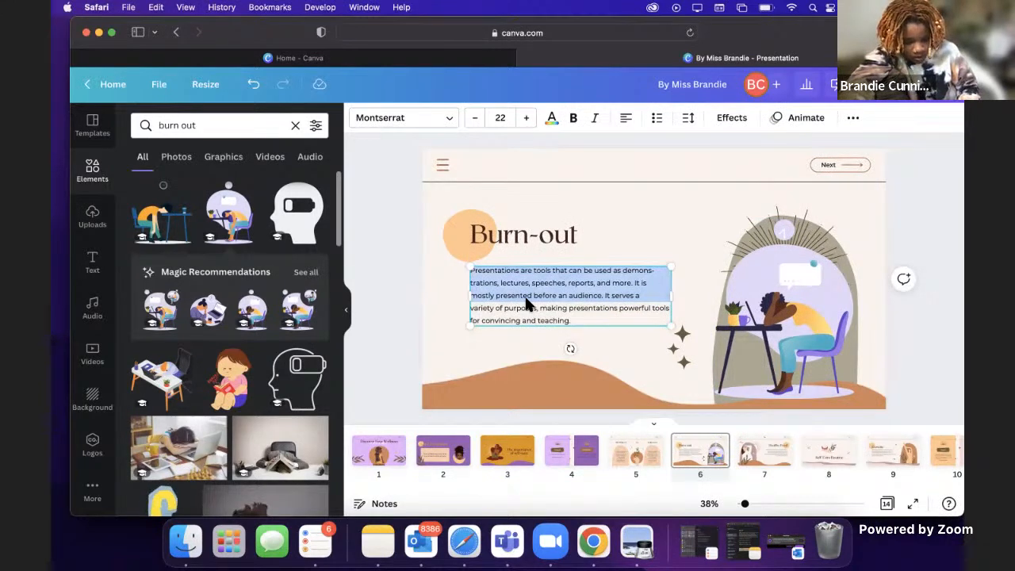
triple_click(548, 318)
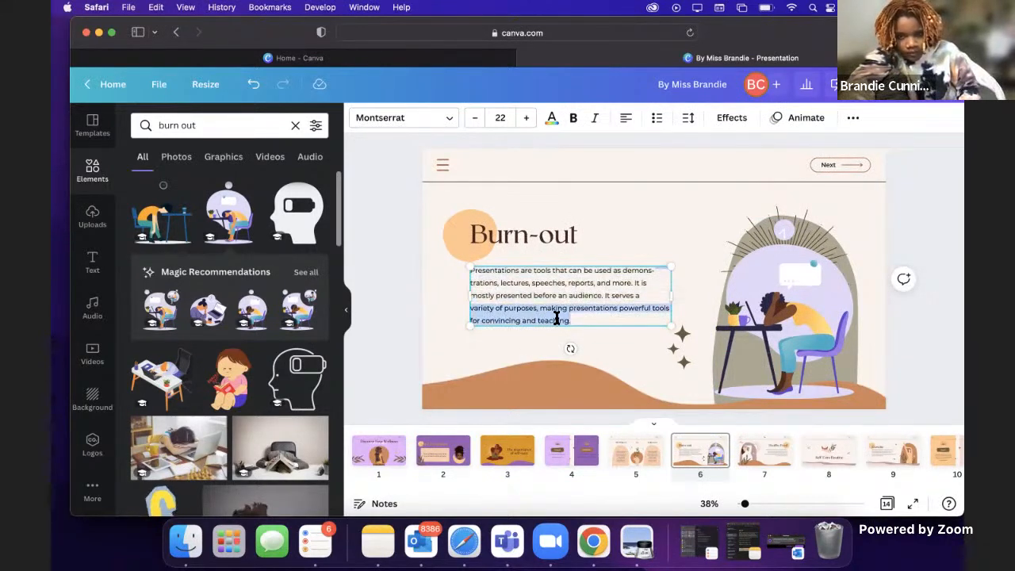
key(BackSpace)
key(BackSpace)
key(BackSpace)
key(BackSpace)
key(BackSpace)
key(BackSpace)
key(BackSpace)
key(BackSpace)
key(BackSpace)
key(BackSpace)
key(BackSpace)
key(BackSpace)
key(BackSpace)
key(BackSpace)
key(BackSpace)
key(BackSpace)
key(BackSpace)
key(BackSpace)
key(BackSpace)
key(BackSpace)
key(BackSpace)
key(BackSpace)
key(BackSpace)
key(BackSpace)
key(BackSpace)
key(BackSpace)
key(BackSpace)
key(BackSpace)
key(BackSpace)
key(BackSpace)
key(BackSpace)
key(BackSpace)
key(BackSpace)
key(BackSpace)
key(BackSpace)
key(BackSpace)
key(BackSpace)
key(BackSpace)
key(BackSpace)
key(BackSpace)
key(BackSpace)
key(BackSpace)
key(BackSpace)
key(BackSpace)
triple_click(586, 278)
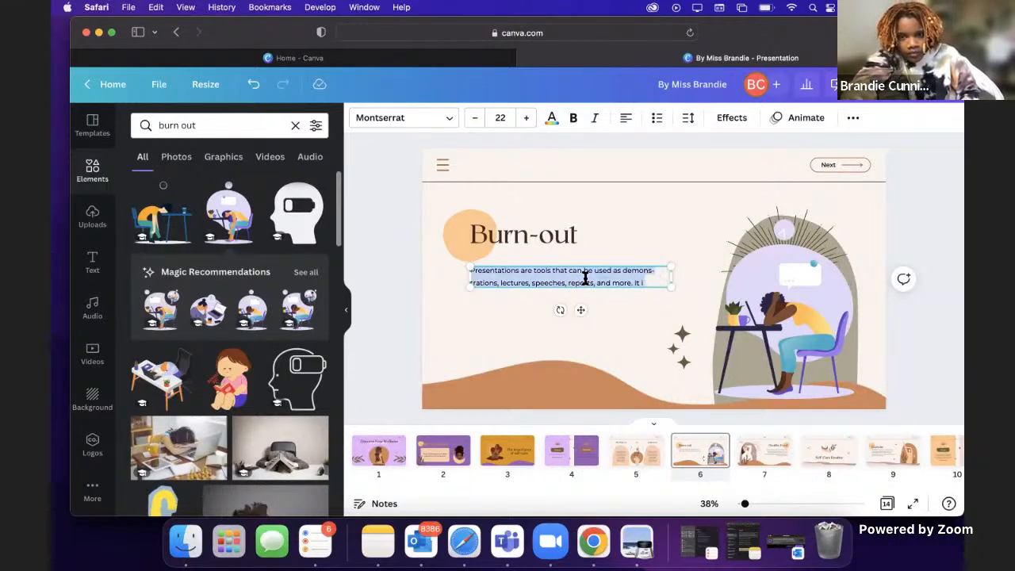
key(BackSpace)
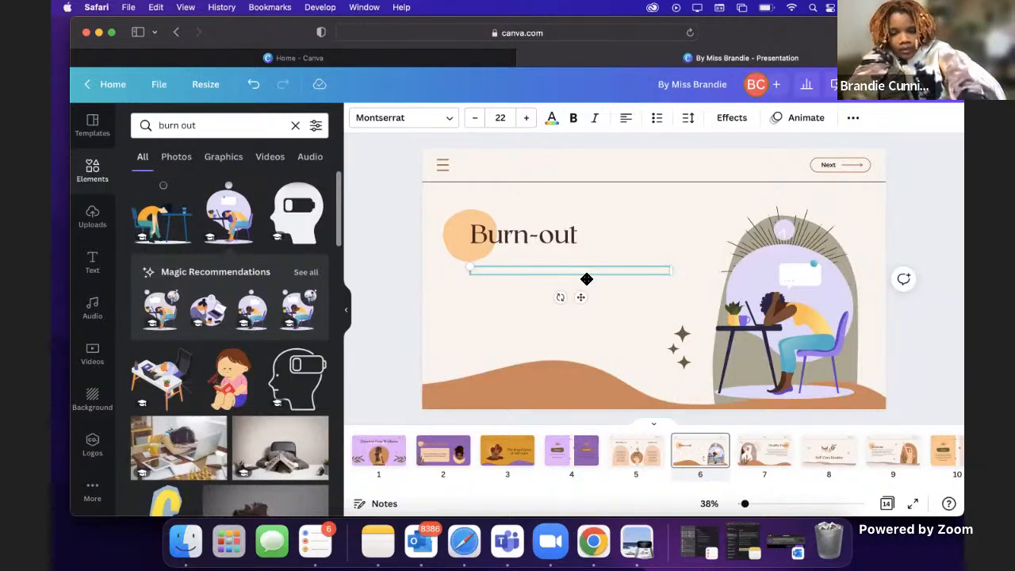
Step: Enter "Long term results of lack of self care" in the emptied text box under Burn-out
text(Long term)
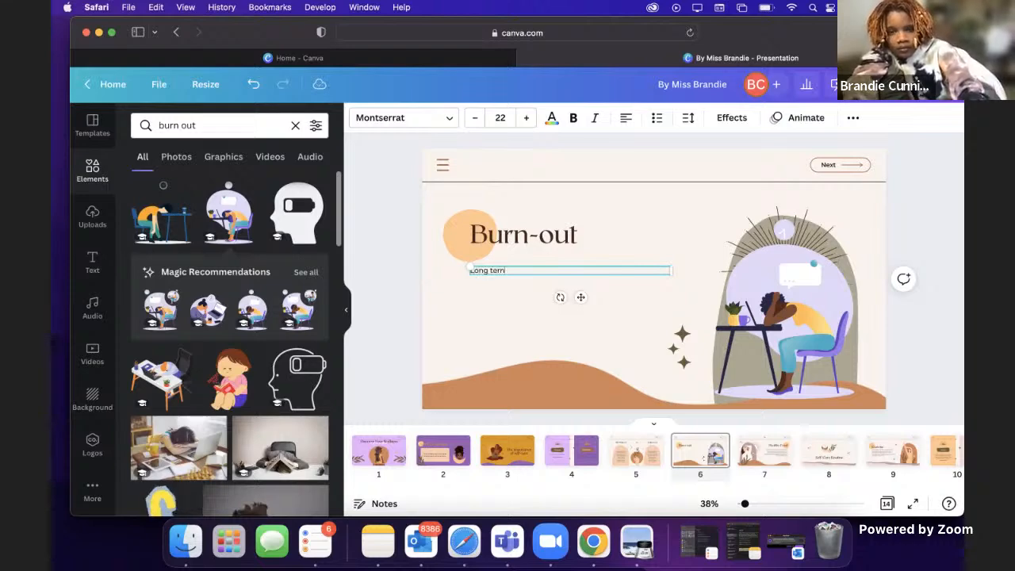
text( resu)
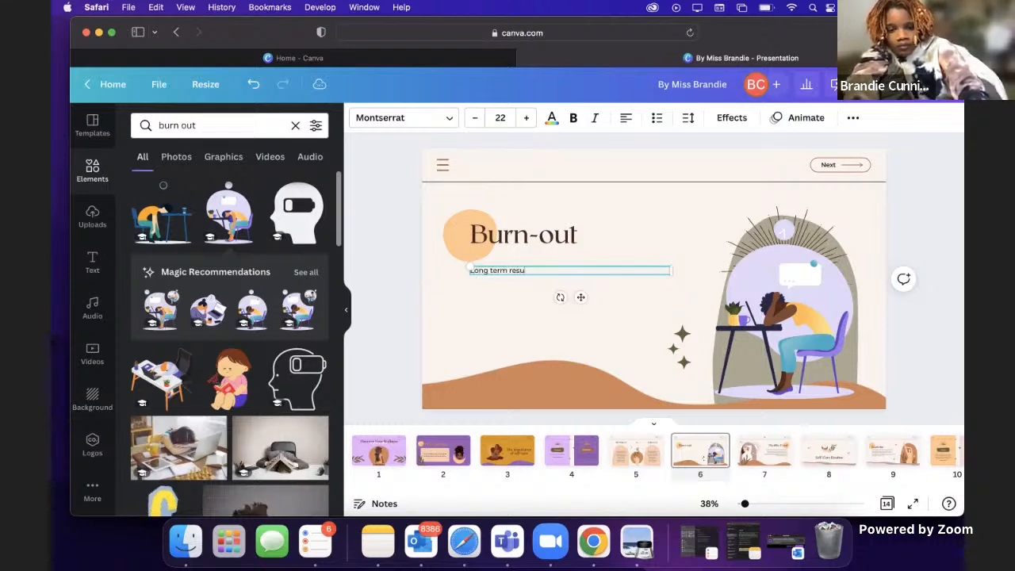
text(lt of)
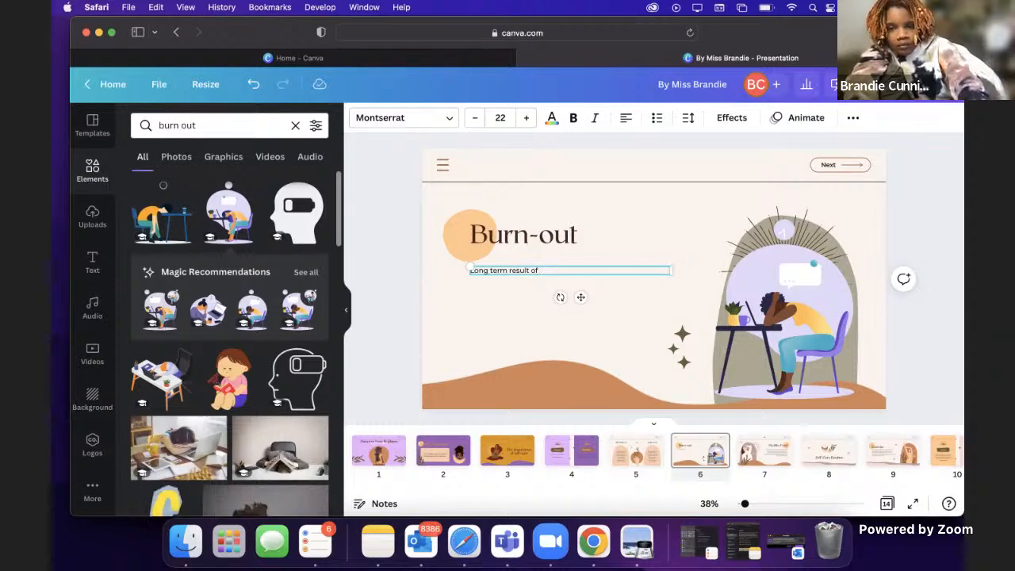
key(BackSpace)
key(BackSpace)
key(BackSpace)
text(s of lack of self care)
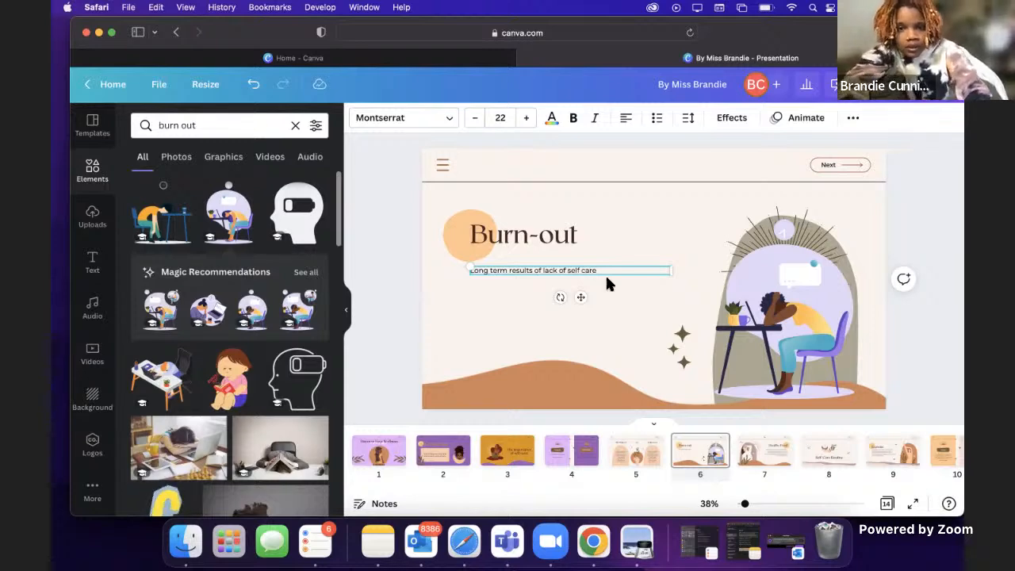
Step: Add the line "Losing your passion, vision and purpose" below the first line, separated by a blank line
key(Return)
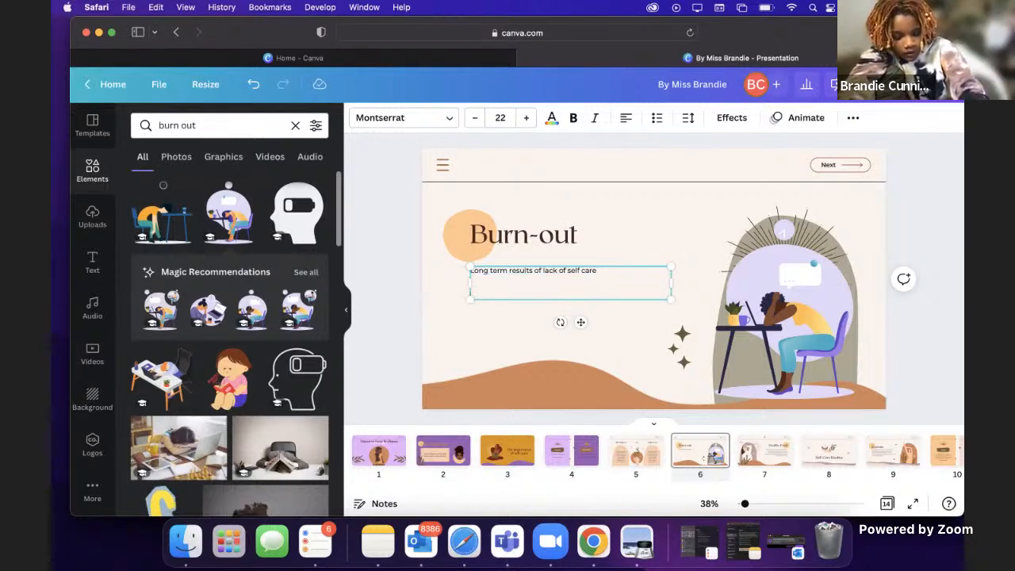
text(Results from)
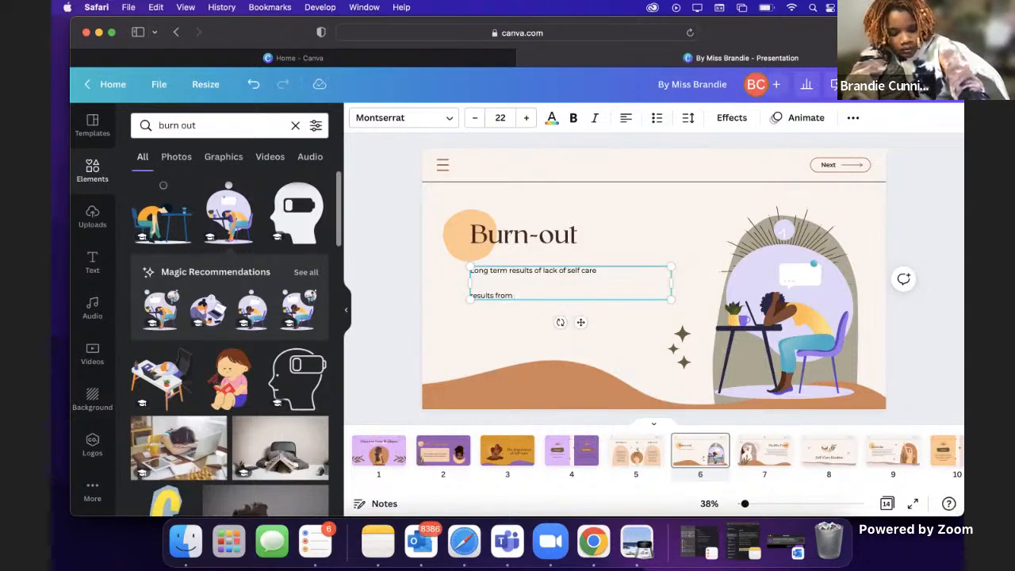
key(BackSpace)
key(BackSpace)
key(BackSpace)
key(BackSpace)
key(BackSpace)
key(BackSpace)
key(BackSpace)
key(BackSpace)
key(BackSpace)
key(BackSpace)
key(BackSpace)
key(BackSpace)
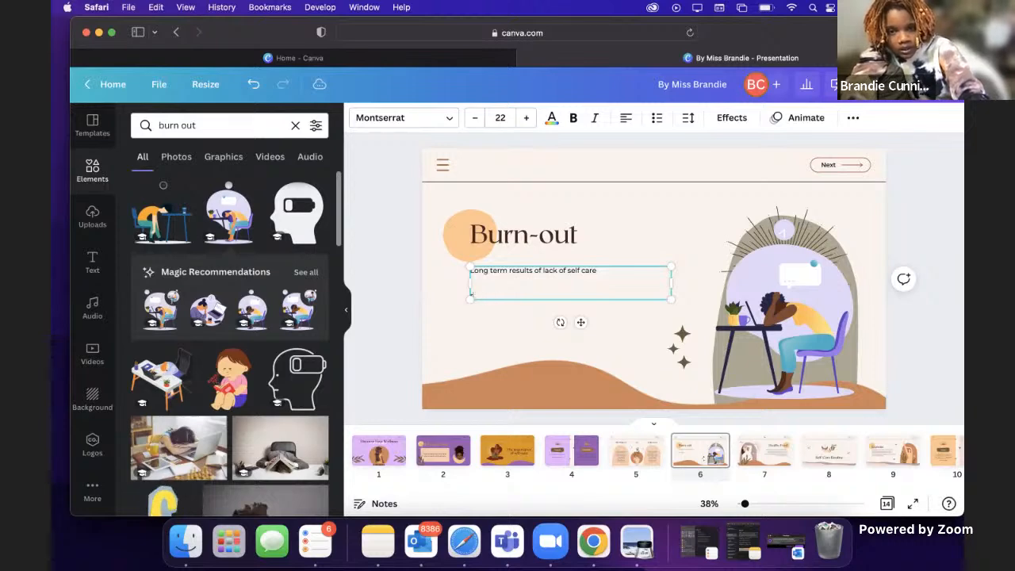
text(Losi)
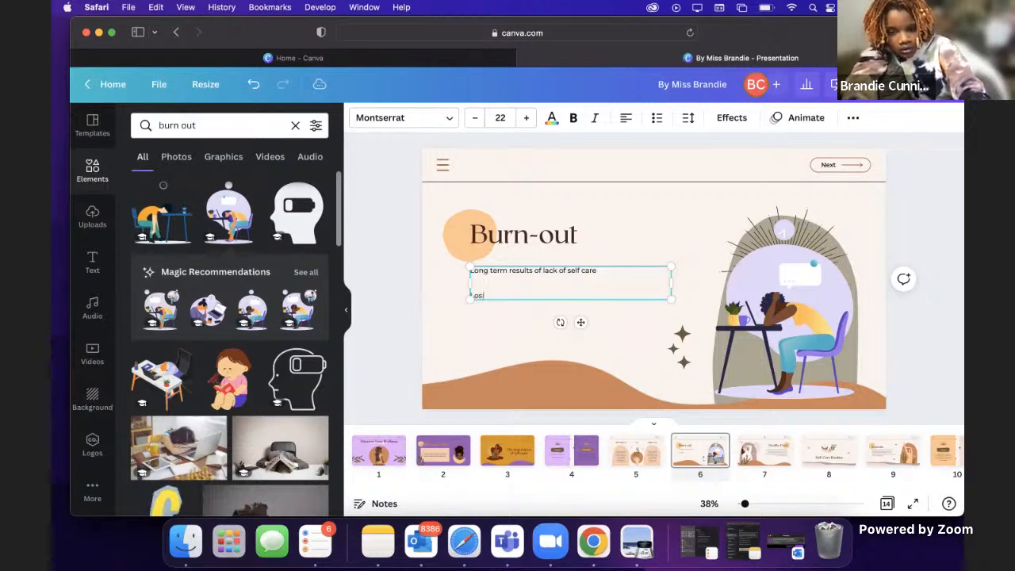
text(ng your passion)
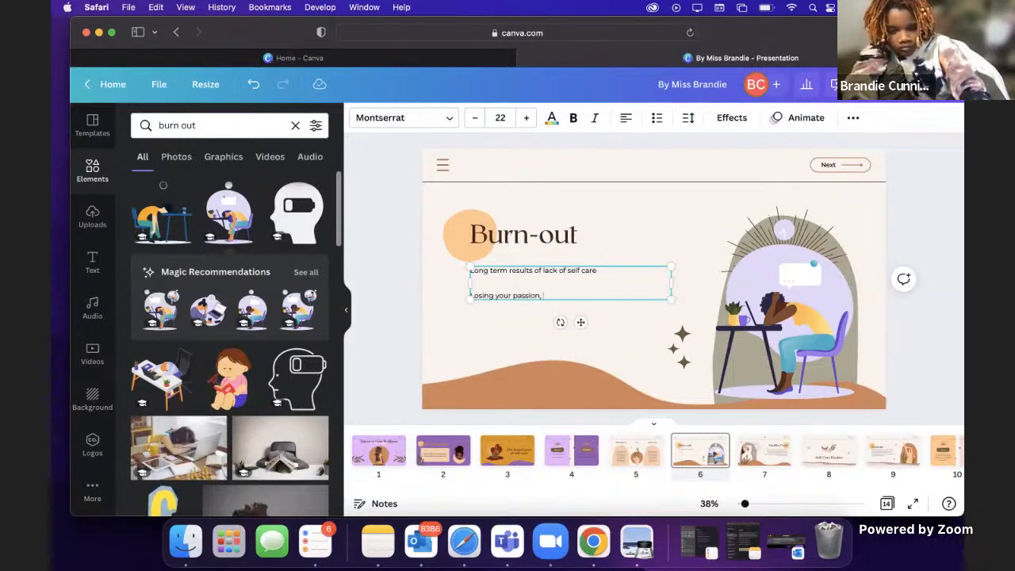
text(, vision)
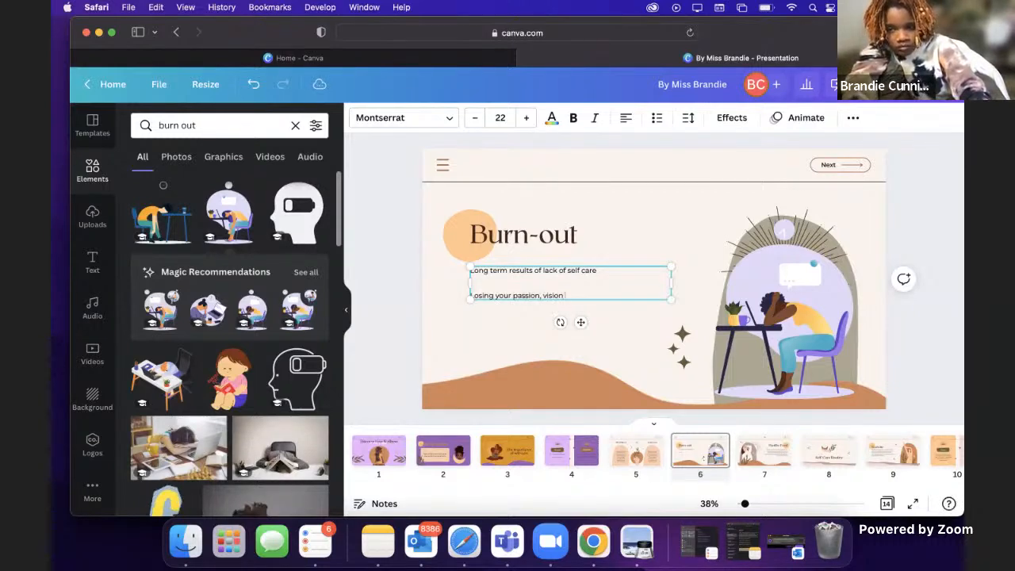
text( and purpose)
Step: Add a third line reading "Disengage and withdrawl" after another blank line
key(Return)
key(Return)
text(Dise)
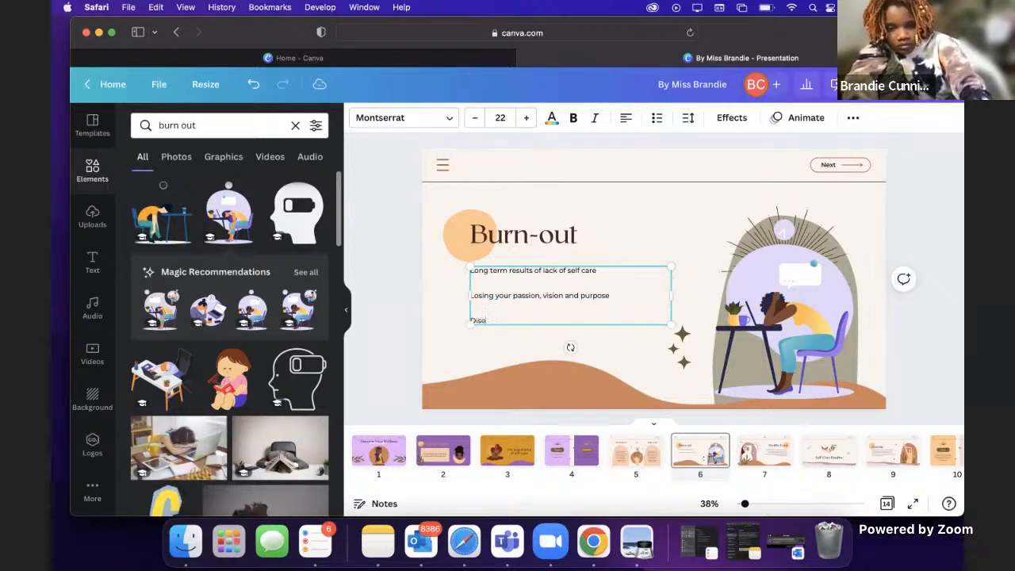
text(ngage and)
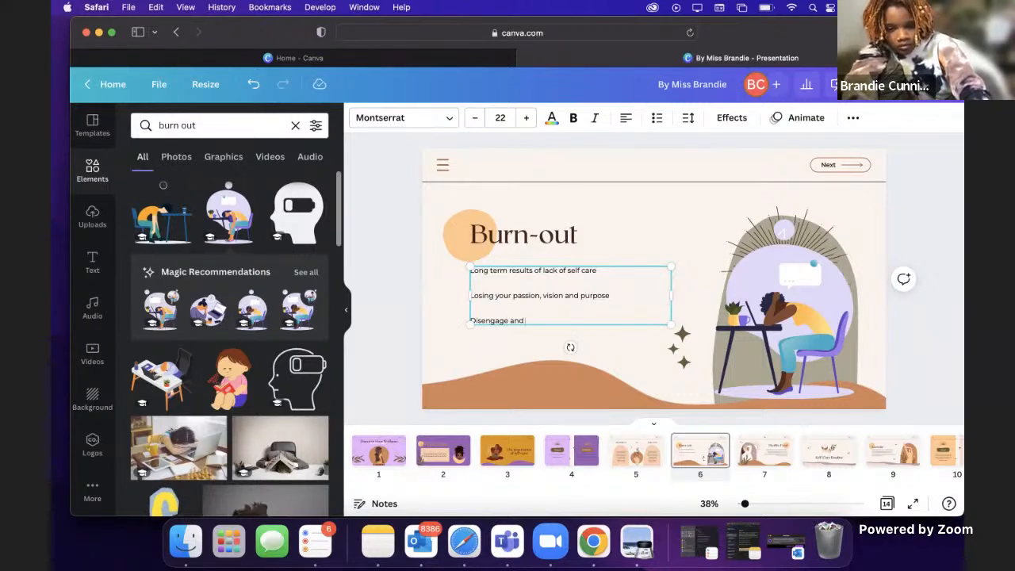
text( withdrawl)
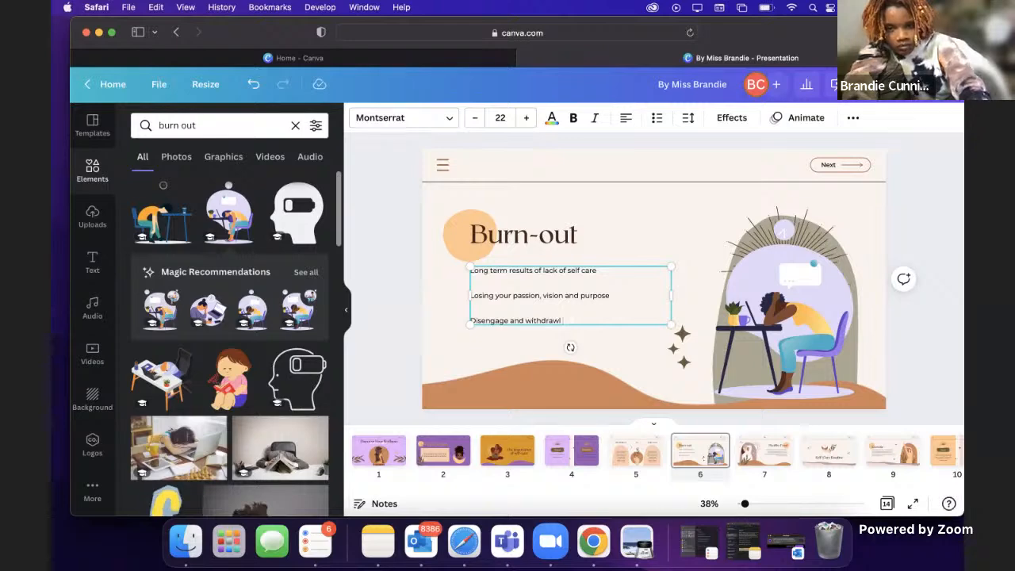
Step: Correct the misspelled last word of the third line under the Burn-out heading to "withdrawal" using the suggested spelling
click(543, 339)
click(545, 310)
double_click(547, 321)
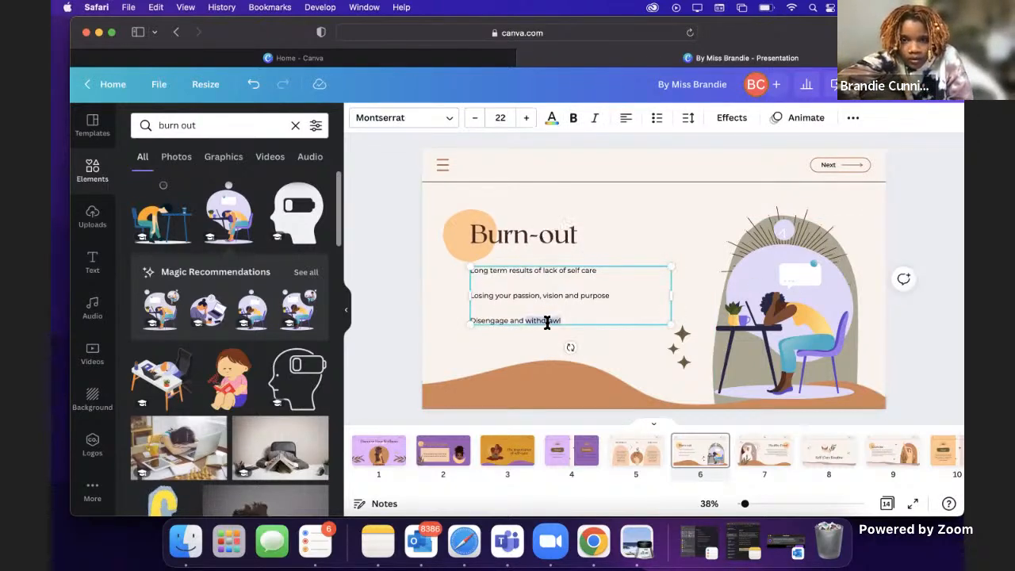
right_click(547, 322)
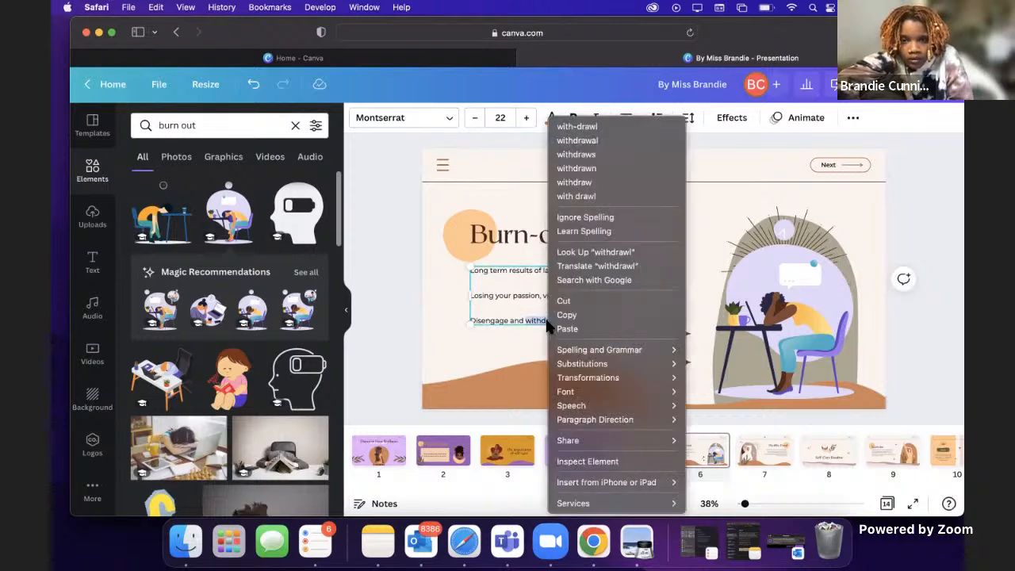
click(577, 141)
click(478, 364)
click(617, 234)
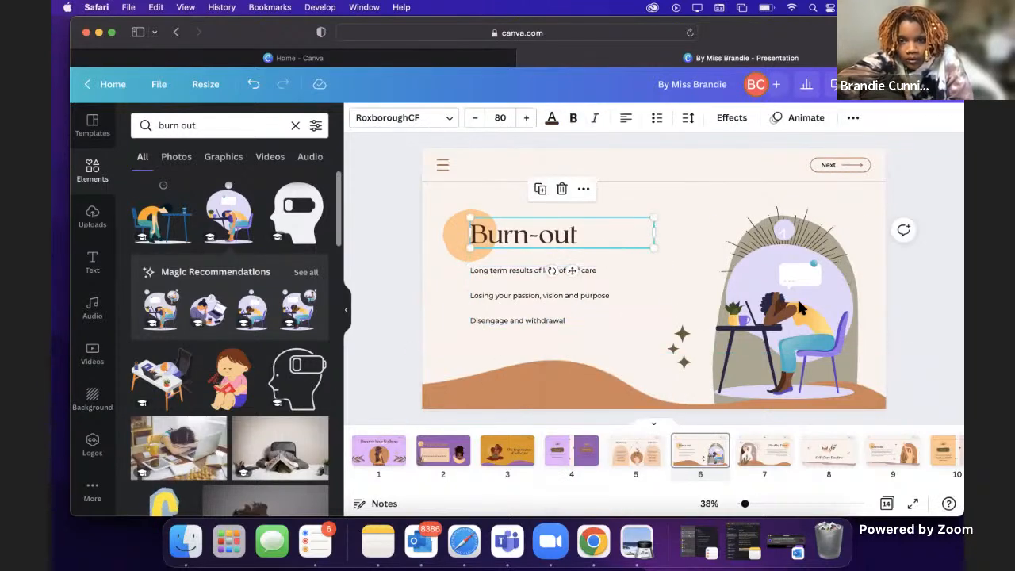
click(877, 307)
Step: Recolor the terracotta wave along the bottom of the Burn-out page with the medium purple from the Wild Orchid palette
click(555, 380)
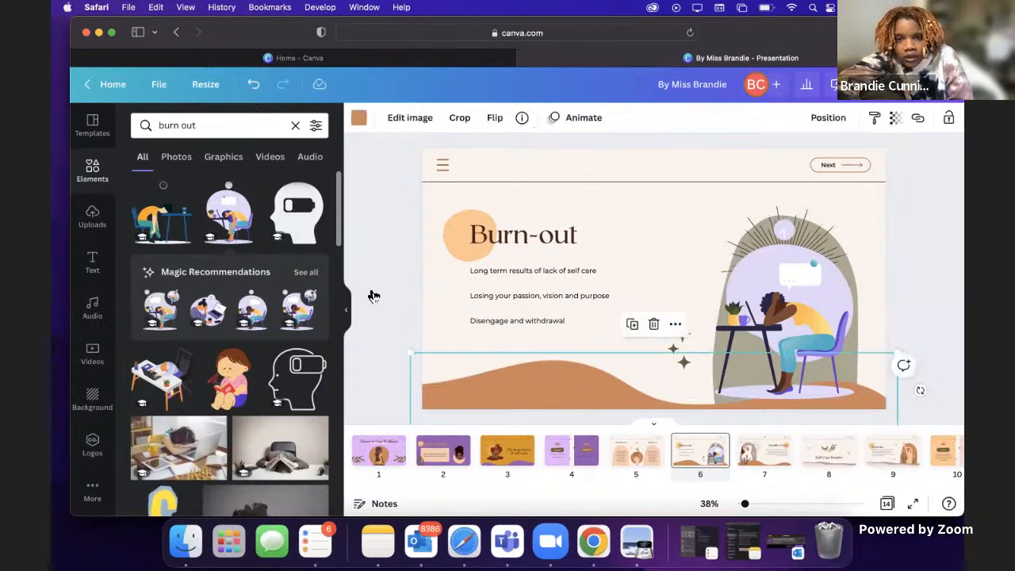
click(359, 117)
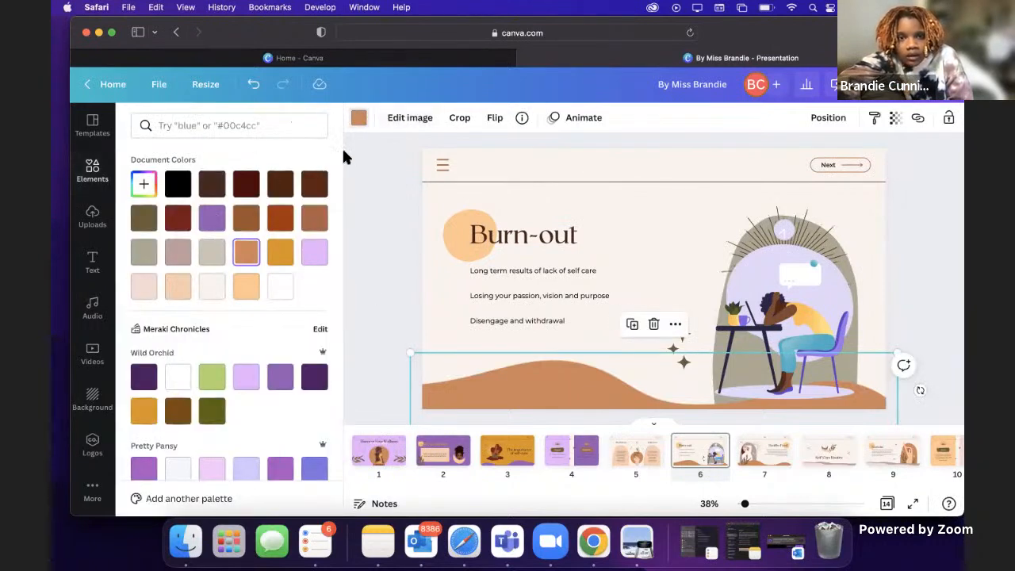
click(280, 377)
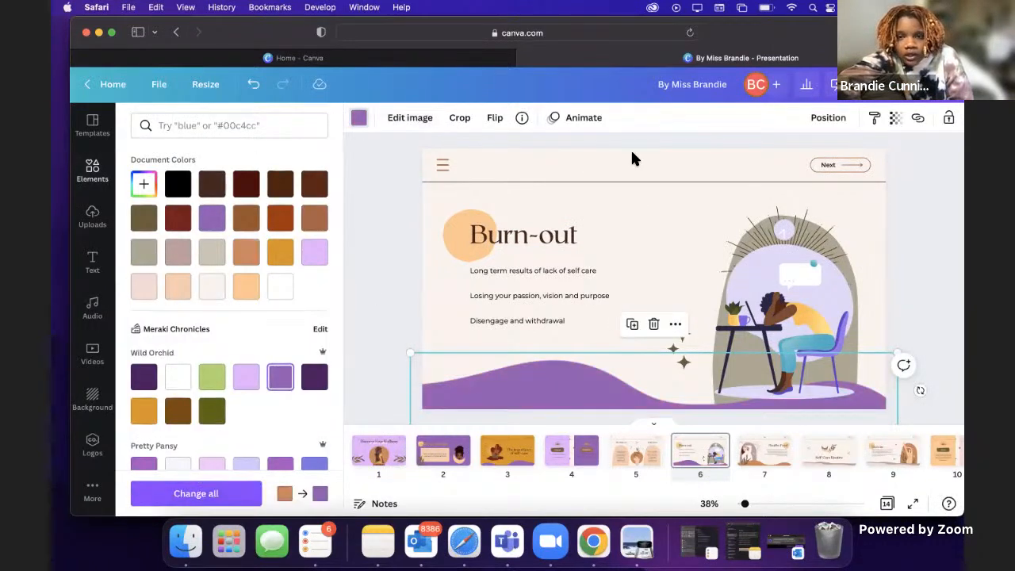
Step: Try the Wild Orchid light purple on the wave and return it to the medium purple
click(93, 171)
click(358, 119)
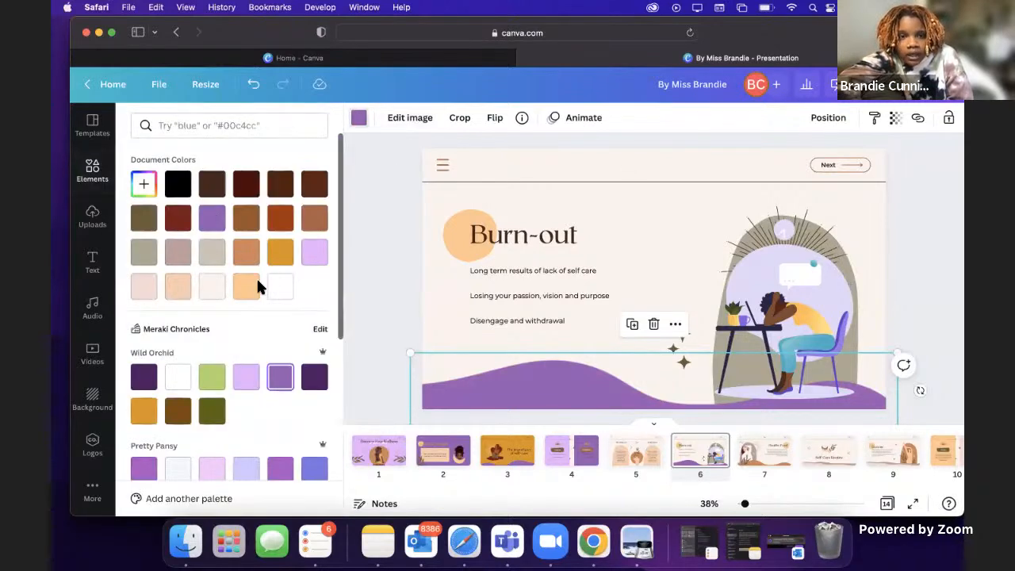
click(245, 378)
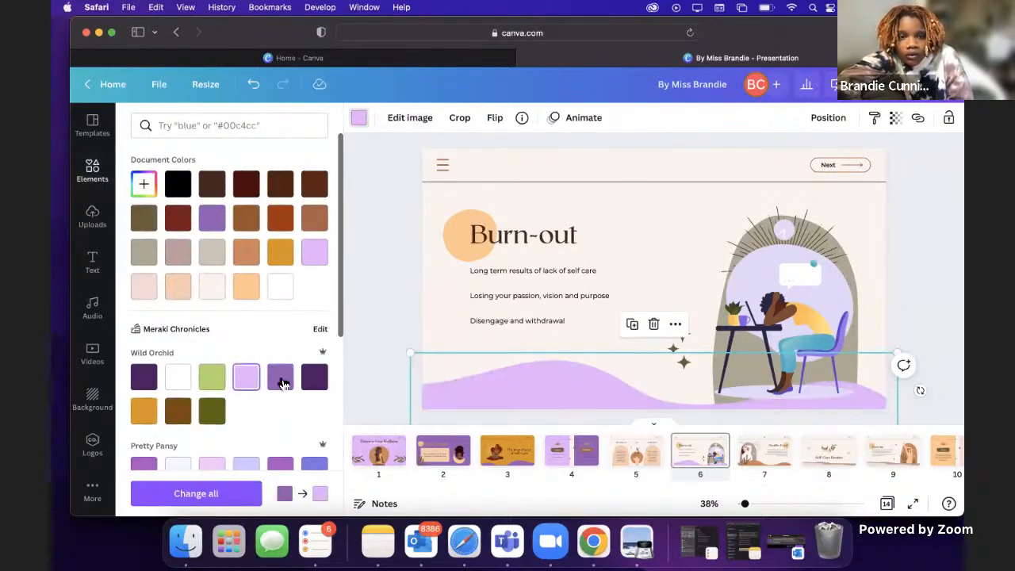
click(281, 380)
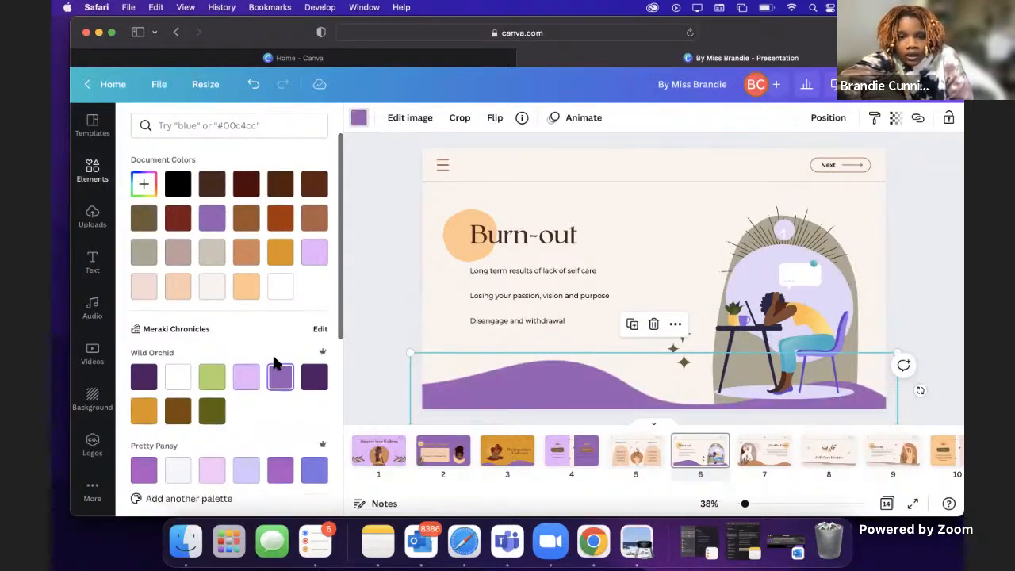
Step: Set the Burn-out page's background to the Wild Orchid light purple and reorder the pages so it comes before the Mindfulness and Judgement page
click(618, 168)
click(468, 162)
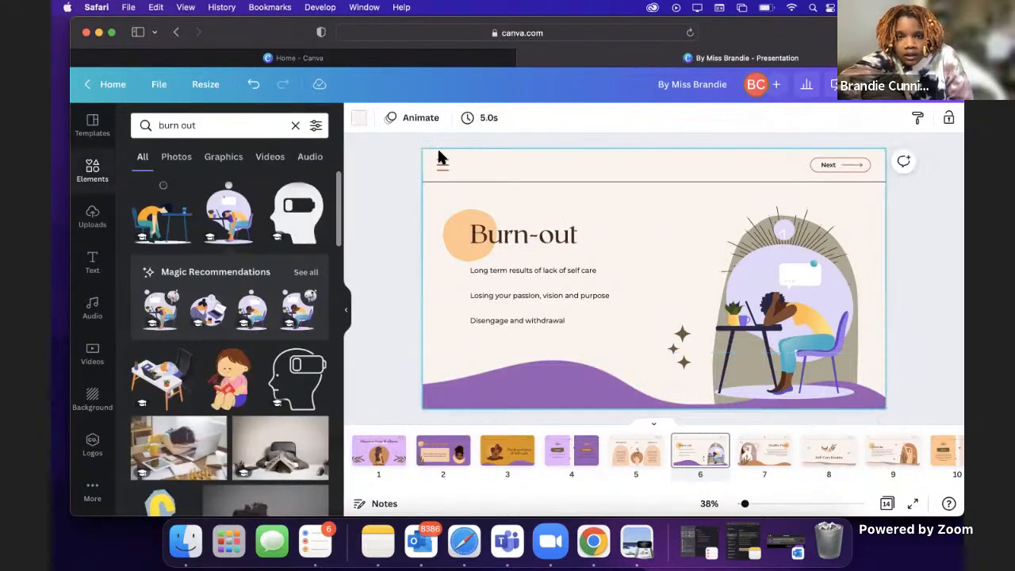
click(359, 119)
click(251, 382)
click(929, 244)
drag(645, 476, 698, 468)
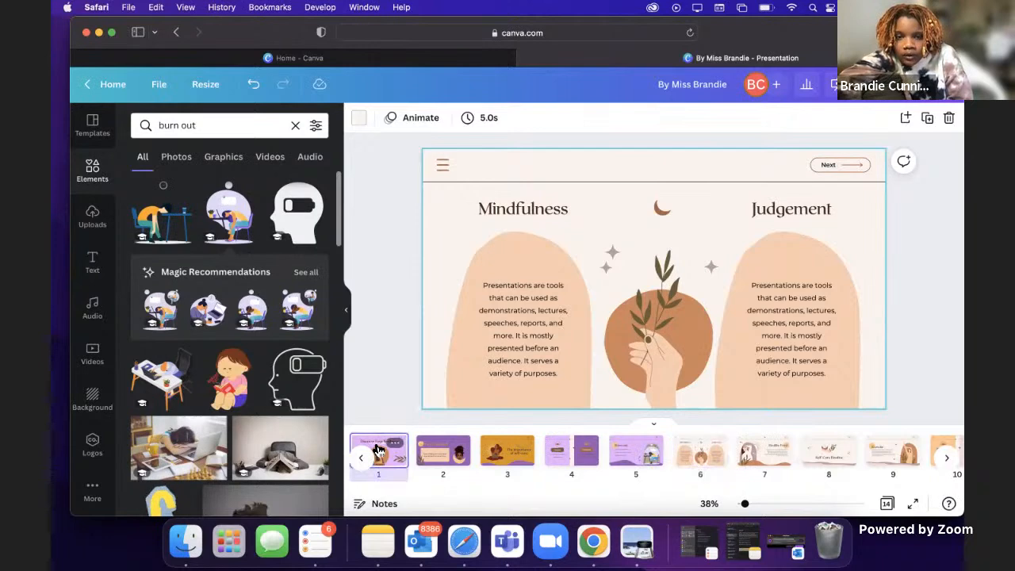
Step: Review the customized pages 1 through 5 one after another and return to the cover page
click(378, 450)
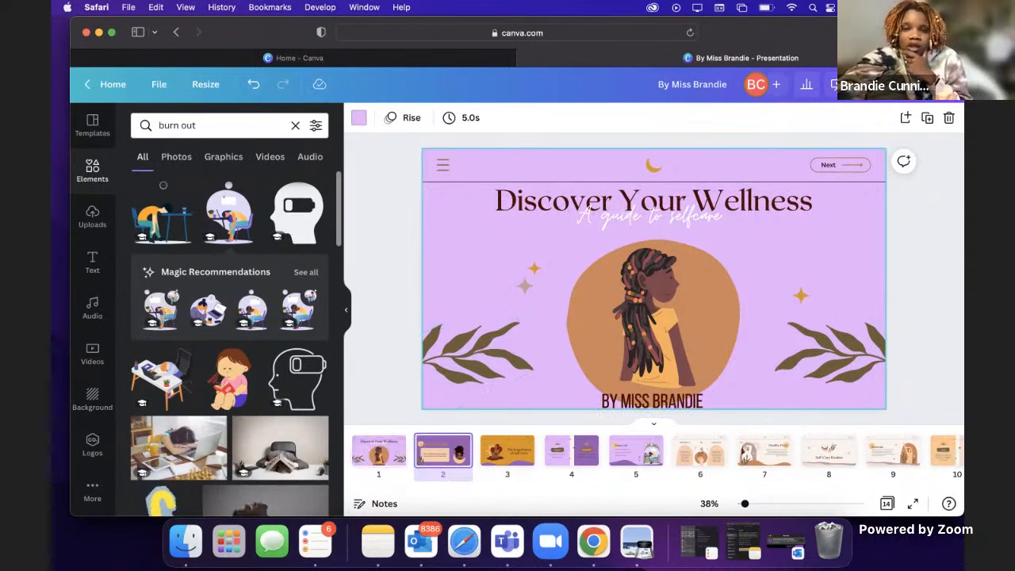
key(Right)
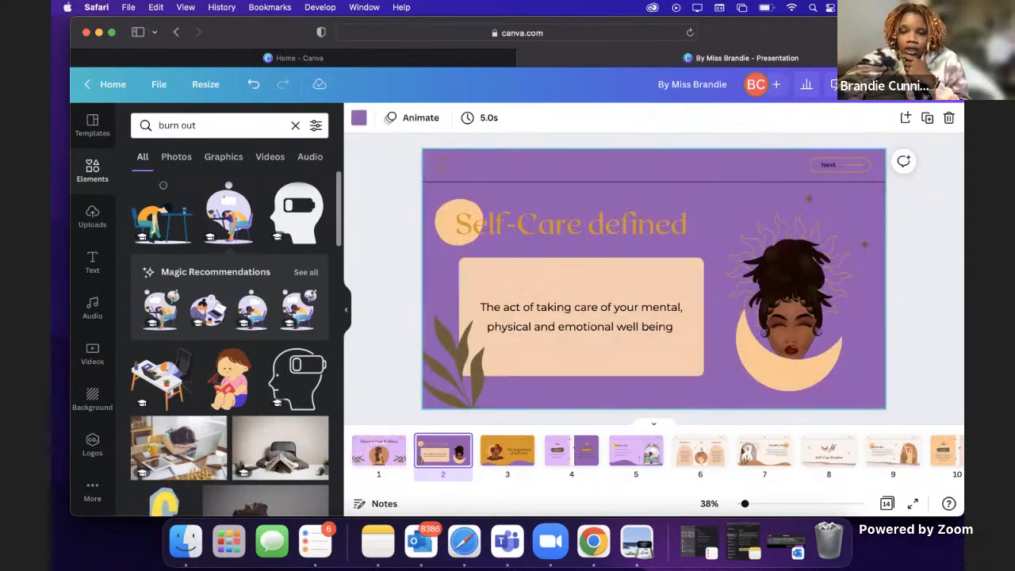
key(Right)
key(Right)
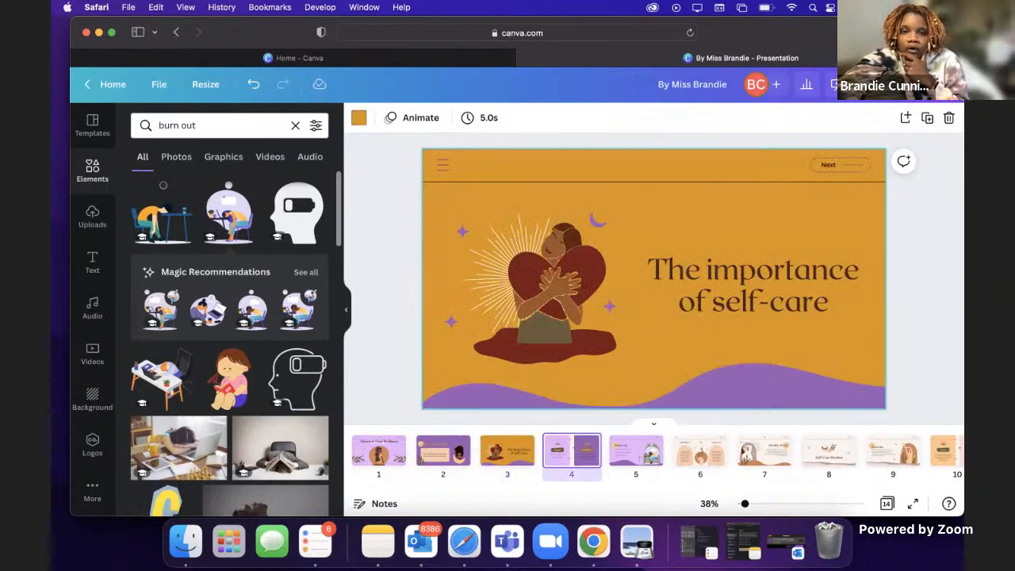
key(Right)
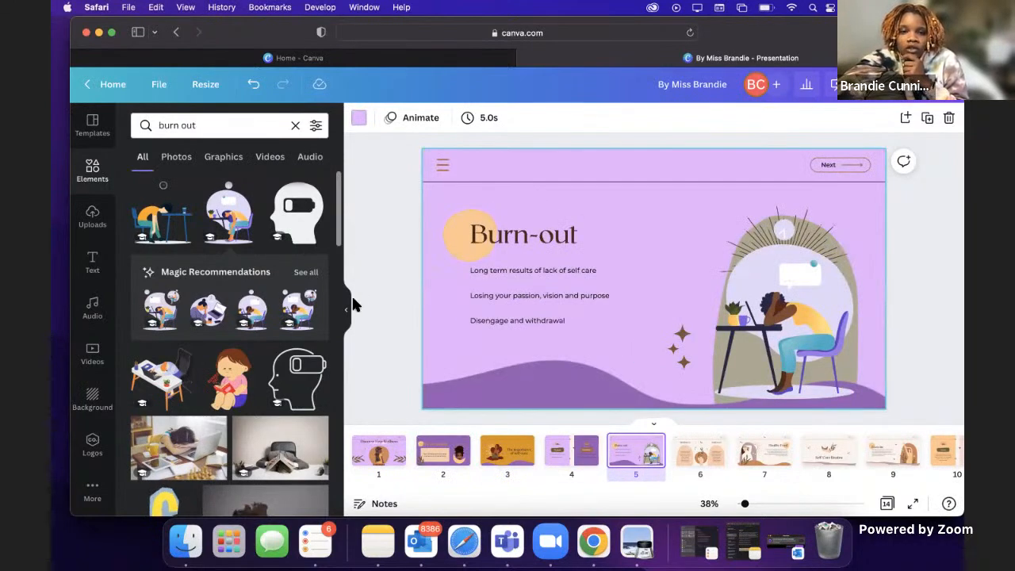
click(346, 310)
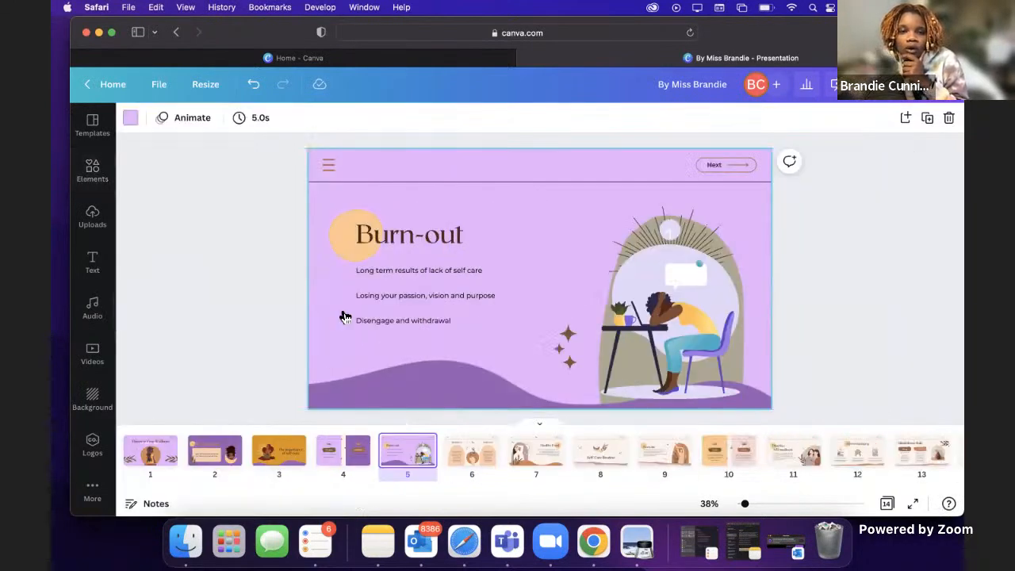
click(153, 459)
Step: Search the presentation templates for "busines" and, with that cleared, for "tech"
click(92, 121)
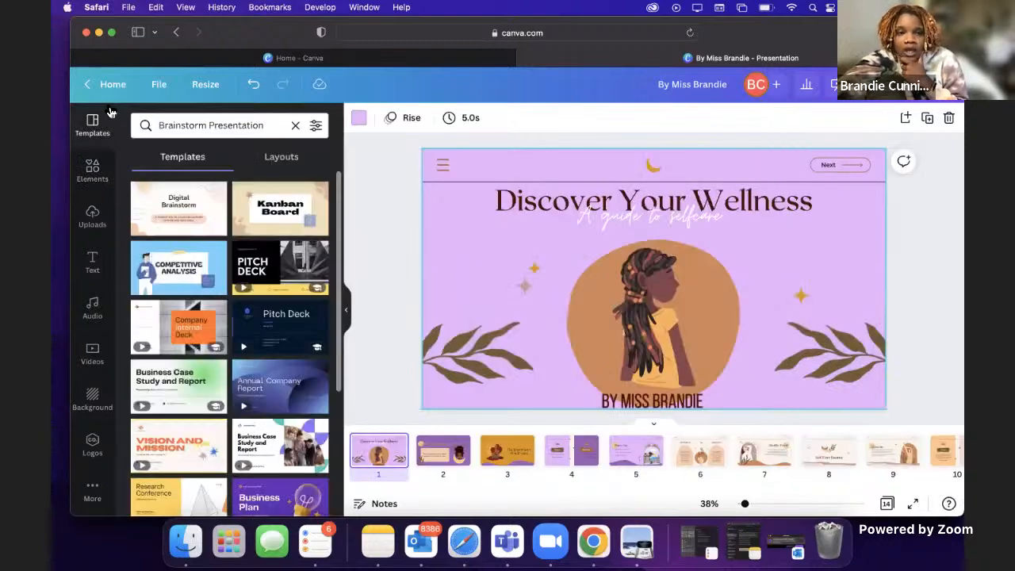
click(296, 127)
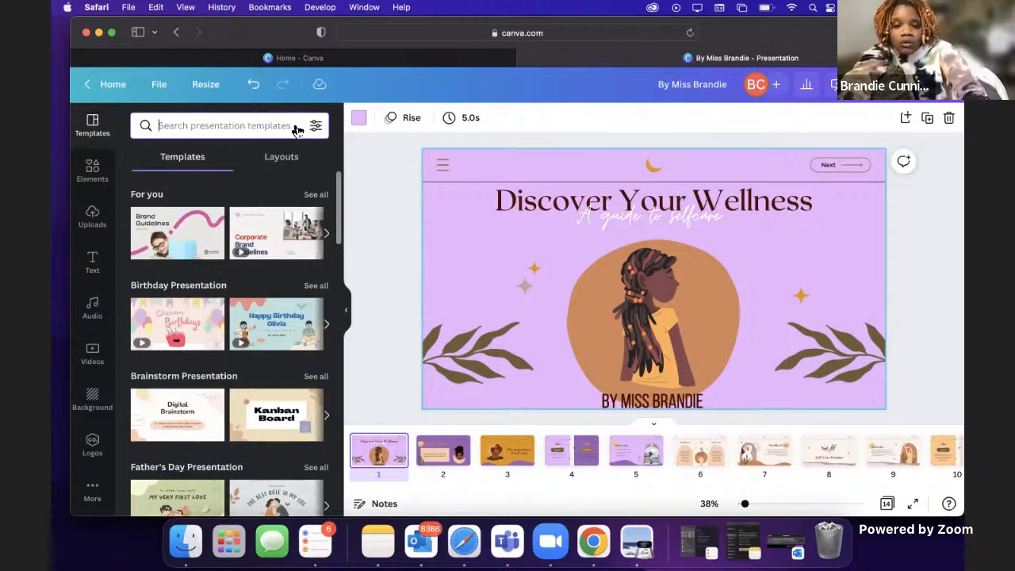
text(busines)
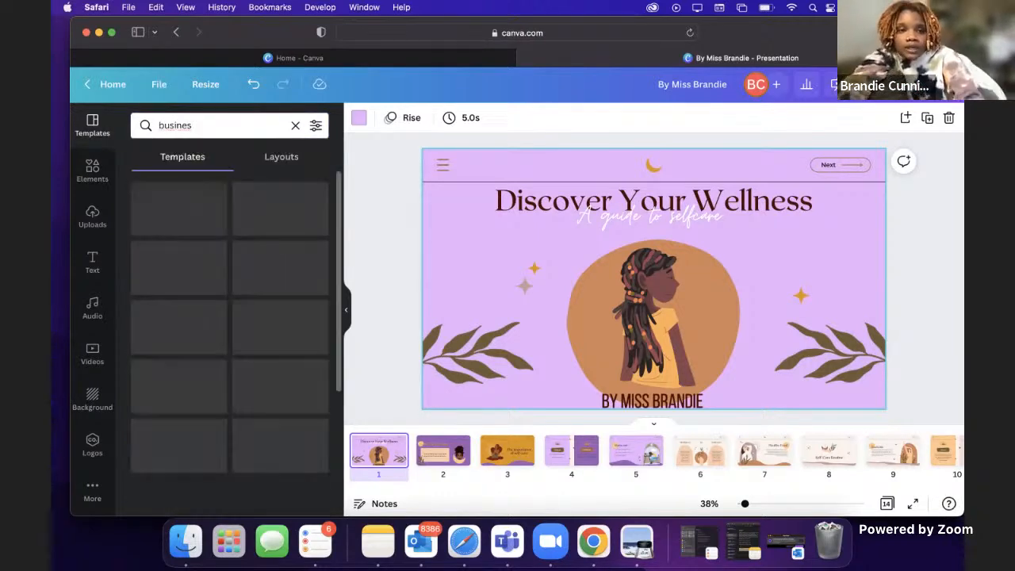
click(293, 127)
text(tech)
key(Return)
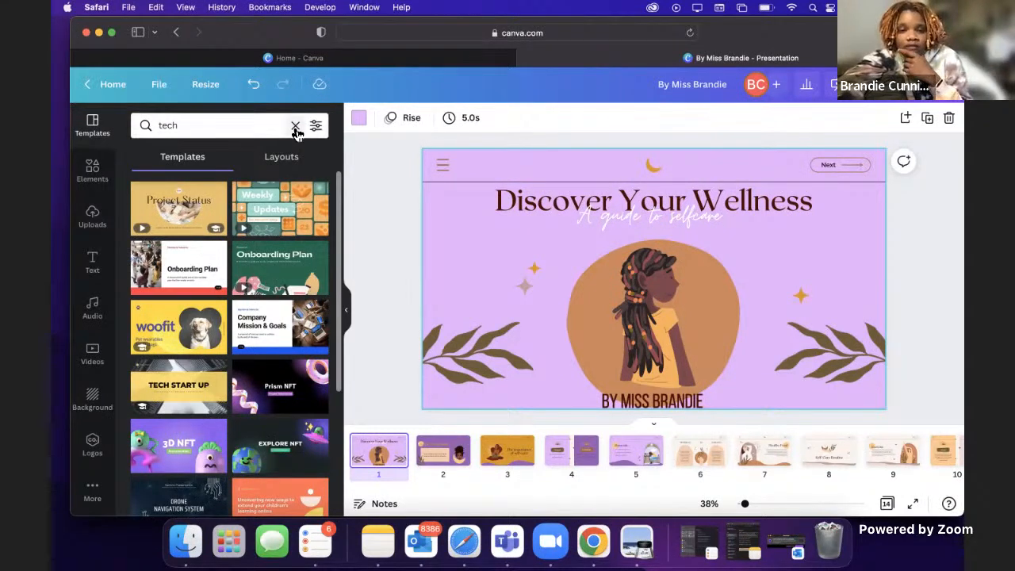
Step: Preview the pages of the Colorful Vibrant Simple 3D Character Shapes NFT Tech Presentation template and return to the results
scroll(190, 341, down, 3)
click(190, 345)
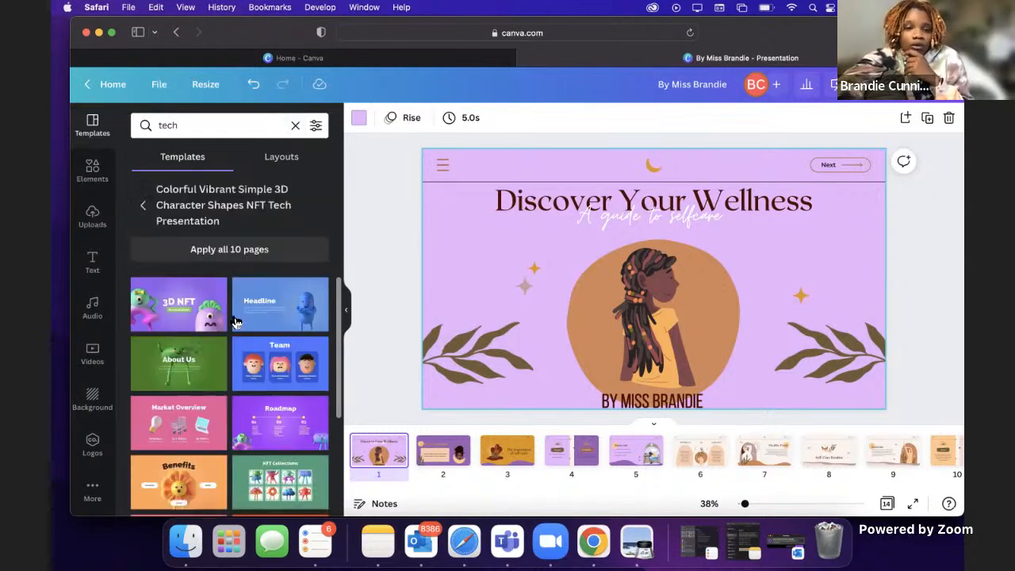
click(143, 206)
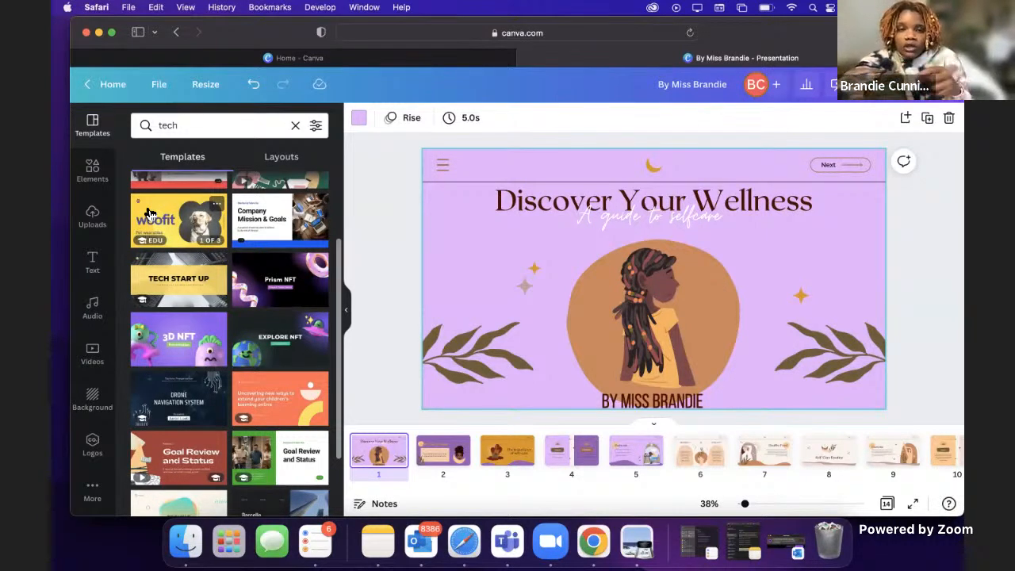
Step: Clear the "burn out" element search, look over the available elements, backgrounds and videos, and return to the template results
click(92, 169)
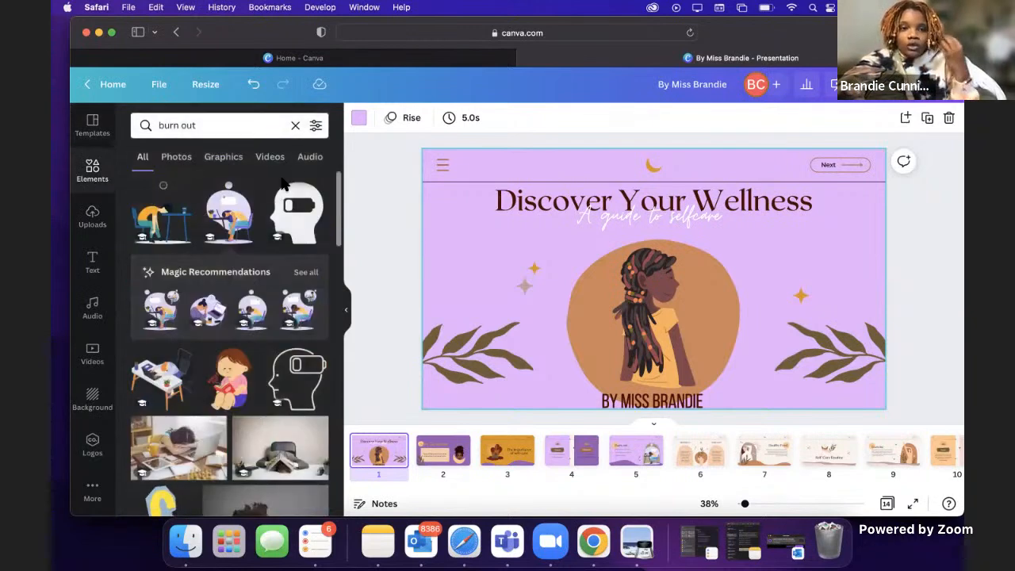
click(296, 125)
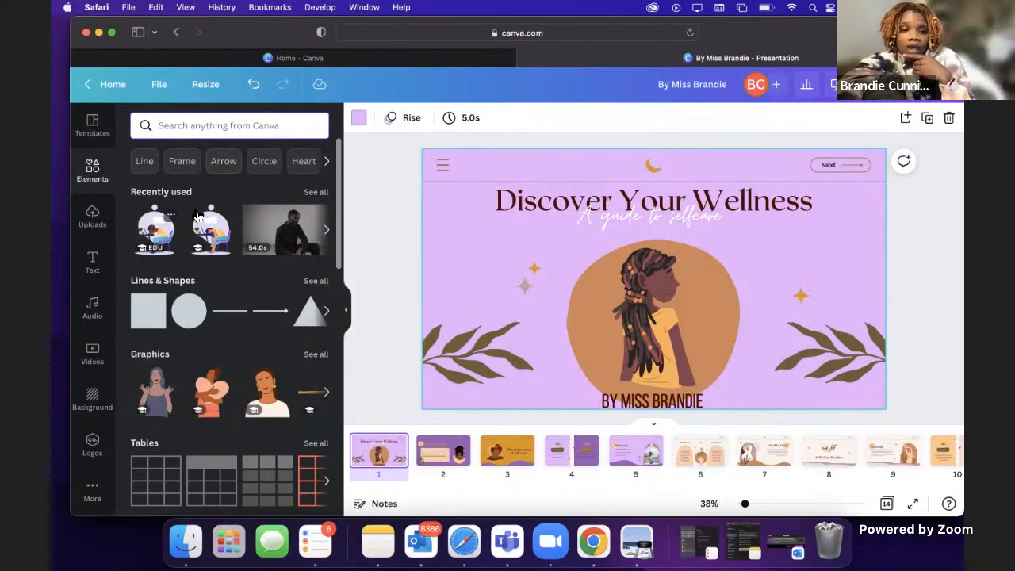
click(102, 391)
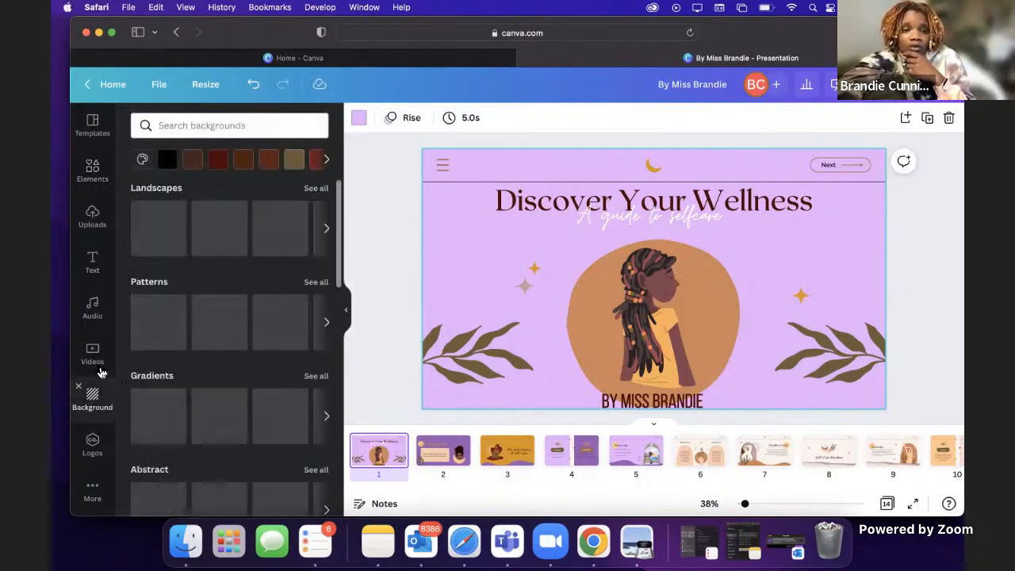
click(99, 363)
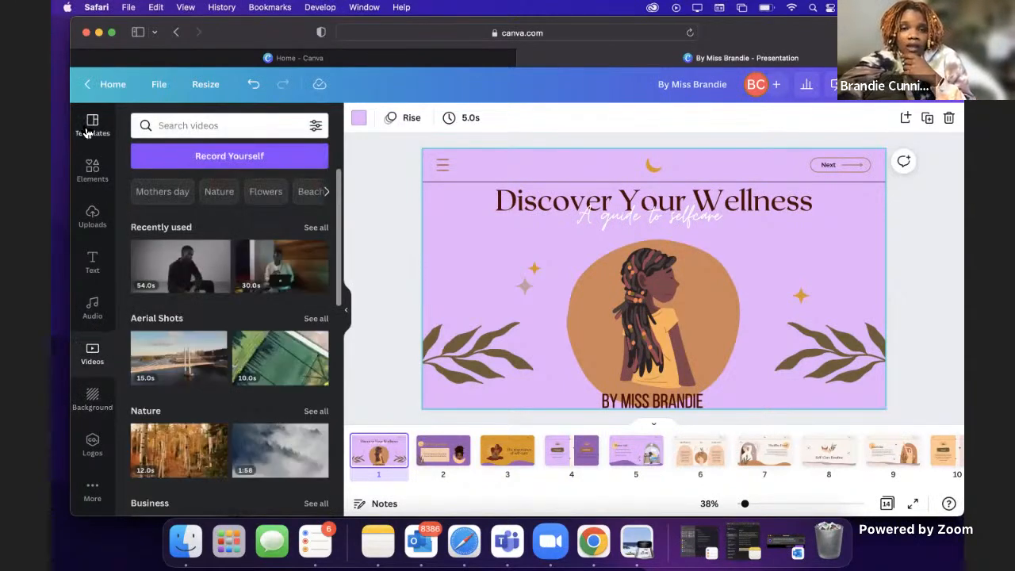
click(88, 127)
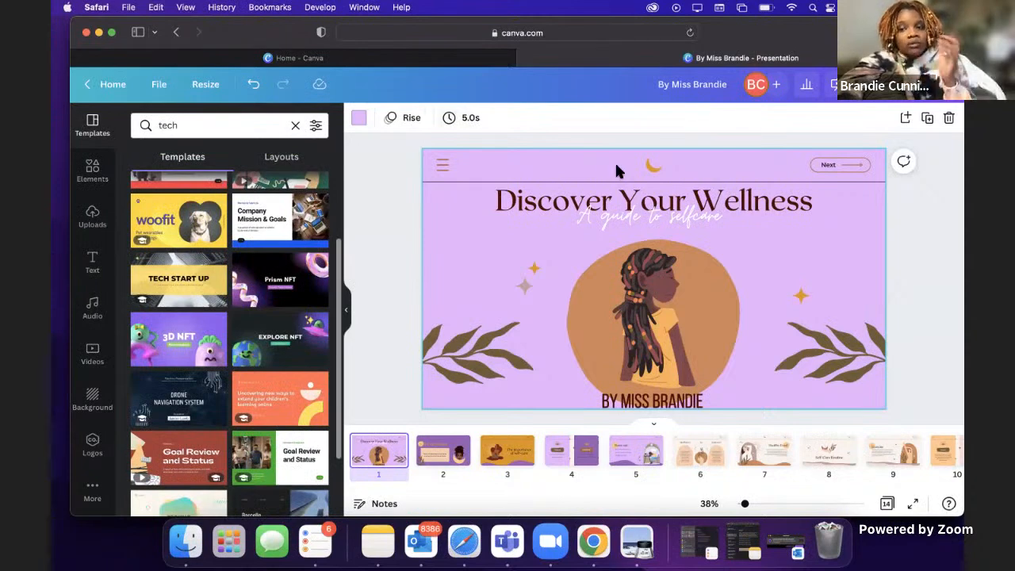